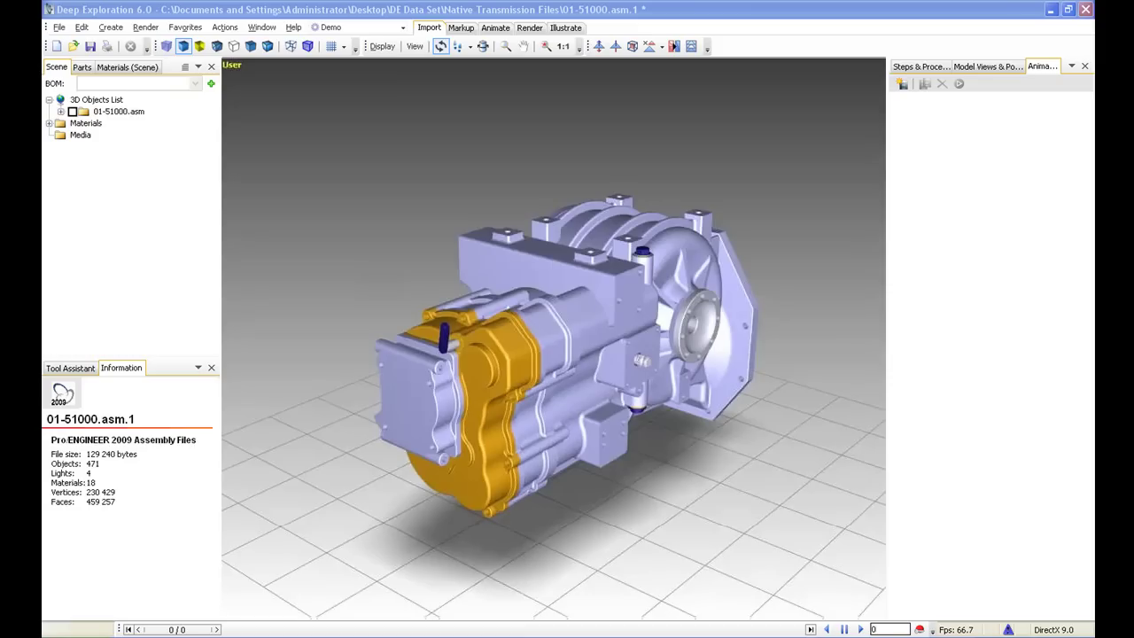
Review the Markup, Animate, Render and Illustrate toolsets and the available workspace layouts, keeping the Demo layout and Import tools
click(461, 27)
click(495, 28)
click(529, 27)
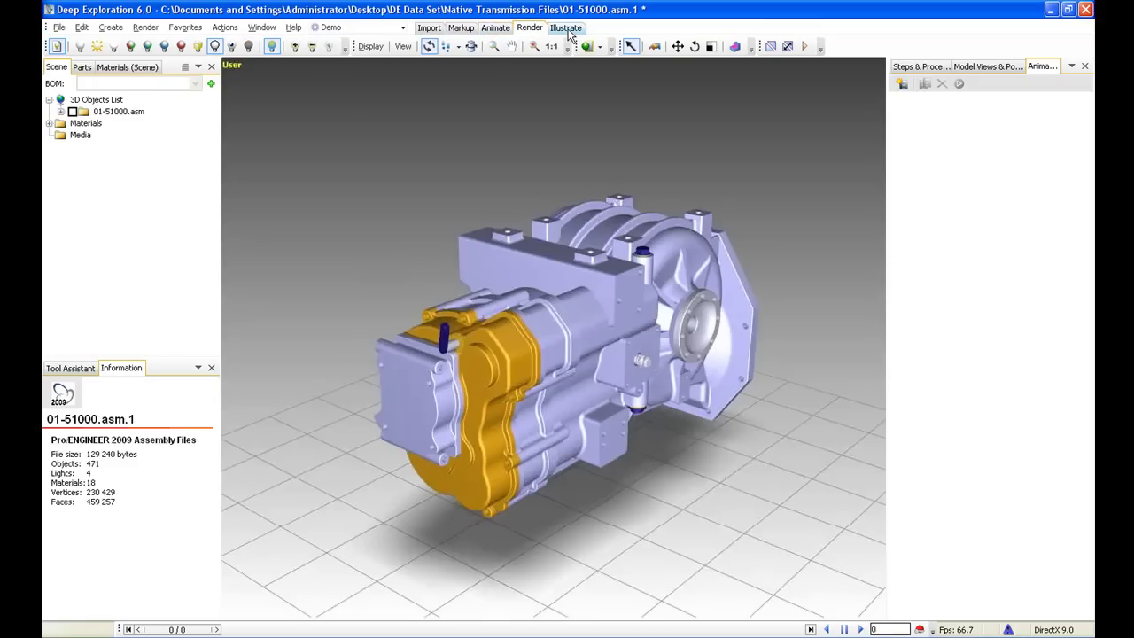
click(567, 28)
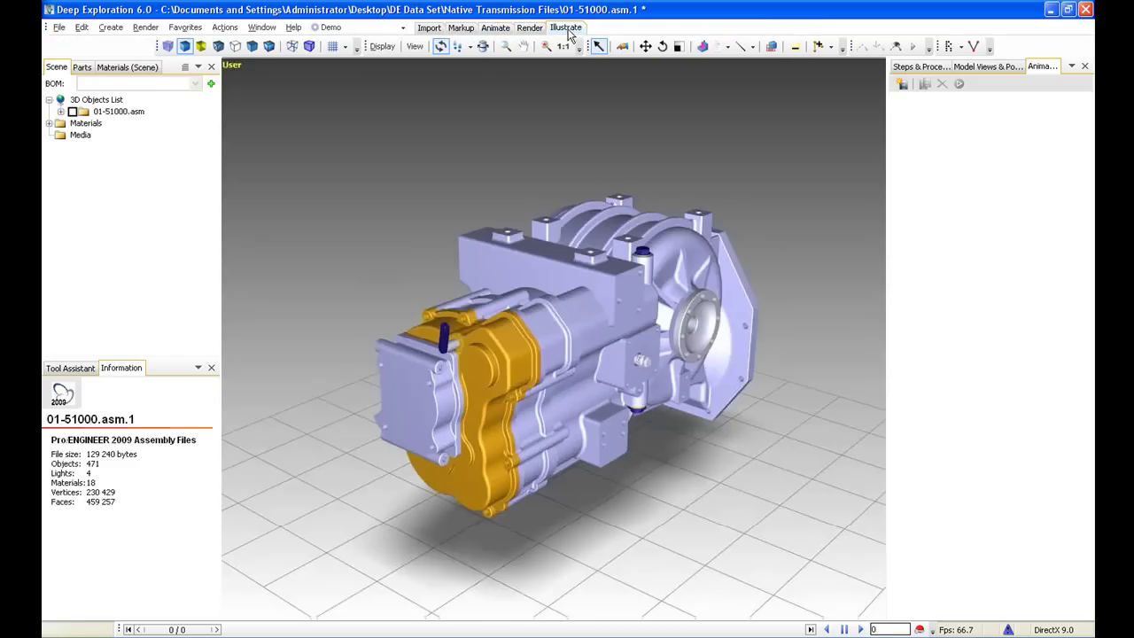
click(427, 29)
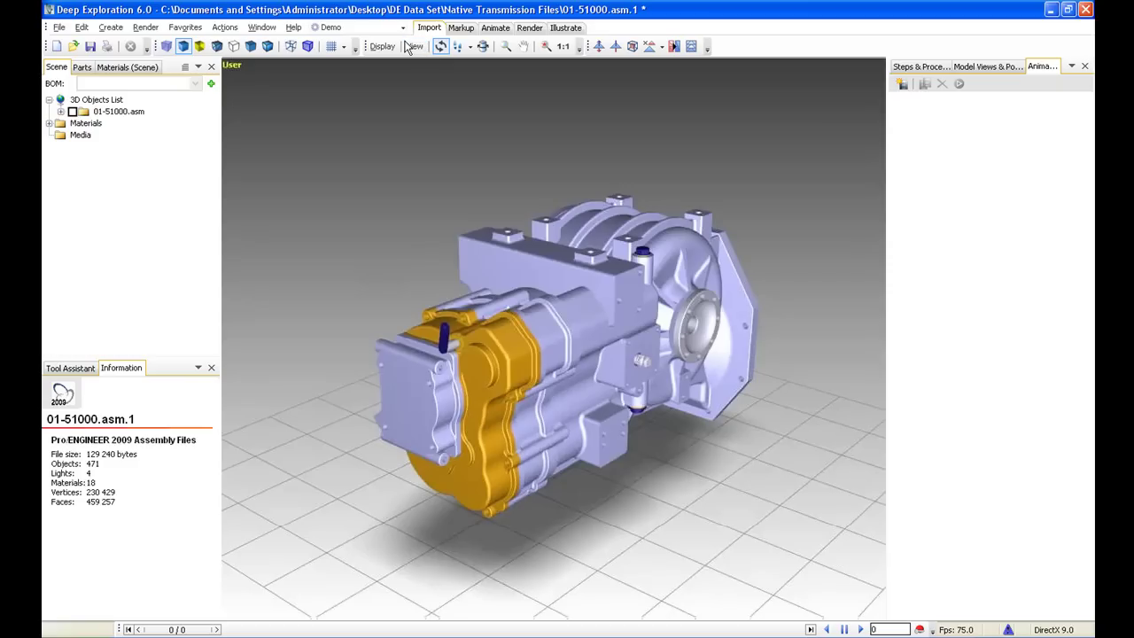
click(401, 27)
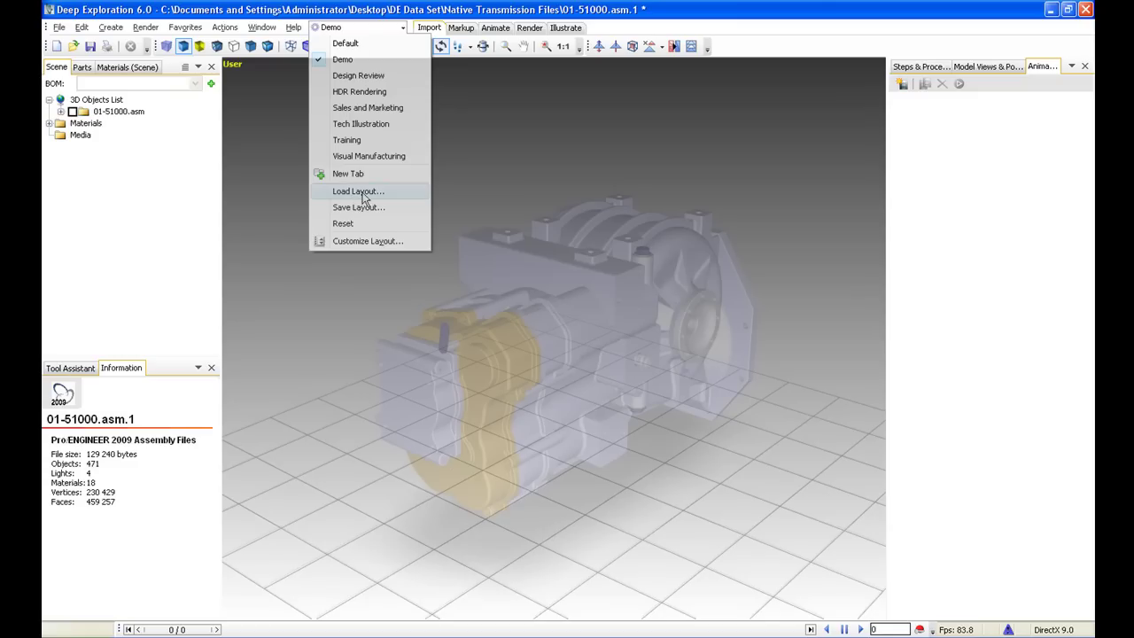
click(462, 169)
Look through the file formats supported for opening without opening another file
click(58, 27)
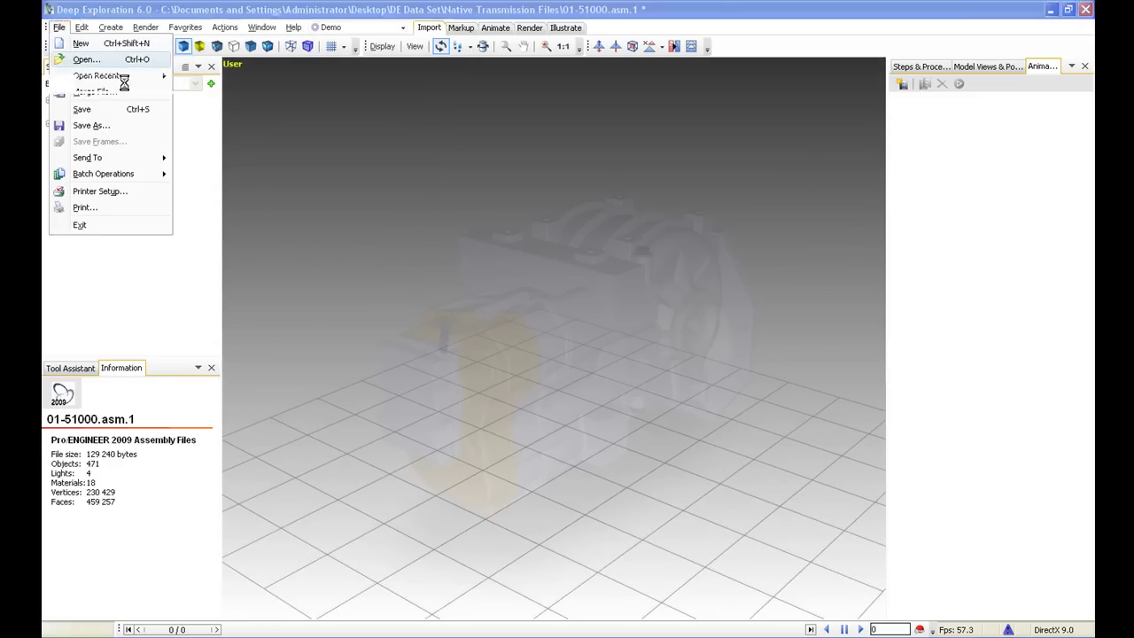
click(69, 60)
click(361, 288)
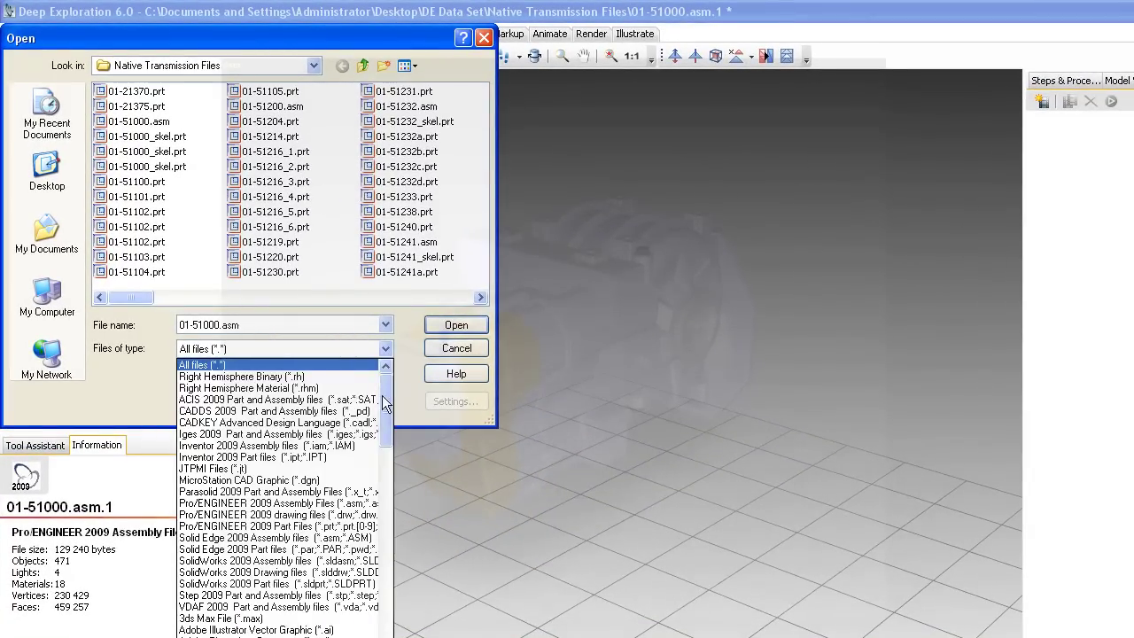
scroll(382, 414, down, 9)
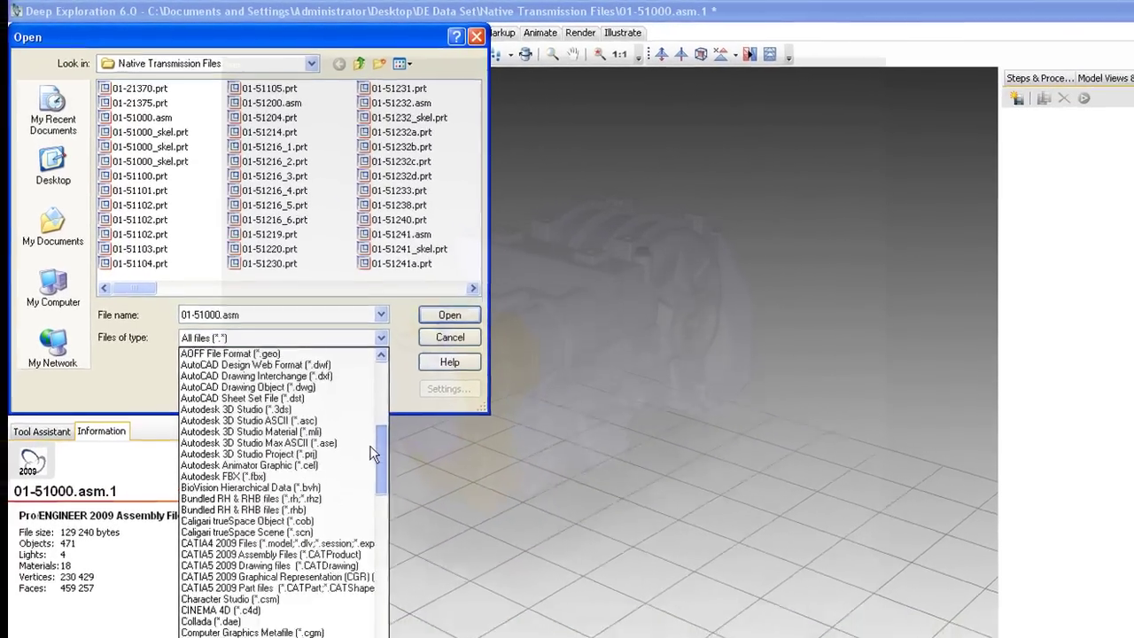
scroll(371, 453, down, 18)
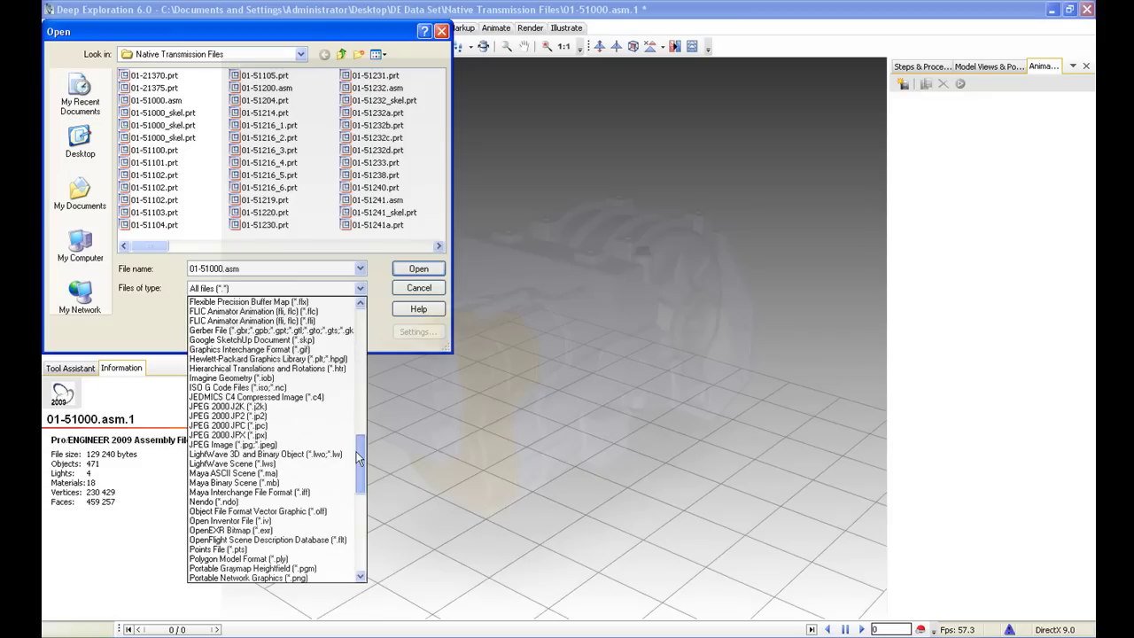
scroll(359, 458, down, 5)
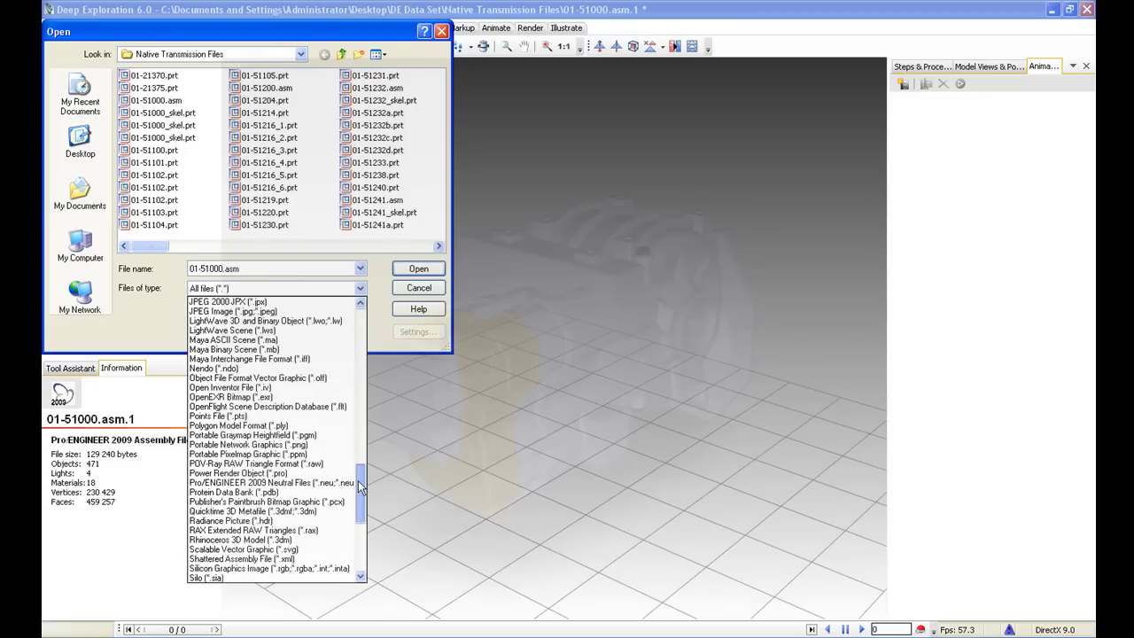
click(441, 377)
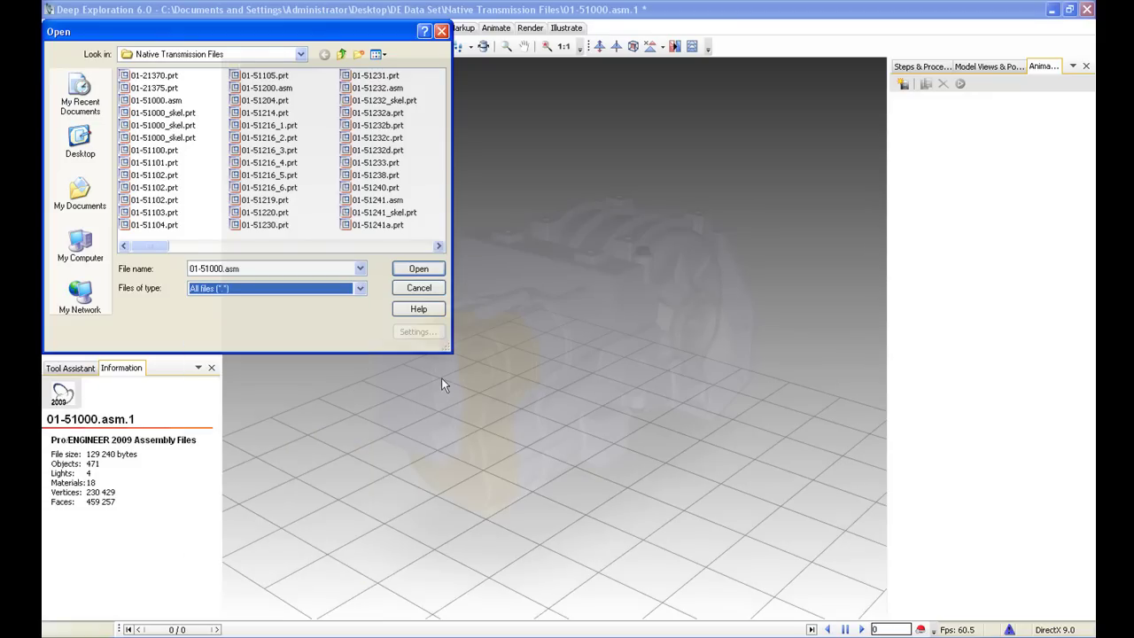
click(418, 288)
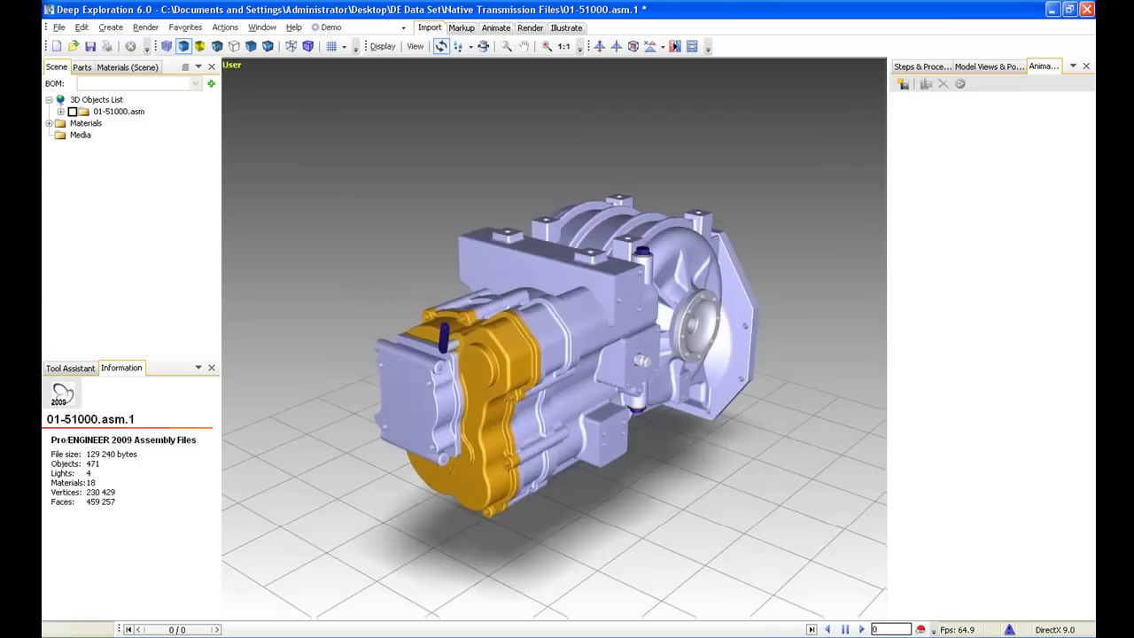
Turn on the 01-51000.asm assembly in the scene tree and view the transmission's opposite side up close
click(73, 112)
drag(491, 327, 708, 347)
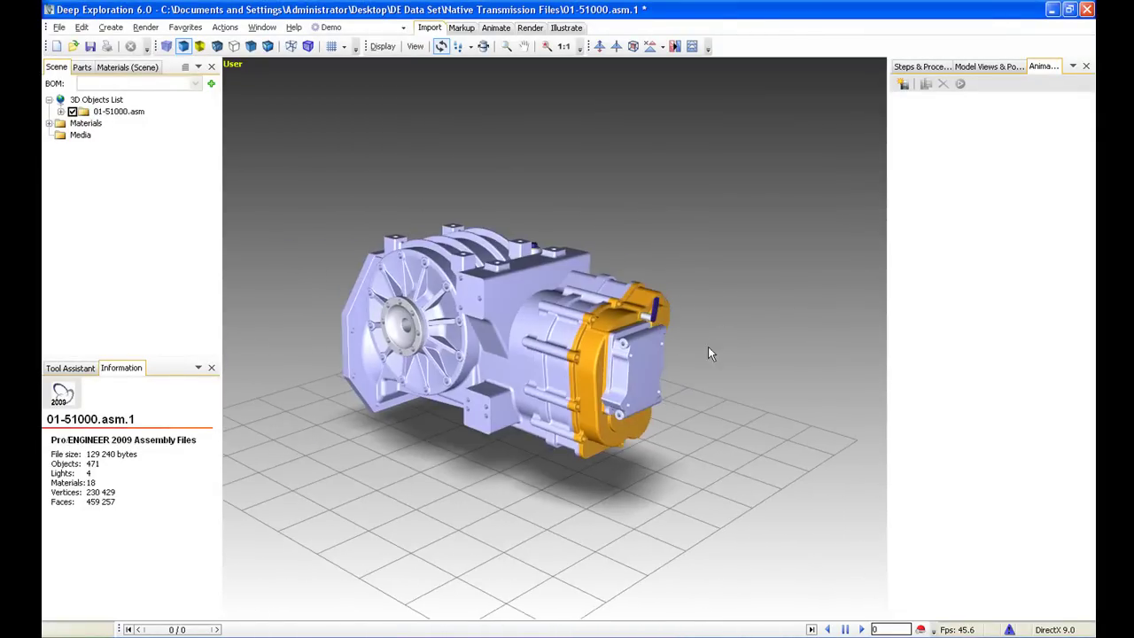
right_drag(708, 347, 706, 291)
mouse_move(706, 290)
middle_down()
mouse_move(691, 314)
mouse_move(716, 310)
middle_up()
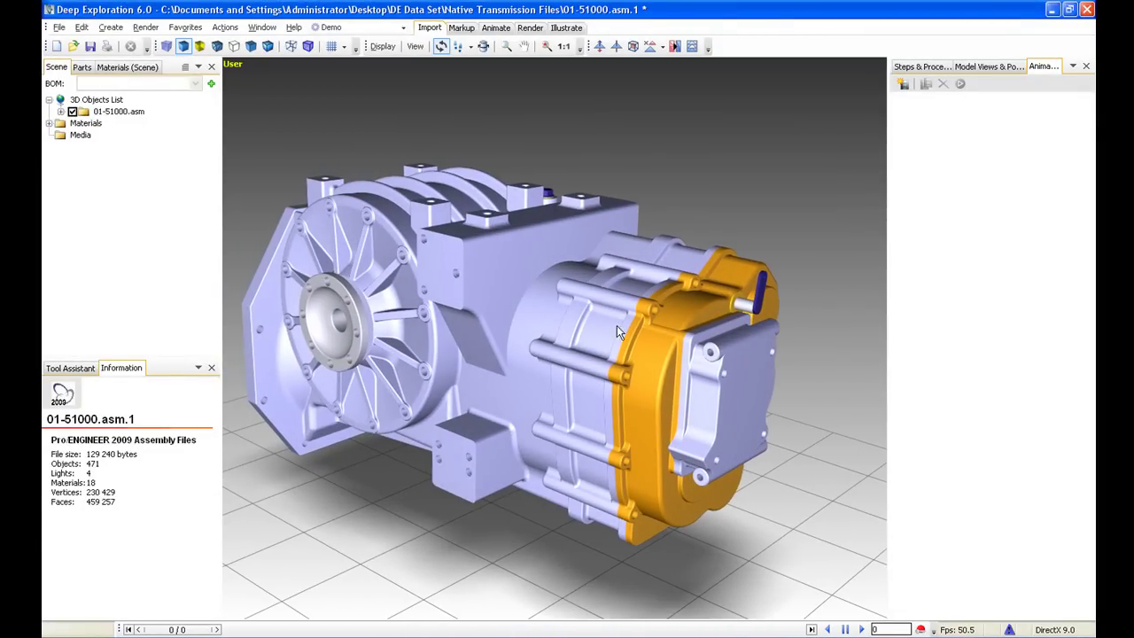
Expand 01-51000.asm and highlight its parts one after another from 01-51299.prt to 01-51103.prt, then clear the selection
click(60, 112)
click(125, 123)
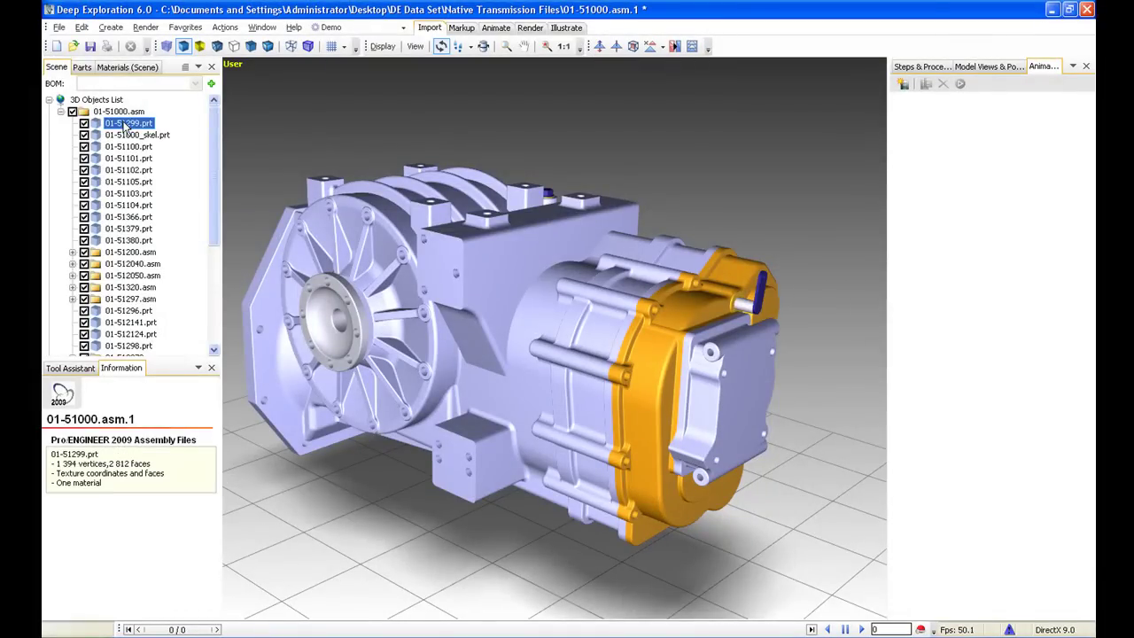
click(126, 135)
click(125, 146)
click(124, 157)
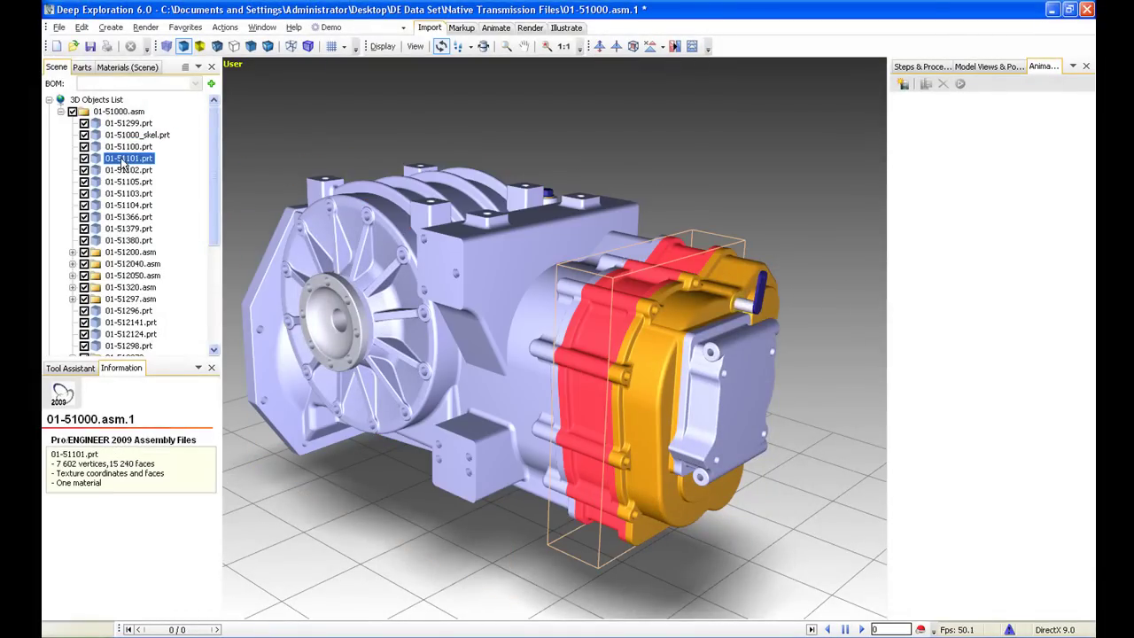
click(124, 170)
click(127, 182)
click(127, 194)
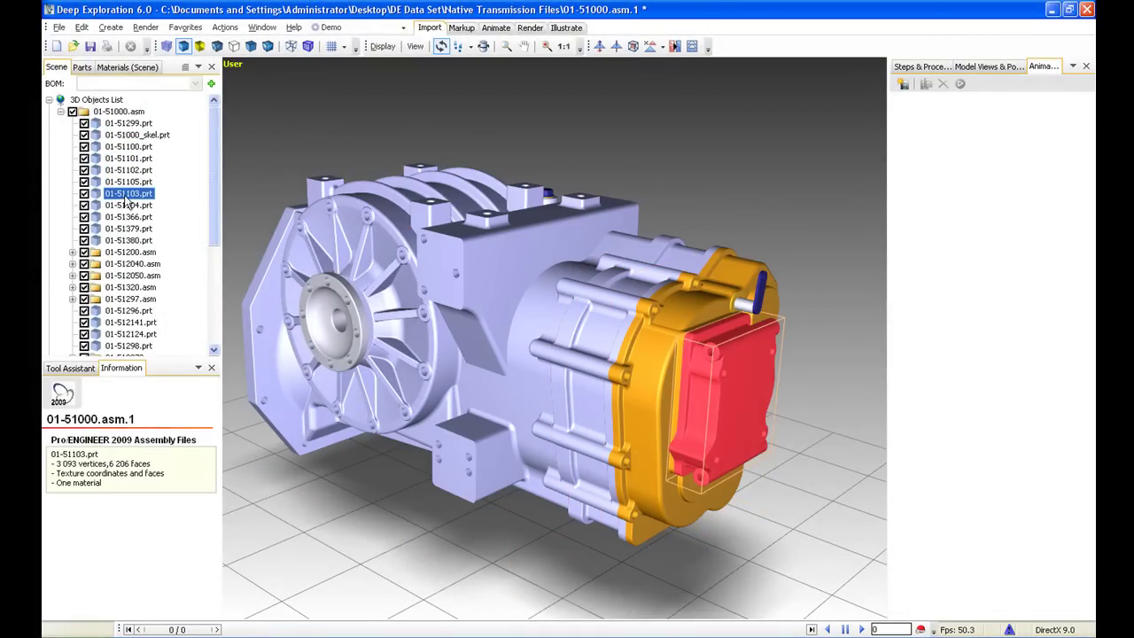
click(746, 228)
View the transmission from the top, front and left, then return to a perspective view showing the input shaft end
drag(747, 228, 672, 240)
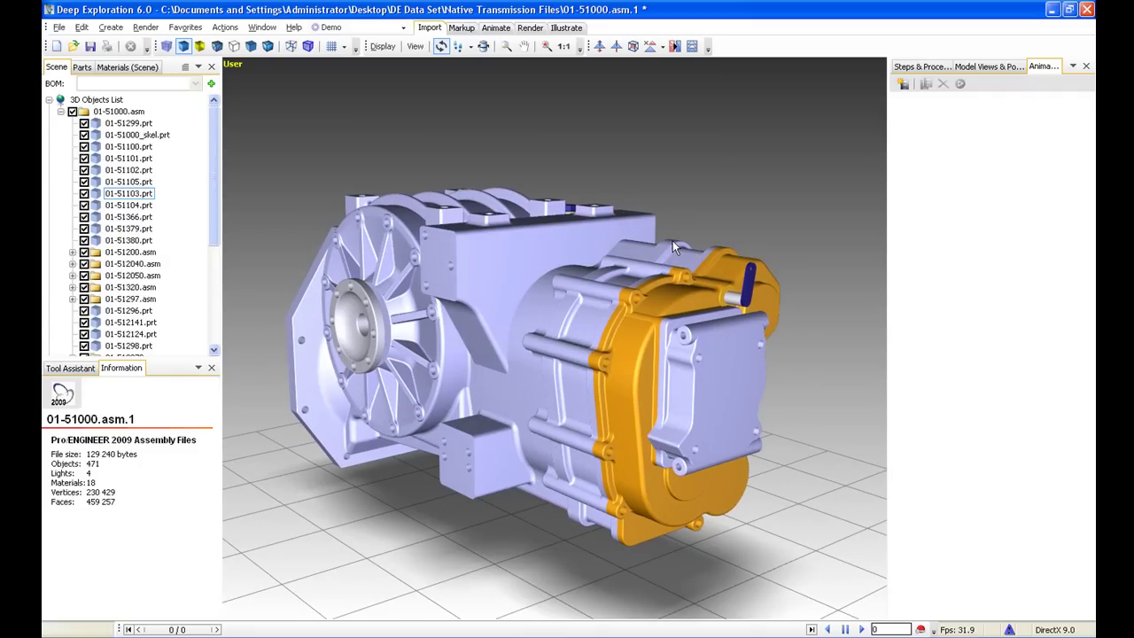
key(t)
key(f)
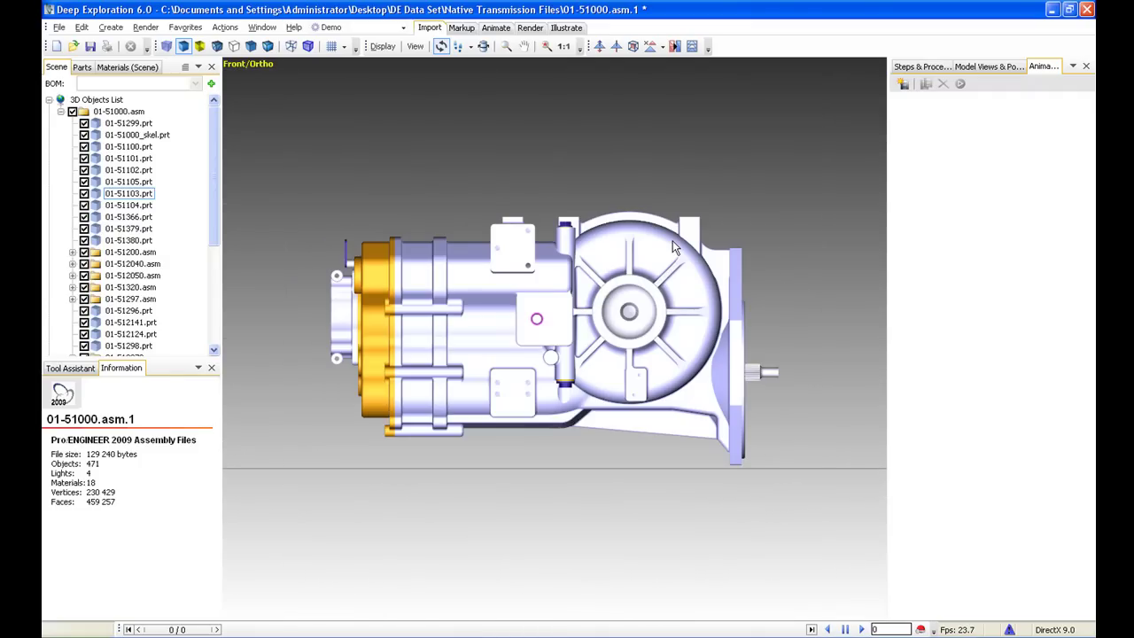
key(l)
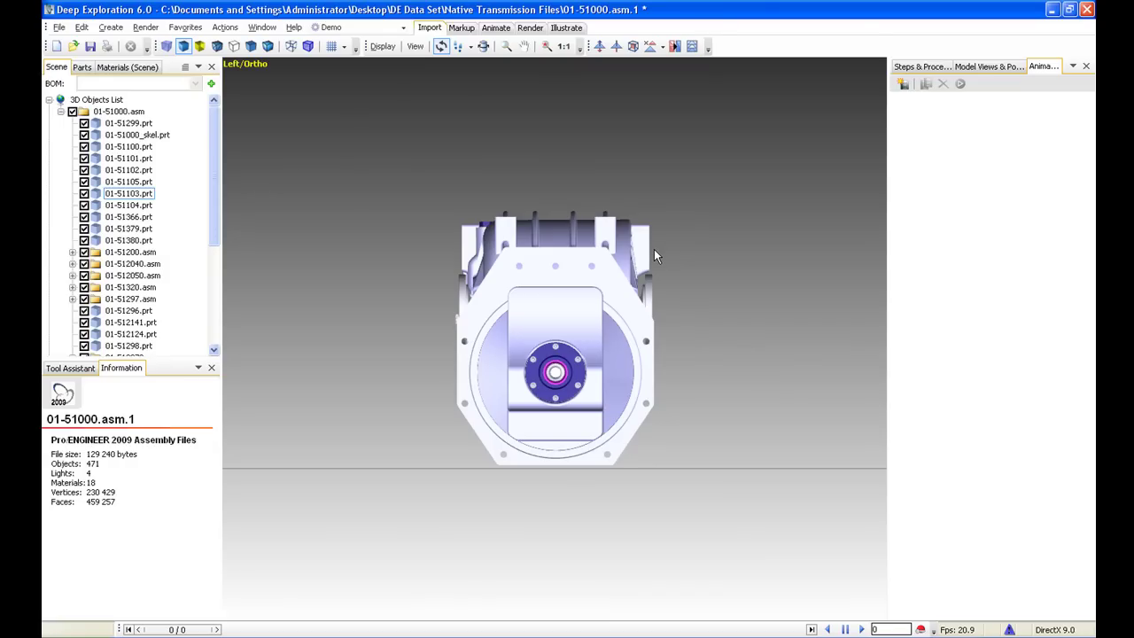
key(u)
key(p)
key(p)
key(p)
drag(520, 318, 656, 284)
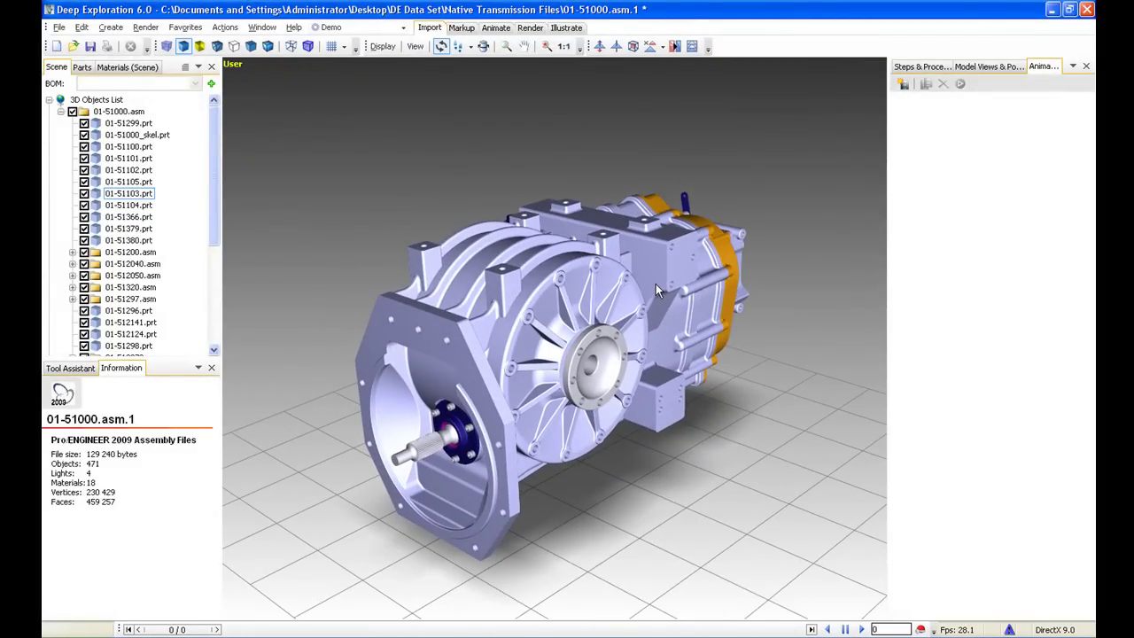
Split the display into four views and adjust the model's orientation and magnification in the individual viewports
click(382, 46)
mouse_move(403, 65)
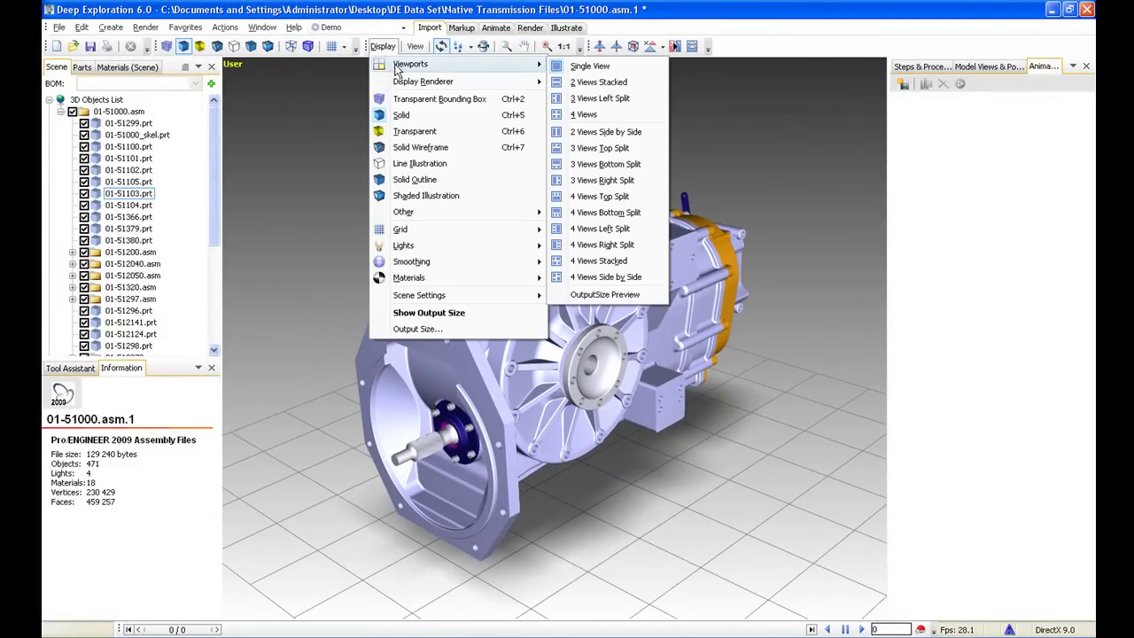
click(578, 116)
drag(694, 221, 738, 241)
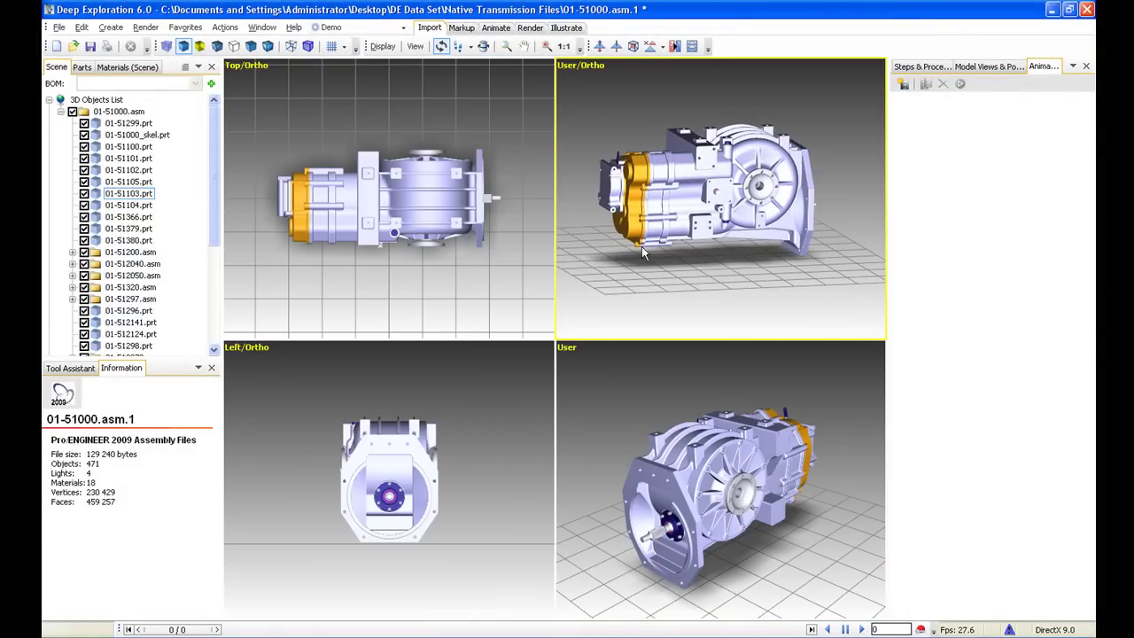
scroll(471, 227, up, 5)
middle_drag(461, 146, 406, 146)
right_drag(411, 420, 443, 389)
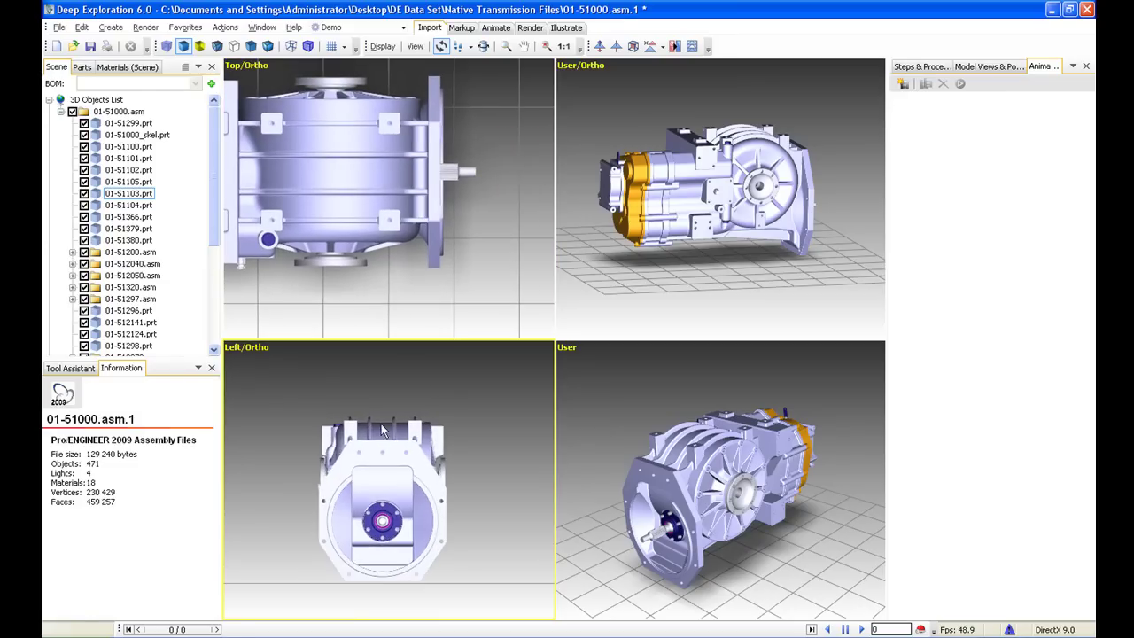
drag(381, 425, 486, 451)
Switch to two stacked views, reorient the model in the upper one, and return to a single view
click(382, 46)
mouse_move(417, 64)
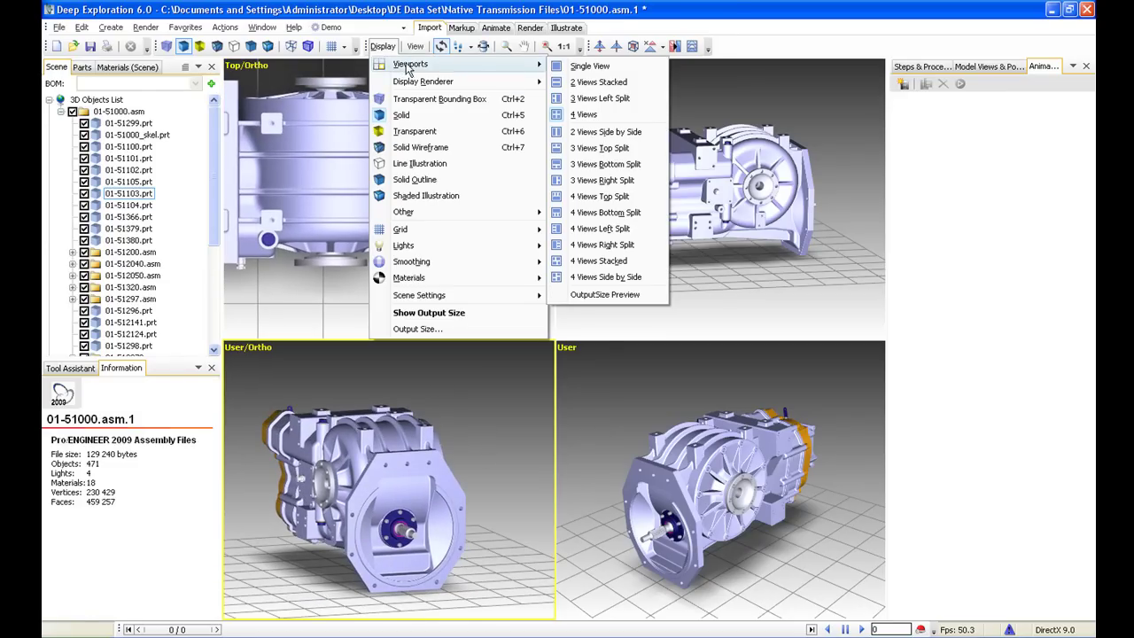
click(603, 83)
drag(542, 217, 547, 169)
click(382, 46)
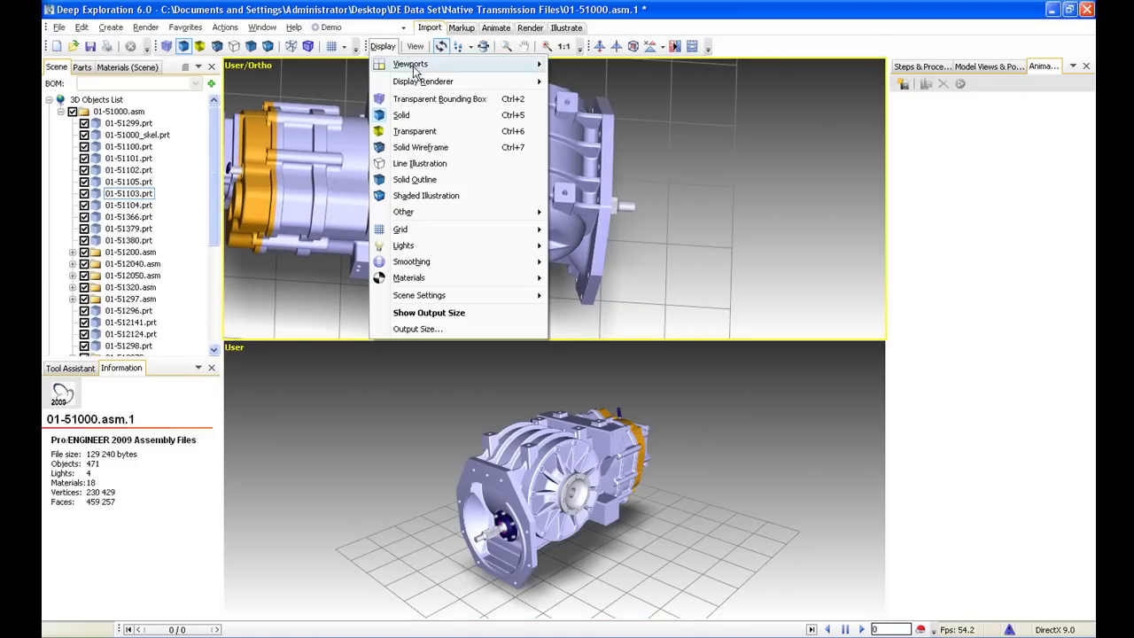
mouse_move(417, 64)
click(587, 67)
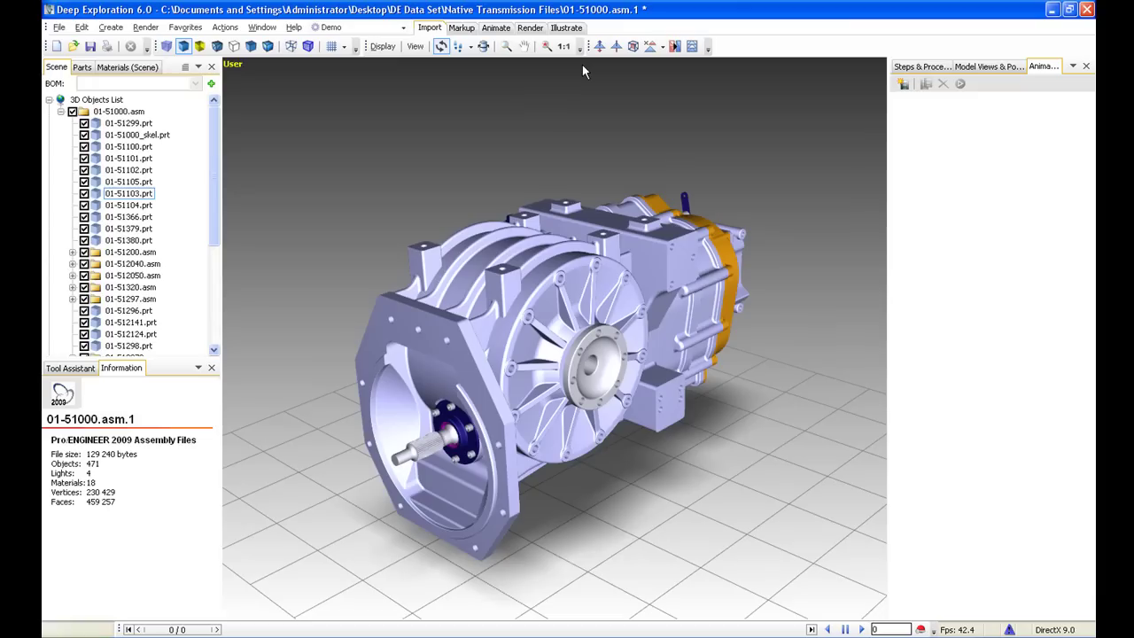
Hide the main transmission housing, 01-51100.prt
drag(582, 65, 797, 327)
click(671, 350)
key(space)
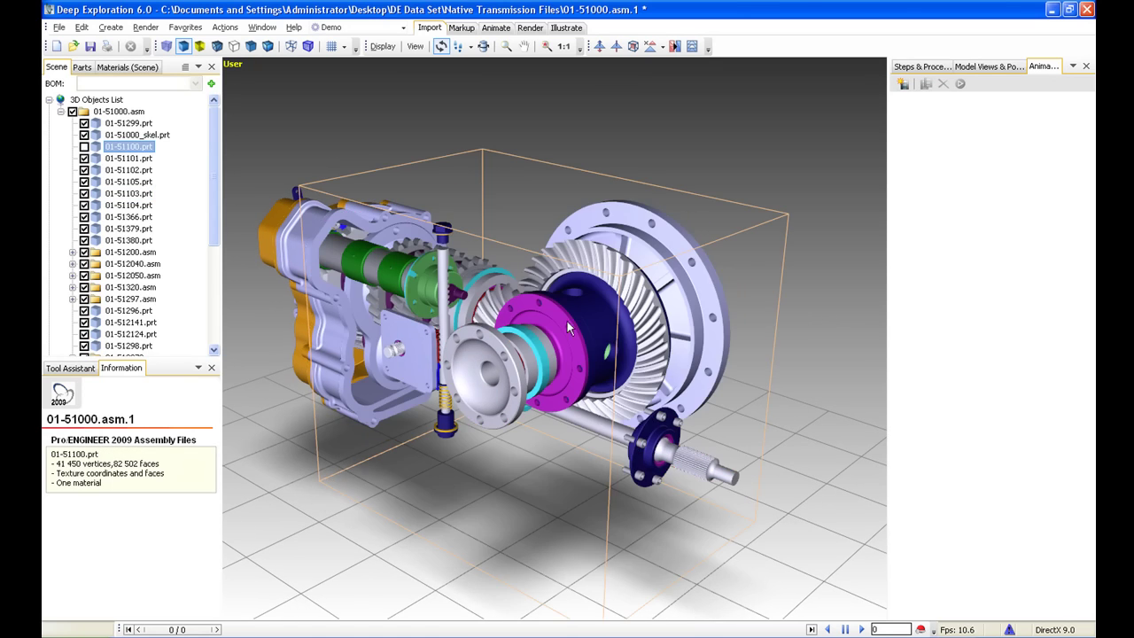
Hide the end cover 01-51103.prt, the orange cover 01-51102.prt and the housing section 01-51101.prt to expose the gears
drag(356, 334, 558, 394)
click(435, 392)
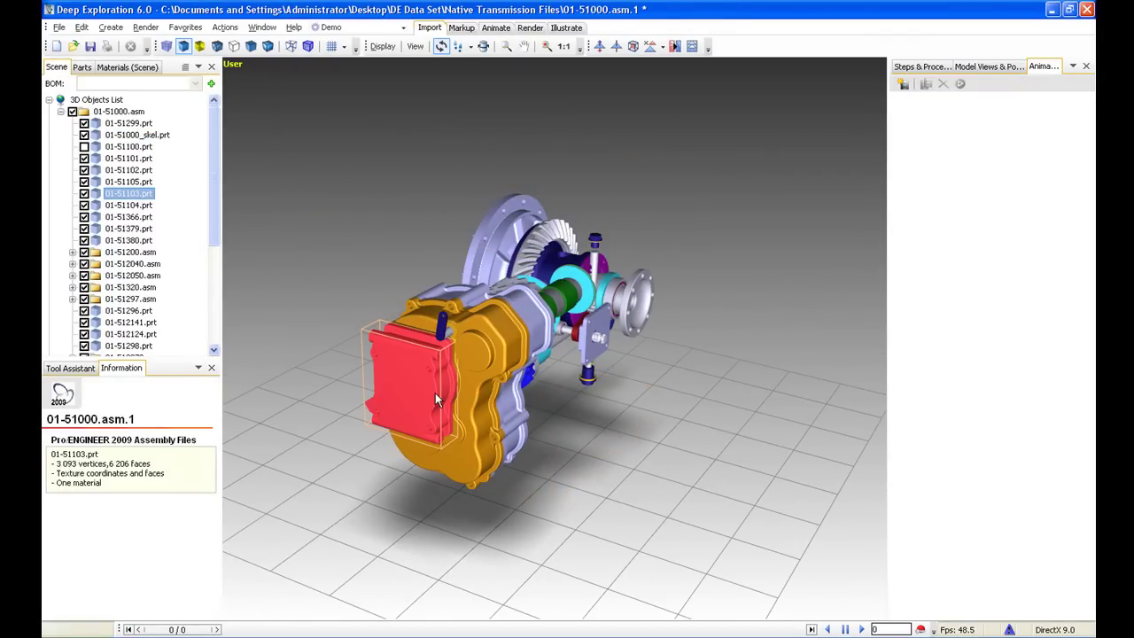
key(ctrl+h)
click(519, 376)
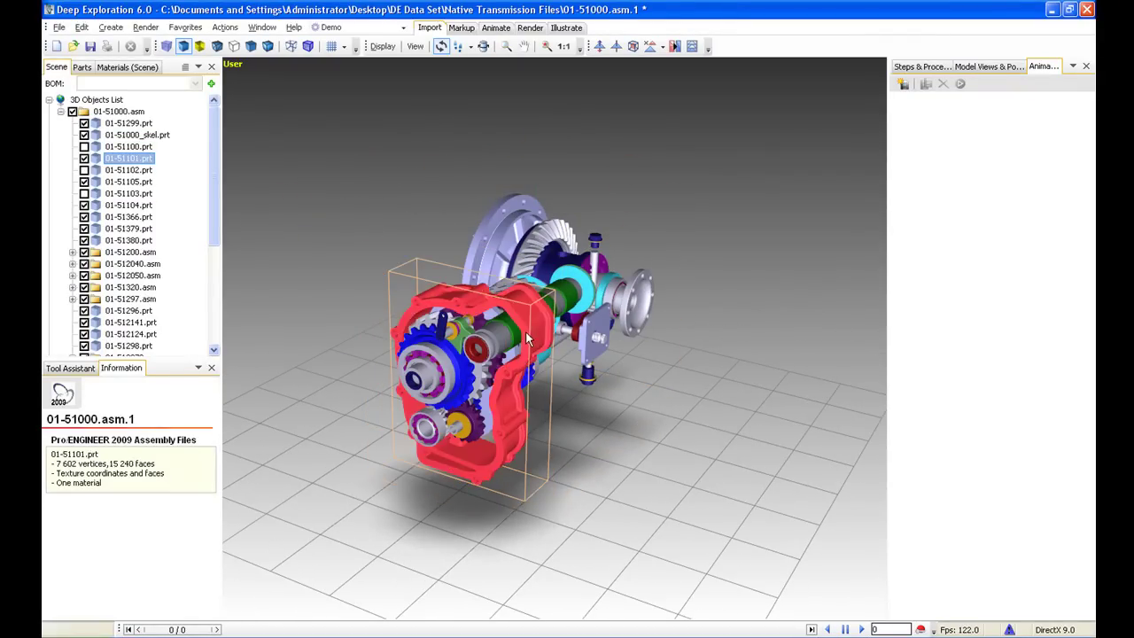
key(ctrl+h)
Inspect the exposed gear train, make parts 01-51100 through 01-51103 visible again, and clear the selection
scroll(549, 364, up, 3)
right_drag(561, 347, 567, 320)
drag(567, 321, 520, 205)
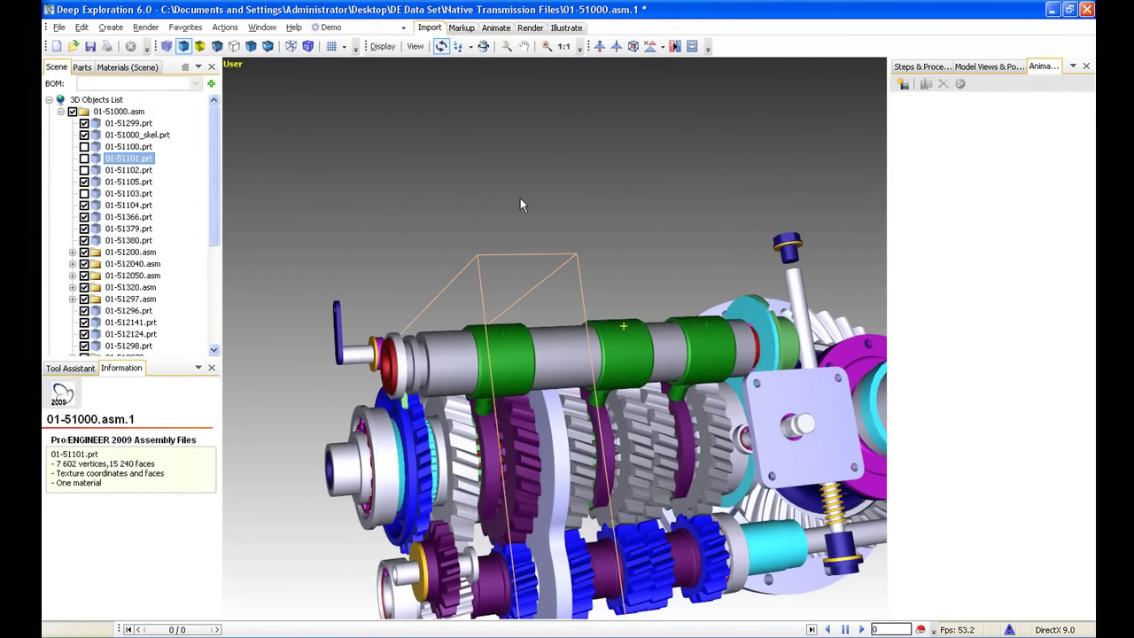
drag(520, 199, 540, 185)
drag(619, 255, 530, 377)
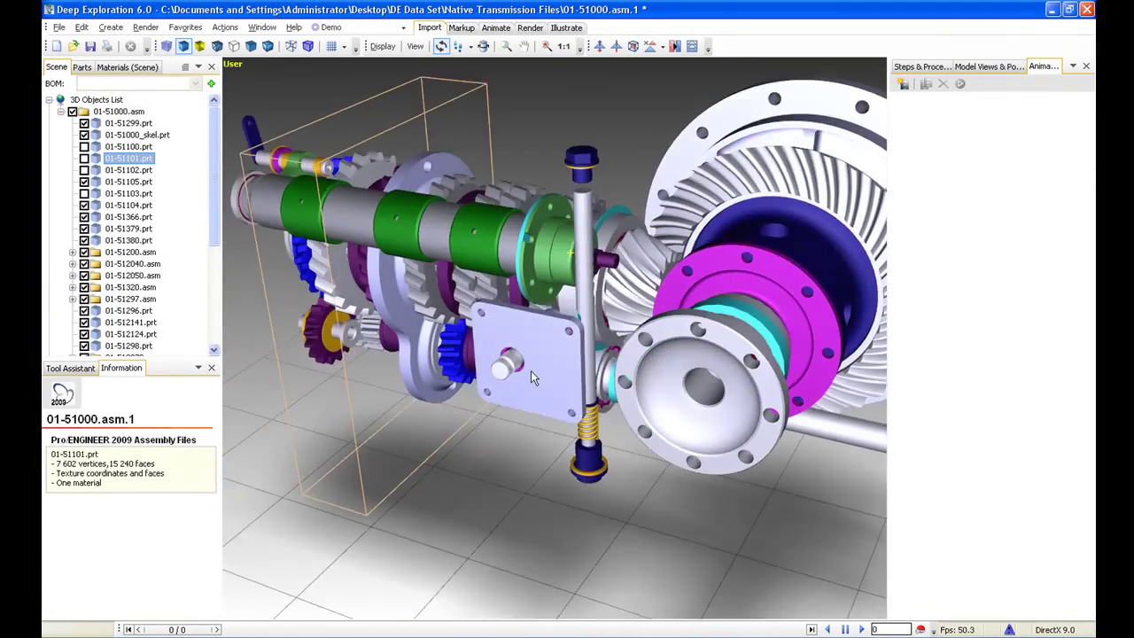
click(84, 158)
click(84, 158)
click(84, 171)
right_drag(456, 257, 453, 299)
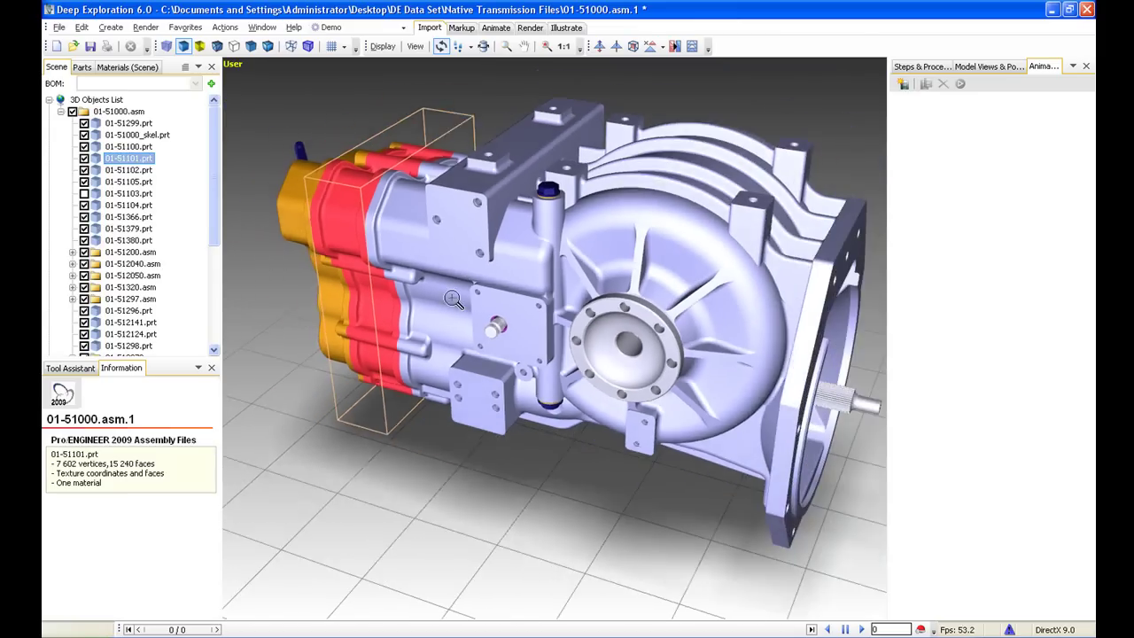
scroll(453, 300, down, 2)
drag(451, 279, 407, 283)
key(Escape)
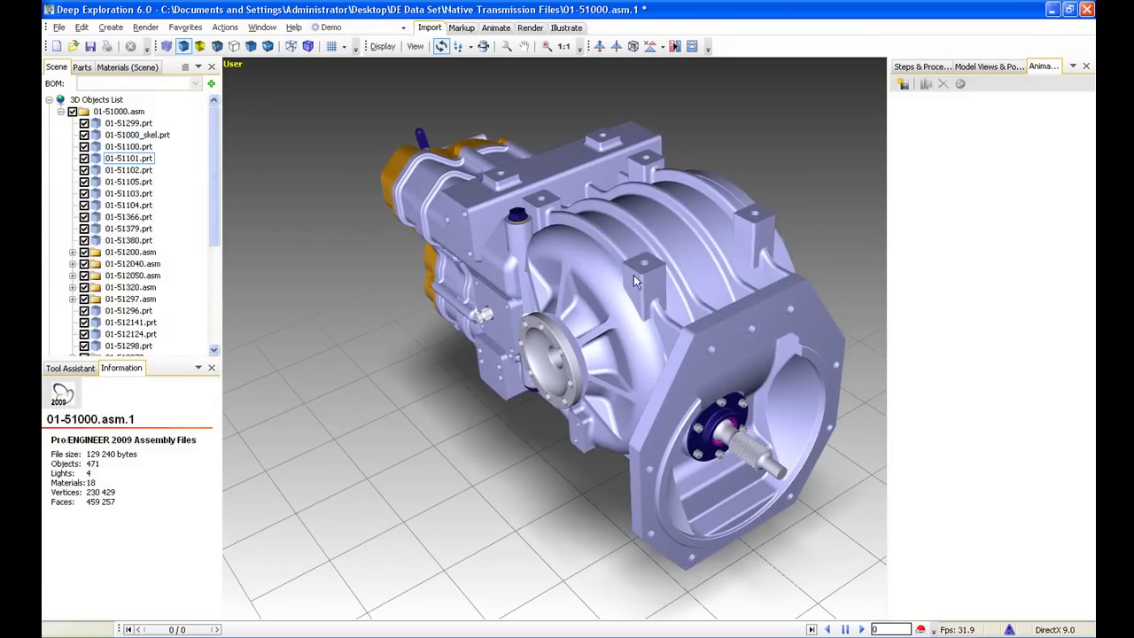
Display the transmission assembly in the Transparent Bounding Box render mode
middle_drag(667, 262, 611, 286)
click(166, 47)
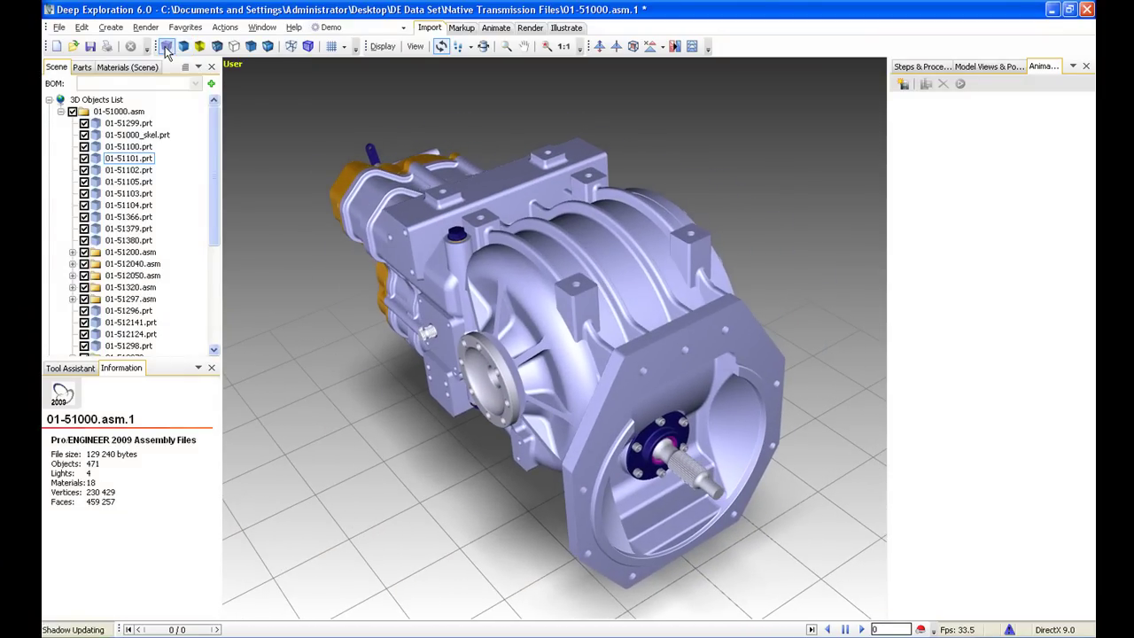
drag(425, 220, 455, 210)
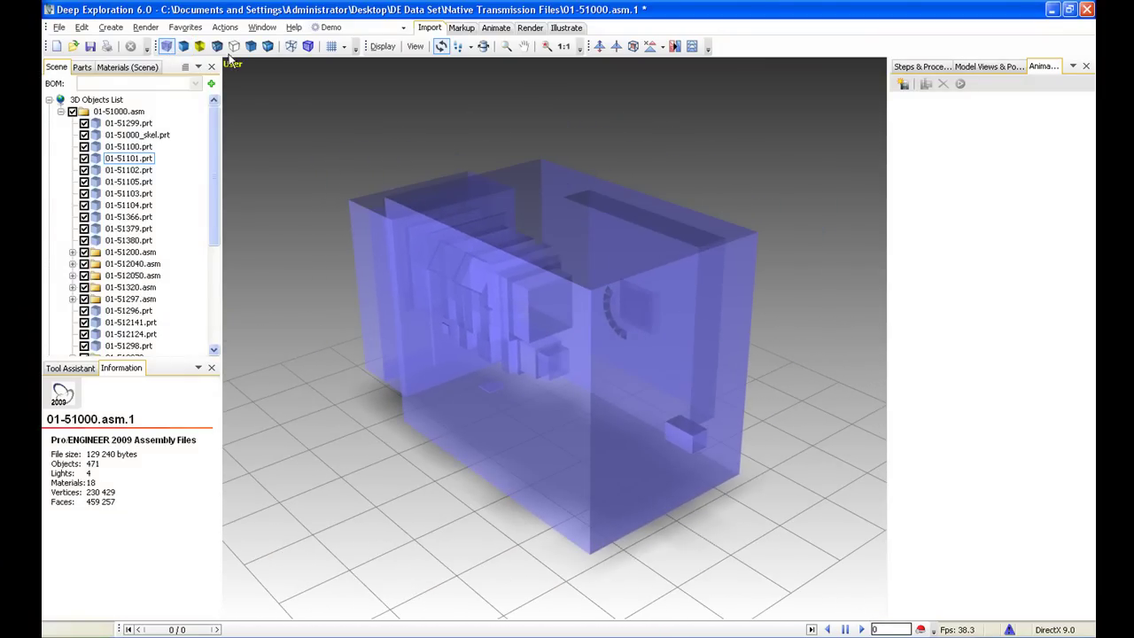
Display the transmission in solid shading, switch it to the transparent render mode and inspect its internals
click(183, 46)
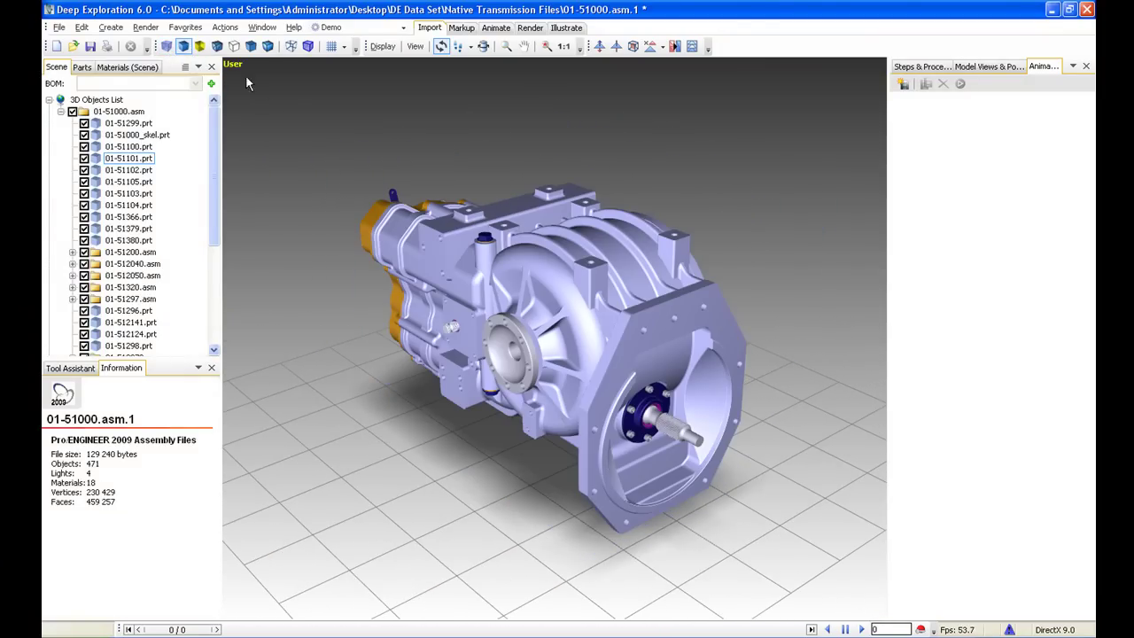
click(199, 46)
mouse_move(402, 204)
mouse_down()
mouse_move(439, 175)
mouse_move(433, 202)
mouse_up()
right_drag(434, 195, 513, 159)
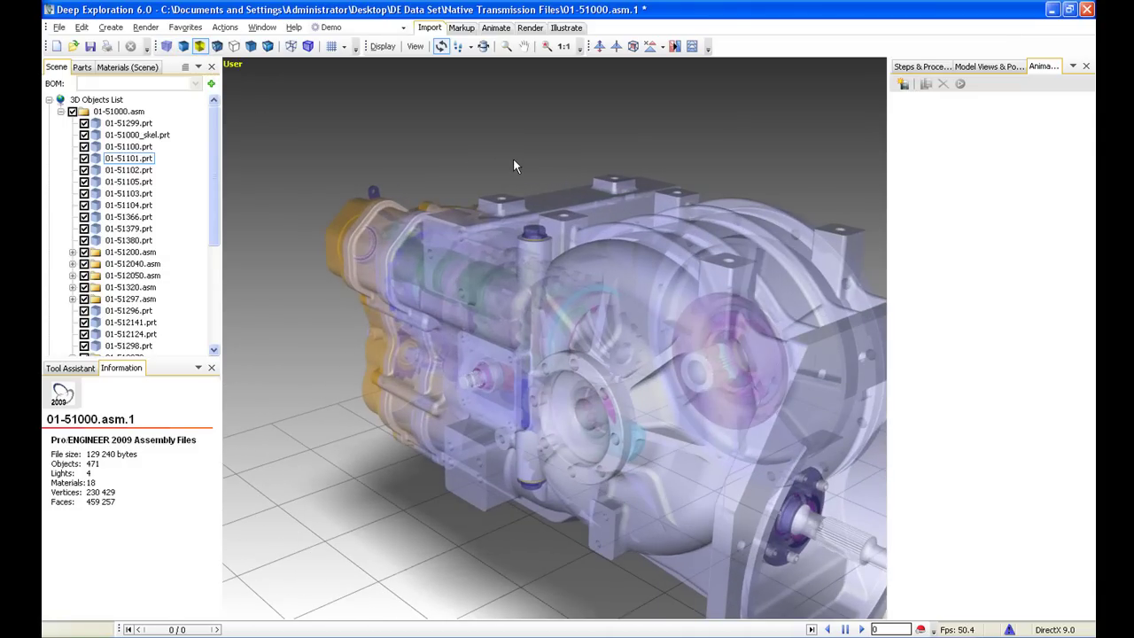
drag(513, 159, 503, 217)
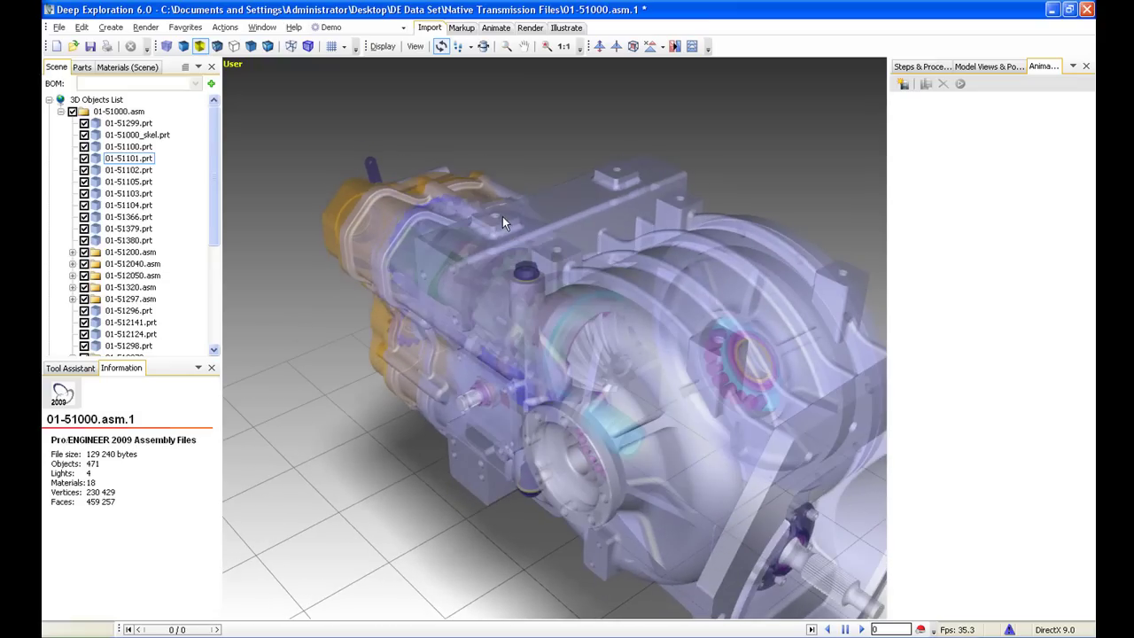
Preview the transmission in the remaining wireframe, edge and bounding-box render modes, and return it to solid shading
click(234, 47)
right_drag(442, 235, 468, 264)
drag(468, 264, 465, 188)
click(254, 52)
mouse_move(364, 185)
mouse_down()
mouse_move(449, 136)
mouse_move(408, 155)
mouse_up()
click(267, 46)
click(290, 47)
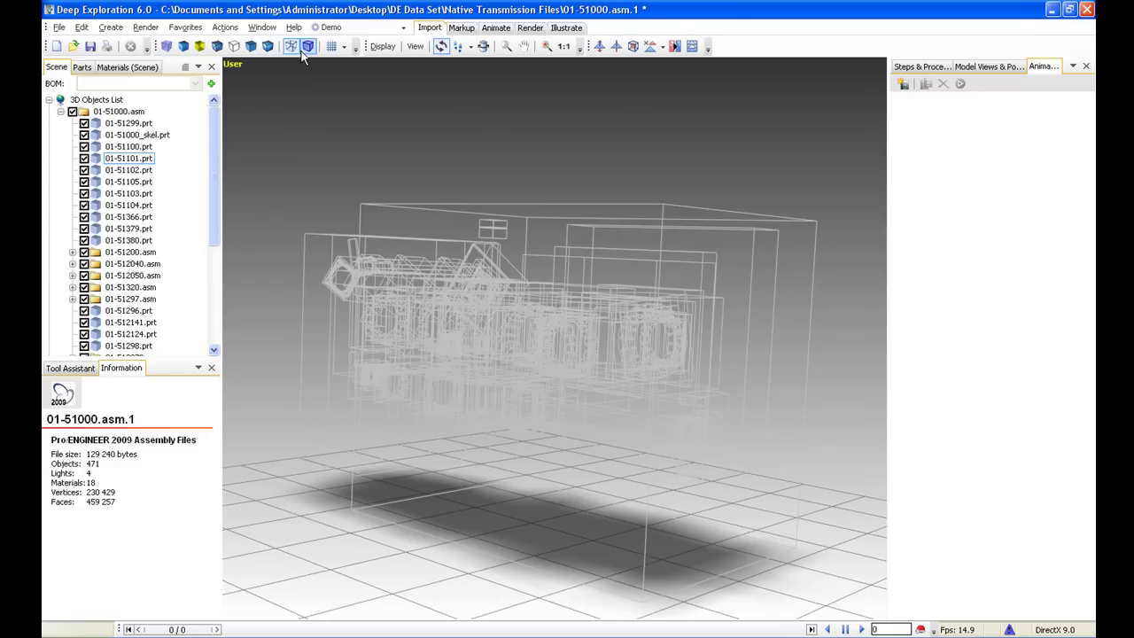
click(308, 46)
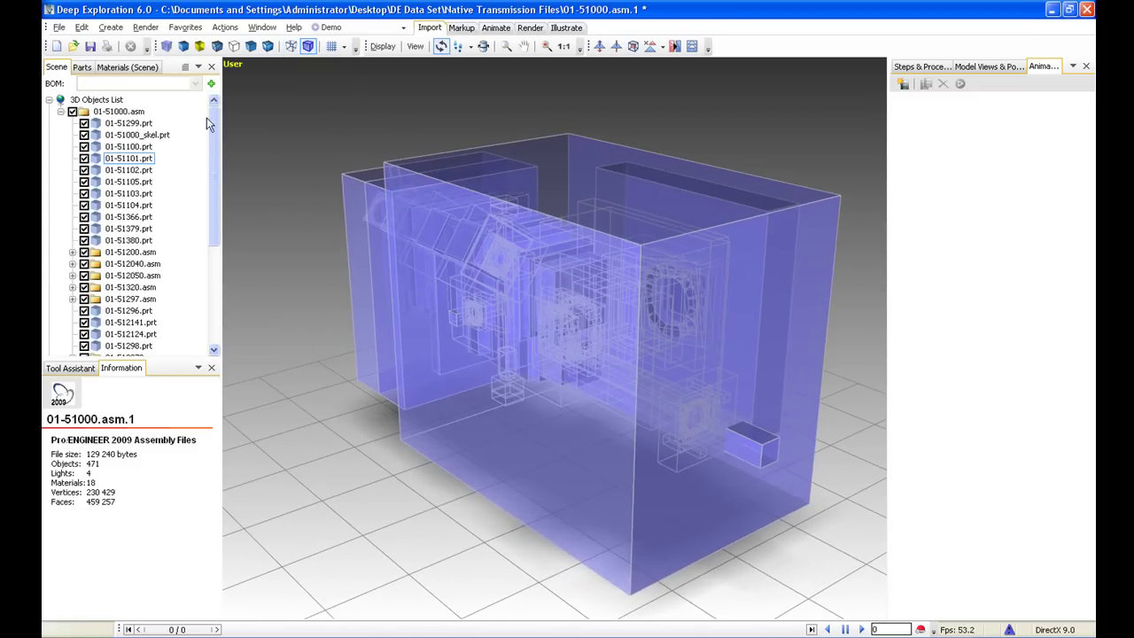
click(183, 46)
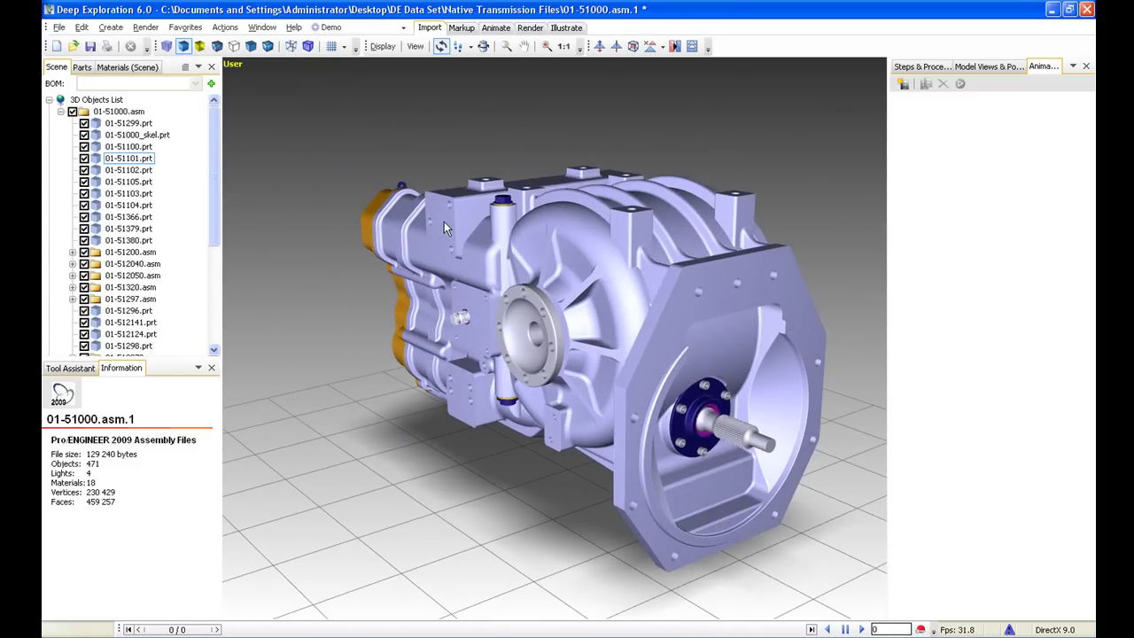
Reduce the polygon mesh of the splined input shaft 01-51296.prt and clear the selection
drag(444, 222, 406, 200)
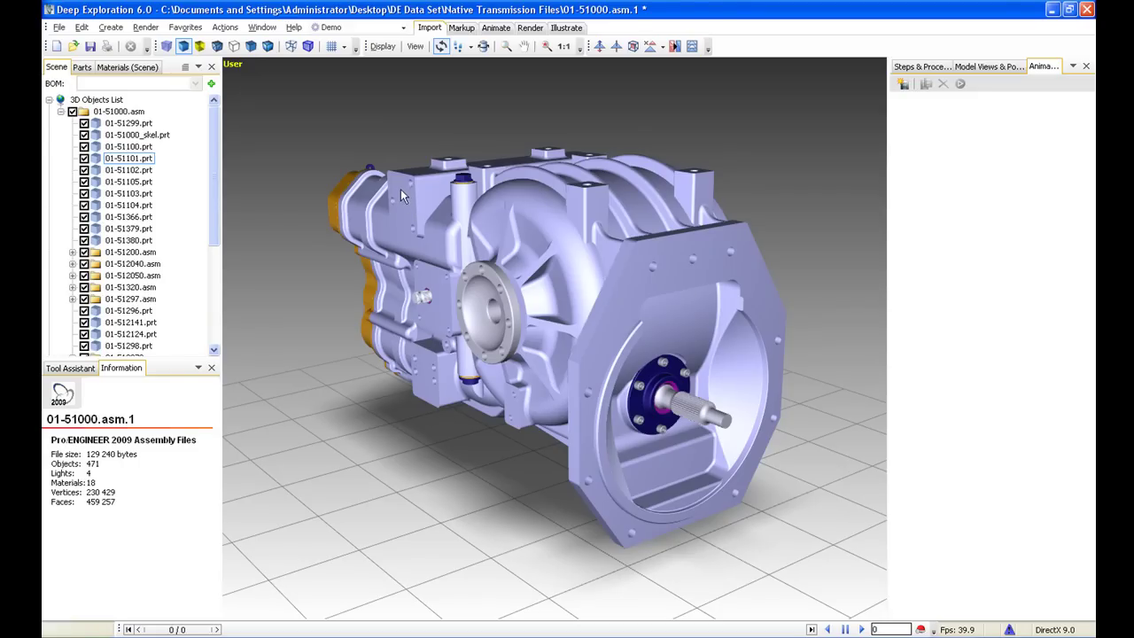
drag(551, 258, 483, 228)
right_drag(638, 356, 668, 292)
middle_drag(655, 294, 616, 255)
mouse_move(618, 292)
mouse_down()
mouse_move(604, 283)
mouse_move(629, 301)
mouse_move(612, 293)
mouse_up()
right_drag(613, 293, 616, 277)
click(618, 337)
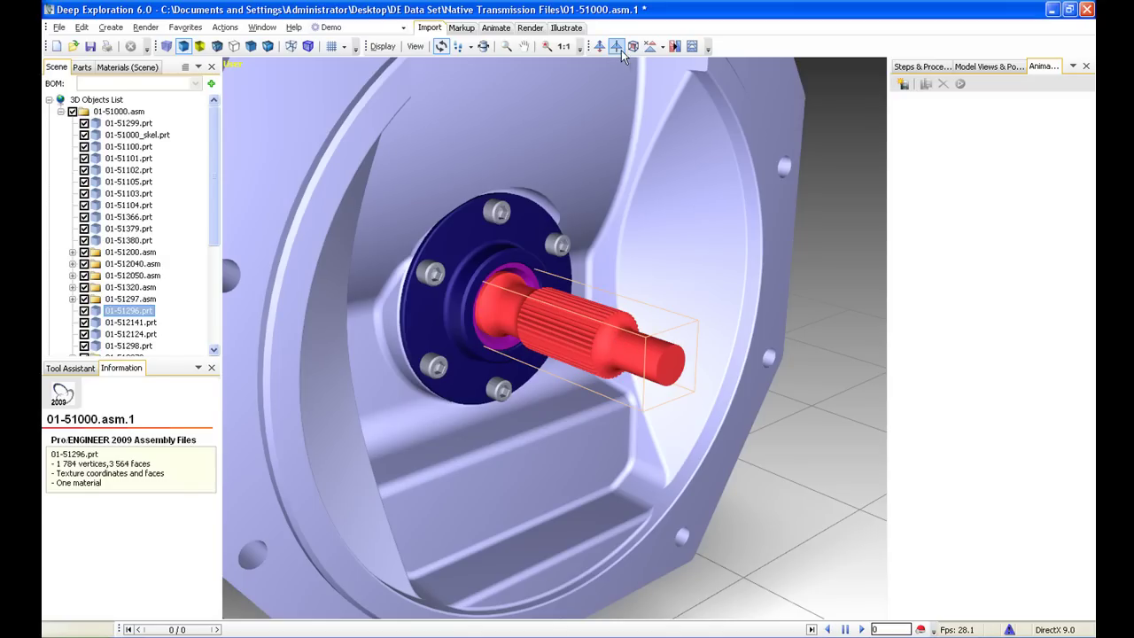
click(672, 51)
drag(118, 165, 145, 171)
click(115, 324)
click(784, 499)
Inspect the reduced shaft up close and undo the mesh reduction
drag(678, 438, 665, 399)
right_drag(666, 398, 657, 310)
middle_drag(657, 310, 642, 353)
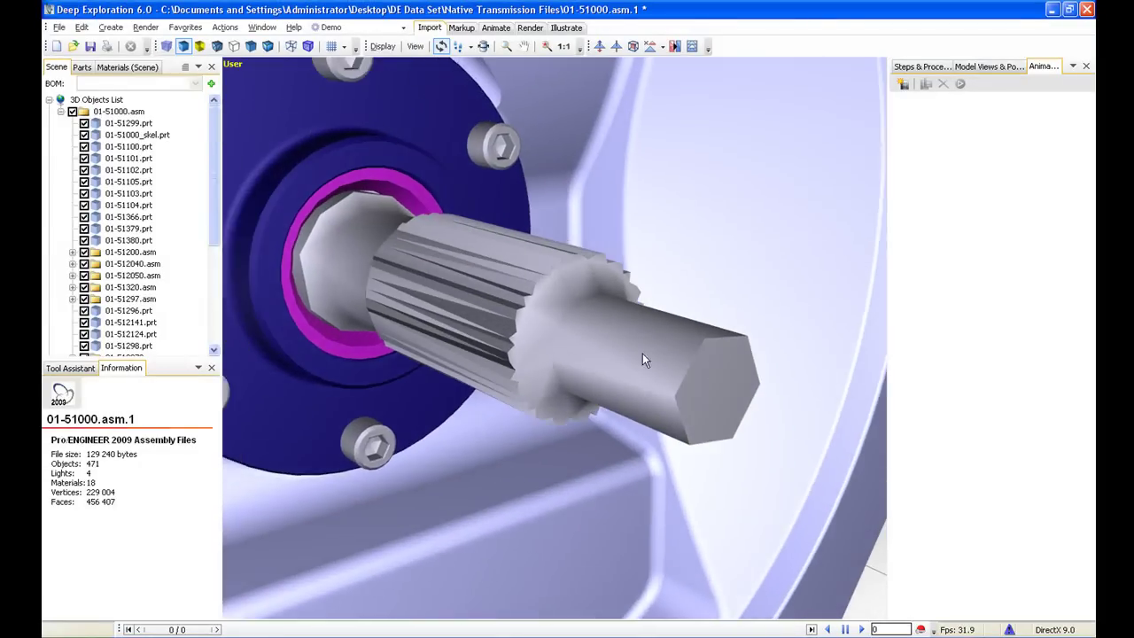
drag(642, 352, 675, 365)
scroll(675, 370, down, 6)
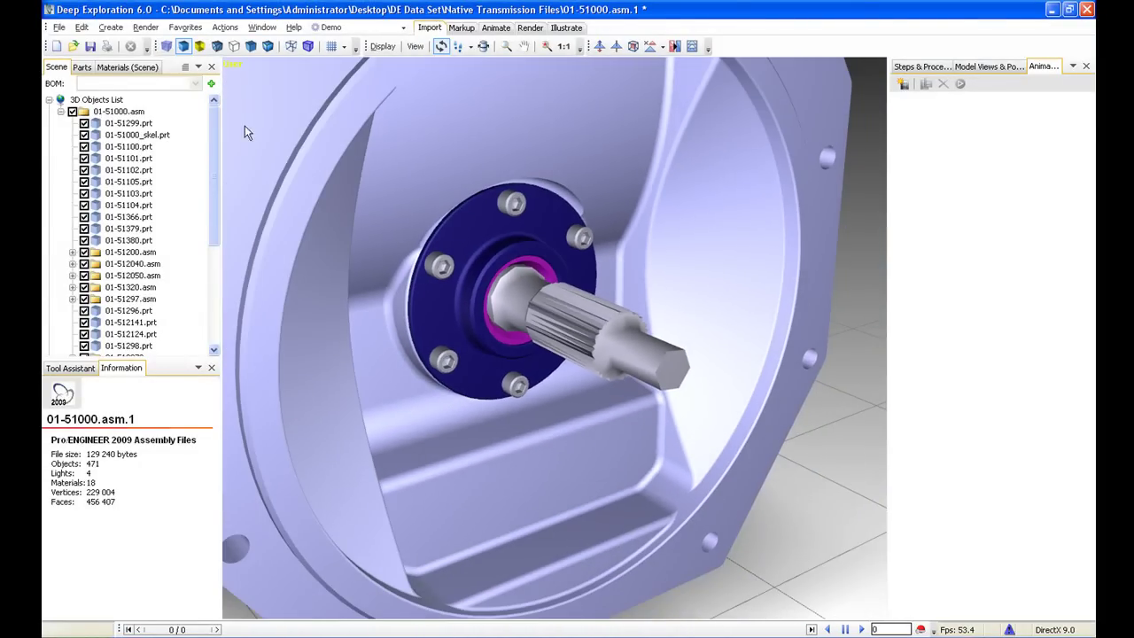
click(80, 26)
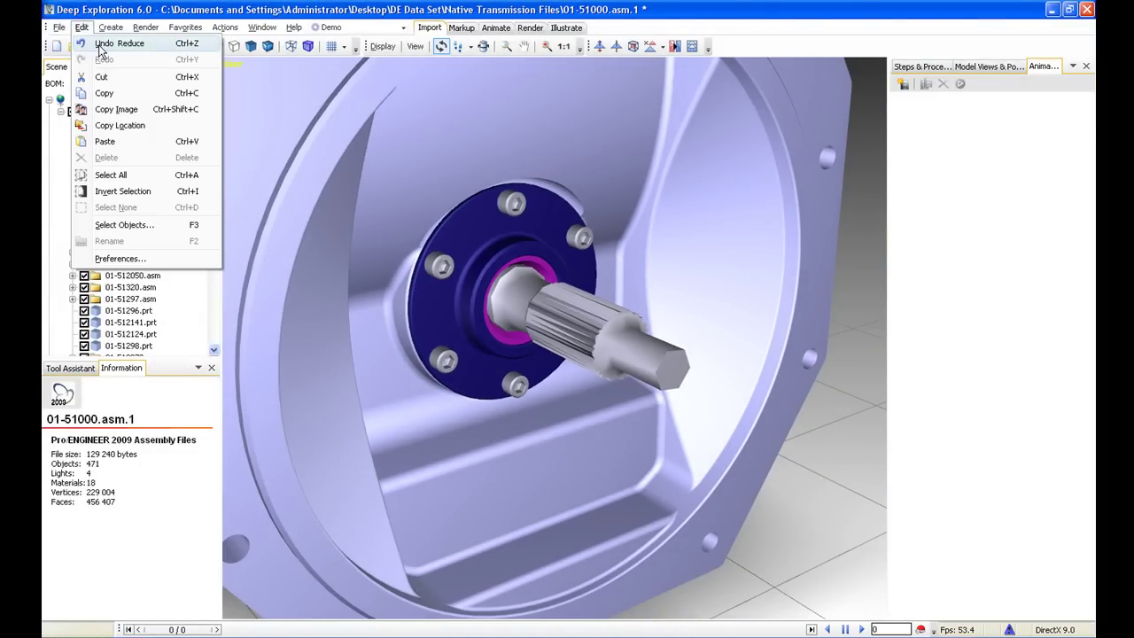
click(101, 37)
Run Remove Internal Parts with the Hide action, skipping hidden meshes and ignoring transparency, at maximum processing speed
scroll(701, 372, down, 5)
middle_drag(531, 319, 604, 354)
drag(603, 355, 662, 410)
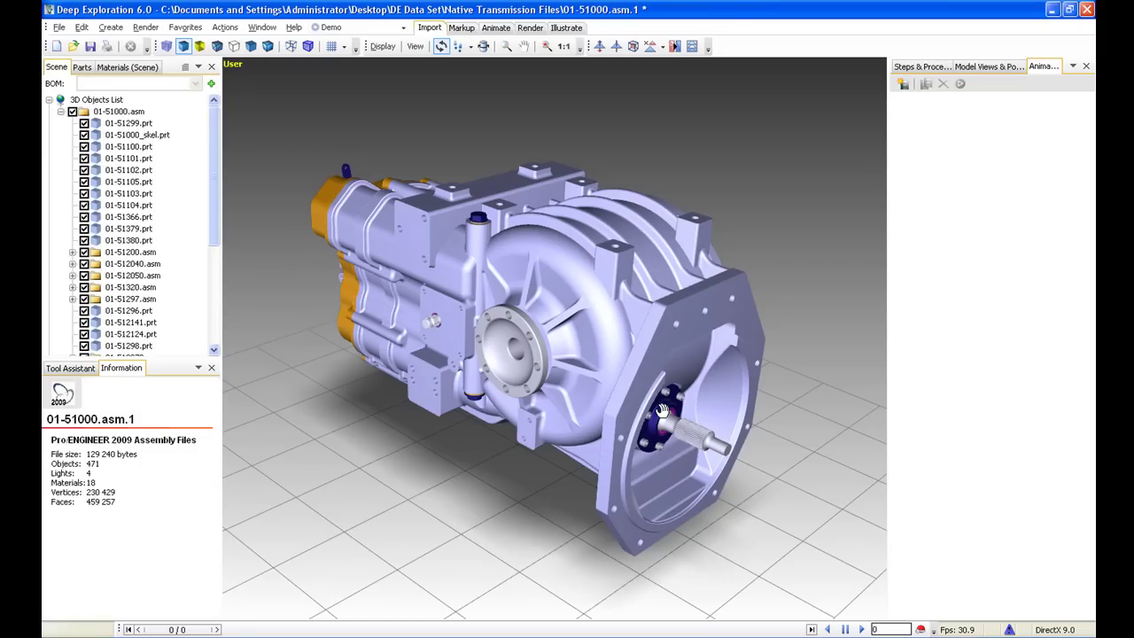
drag(663, 410, 666, 414)
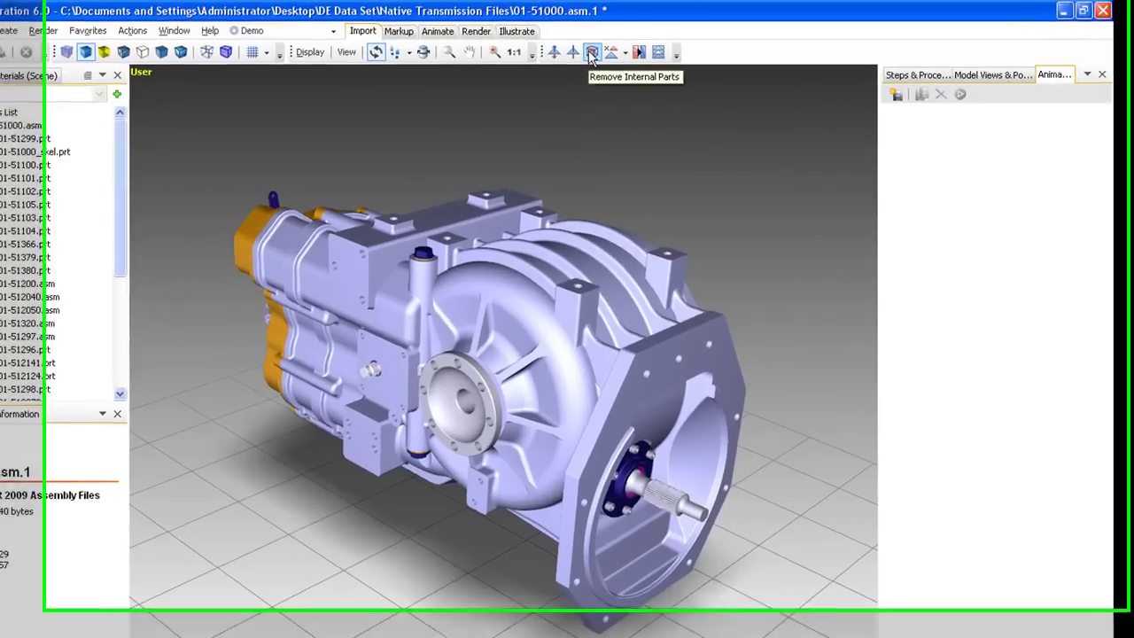
click(633, 47)
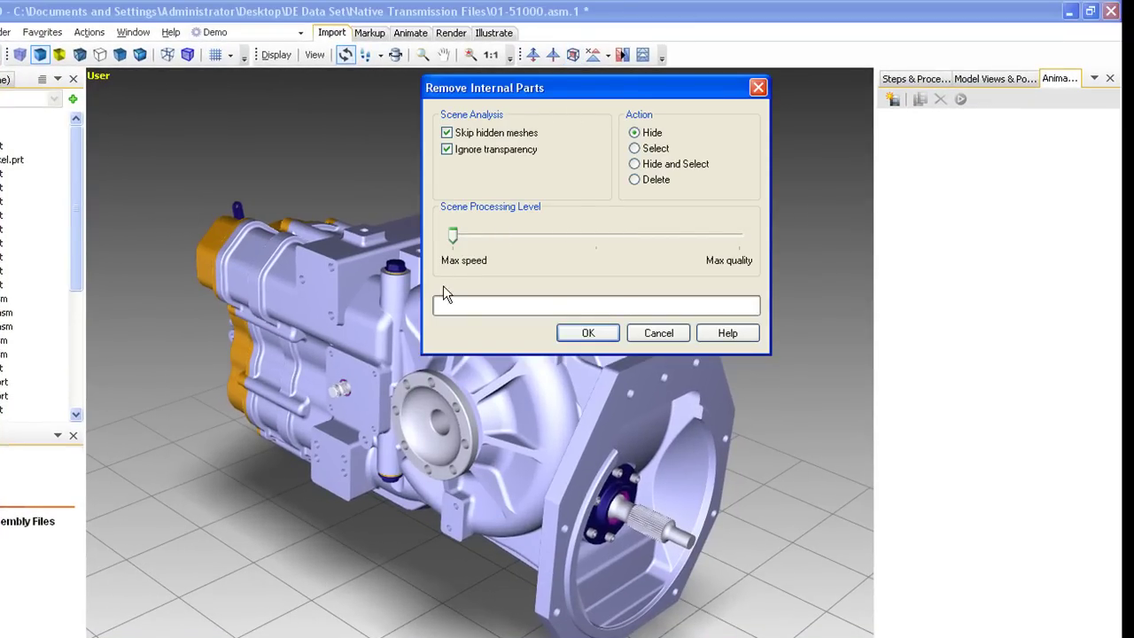
click(579, 330)
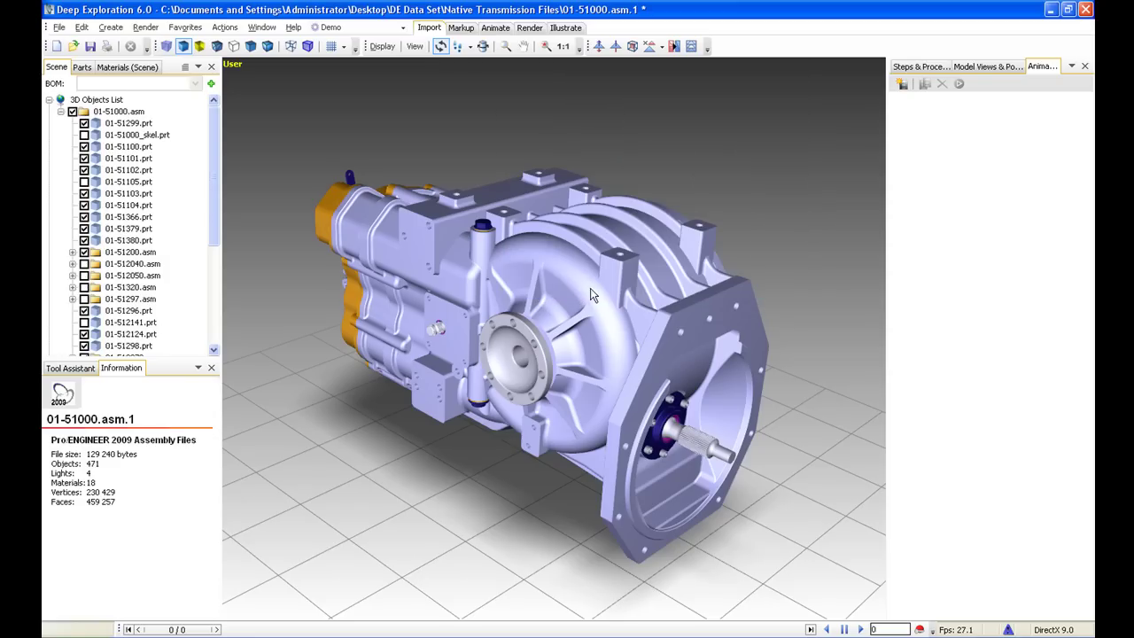
Hide the main housing 01-51100.prt to check the remaining parts, make it visible again and clear the selection
click(585, 288)
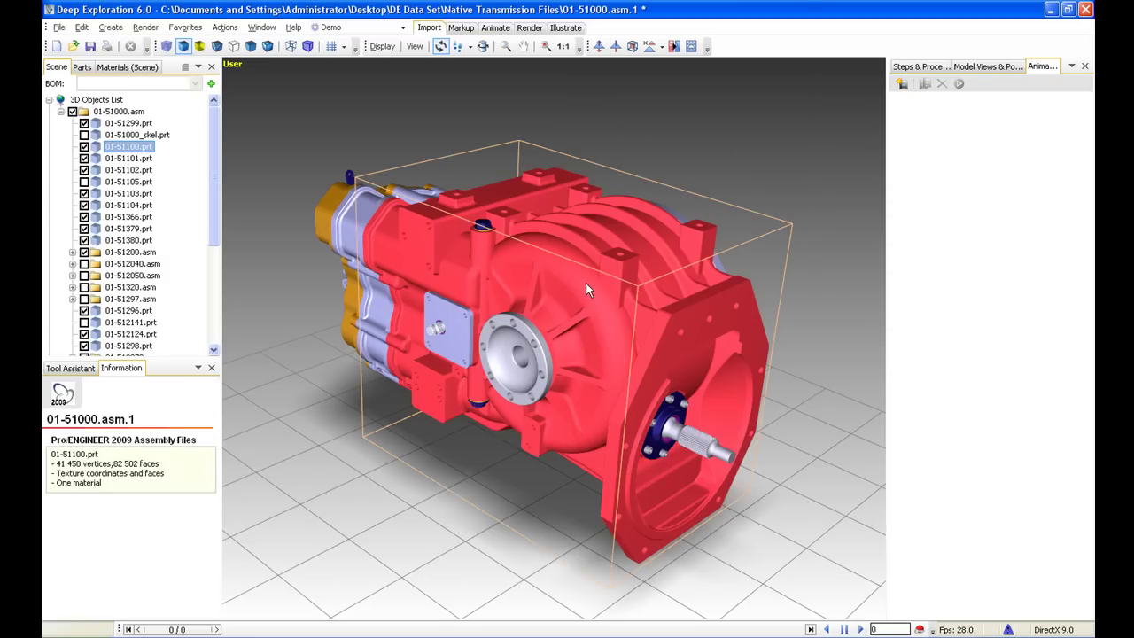
key(space)
drag(600, 271, 577, 285)
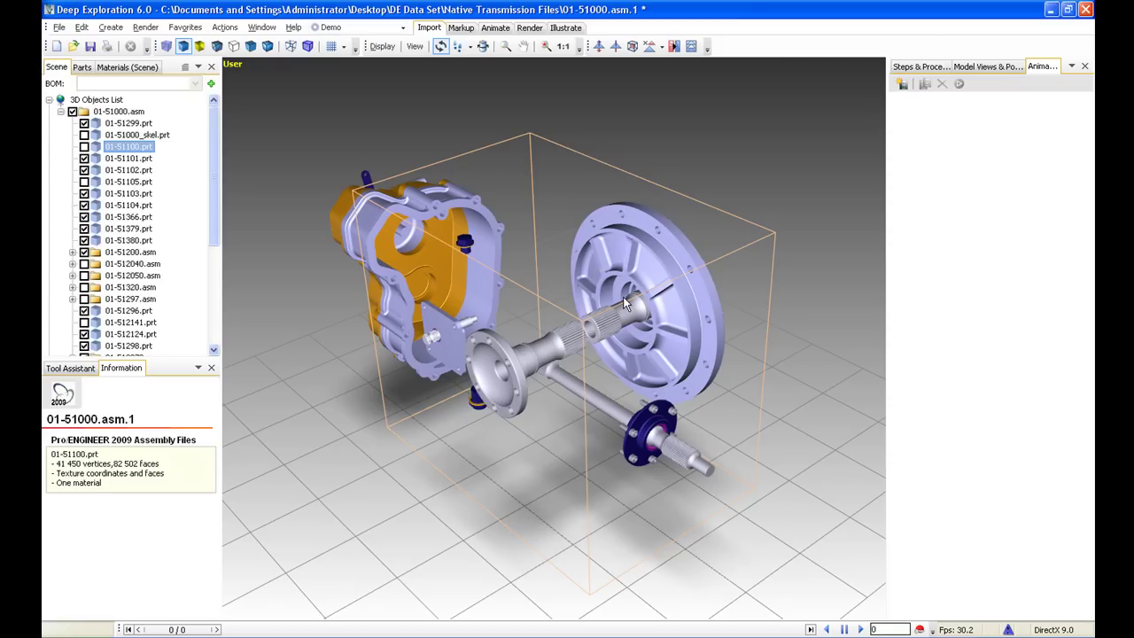
key(ctrl+h)
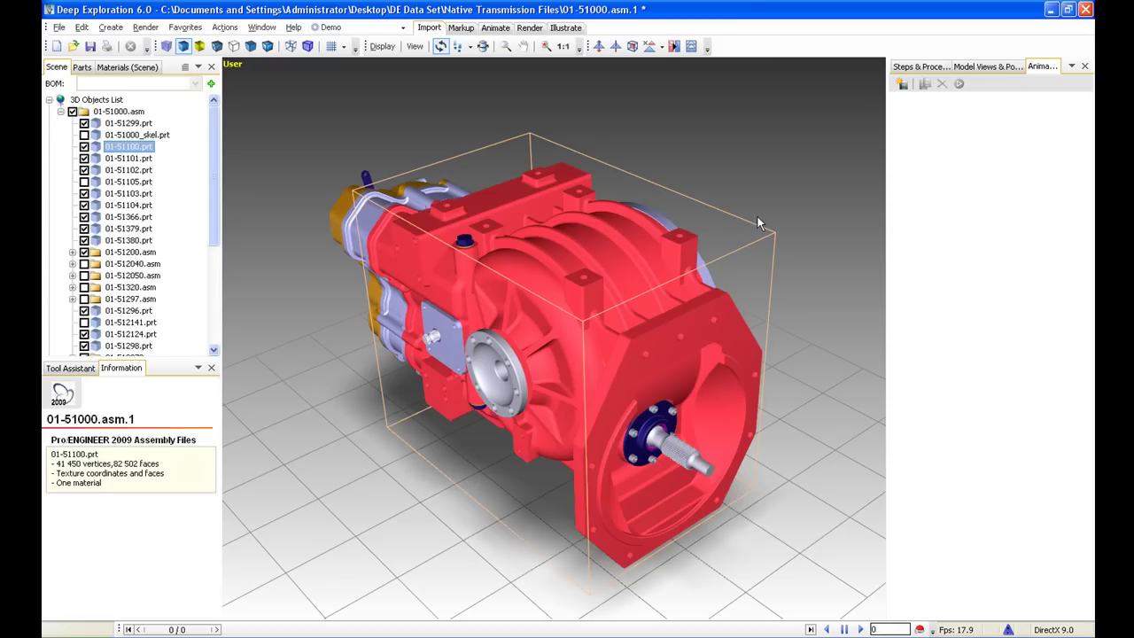
click(790, 185)
Switch to the DE Data Set folder in Windows Explorer and check the properties of the Native Transmission Files folder
click(1049, 9)
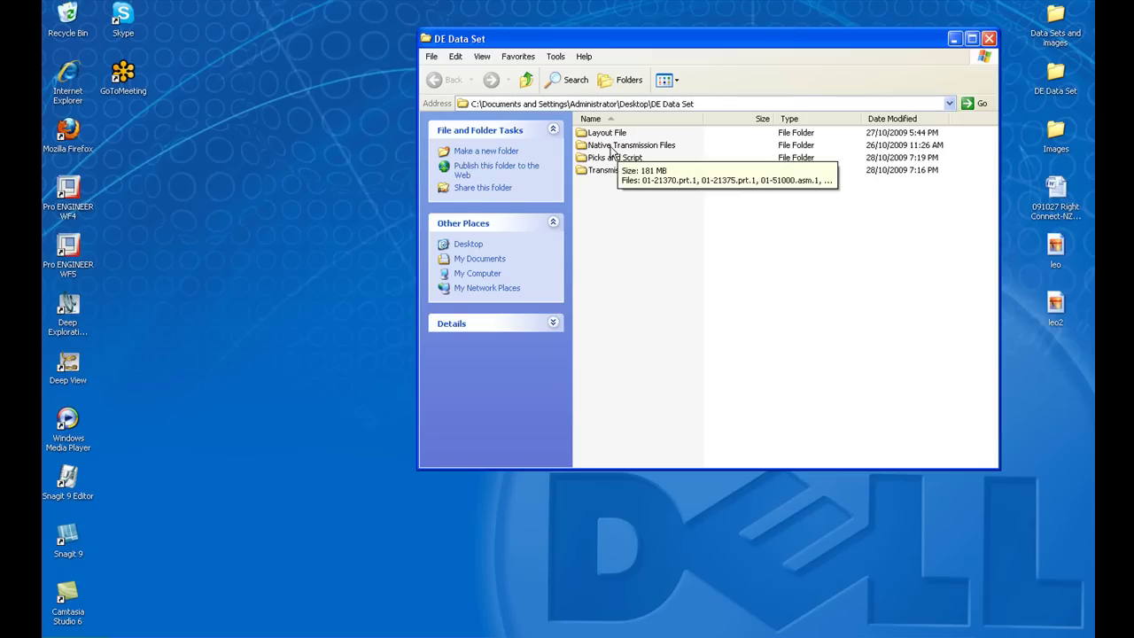
right_click(613, 149)
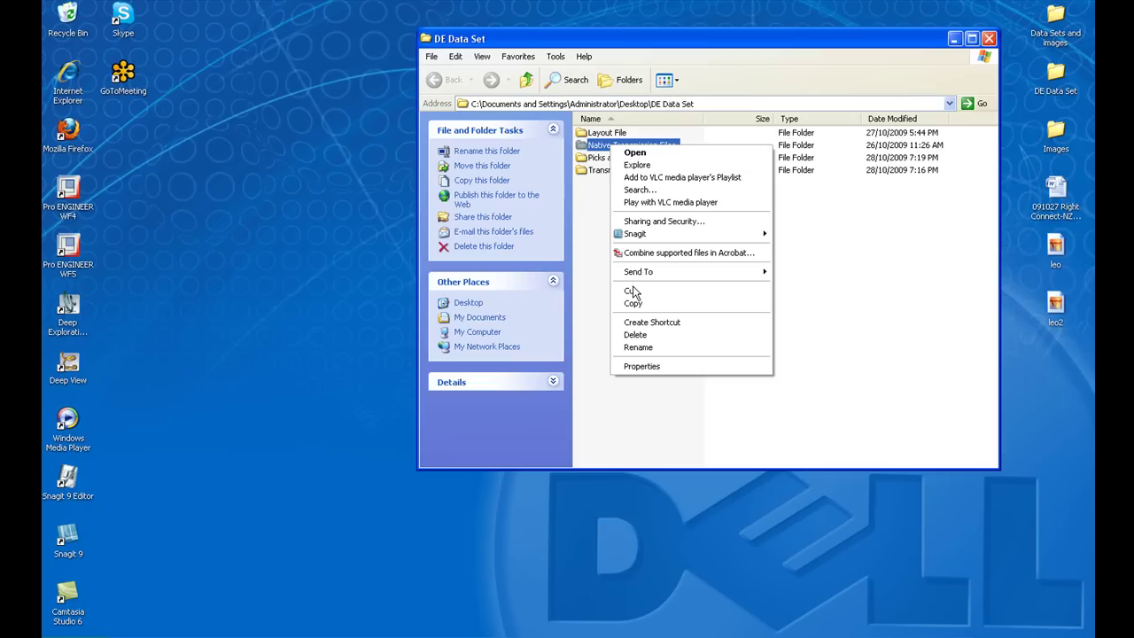
click(643, 366)
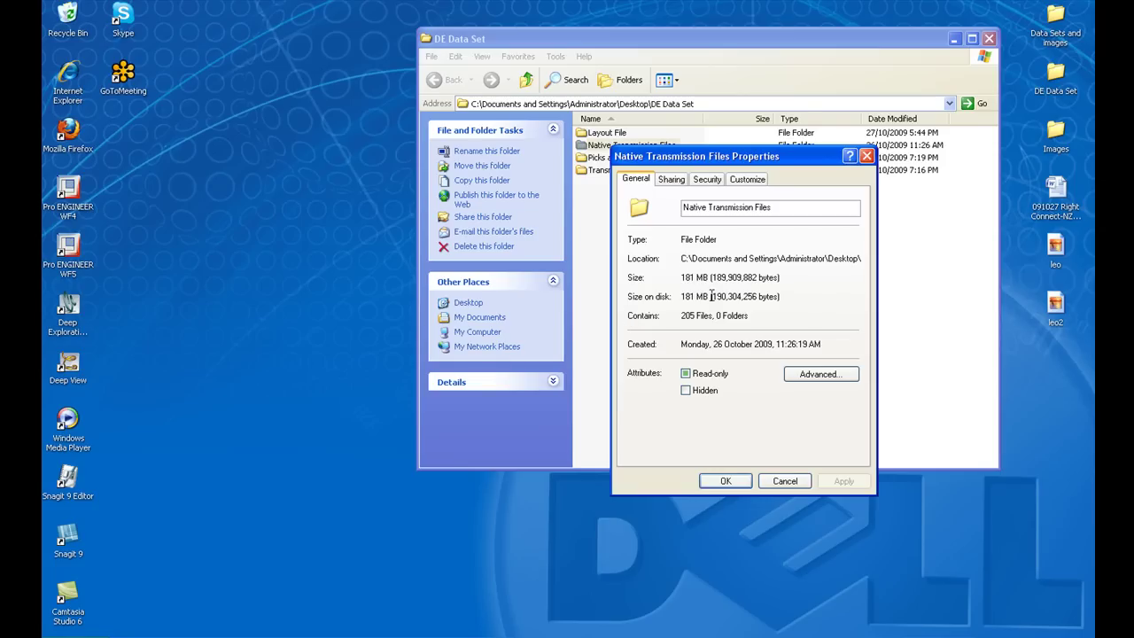
click(773, 485)
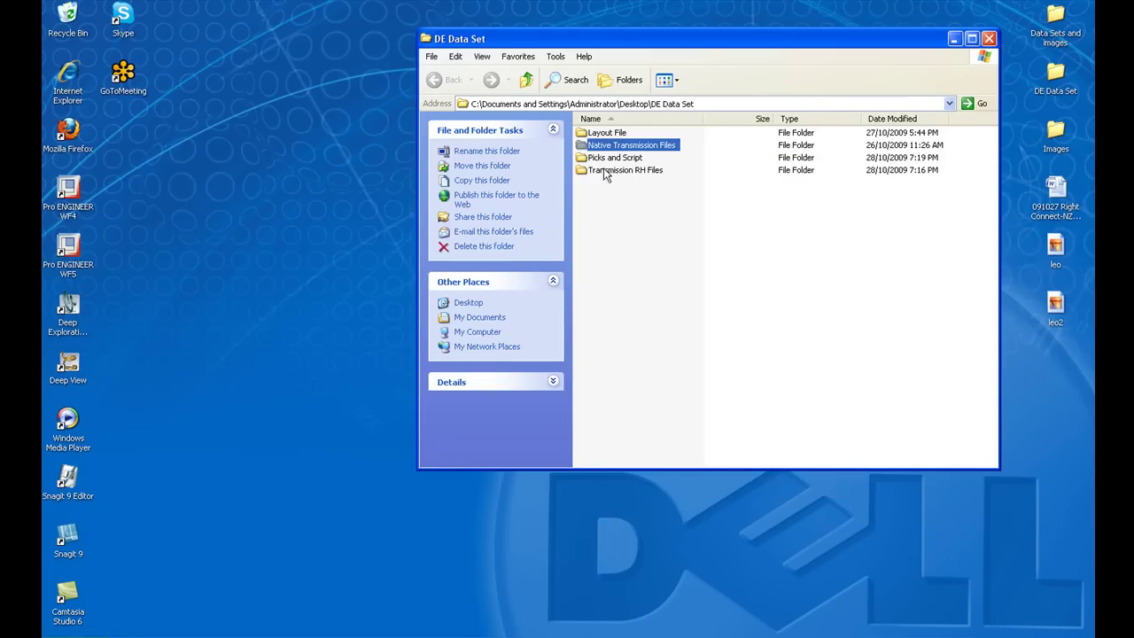
Open the Transmission RH Files folder and check the properties of the 01-51000 file
double_click(606, 170)
right_click(602, 169)
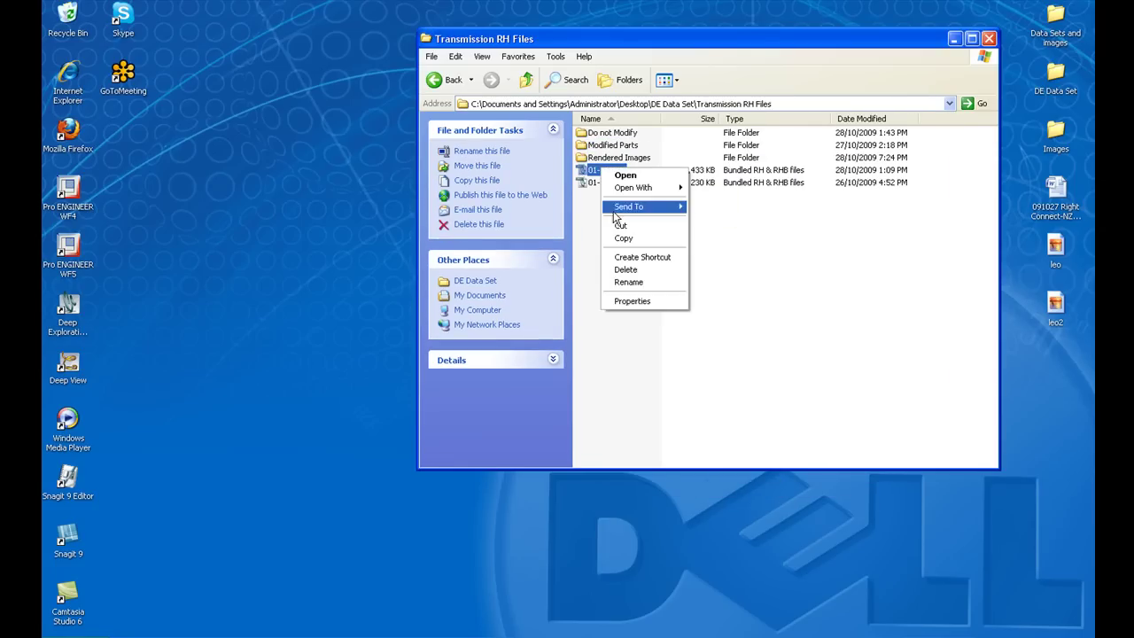
click(634, 302)
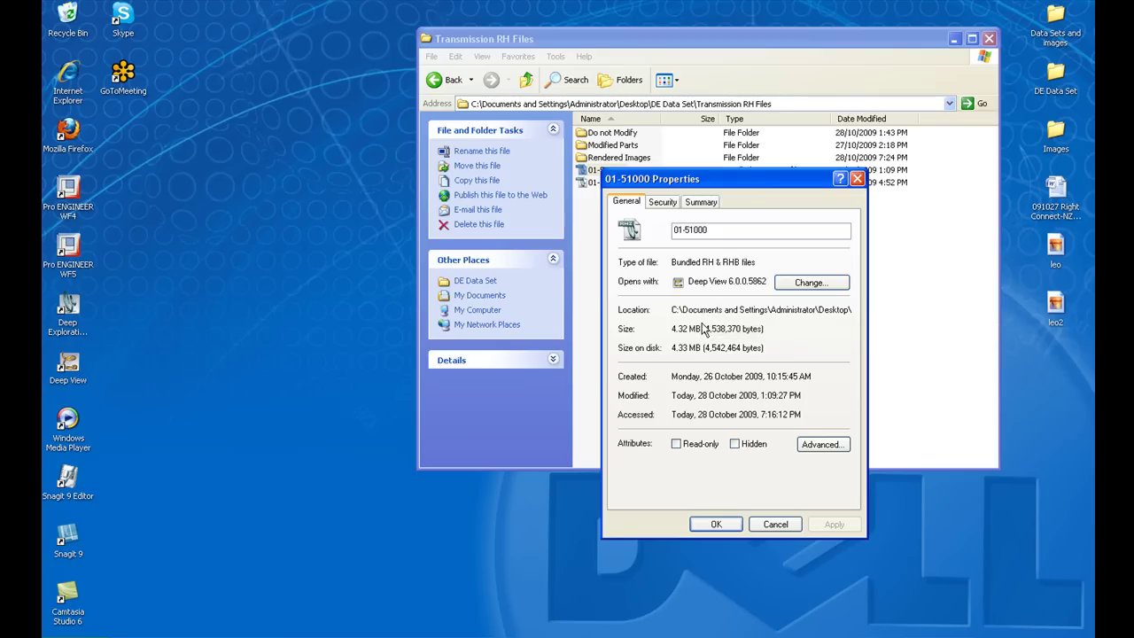
click(772, 528)
Switch back to Deep Exploration and open 01-51000.rh from the Transmission RH Files folder of DE Data Set
click(180, 636)
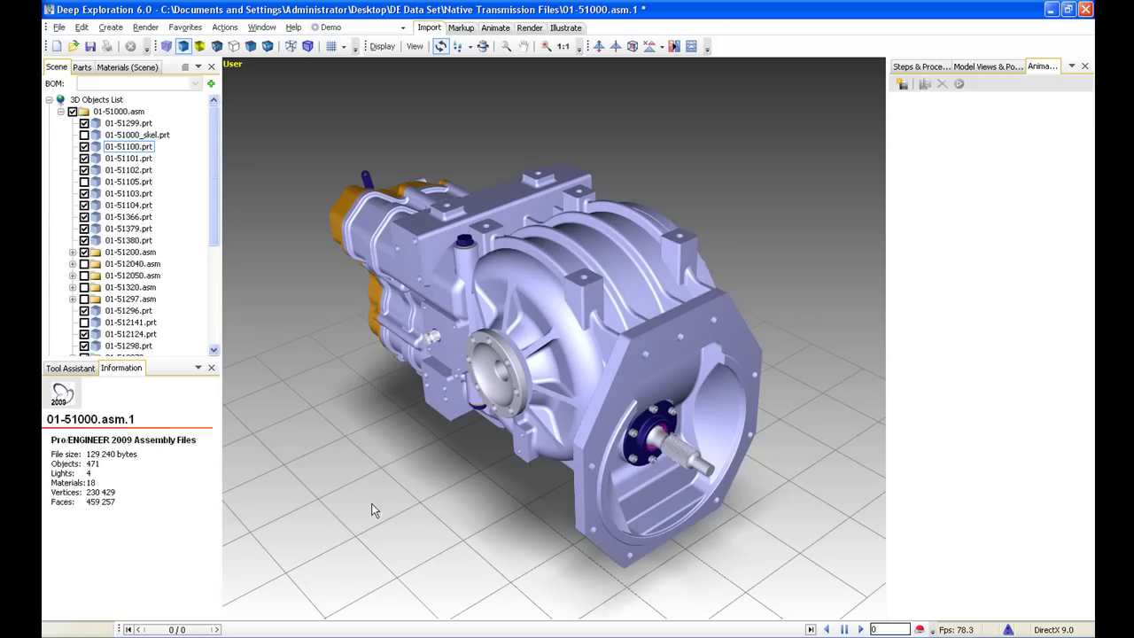
click(58, 28)
click(86, 59)
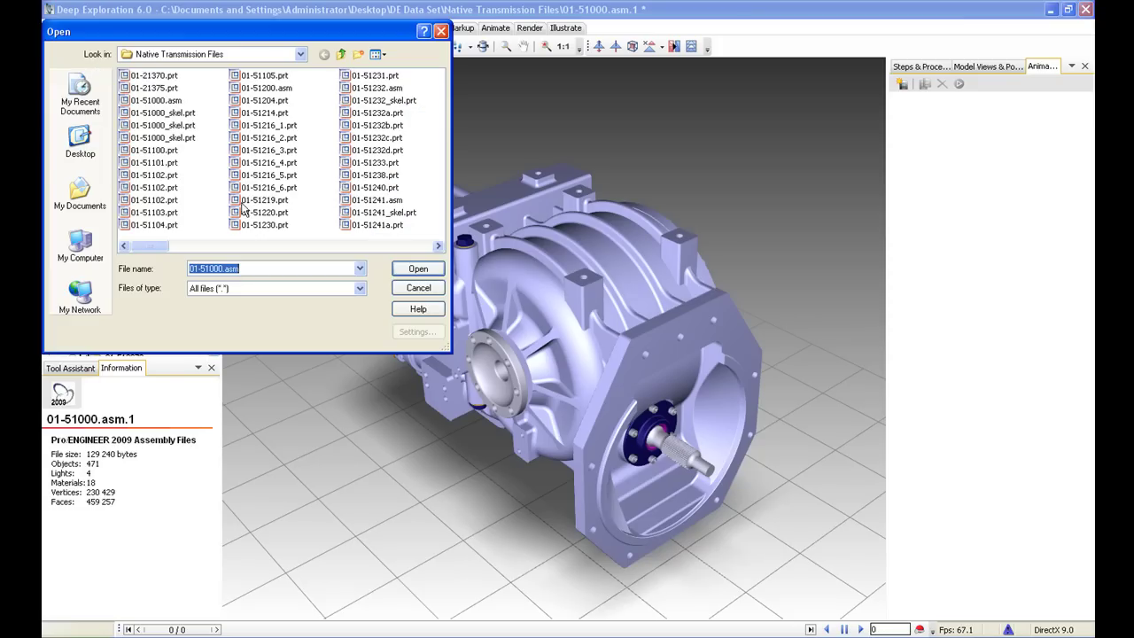
click(80, 144)
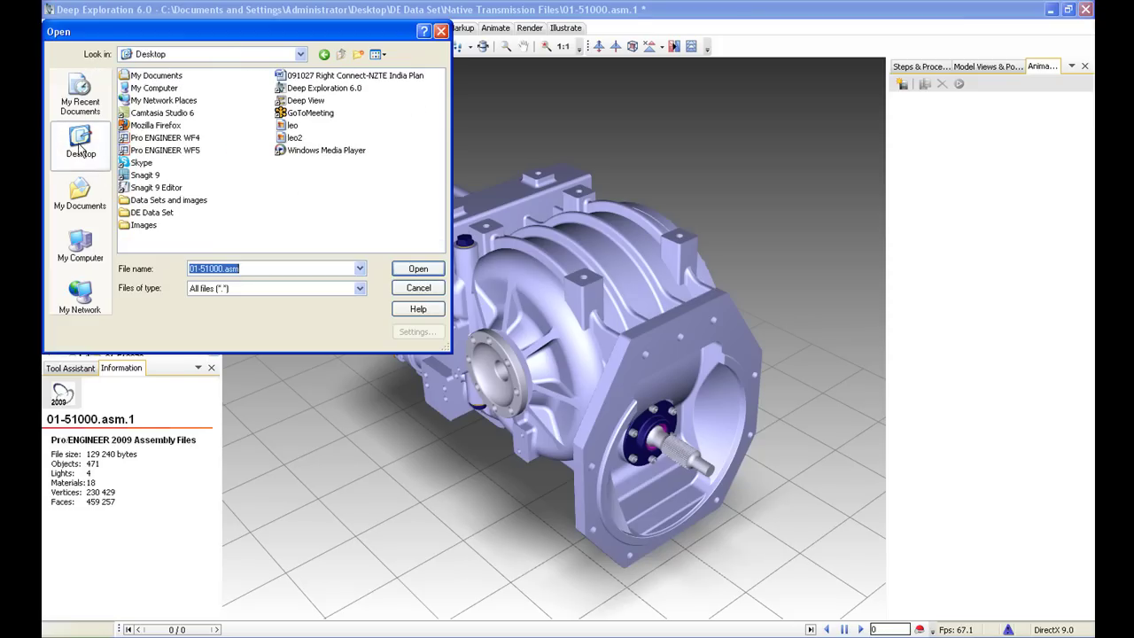
double_click(155, 213)
click(161, 113)
double_click(161, 114)
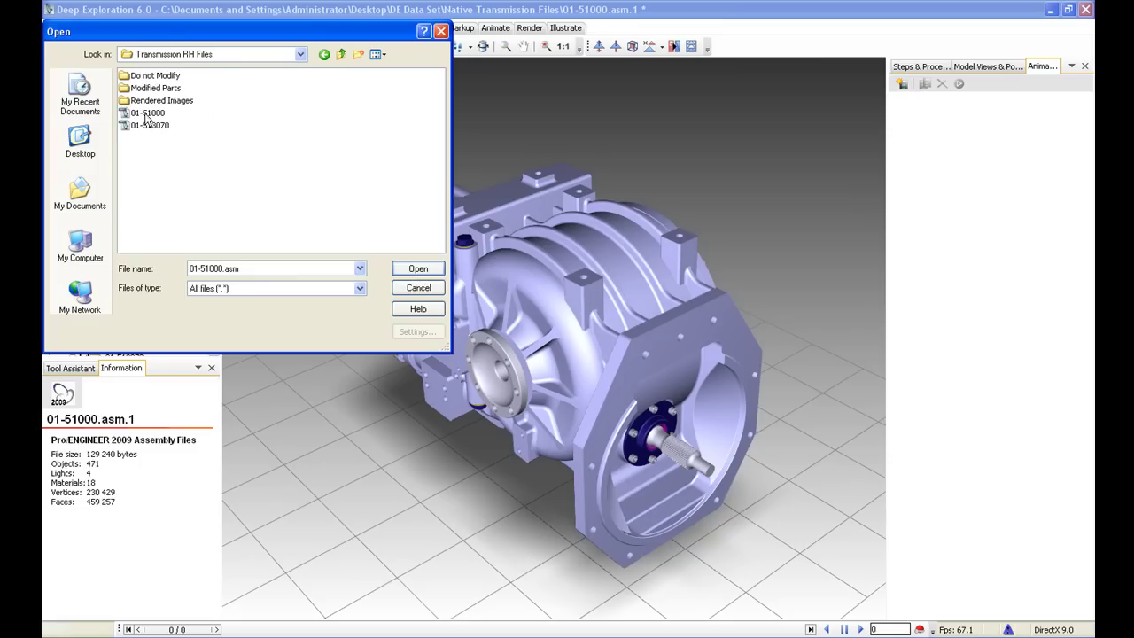
double_click(147, 115)
click(569, 369)
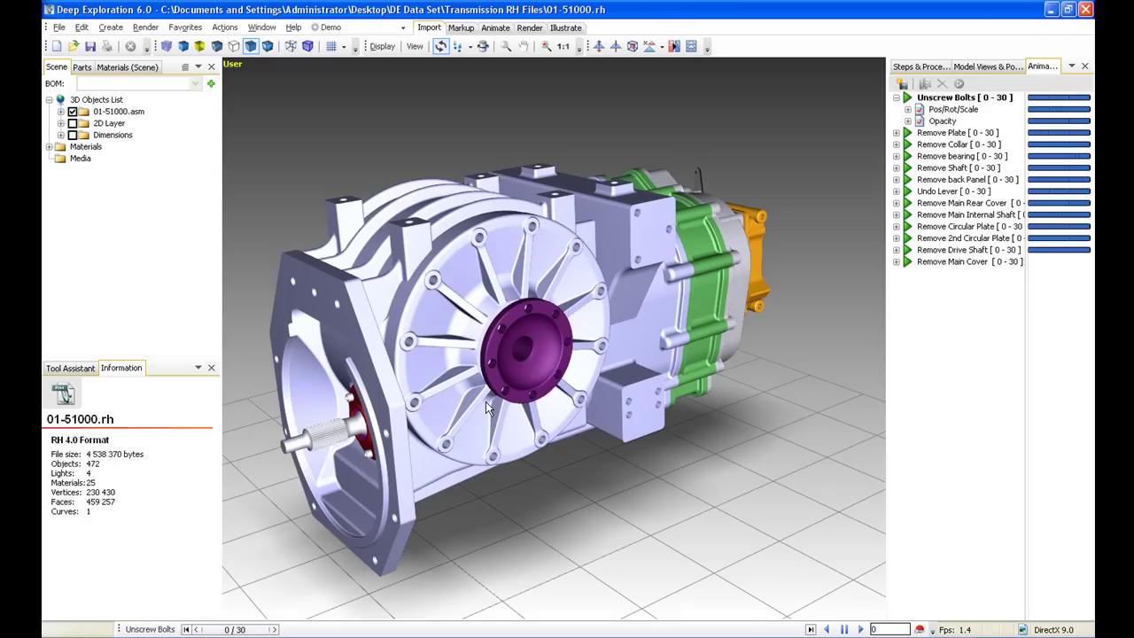
Hide the main housing 01-51100.prt and the round ribbed side cover 01-51104.prt
drag(504, 395, 534, 400)
click(471, 388)
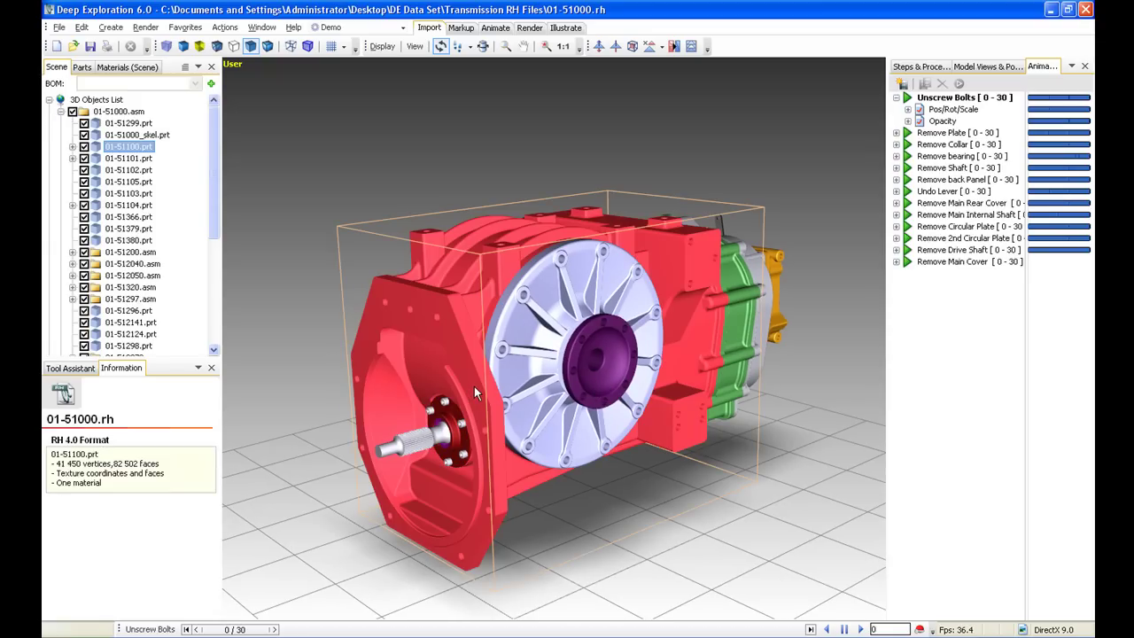
key(h)
click(517, 345)
key(h)
Examine the exposed bevel gears, shafts and purple output flanges from several angles and distances
drag(528, 356, 608, 418)
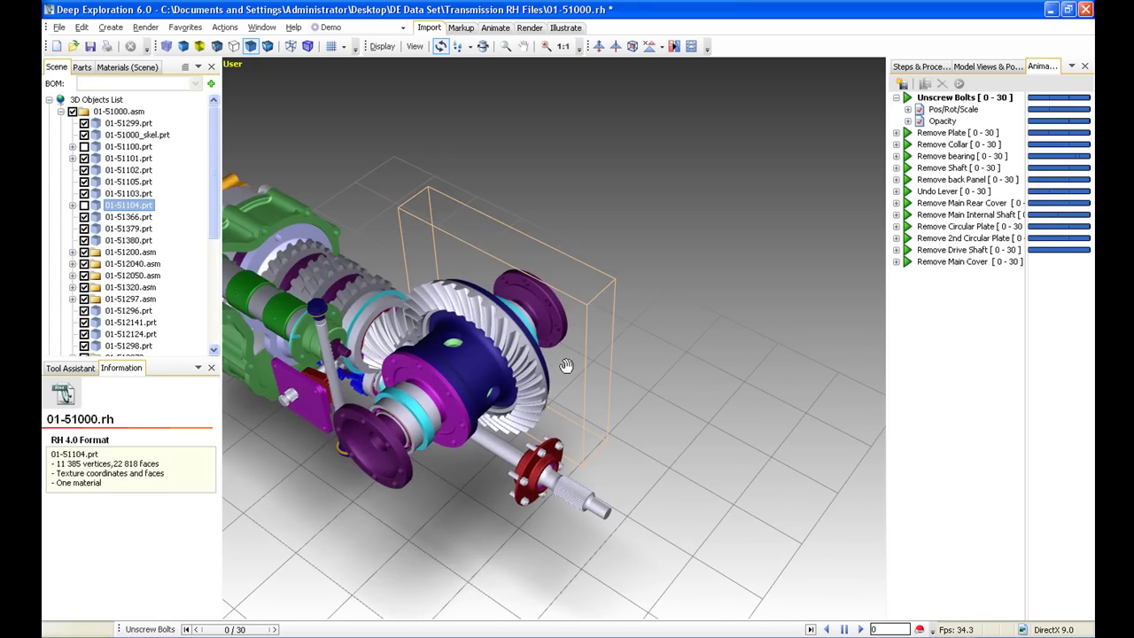
middle_drag(567, 366, 589, 395)
right_drag(589, 395, 580, 286)
drag(571, 302, 614, 304)
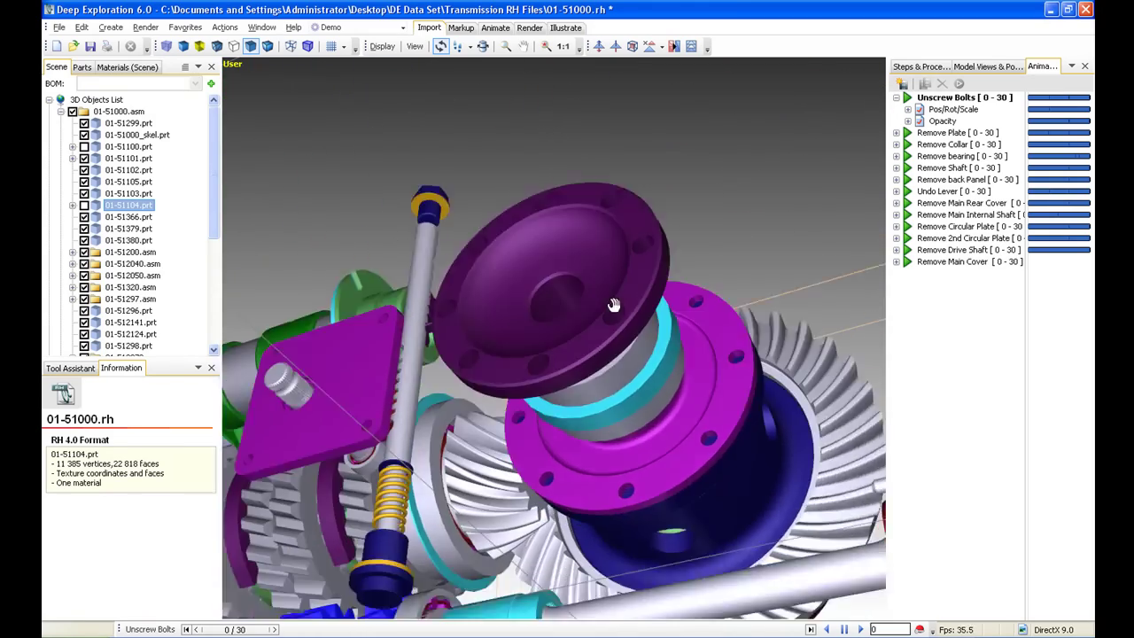
middle_drag(613, 305, 654, 220)
drag(653, 219, 469, 390)
middle_drag(469, 390, 689, 345)
drag(688, 345, 506, 532)
Hide the remaining cover parts 01-51101.prt, 01-51102.prt and 01-51103.prt and clear the selection
click(573, 419)
click(508, 382)
click(415, 364)
click(488, 520)
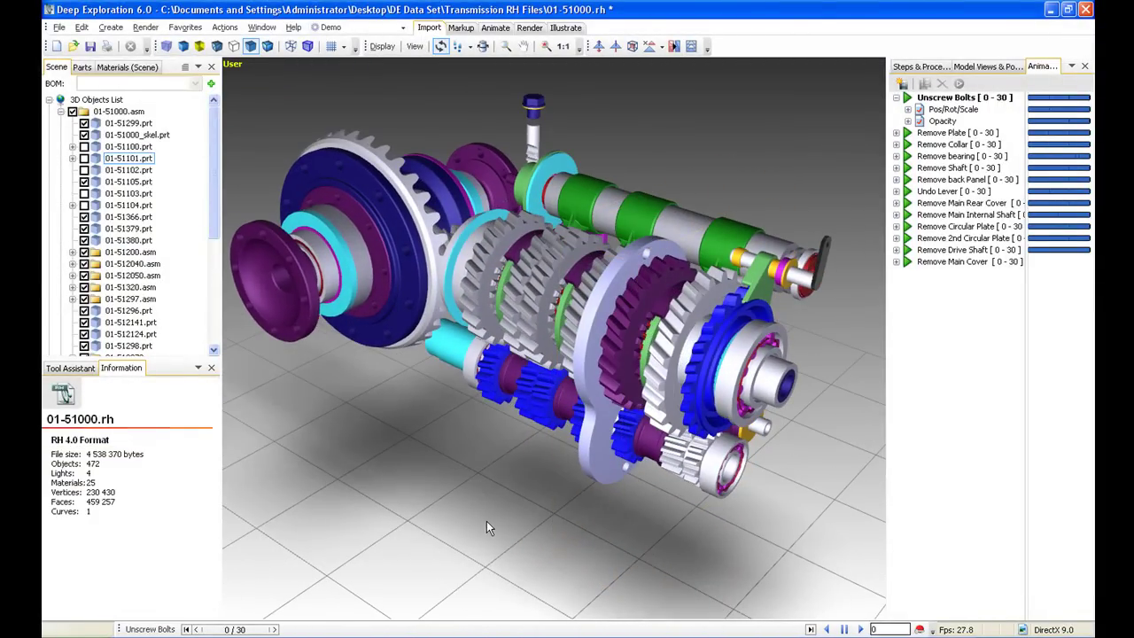
Make the housing and cover parts 01-51100 through 01-51104 visible again in the scene tree
click(84, 147)
click(84, 158)
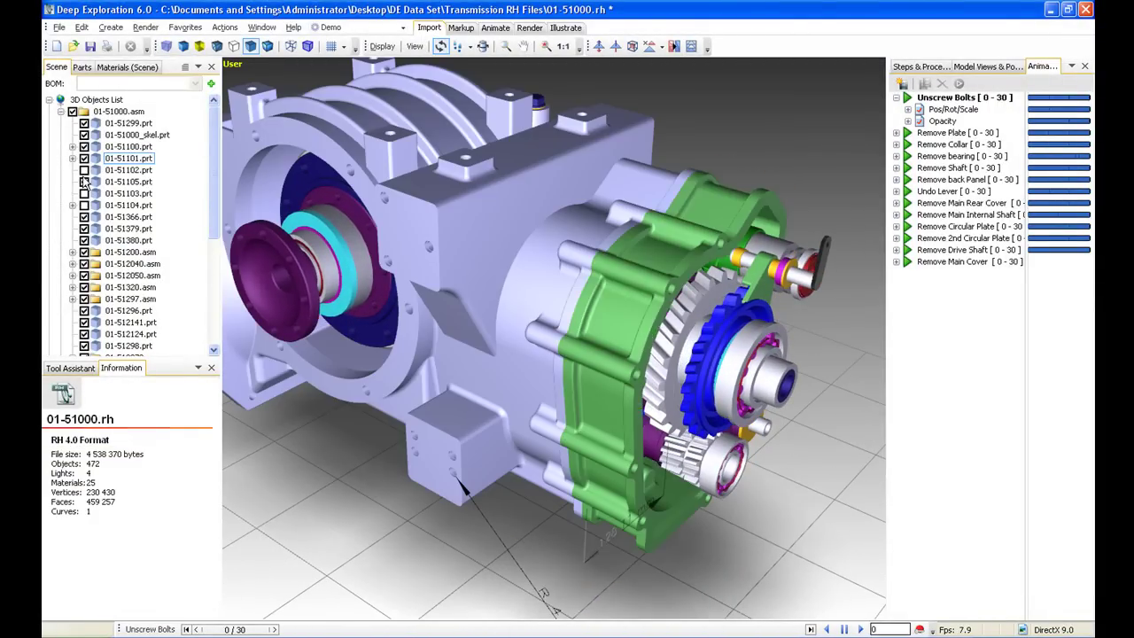
click(83, 171)
click(83, 182)
click(83, 194)
click(83, 206)
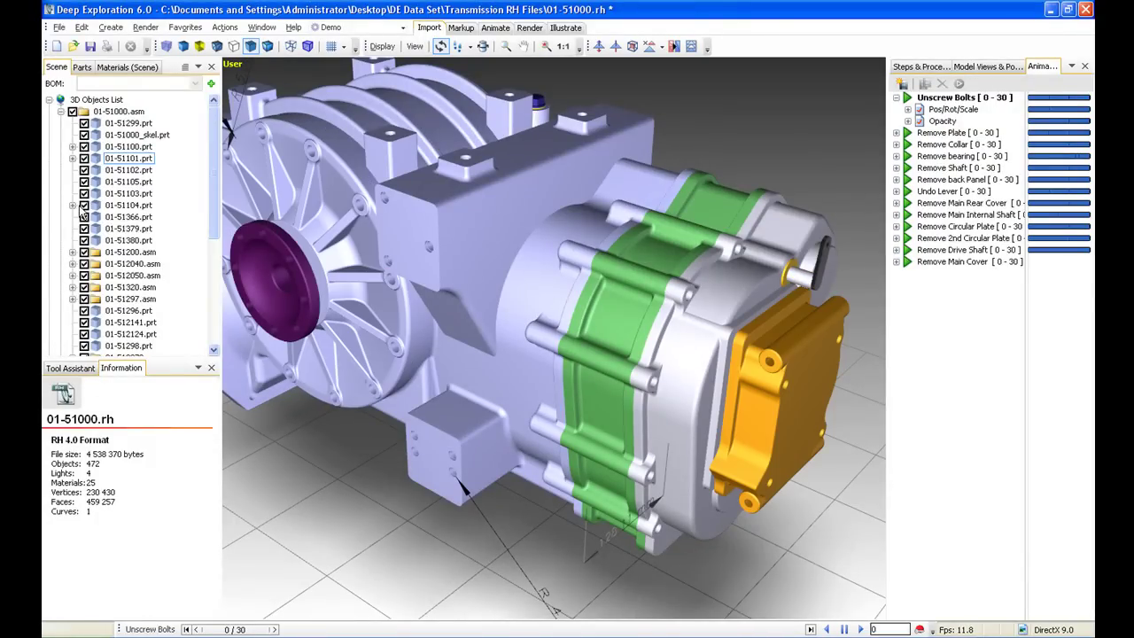
Show the note portfolio of saved model views and switch to the Markup tool set
scroll(403, 319, down, 5)
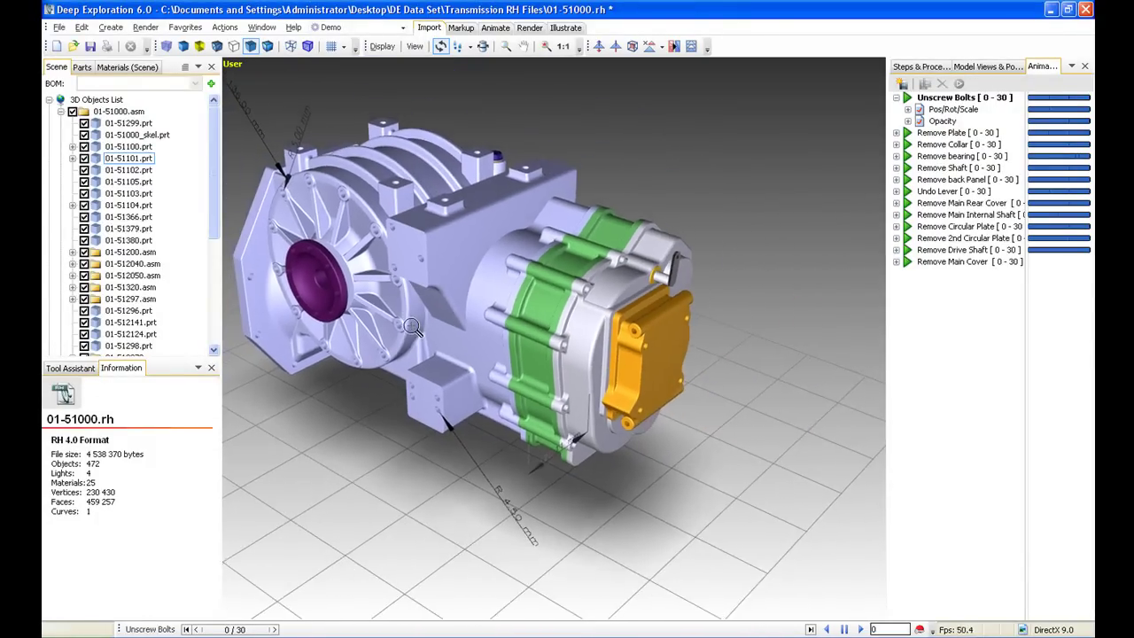
middle_drag(402, 316, 535, 349)
drag(535, 349, 535, 354)
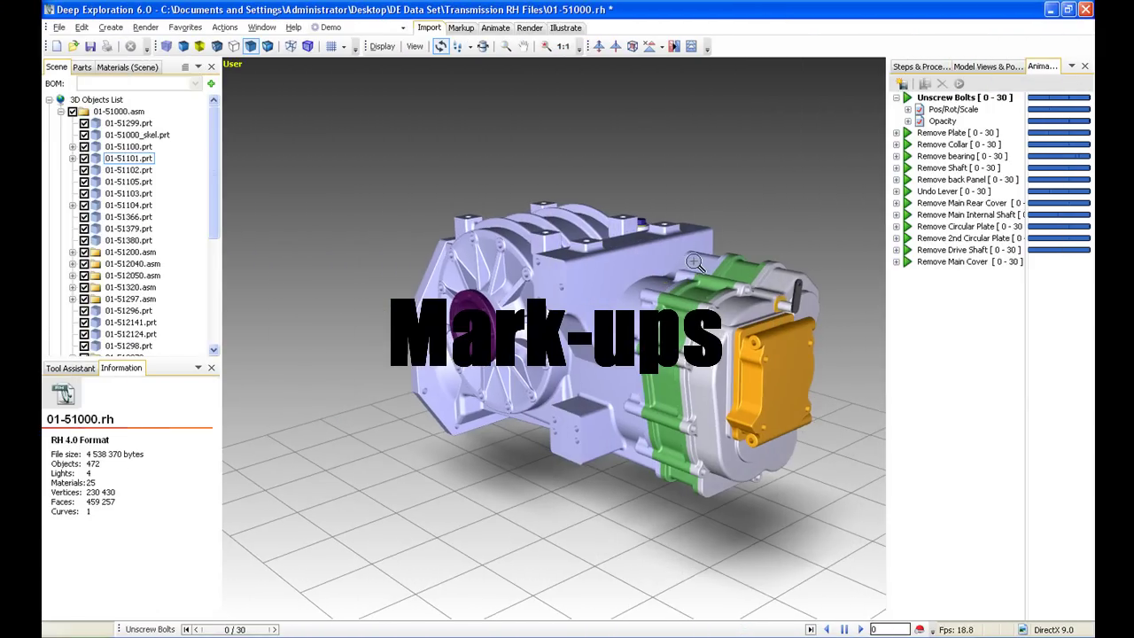
click(980, 69)
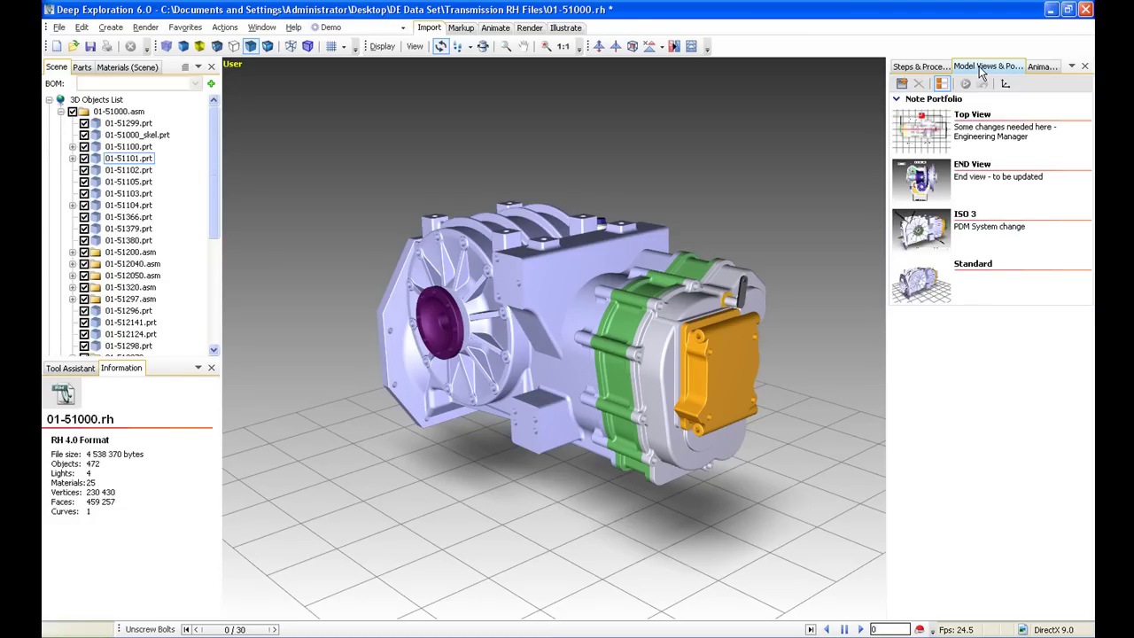
click(460, 29)
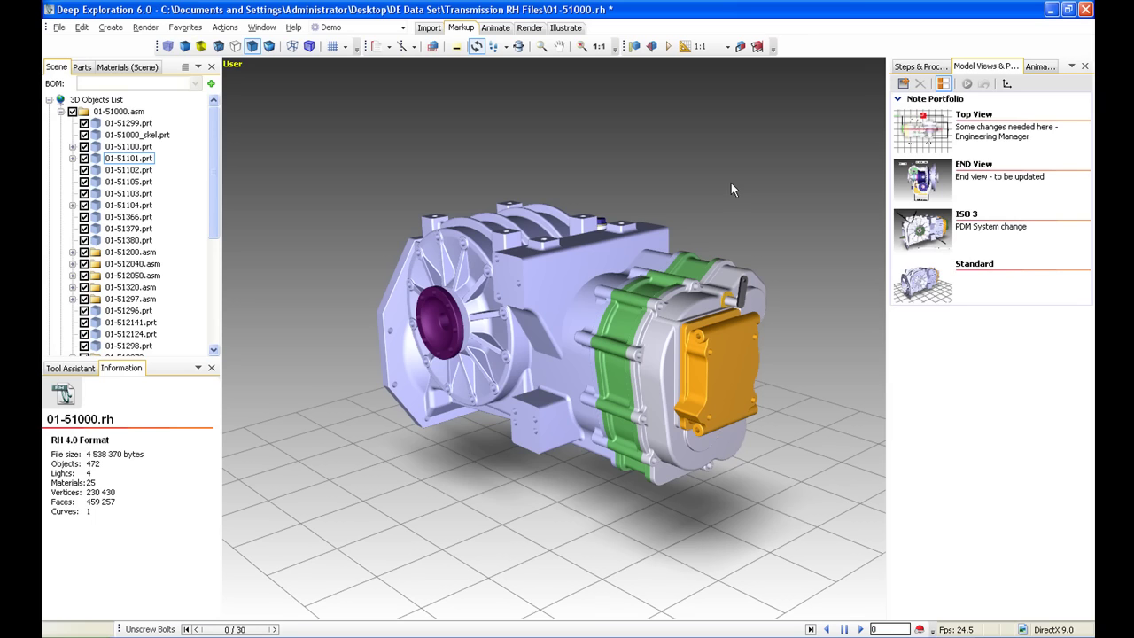
Review the saved views Top View, END View, ISO 3 and Standard with their notes and dimensions
click(1020, 143)
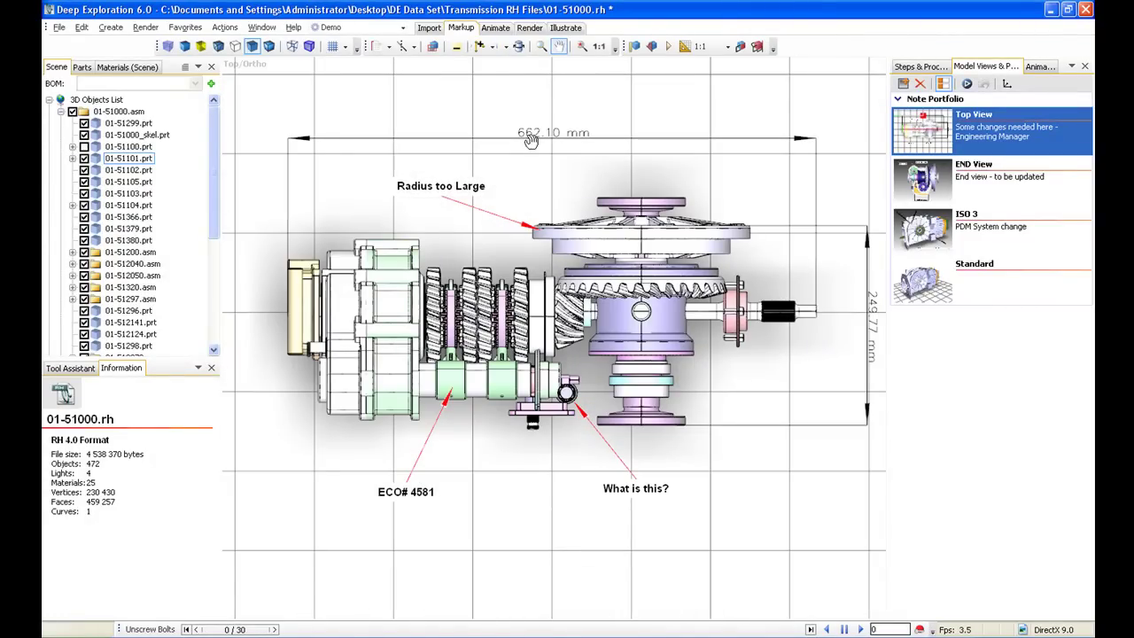
click(992, 202)
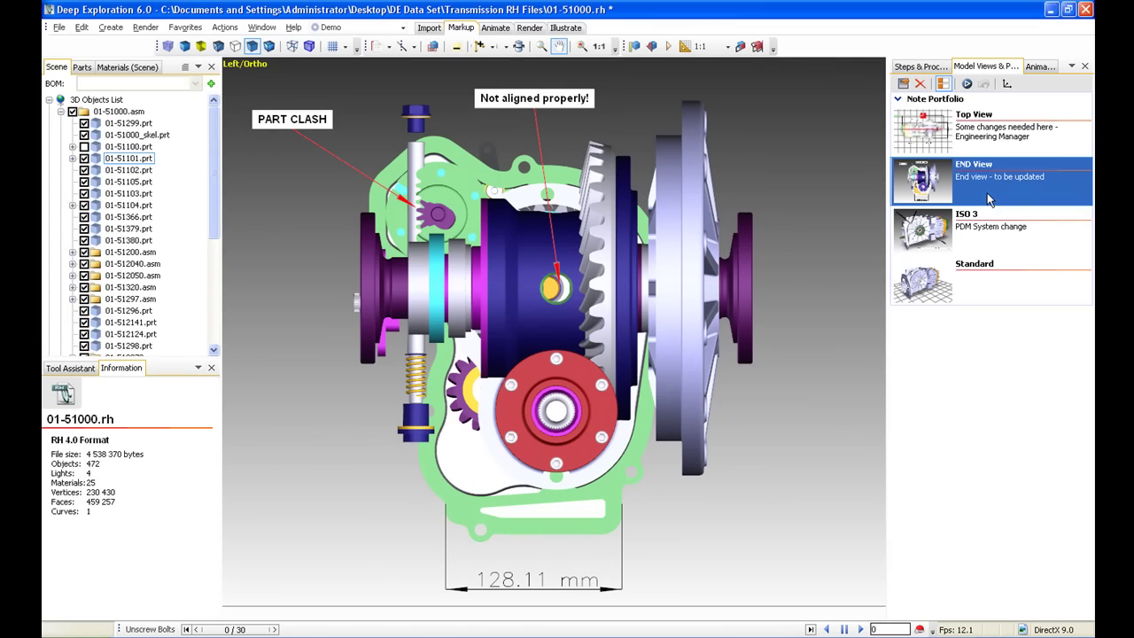
click(1046, 228)
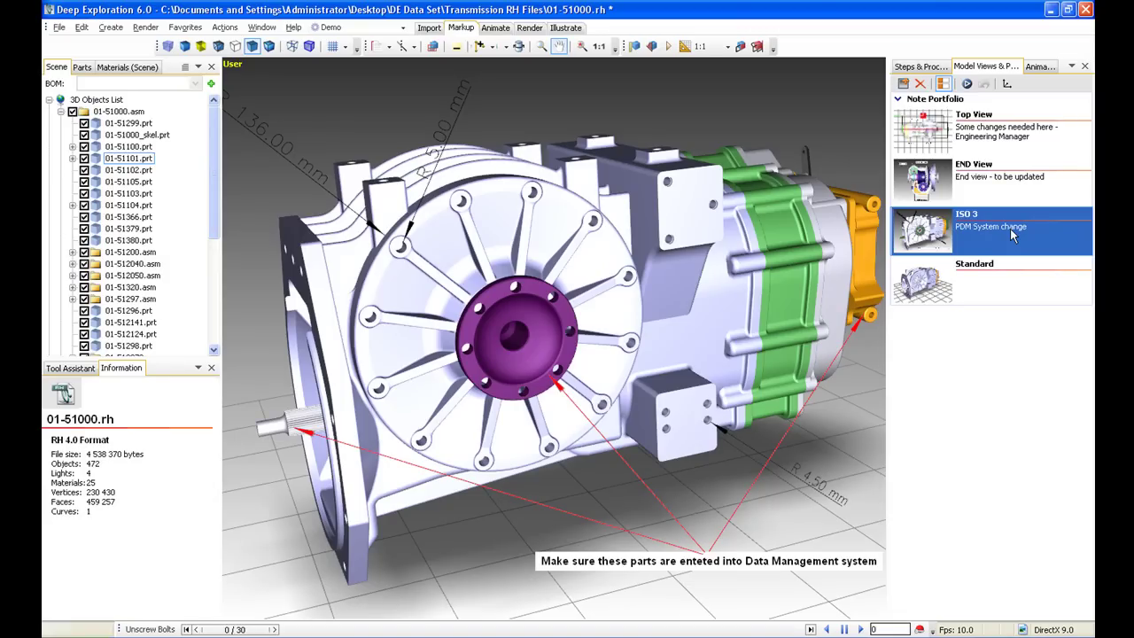
click(991, 285)
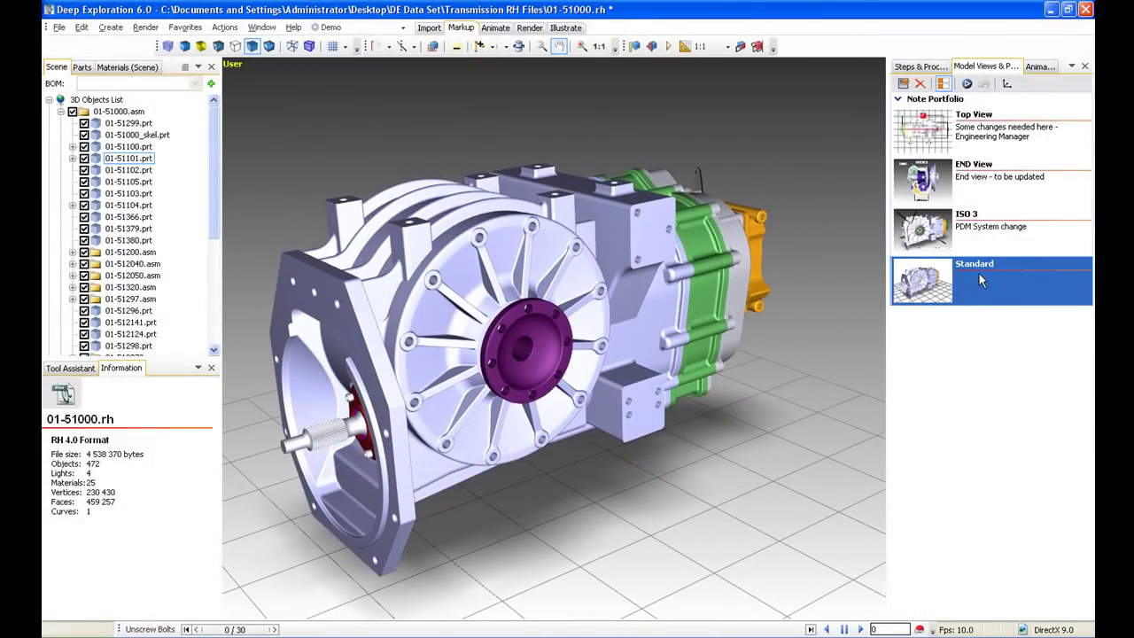
mouse_move(617, 332)
mouse_down()
mouse_move(635, 334)
mouse_move(608, 330)
mouse_up()
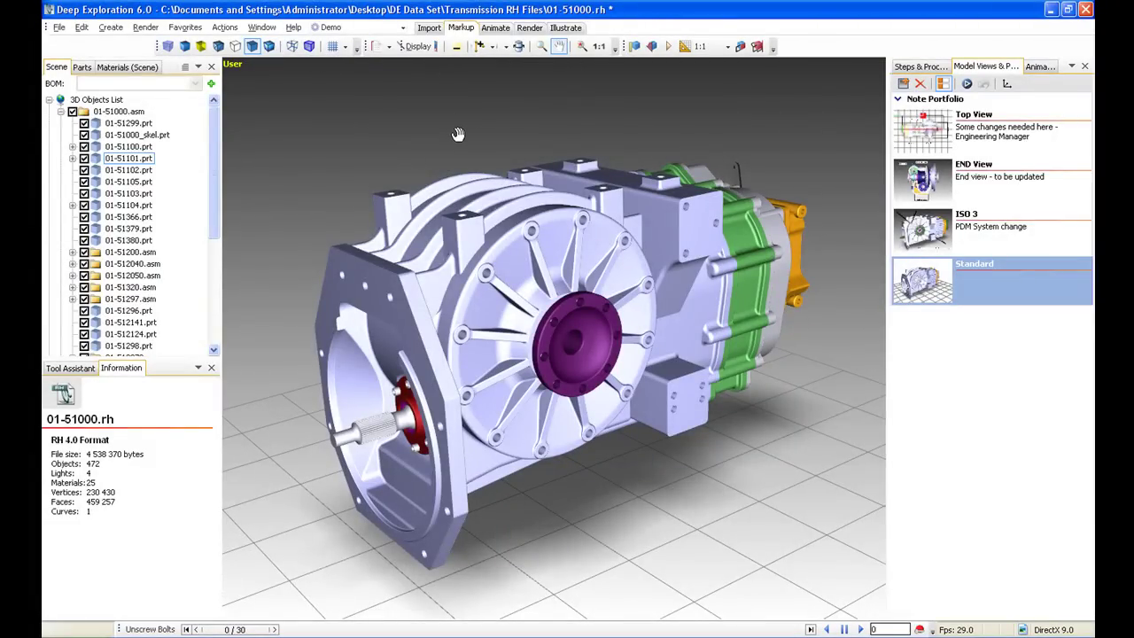
Dimension the thickness of the black lever near the orange cover and place the dimension above it in the front view
click(586, 48)
drag(502, 202, 665, 280)
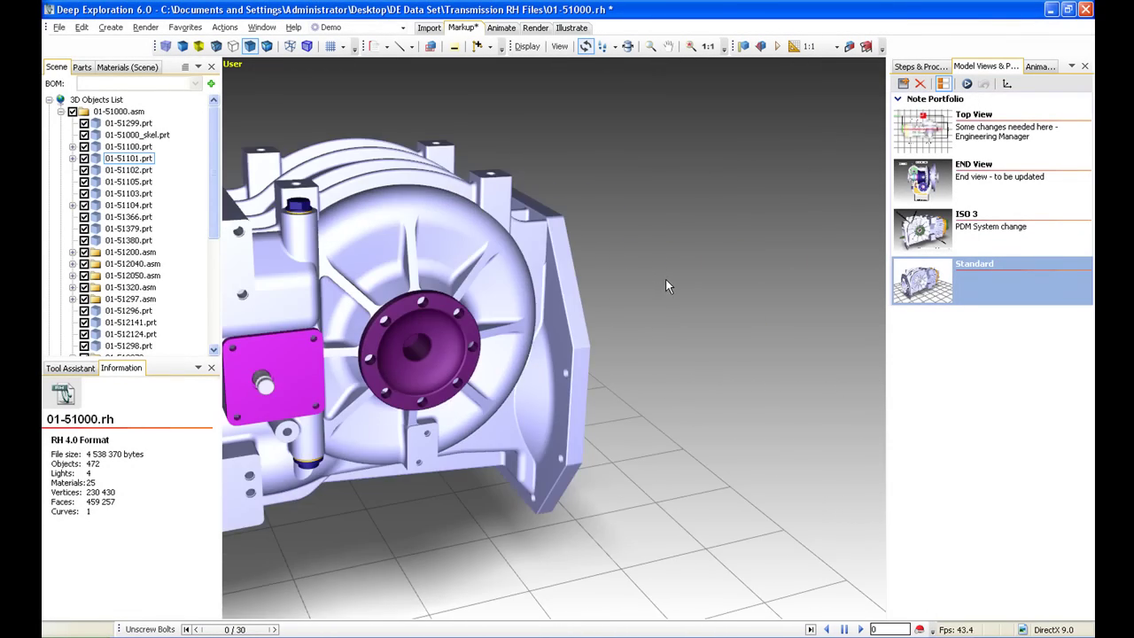
right_drag(665, 280, 668, 310)
middle_drag(475, 335, 646, 327)
drag(646, 327, 581, 273)
right_drag(581, 273, 577, 233)
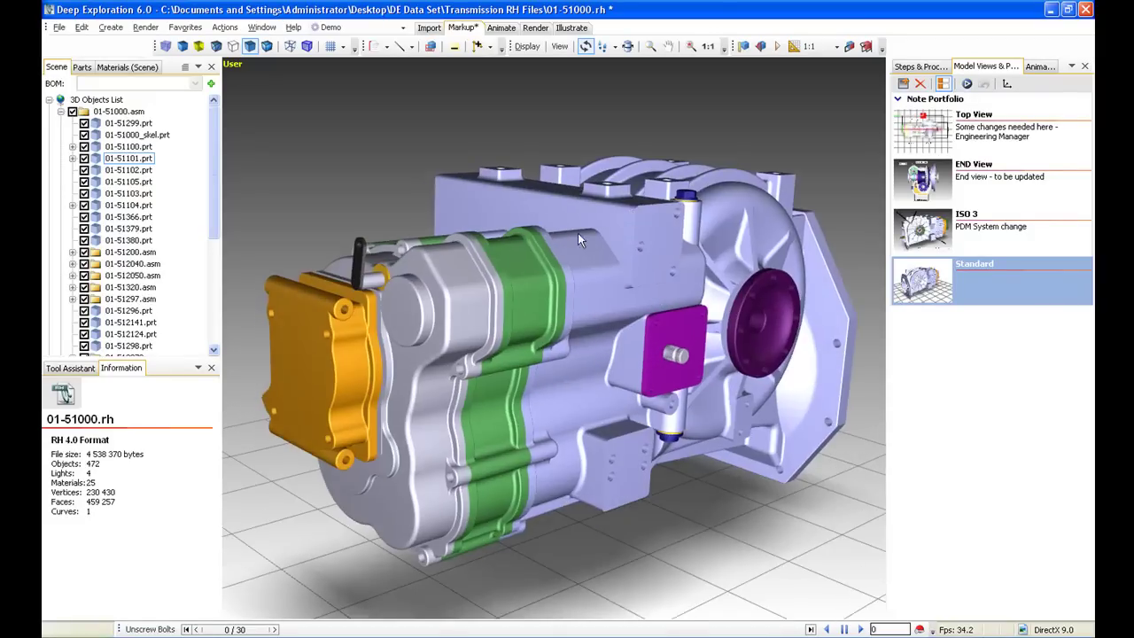
middle_drag(500, 279, 639, 266)
drag(639, 267, 543, 292)
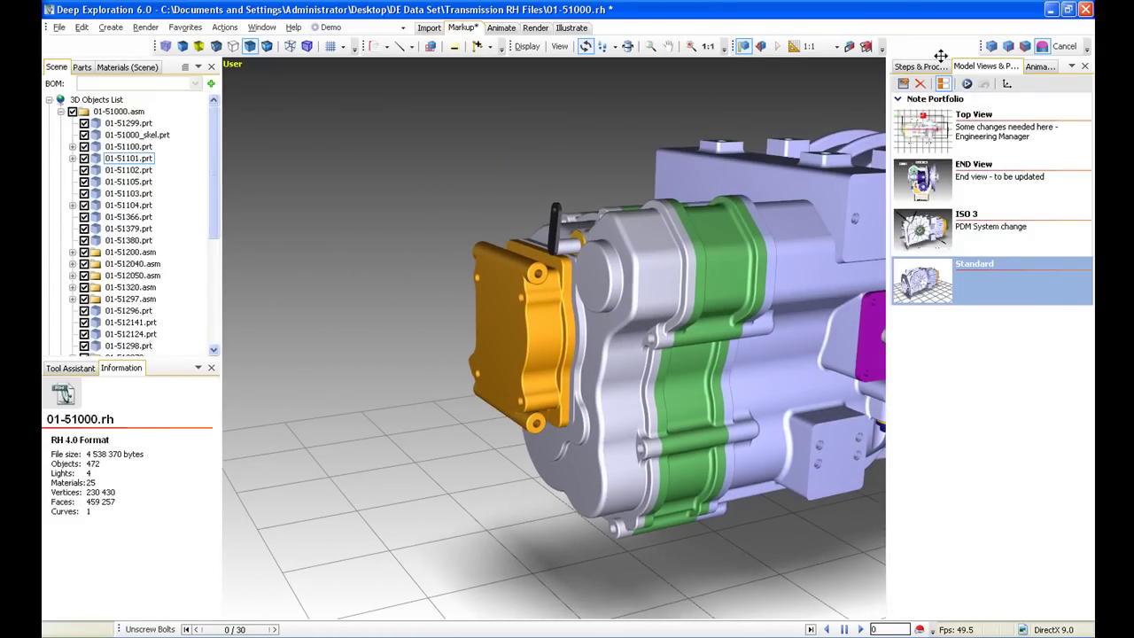
click(1026, 47)
drag(665, 208, 597, 209)
right_drag(597, 209, 600, 163)
middle_drag(599, 162, 497, 259)
click(486, 253)
drag(522, 264, 423, 254)
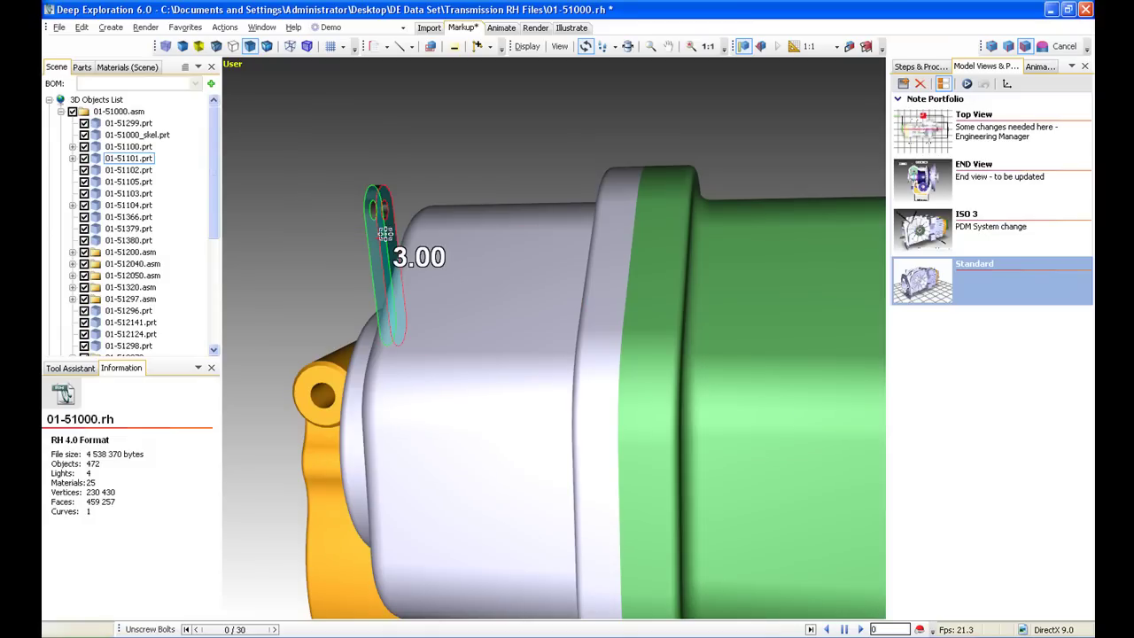
click(384, 235)
key(f)
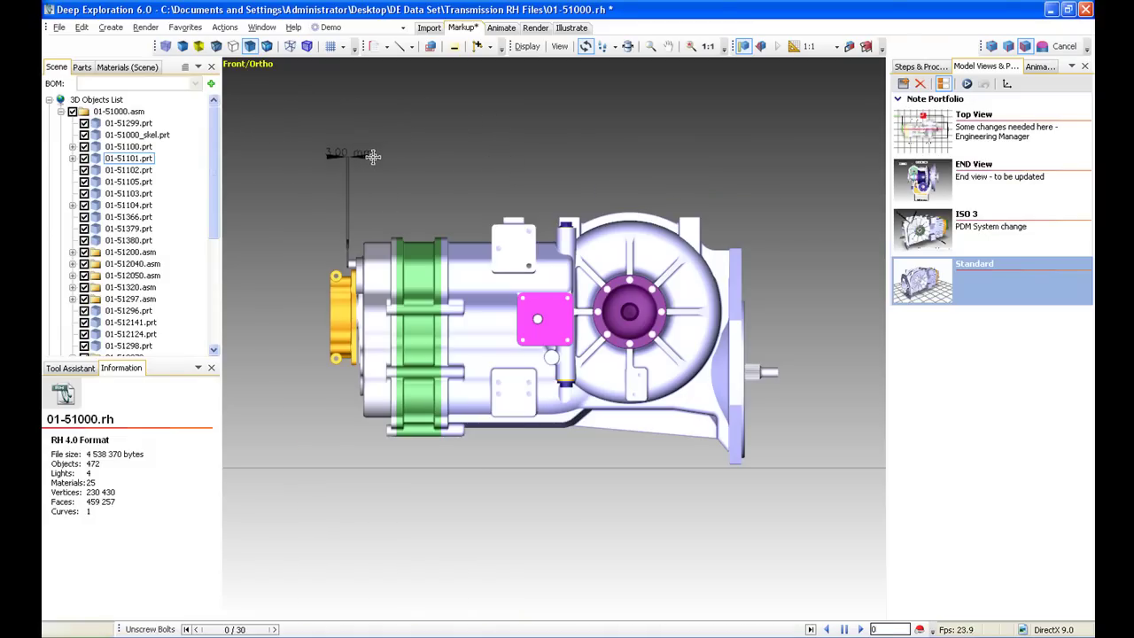
click(361, 190)
Add a radius dimension to the upper bolt hole of the orange cover, placing its text above the cover, and end measuring
middle_drag(404, 198, 579, 255)
right_drag(579, 255, 596, 146)
middle_drag(557, 290, 621, 300)
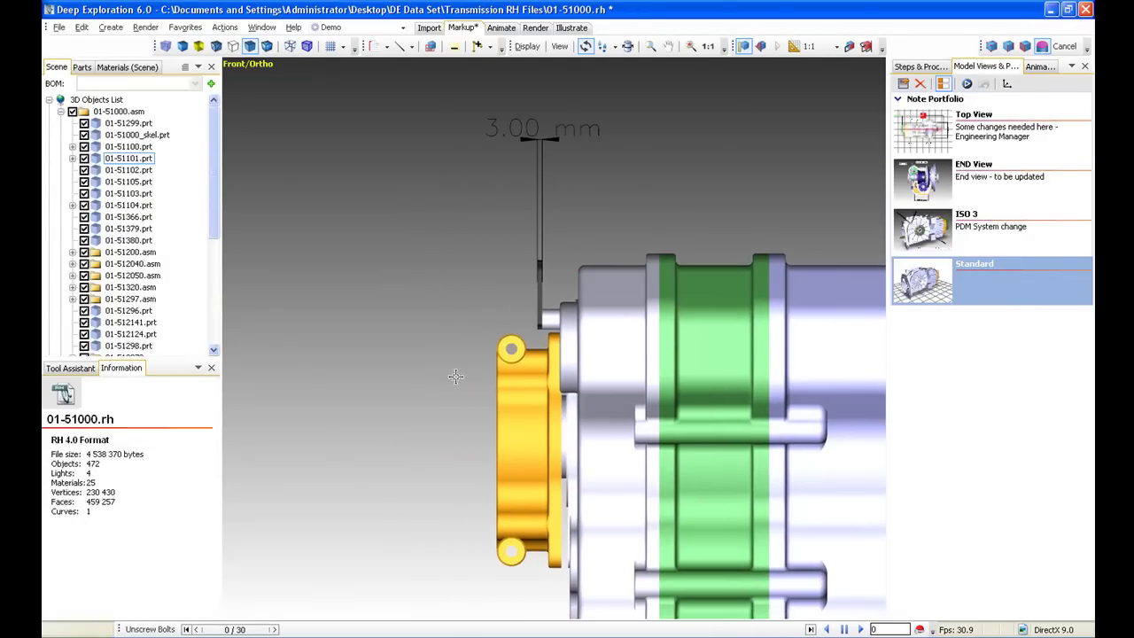
scroll(455, 376, up, 2)
click(553, 324)
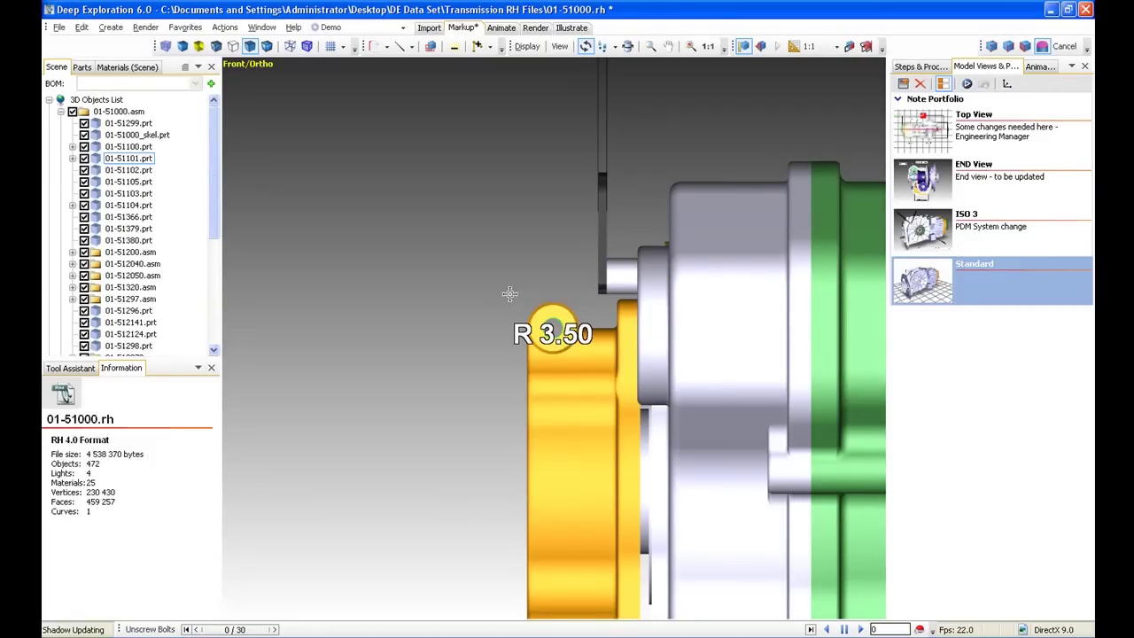
scroll(406, 266, down, 2)
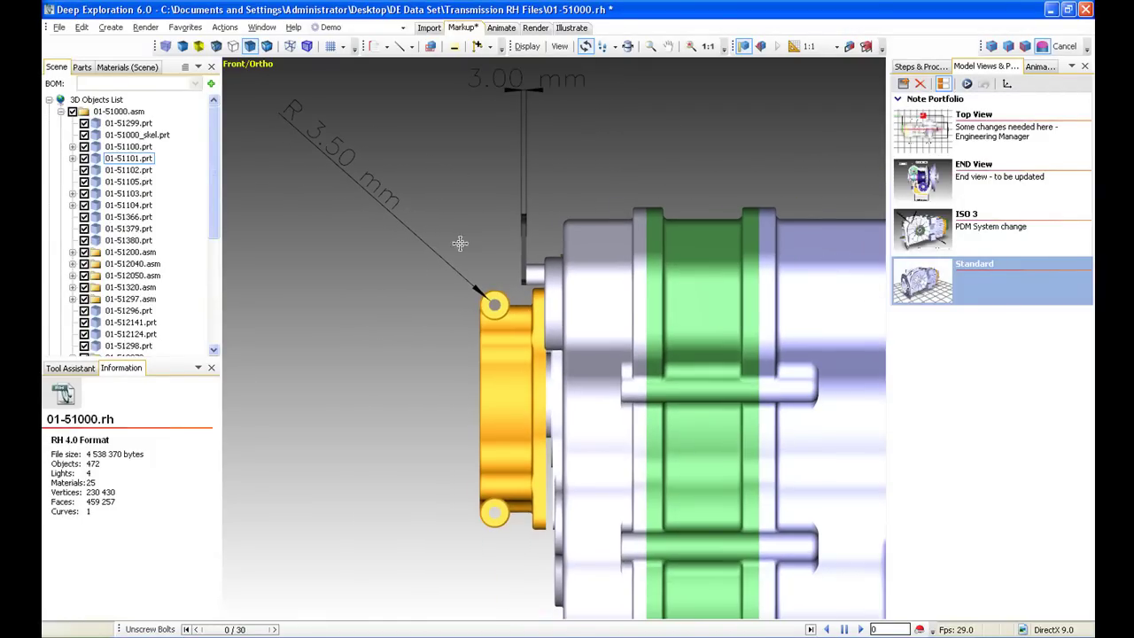
click(745, 47)
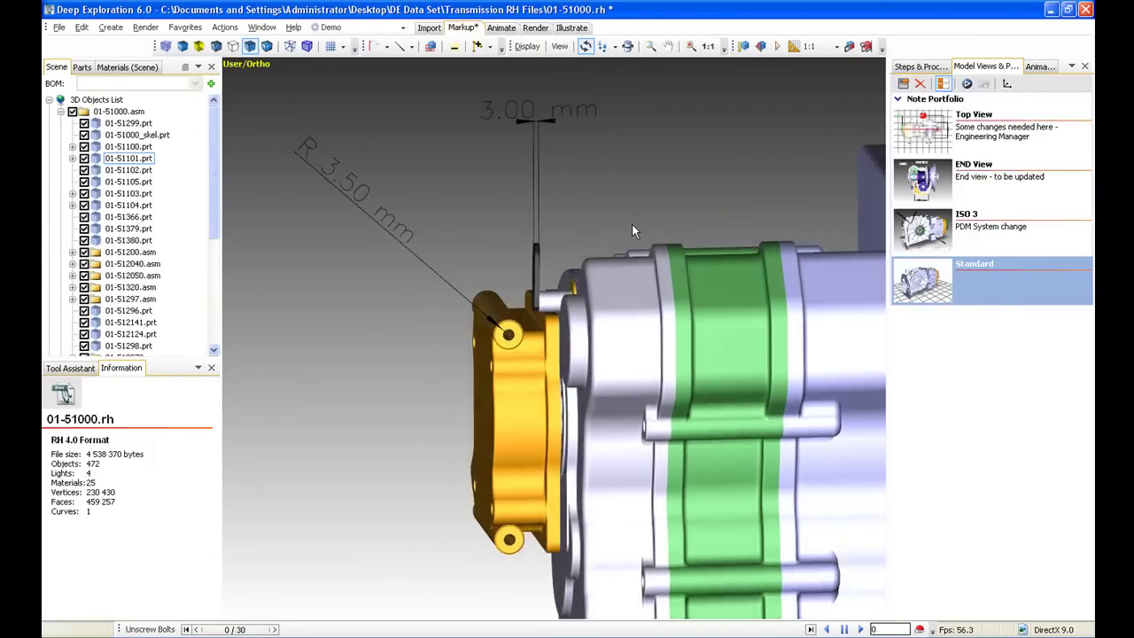
Add an arrow note on the orange cover reading "Where is the cavity discussed in fridays meeting?", broken onto a second line before "in"
right_drag(571, 268, 537, 257)
middle_drag(537, 256, 510, 202)
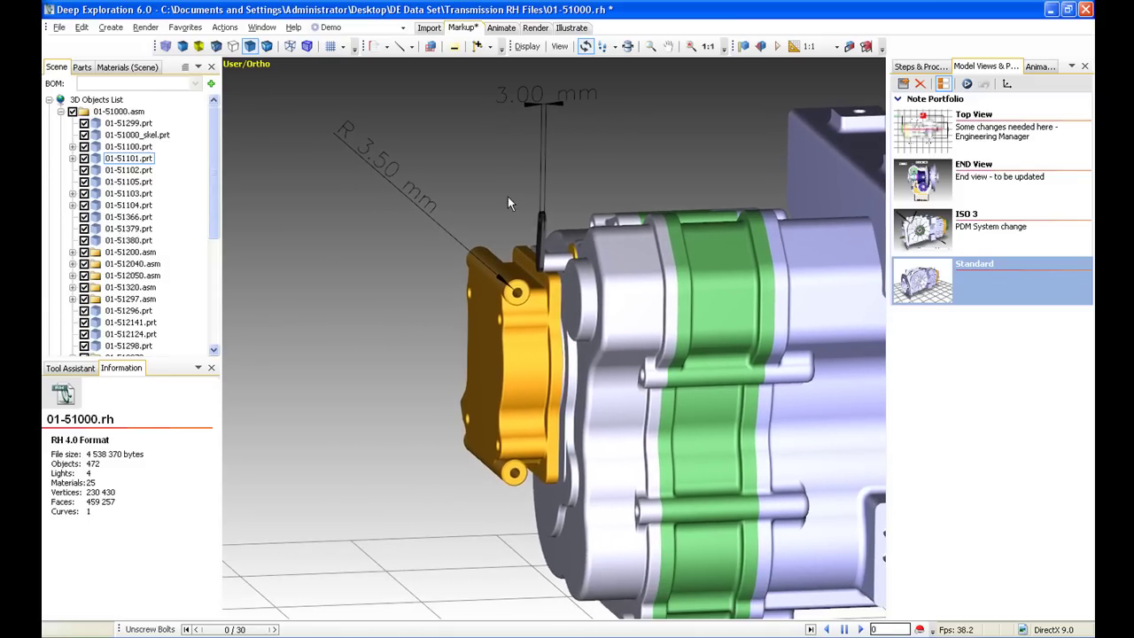
click(387, 47)
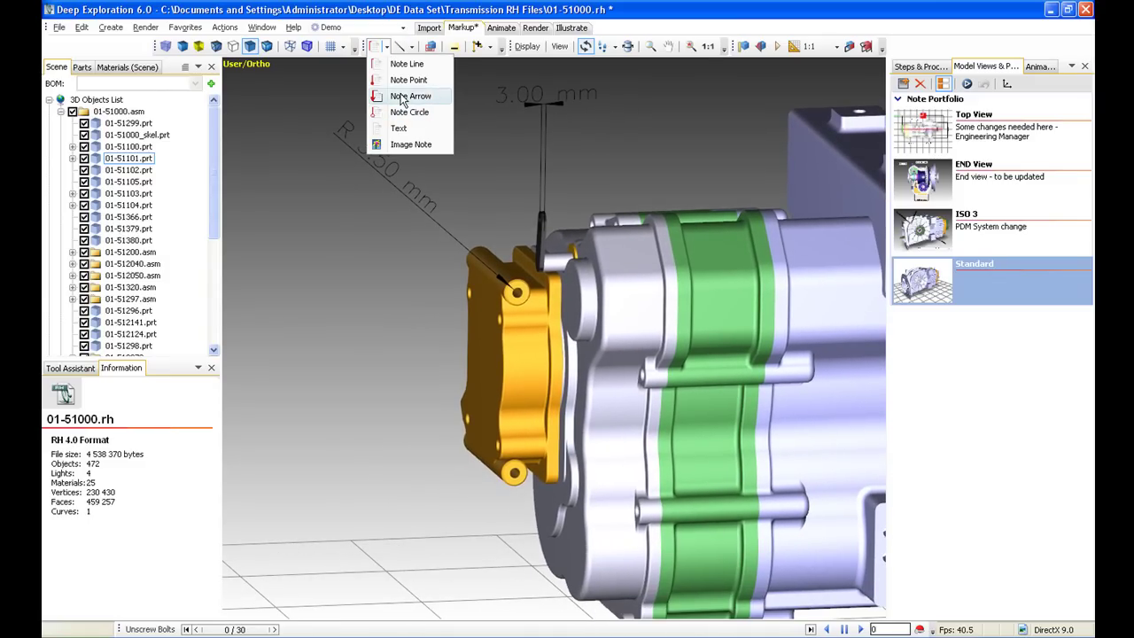
click(407, 96)
click(482, 352)
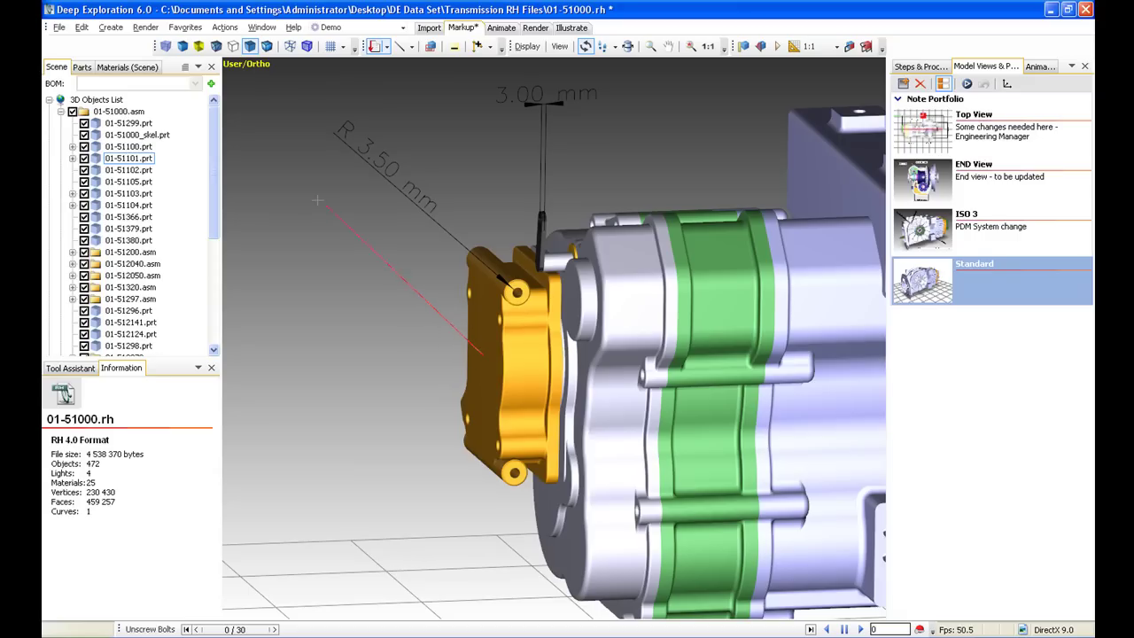
double_click(302, 199)
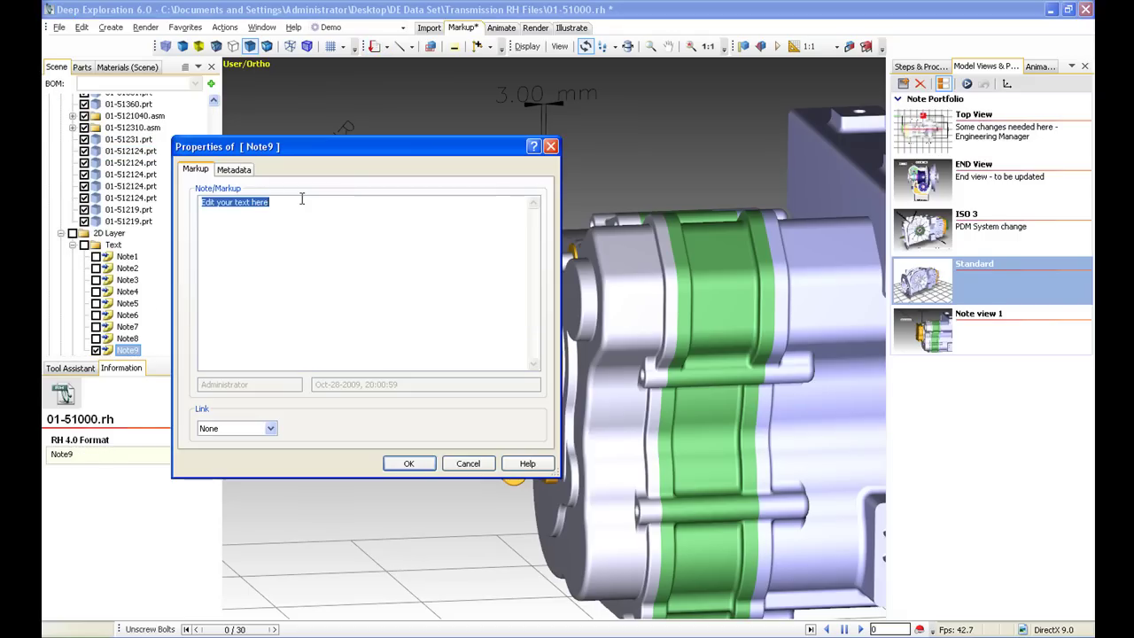
text(W)
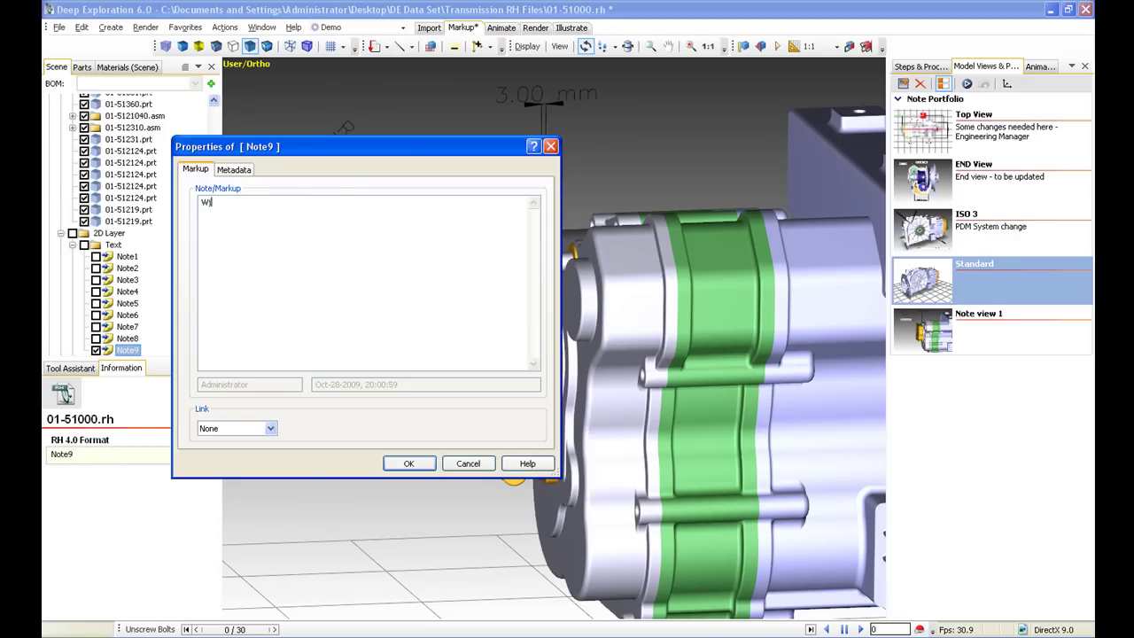
text(here is the cavity discussed in fridays meeting?)
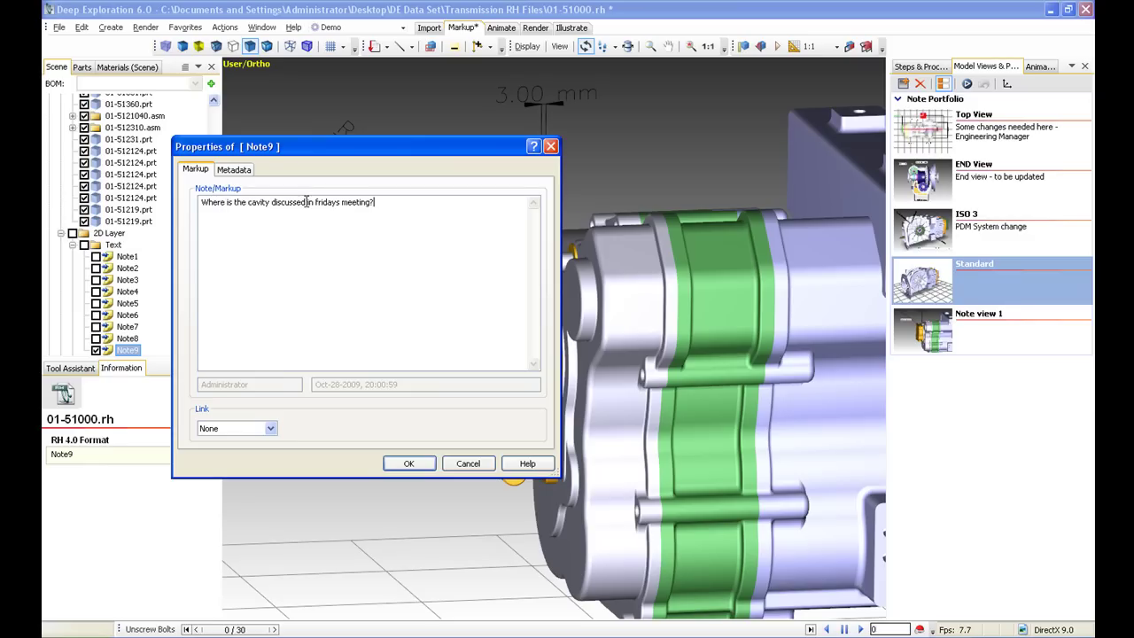
click(305, 202)
key(Return)
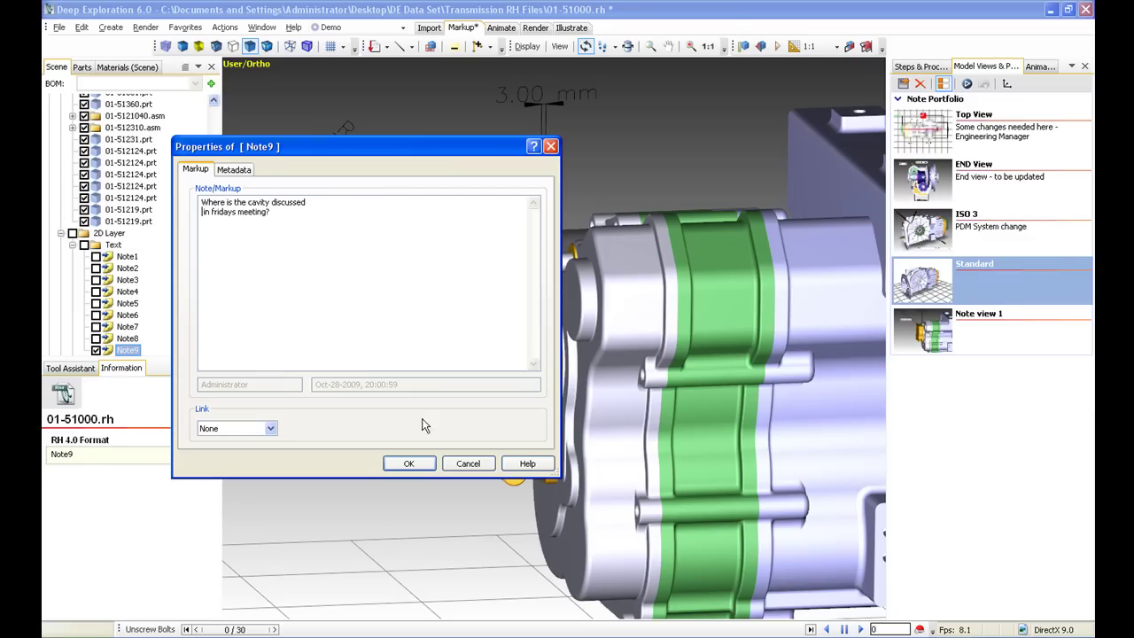
click(408, 463)
Add an arrow note pointing at the black lever with the text "Chamfer This Edge!!"
right_drag(497, 354, 577, 251)
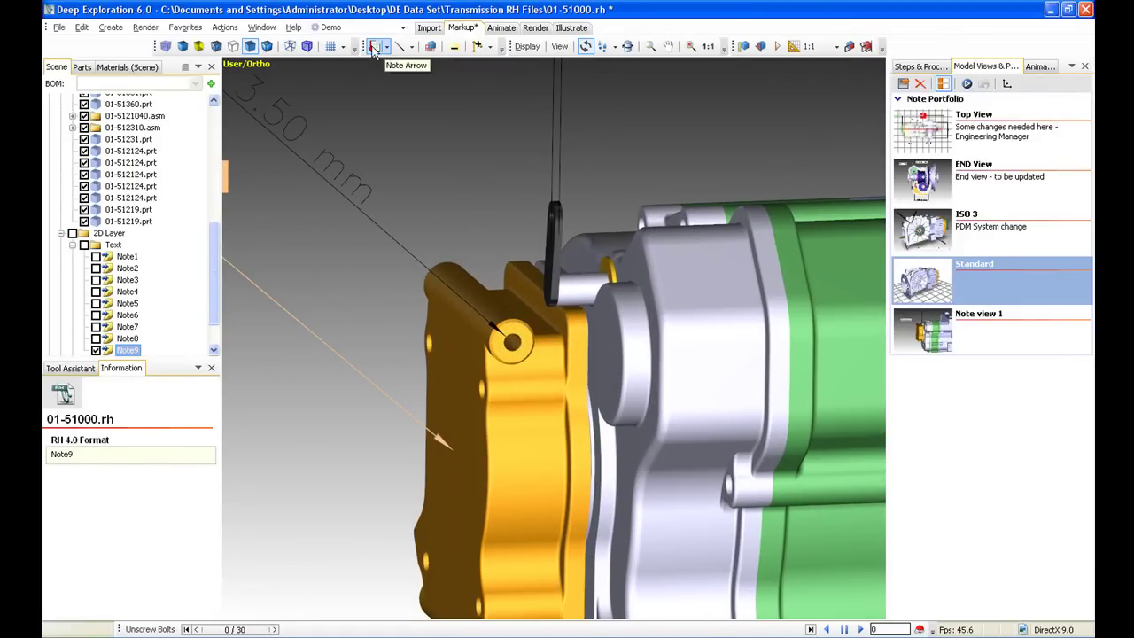
click(548, 241)
click(390, 78)
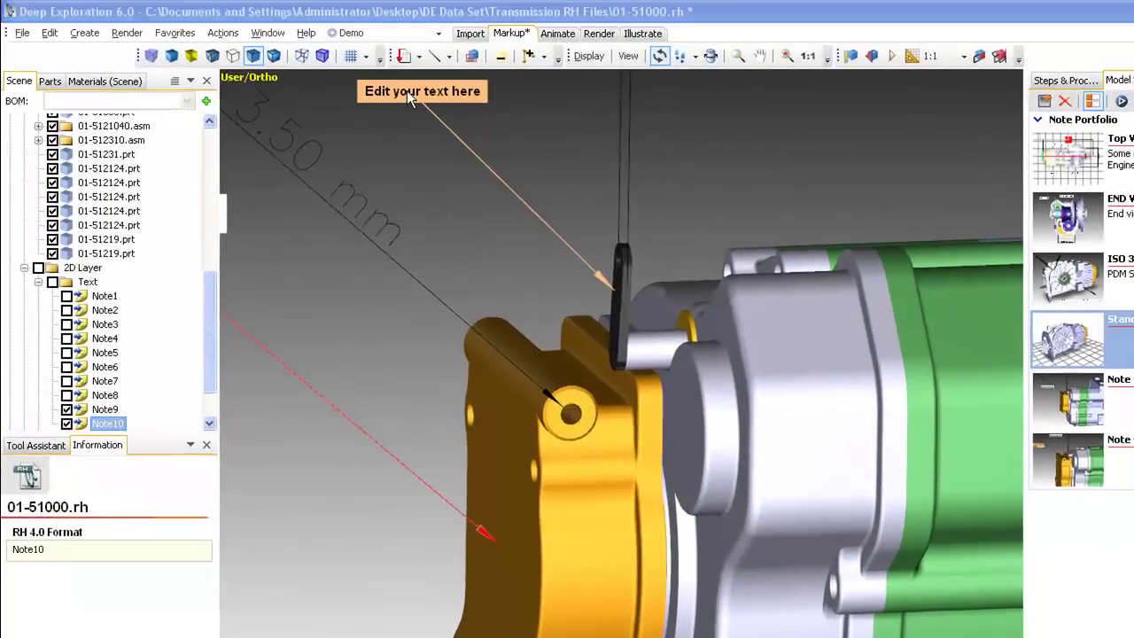
double_click(406, 90)
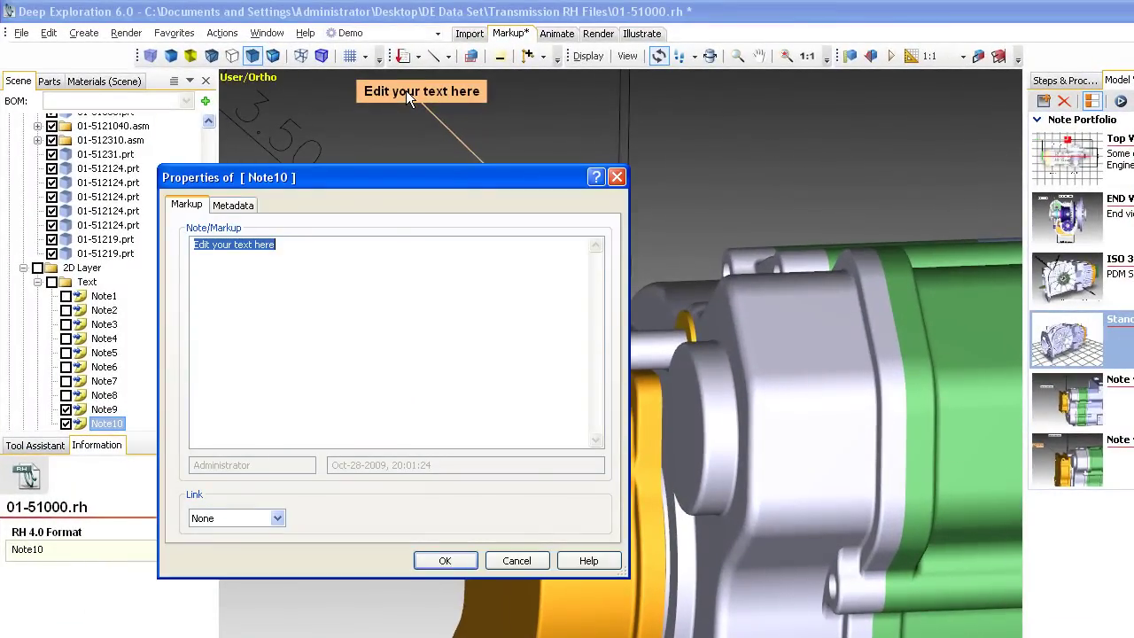
text(Chamfer This Edge!!)
click(445, 560)
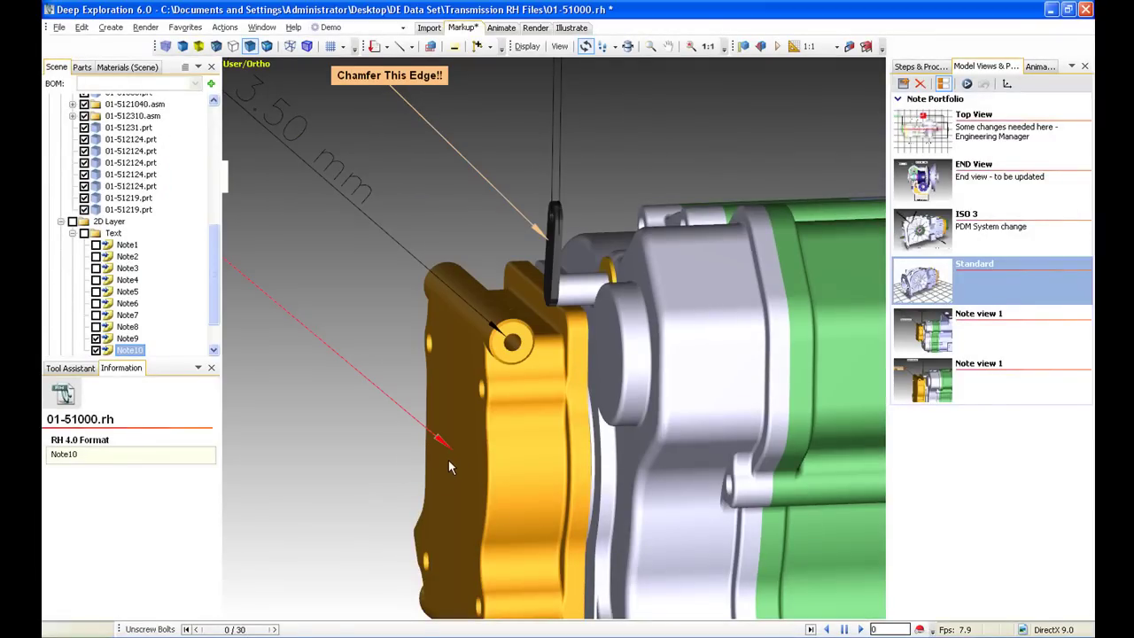
Place a circular magnified detail of the lever's upper end beside the orange cover in the front view, and rotate its content to show the hole
key(f)
right_drag(567, 408, 471, 367)
middle_drag(469, 356, 720, 416)
right_drag(554, 354, 552, 300)
middle_drag(546, 291, 709, 321)
right_drag(672, 301, 666, 244)
middle_drag(653, 279, 685, 254)
right_drag(656, 312, 653, 329)
mouse_move(658, 331)
middle_down()
mouse_move(671, 342)
mouse_move(671, 321)
mouse_move(651, 332)
middle_up()
right_drag(639, 343, 634, 364)
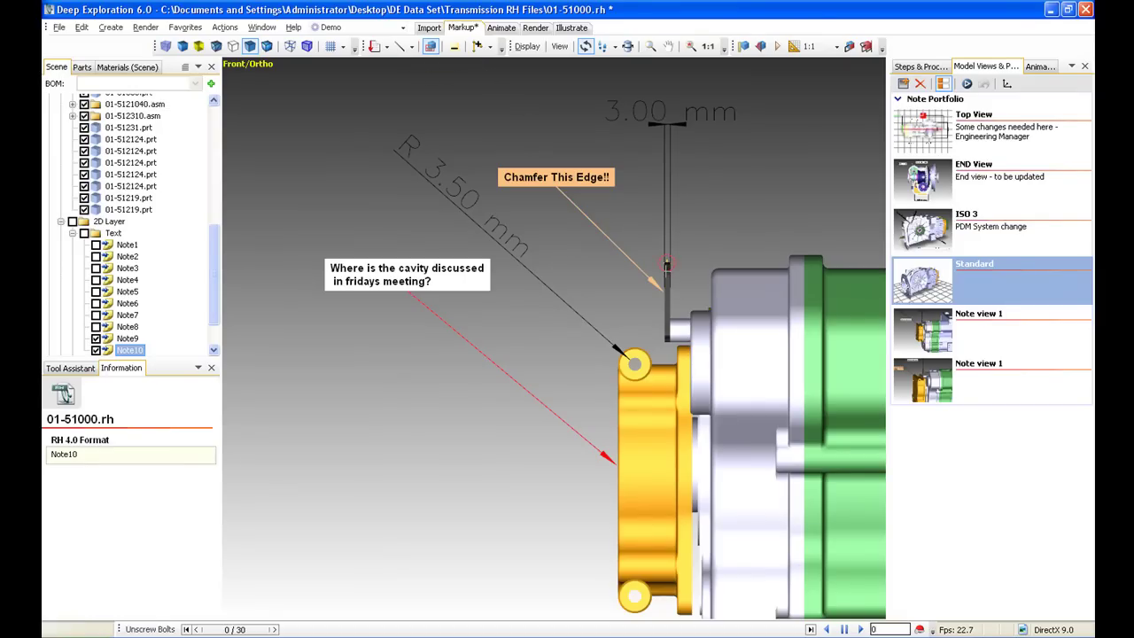
click(393, 466)
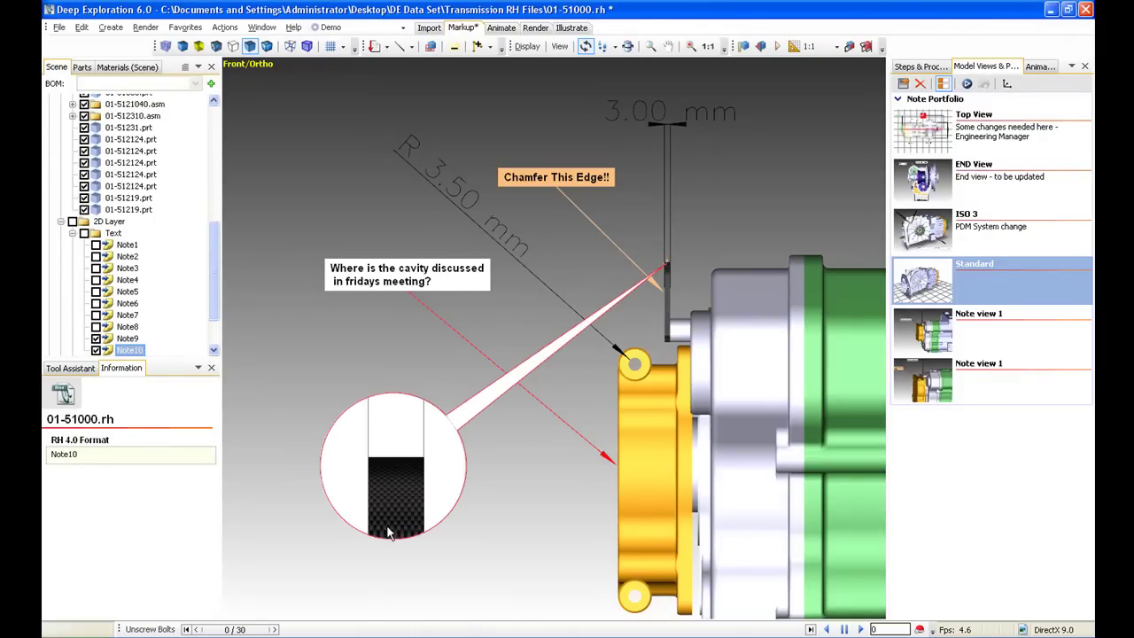
drag(375, 480, 427, 457)
click(521, 500)
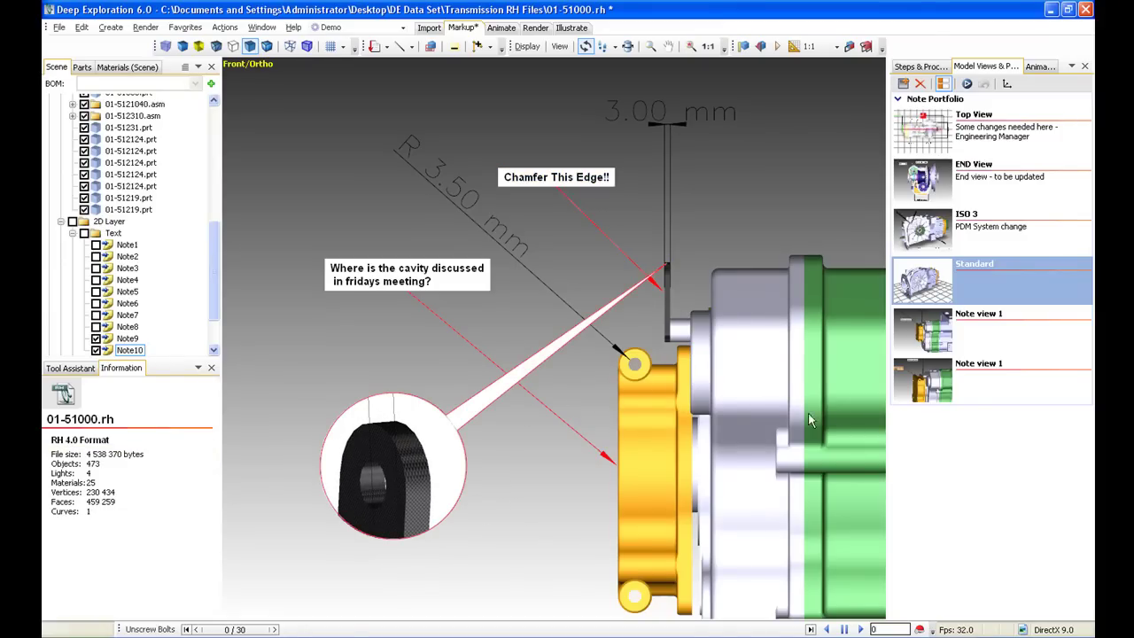
Save the marked-up front view to the note portfolio and delete the two "Note view 1" entries
click(902, 85)
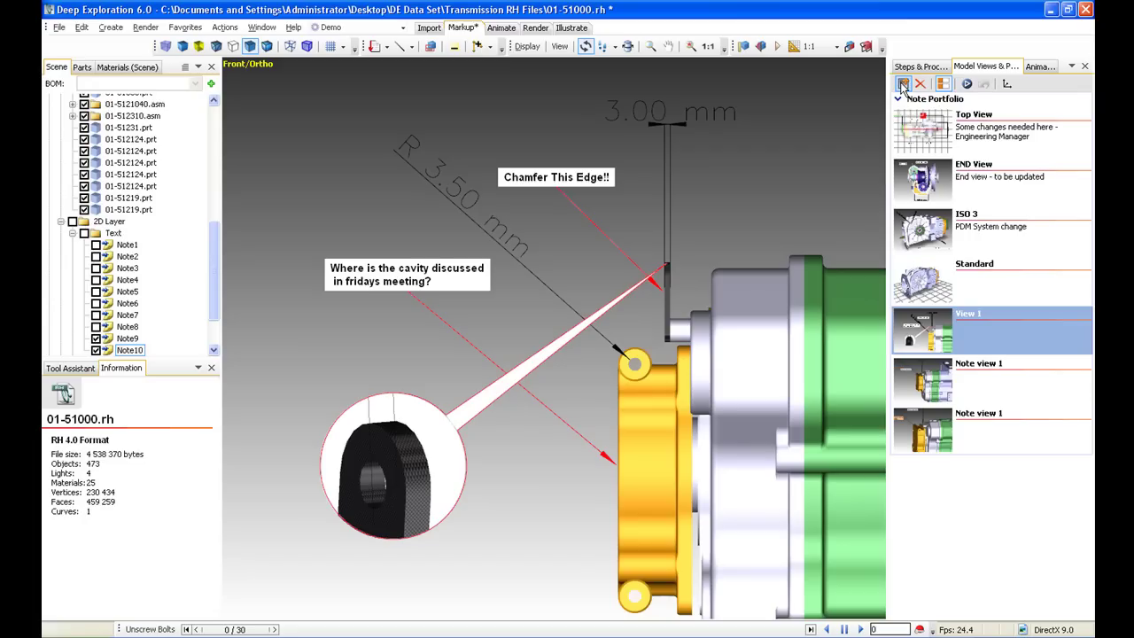
click(987, 395)
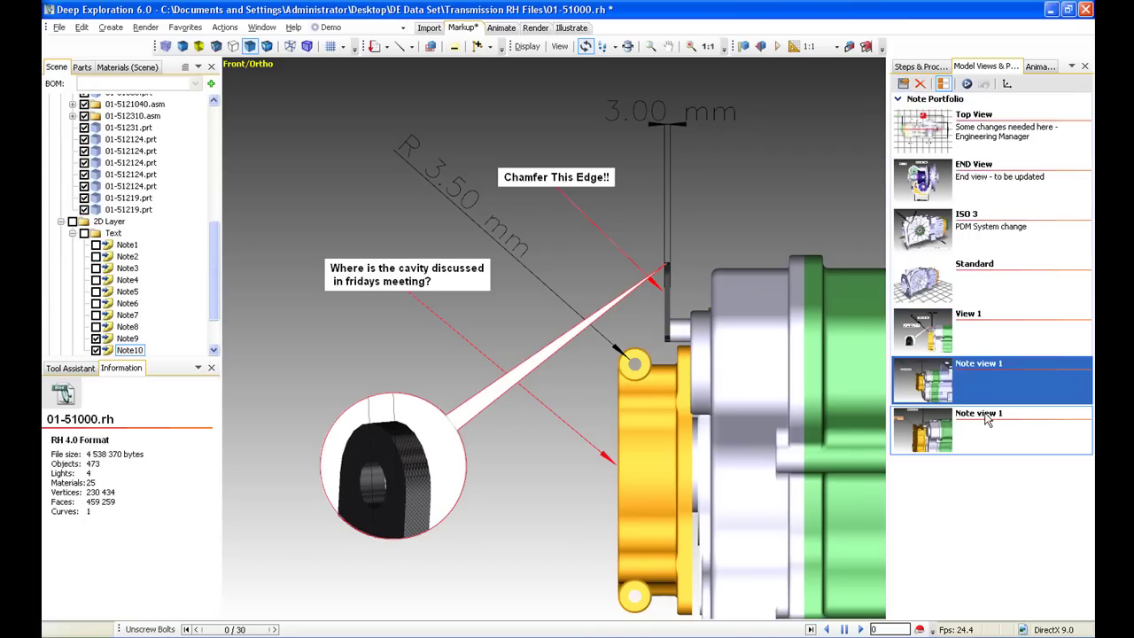
ctrl+click(991, 428)
click(920, 84)
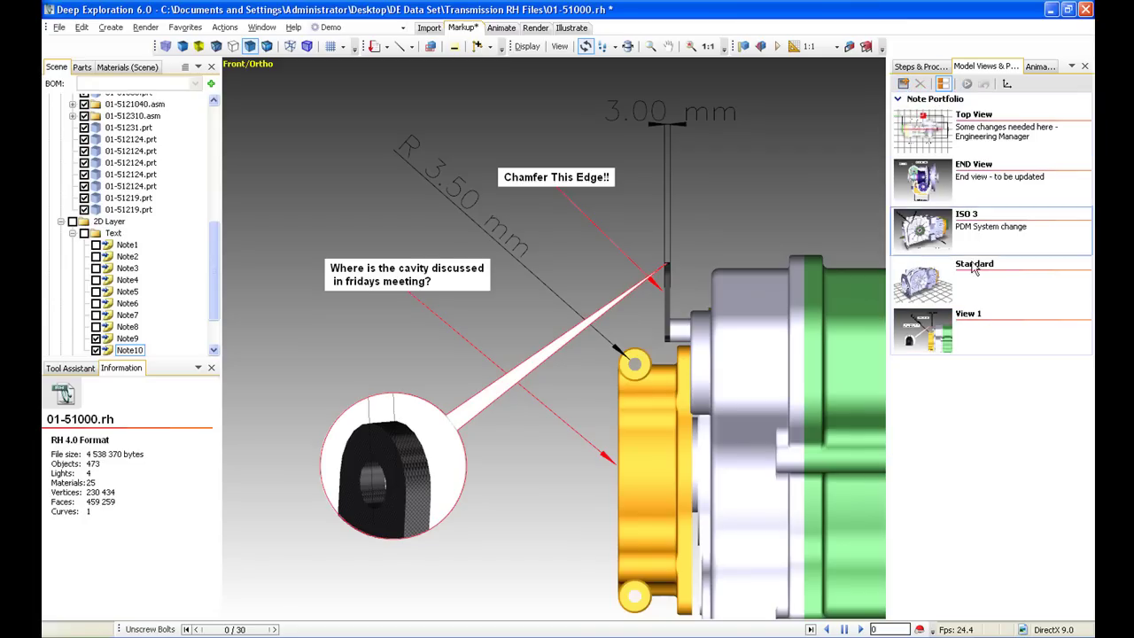
Rename the saved view "View 1" to "Modifications needed here!" and enter the same text as its description
click(975, 326)
right_click(975, 326)
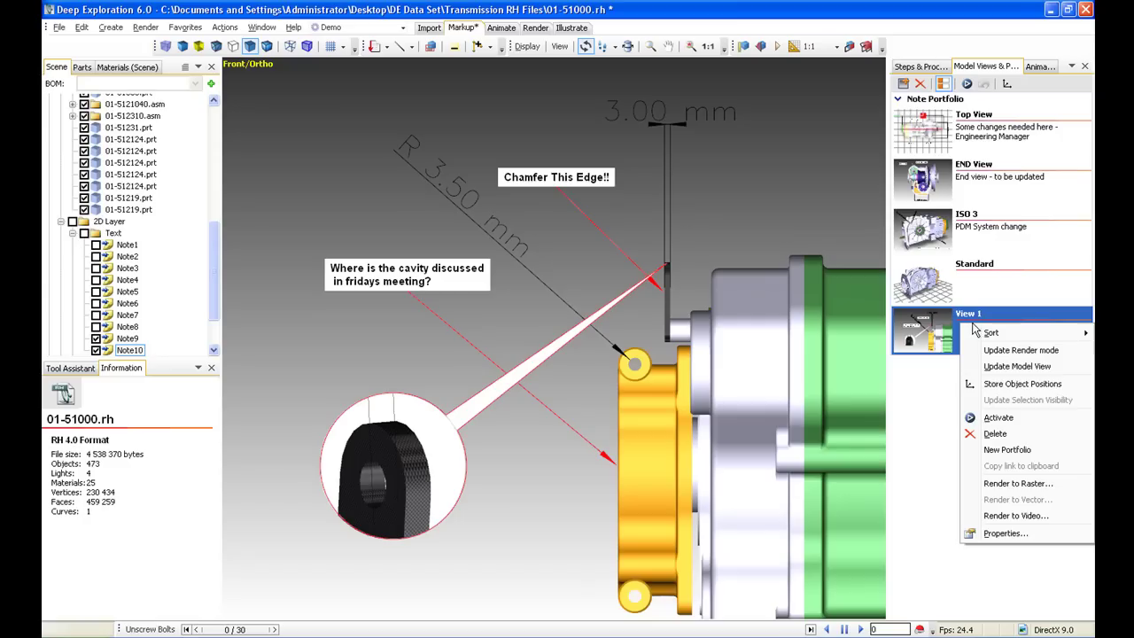
click(1003, 533)
text(Modifications needed here!)
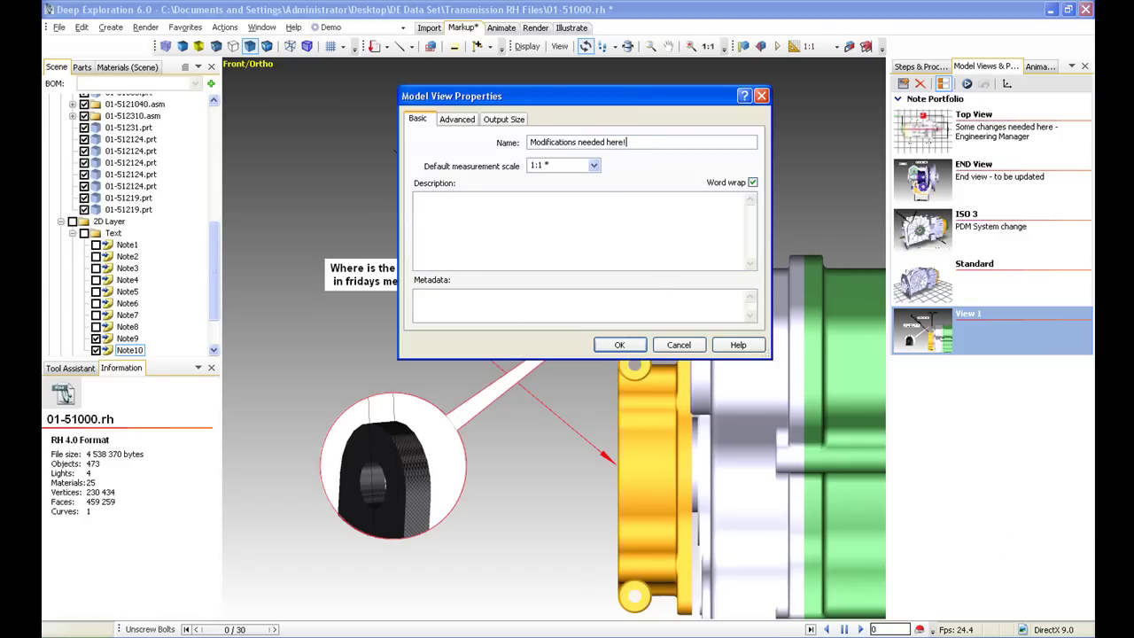
drag(643, 135, 552, 133)
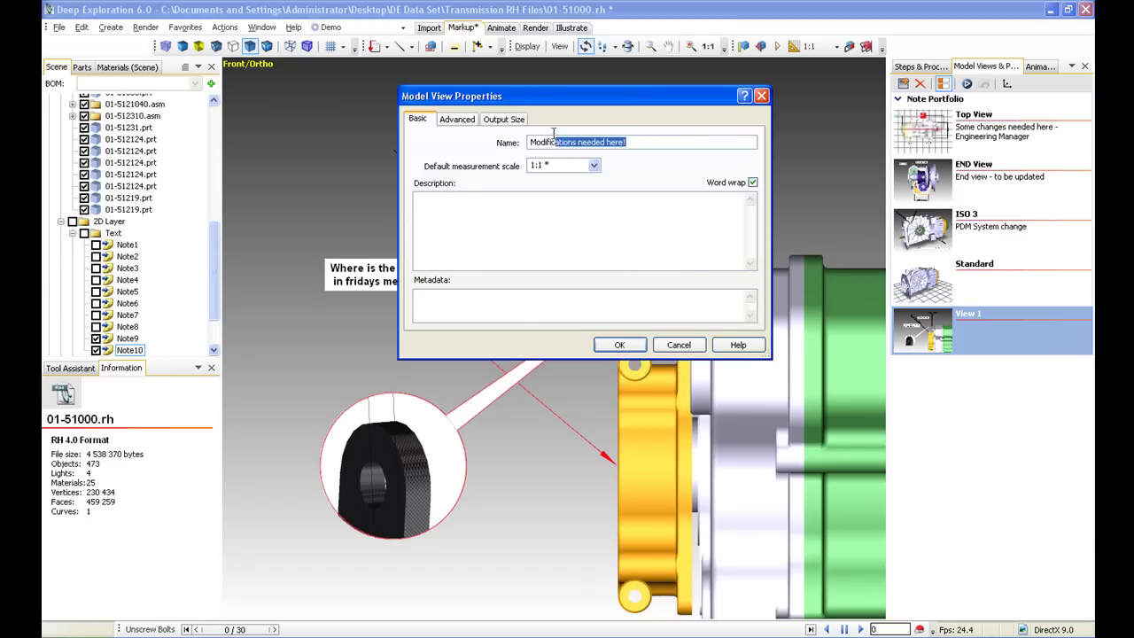
click(466, 216)
text(Modifications needed here!)
Set the saved view's fly-to animation duration to 2 seconds with camera navigation mode No Change, and apply the properties
click(453, 122)
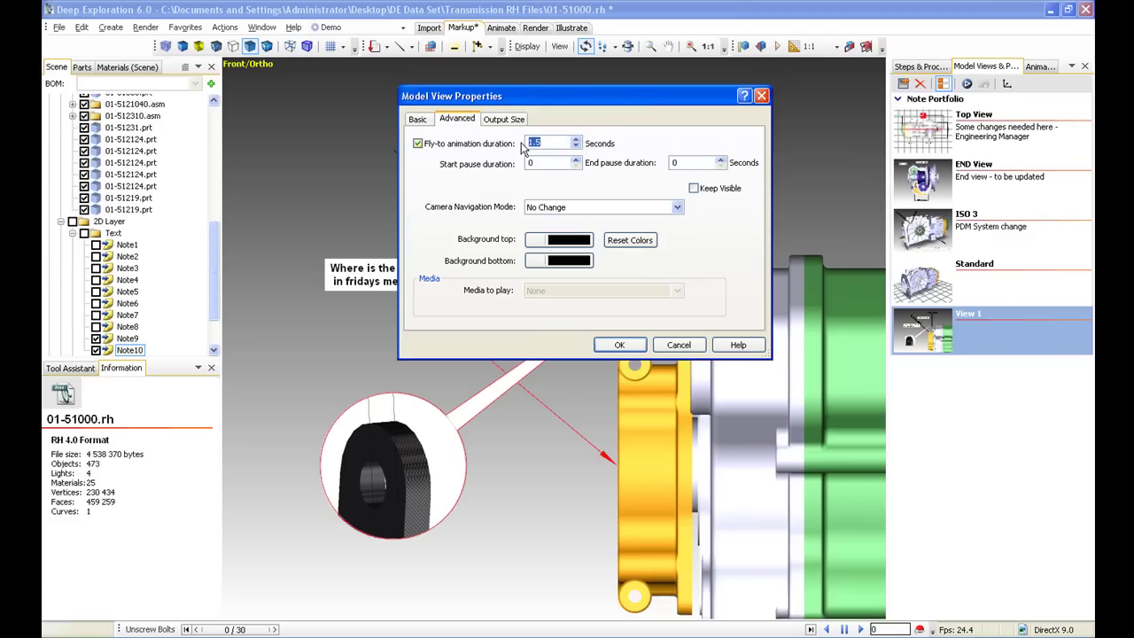
click(566, 207)
click(558, 220)
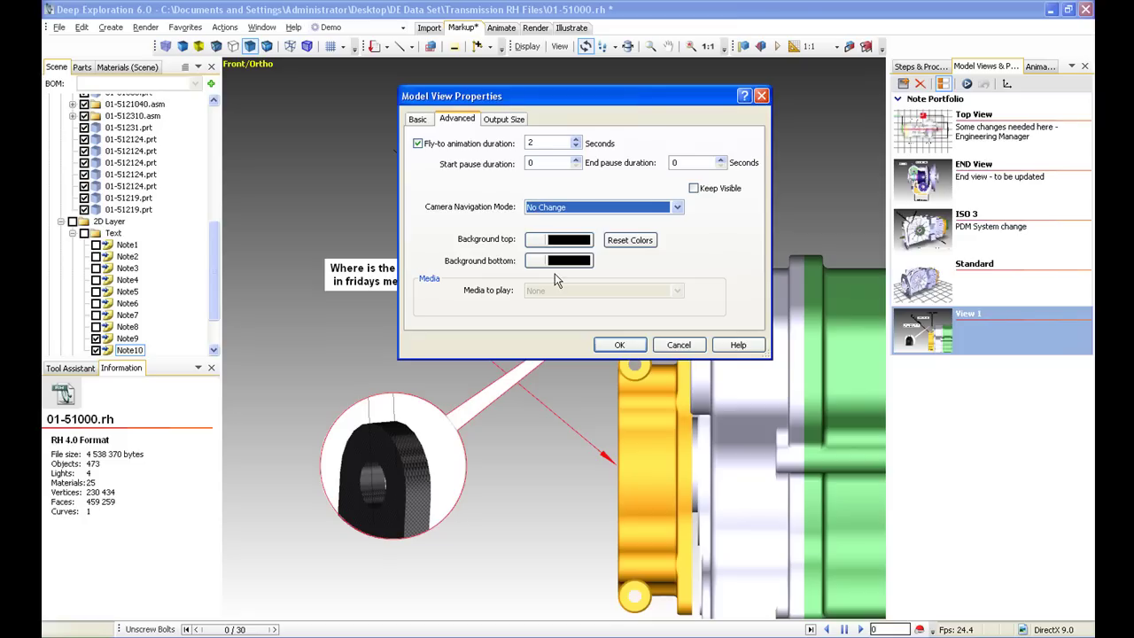
click(619, 345)
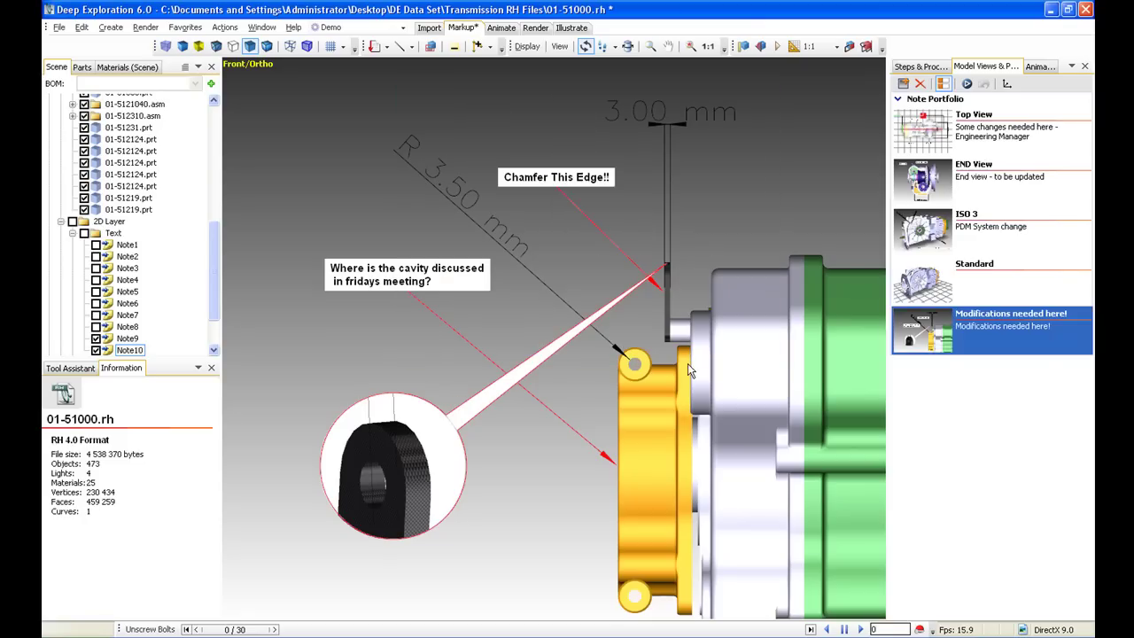
Recall the Standard view and the "Modifications needed here!" view from the note portfolio
click(989, 288)
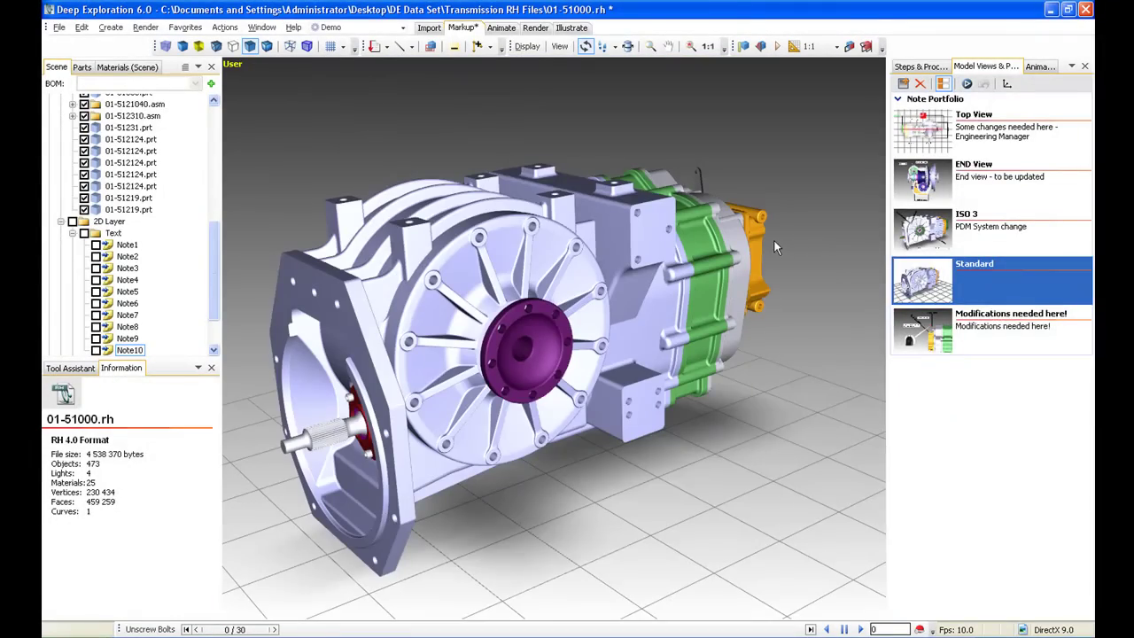
click(980, 334)
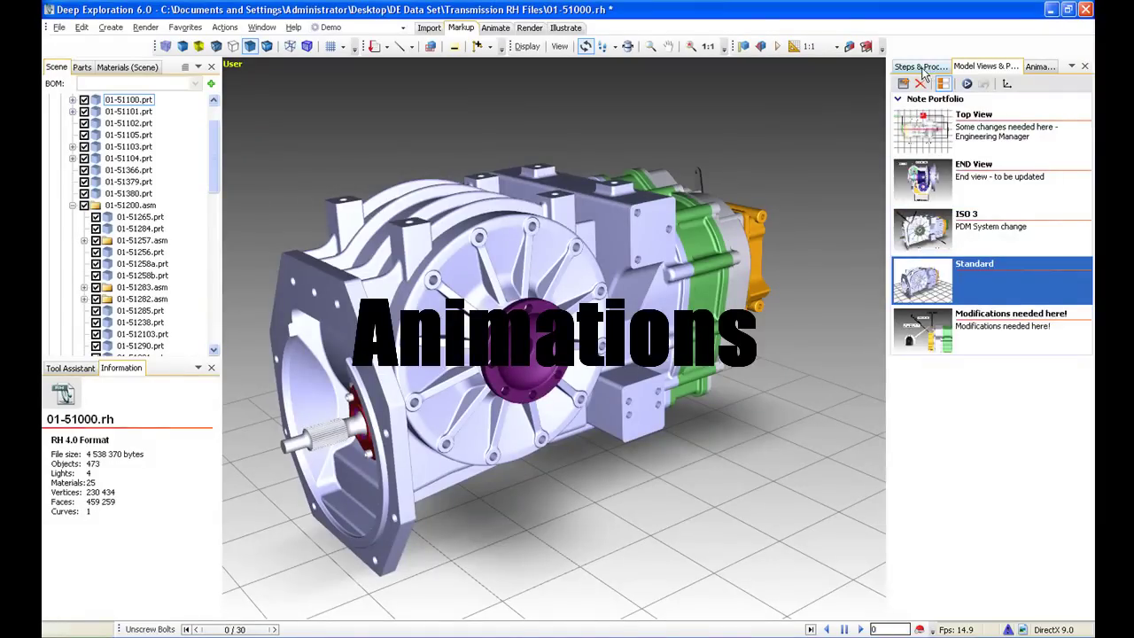
Play the Disassemble Front End, Remove Main Internal Shaft and Dissassemble Side Panels procedures of the transmission disassembly process
click(921, 66)
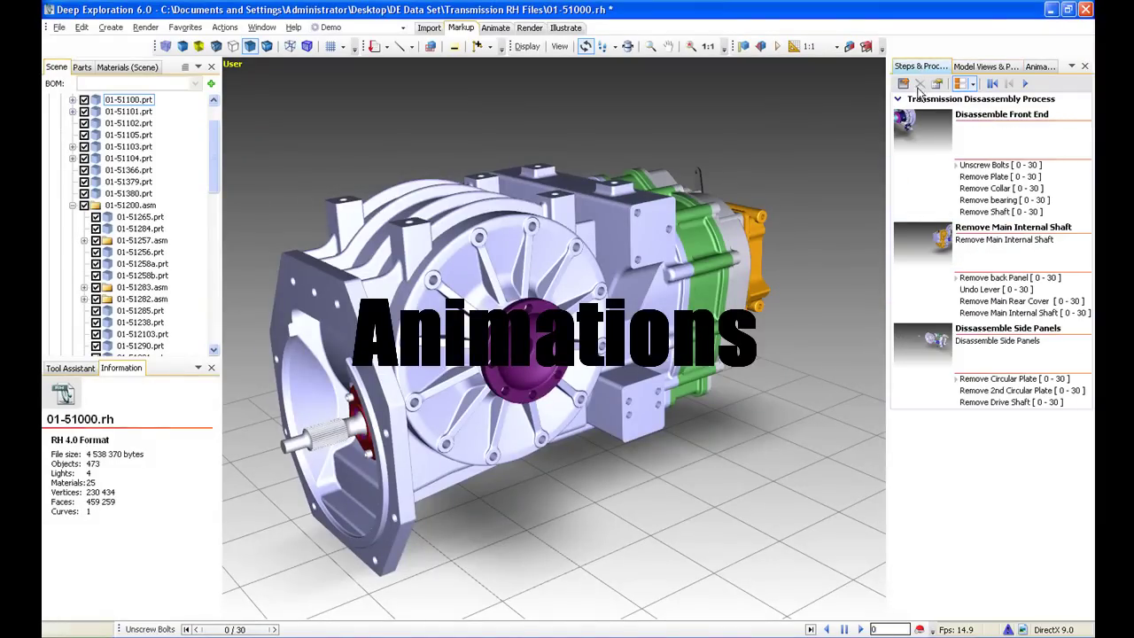
click(924, 181)
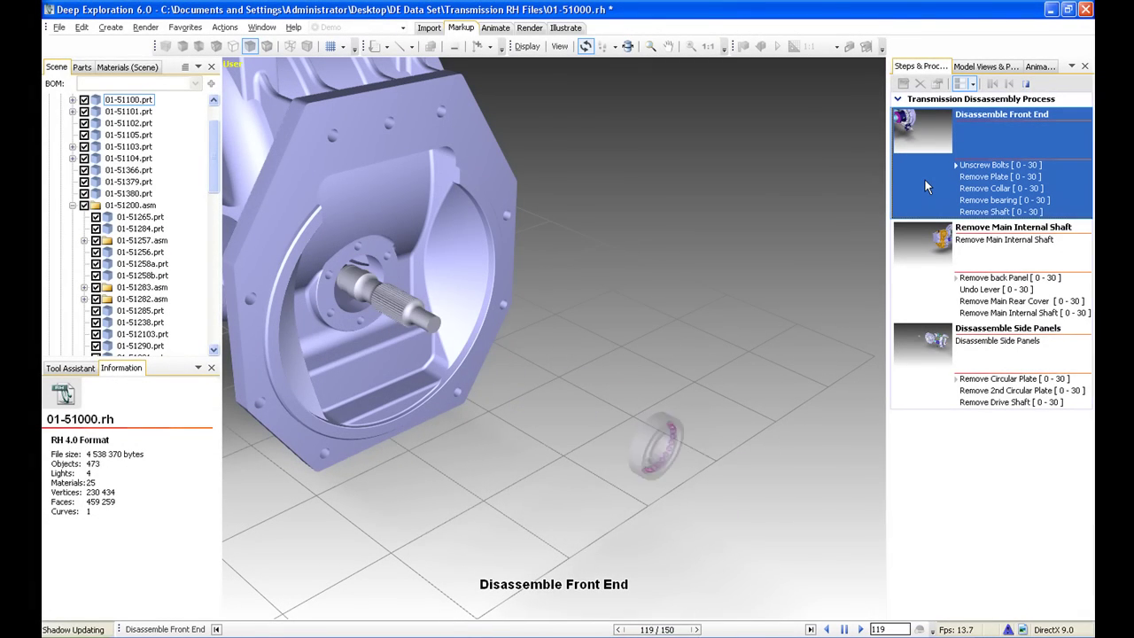
click(919, 281)
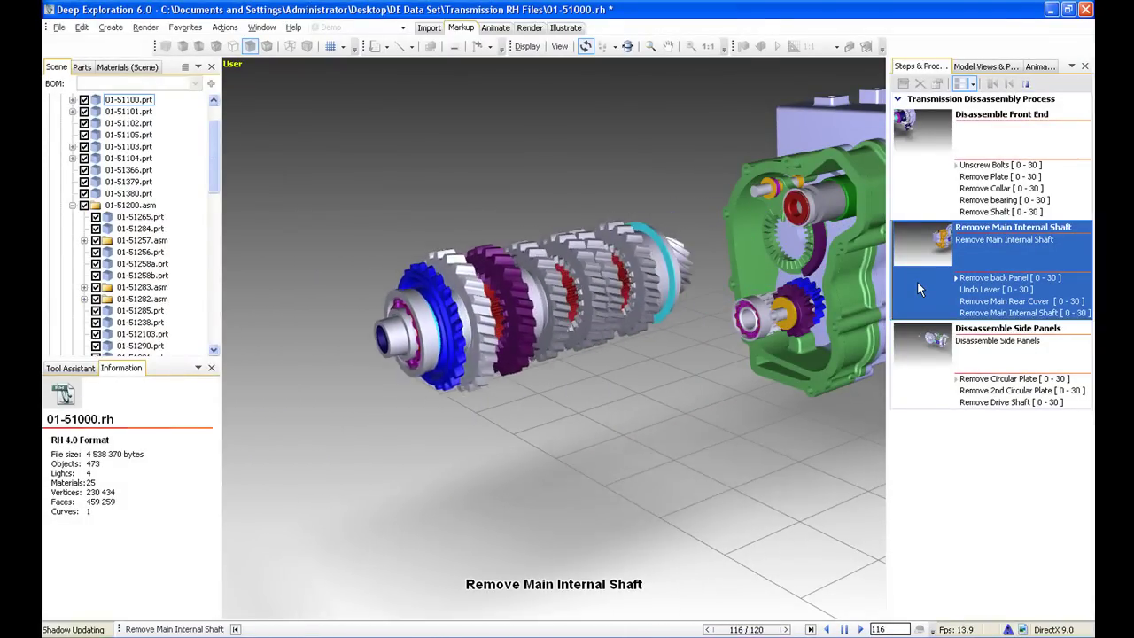
click(913, 390)
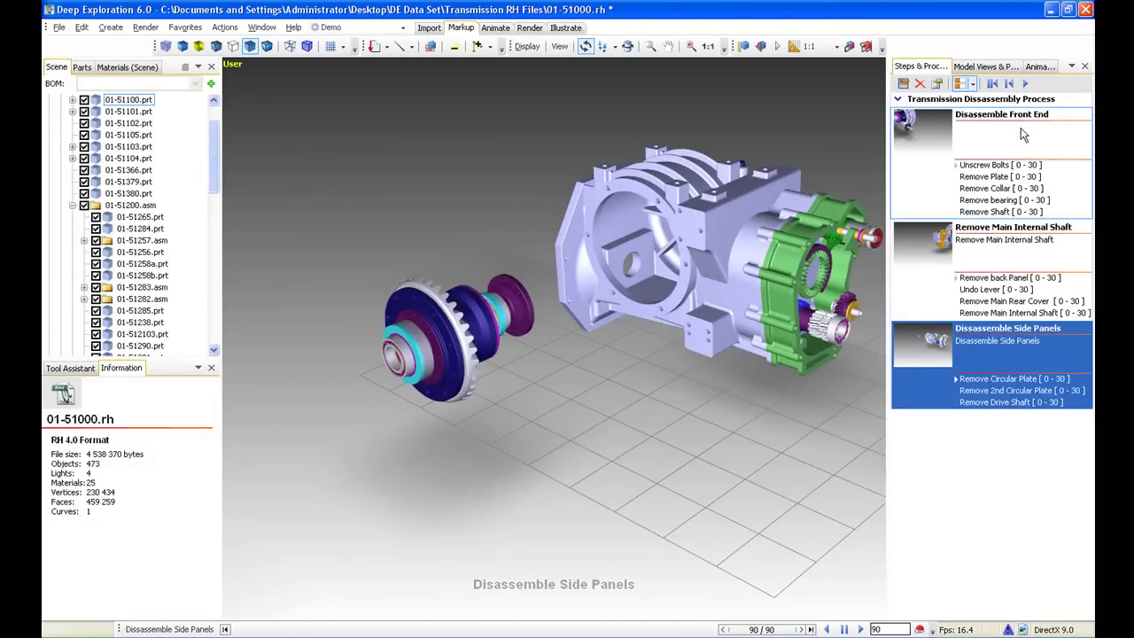
Show the animation sequences in the Animate workspace and return all sequences to their start
click(1040, 67)
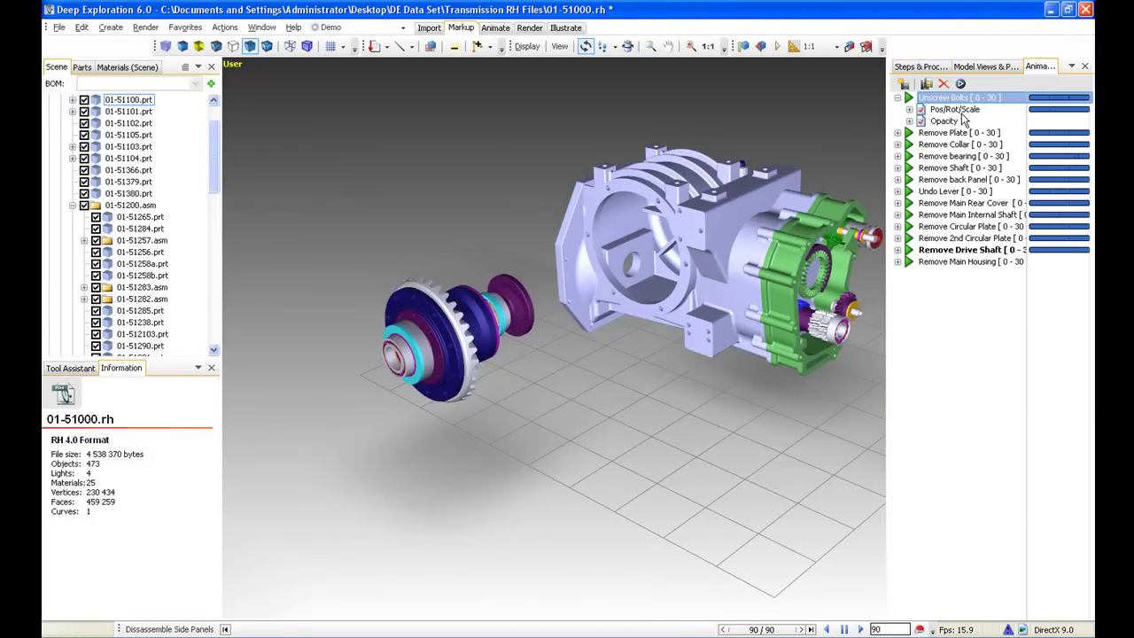
click(494, 29)
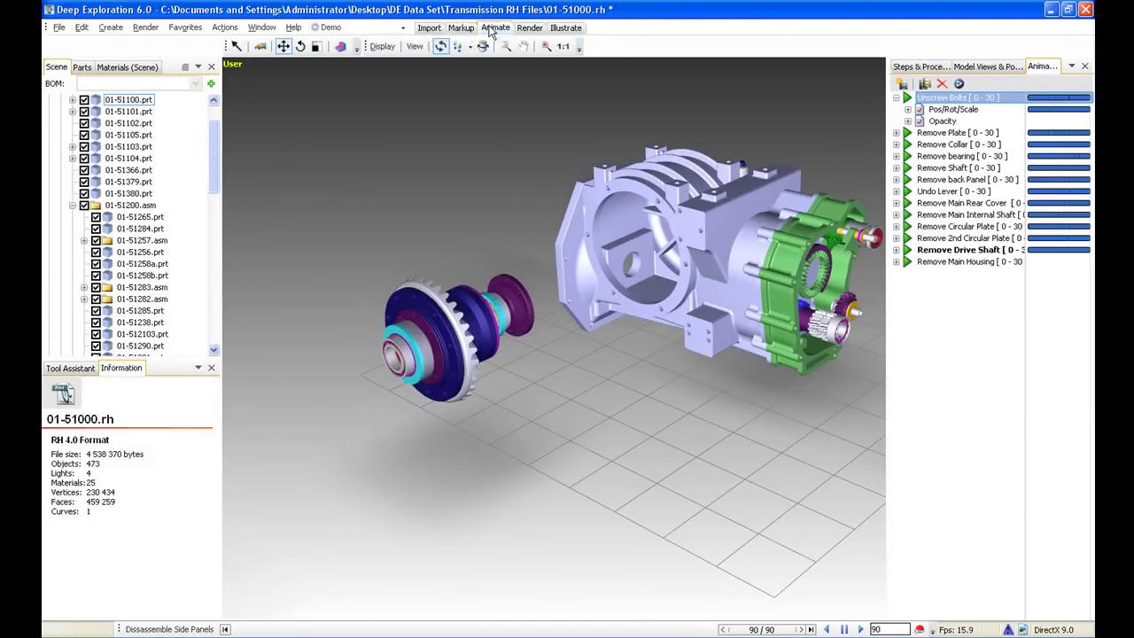
right_click(947, 105)
click(972, 122)
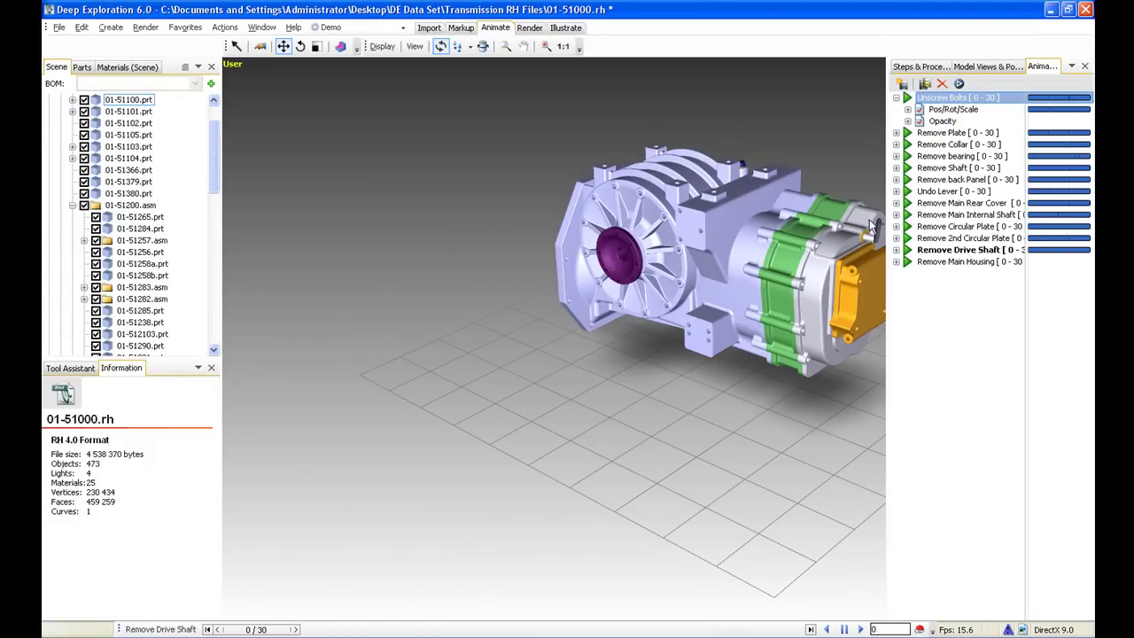
Preview the Unscrew Bolts and Remove Plate sequences on the front end by scrubbing each through its timeline
drag(767, 237, 708, 306)
right_drag(707, 300, 537, 340)
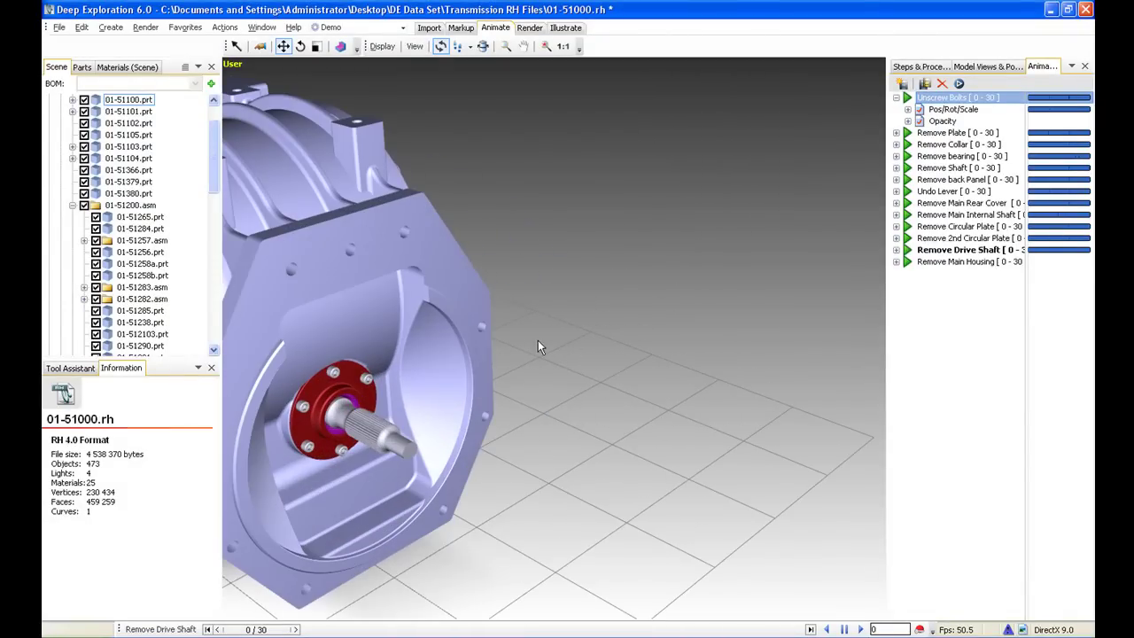
middle_drag(538, 341, 612, 286)
drag(612, 286, 562, 276)
right_drag(562, 277, 558, 227)
middle_drag(558, 227, 650, 224)
click(947, 97)
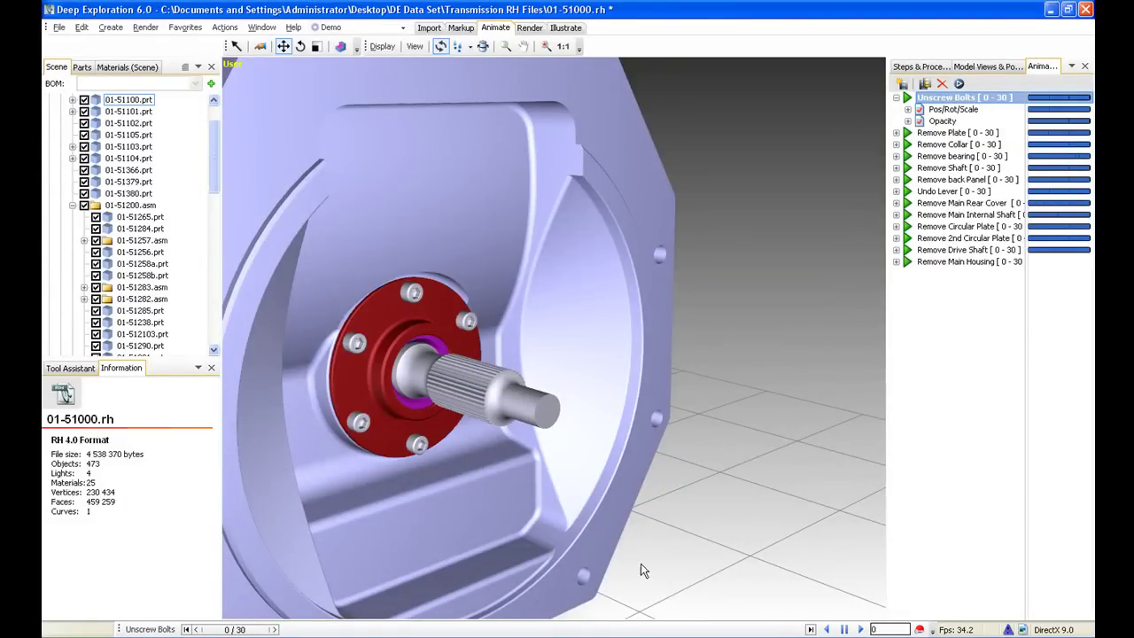
drag(258, 631, 533, 633)
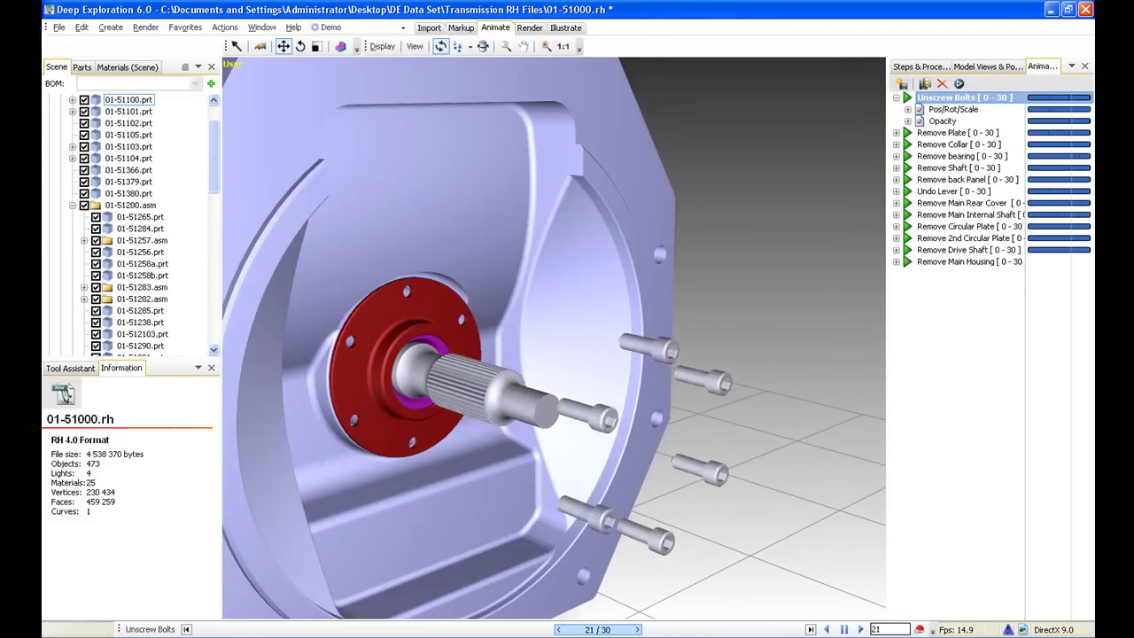
click(948, 133)
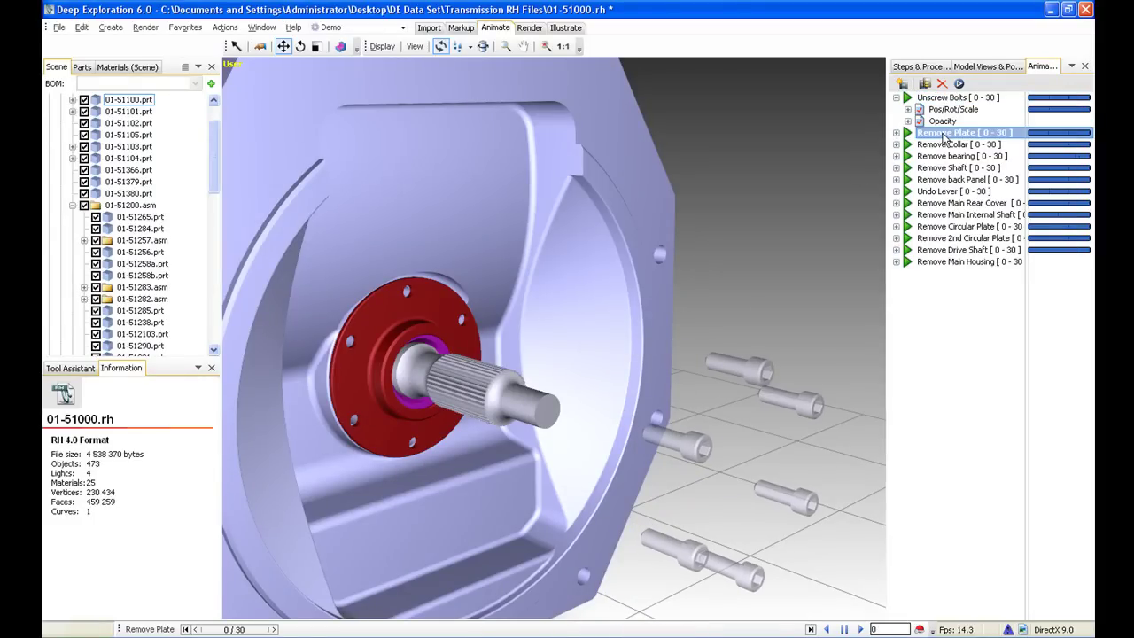
drag(232, 631, 558, 631)
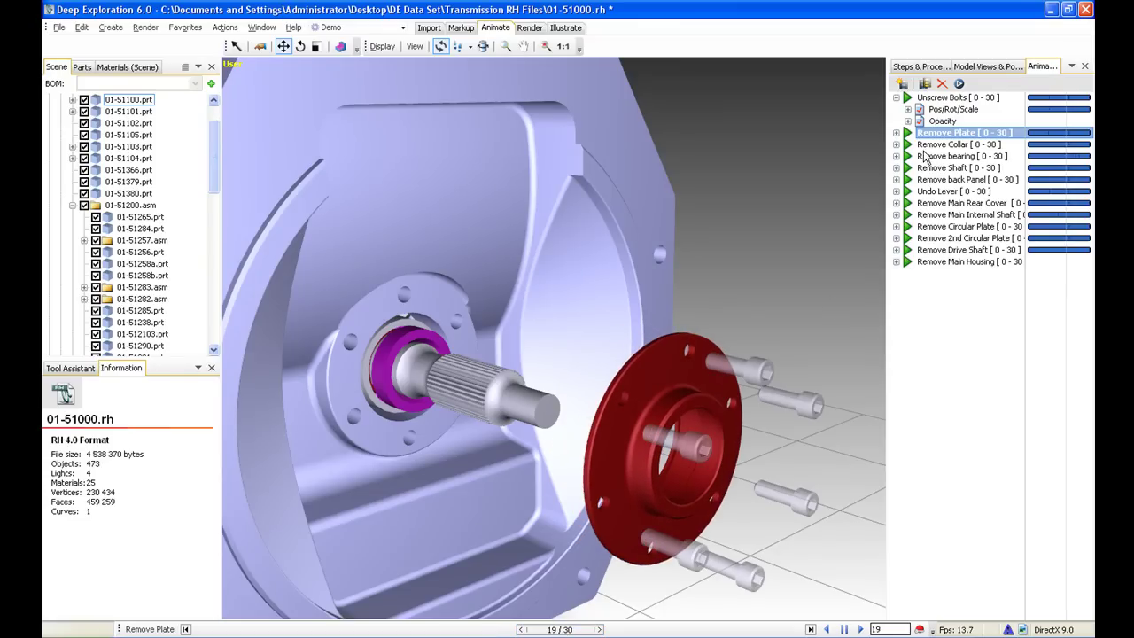
Reset every animation sequence to its start to reassemble the transmission
click(937, 99)
right_click(937, 99)
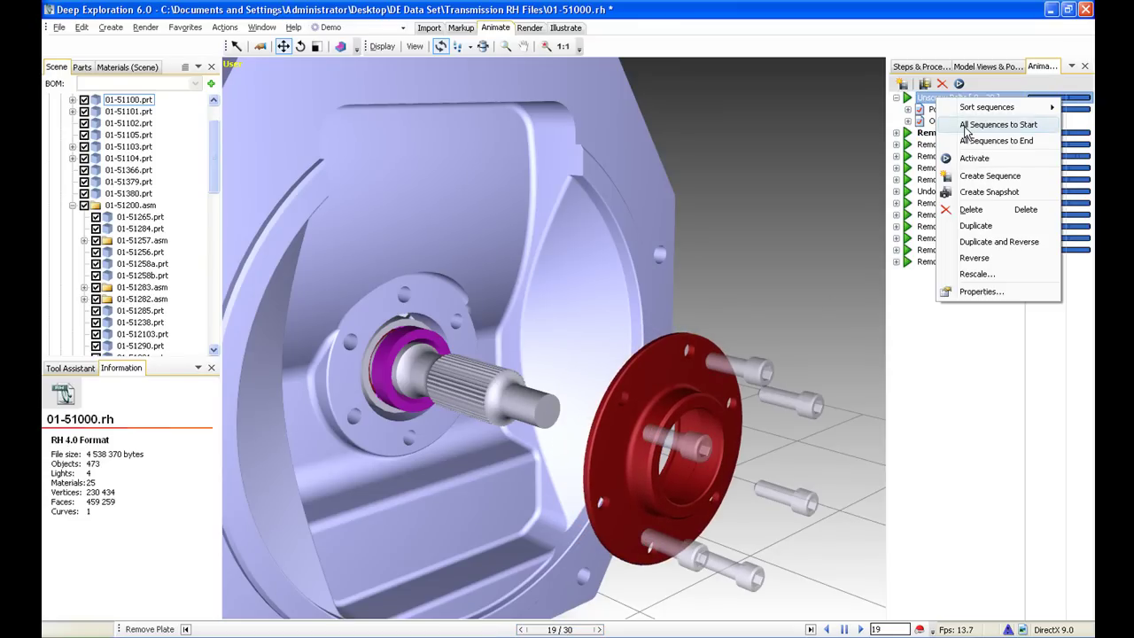
click(965, 130)
Create a new animation sequence running from frame 0 to 30 at 30 FPS and name it "REmove Bolts"
scroll(718, 276, down, 5)
drag(718, 282, 759, 292)
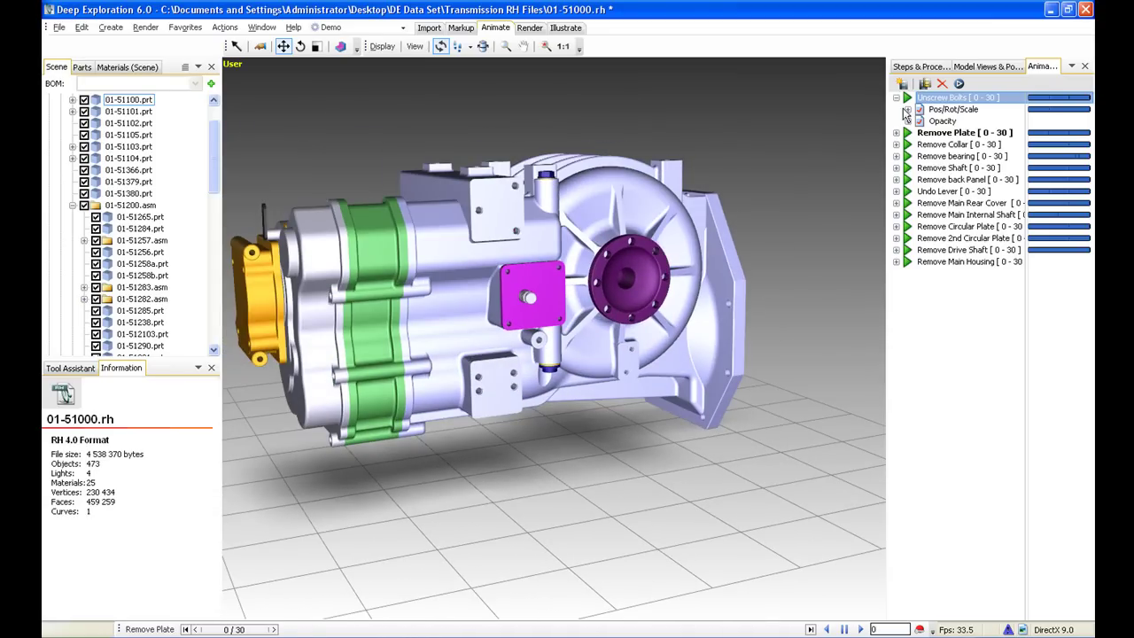
click(901, 85)
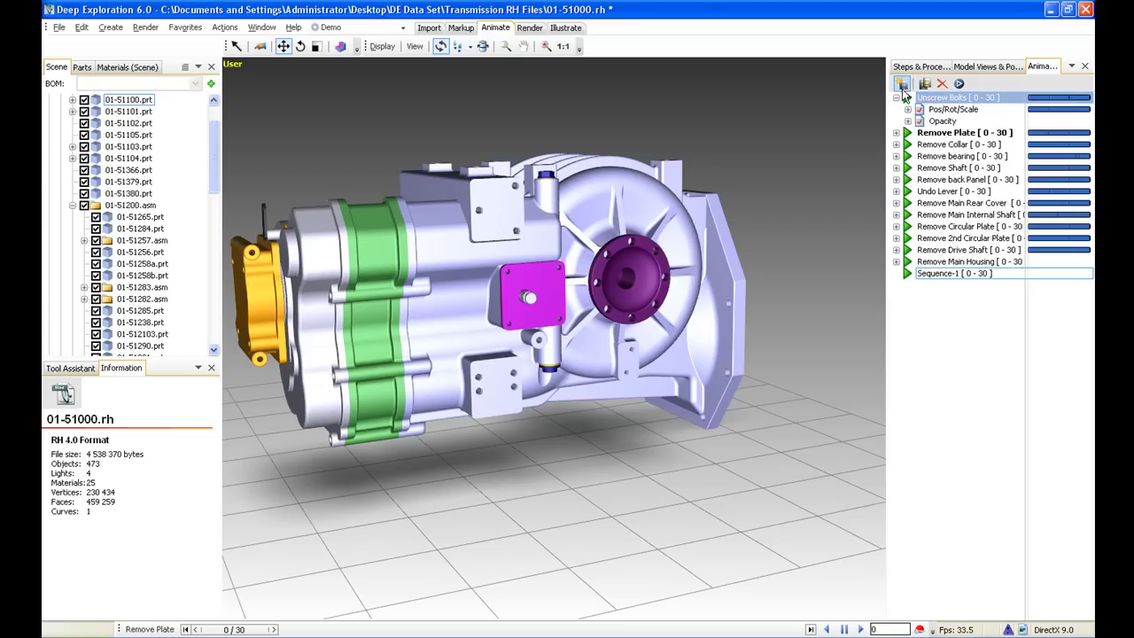
key(Return)
right_click(936, 277)
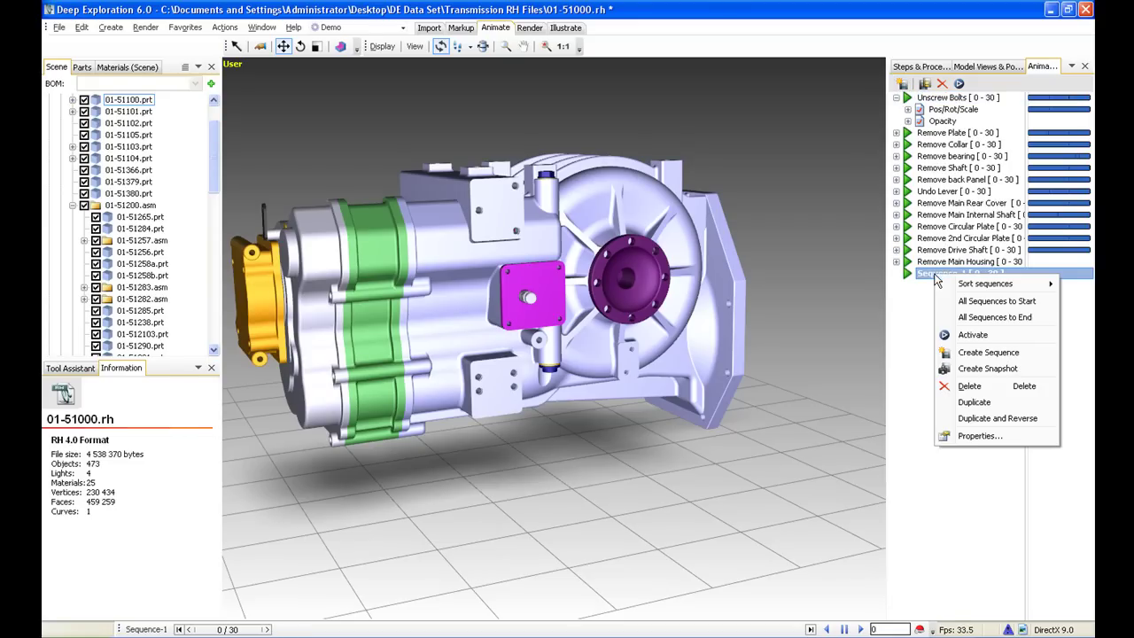
click(978, 436)
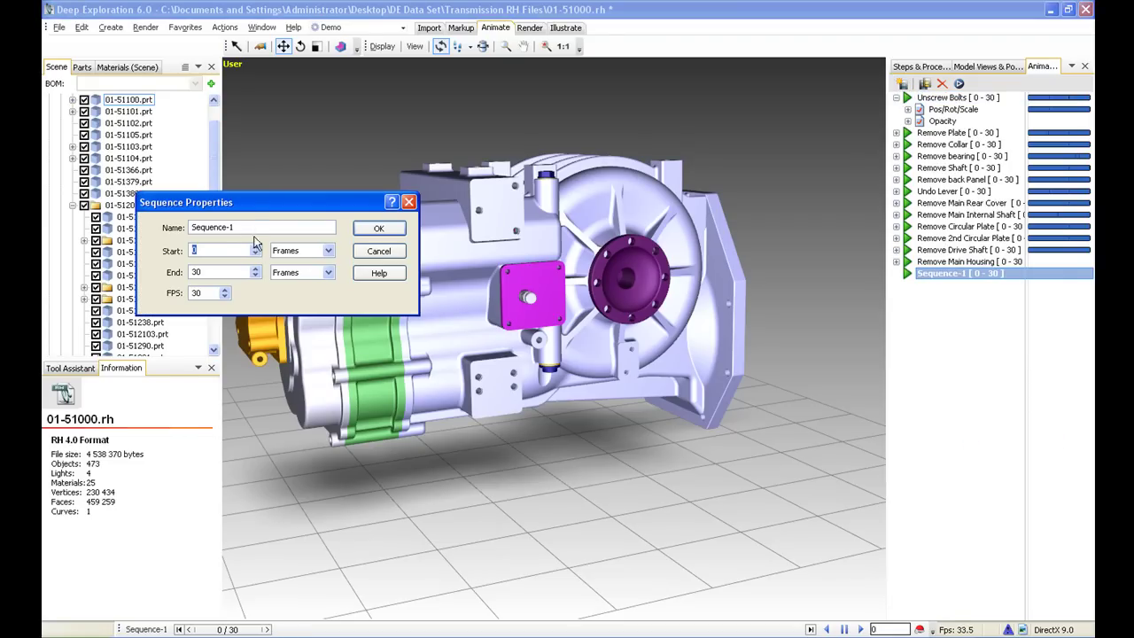
drag(220, 225, 162, 226)
text(RE)
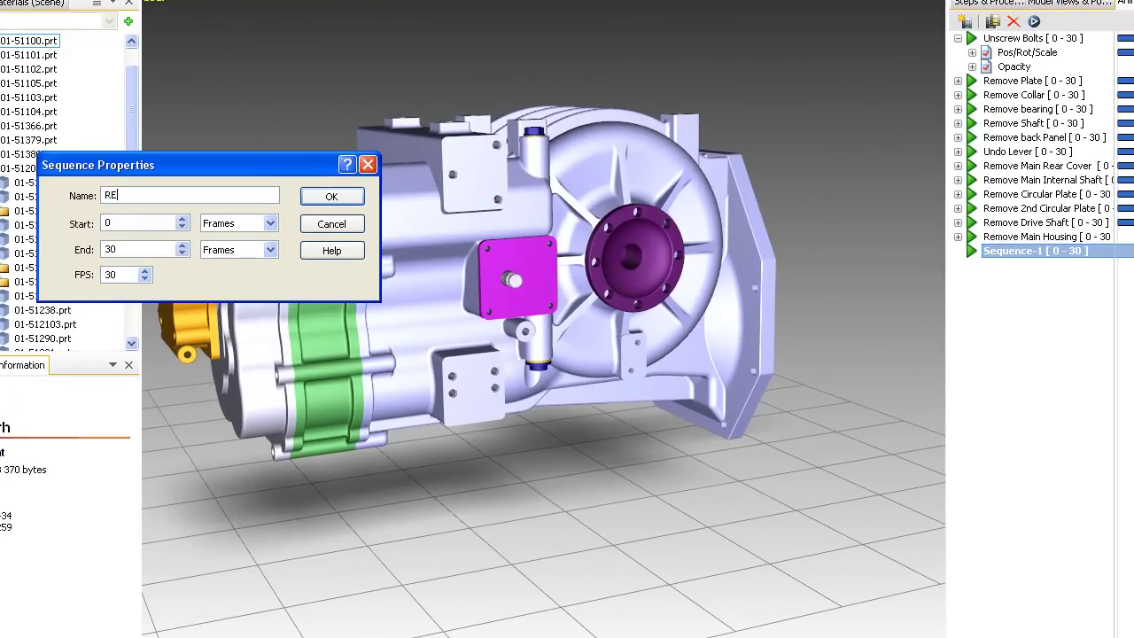
text(move Boltds)
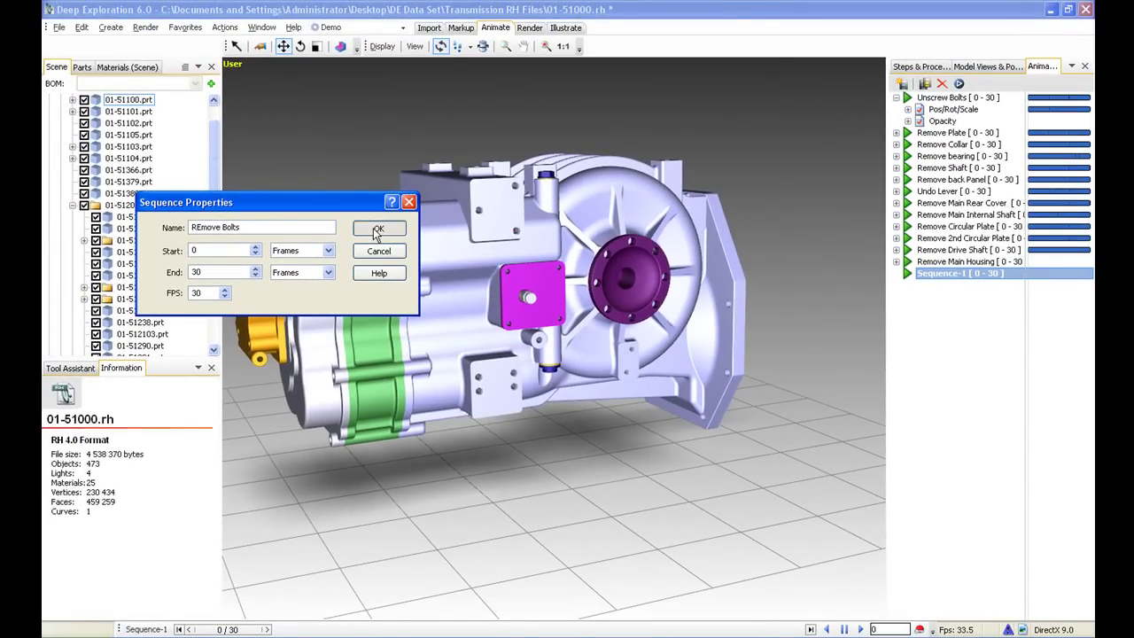
click(378, 228)
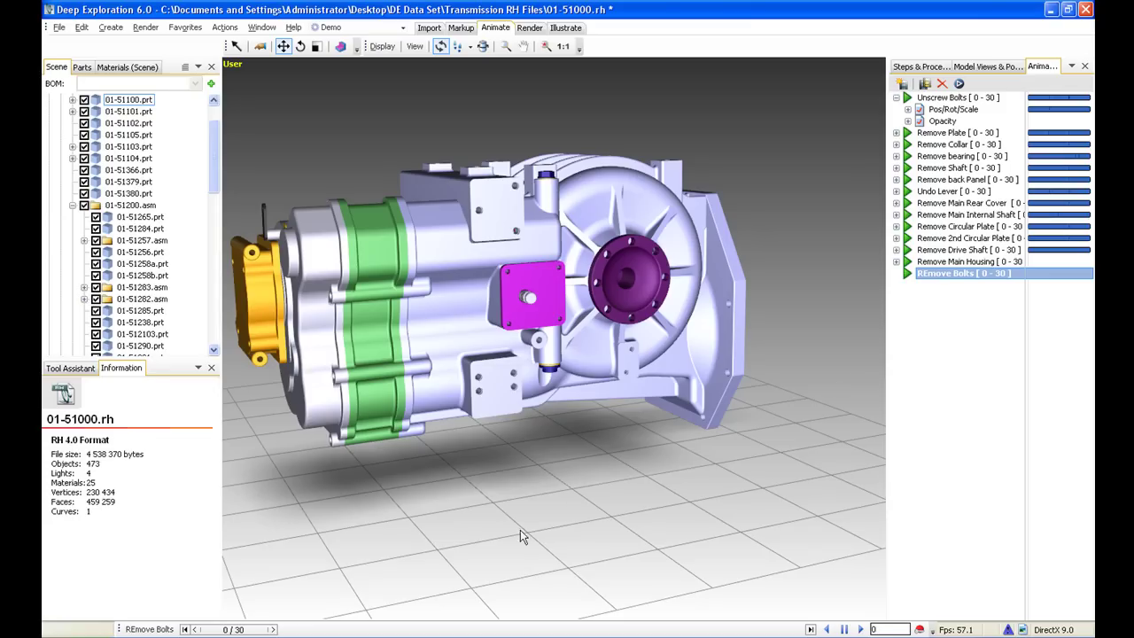
Move the REmove Bolts timeline to frame 15 and turn on animation recording
drag(257, 628, 511, 630)
scroll(642, 370, up, 3)
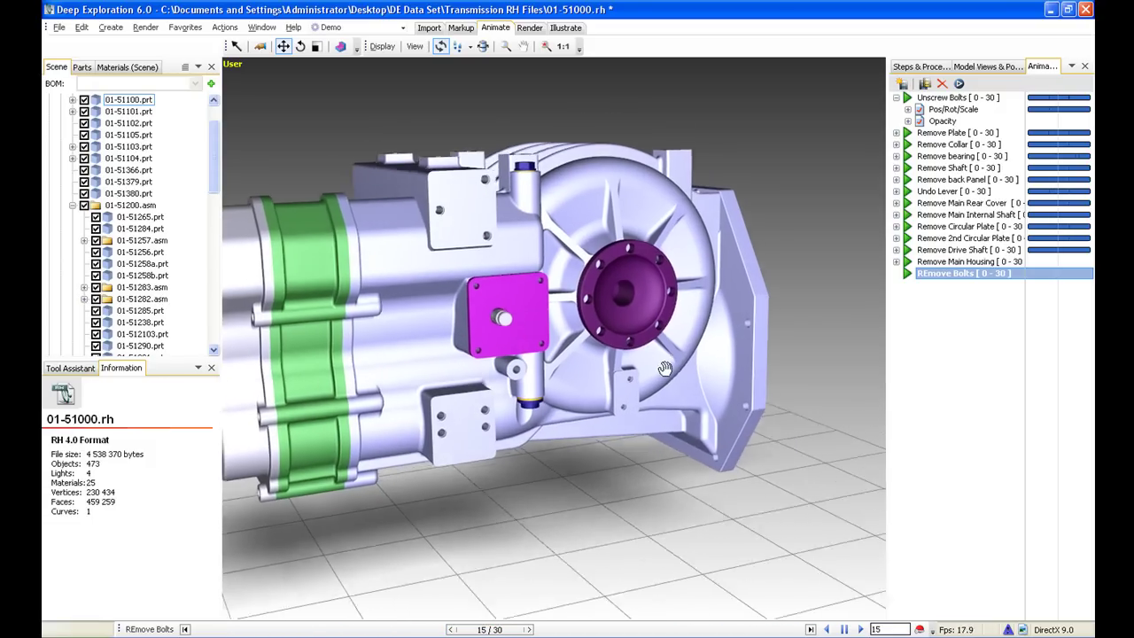
click(920, 628)
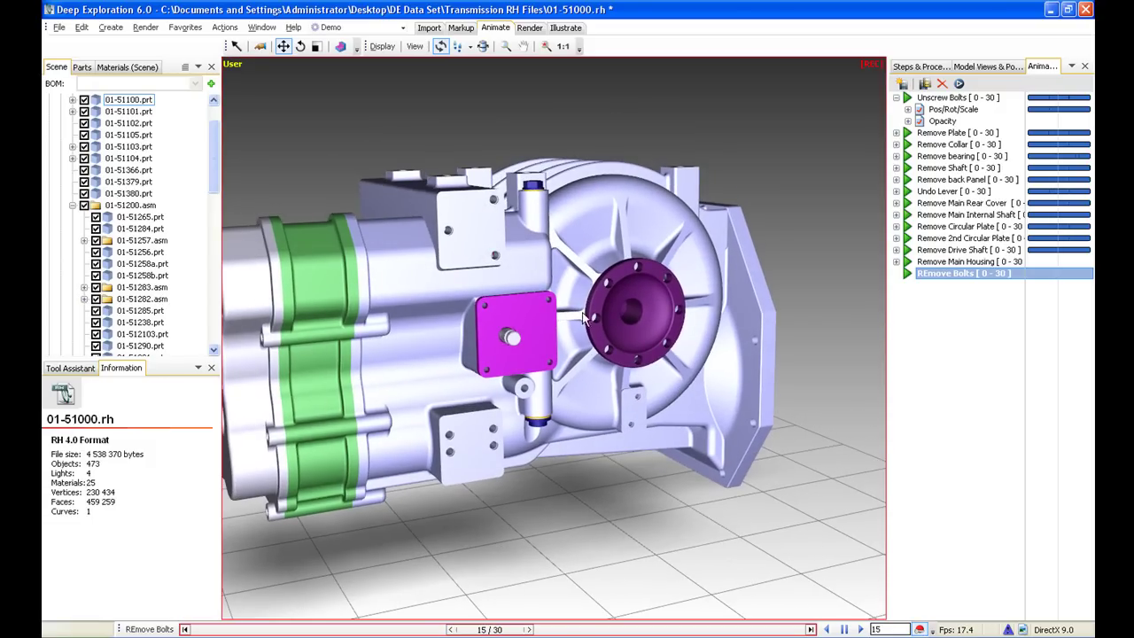
Rotate the blue plug on top of the housing about its vertical axis to record its unscrewing at frame 15
drag(582, 274, 600, 335)
middle_drag(594, 256, 630, 338)
drag(630, 338, 620, 350)
click(564, 354)
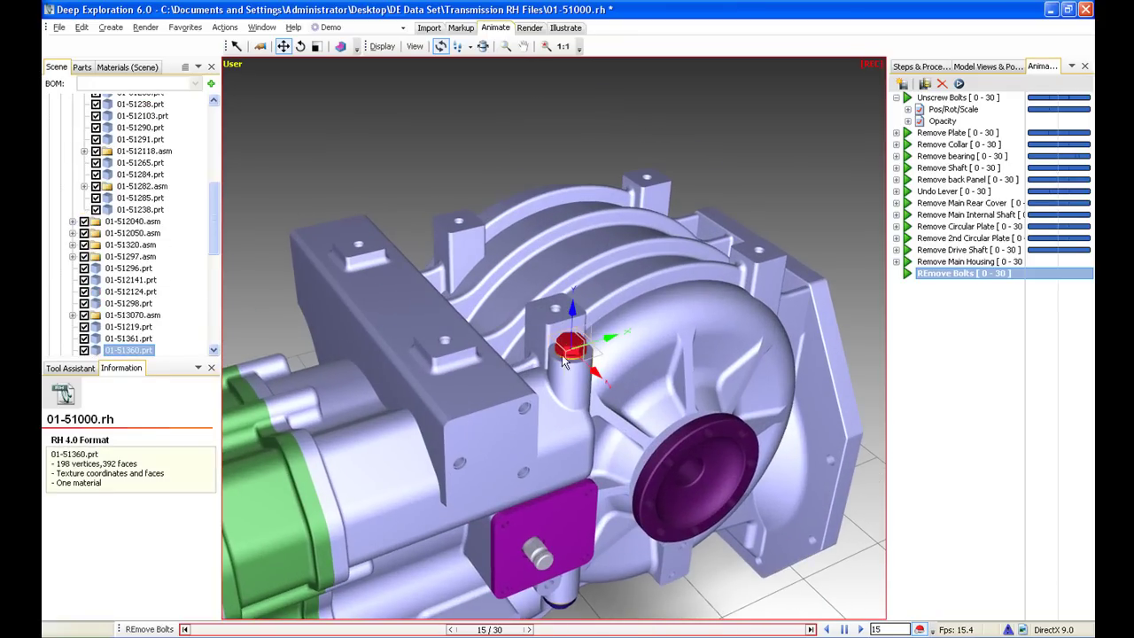
click(300, 47)
mouse_move(571, 380)
mouse_down()
mouse_move(554, 381)
mouse_move(576, 57)
mouse_move(551, 389)
mouse_move(576, 382)
mouse_up()
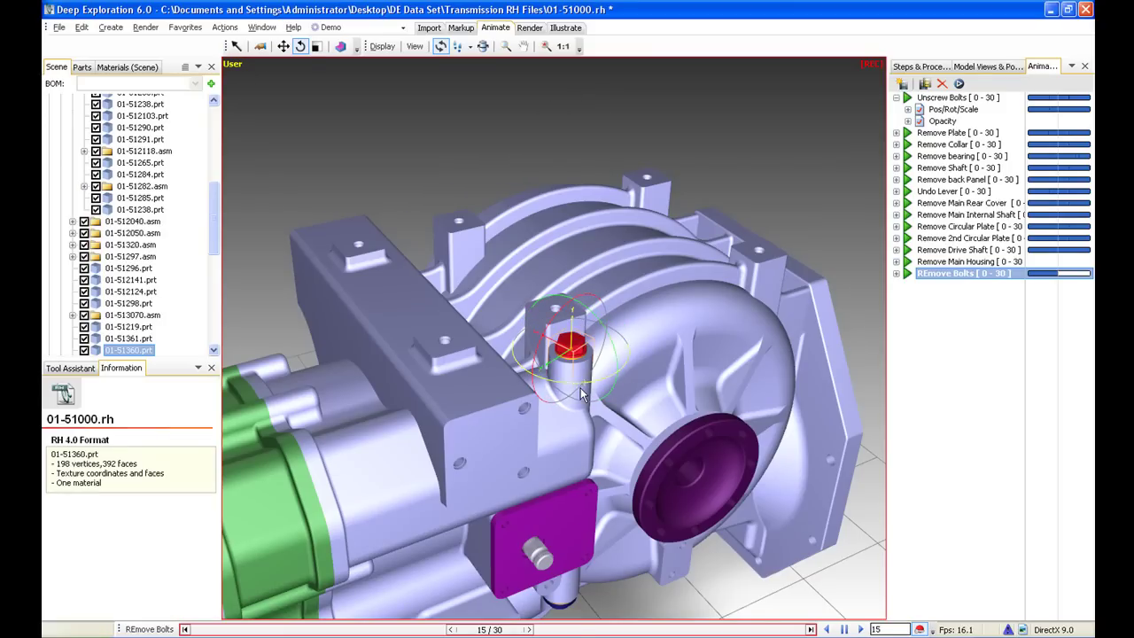
Move the upper plug upward along its Y axis, out of its bore, at frame 15
click(283, 47)
right_drag(511, 372, 468, 263)
scroll(559, 264, up, 2)
drag(545, 265, 553, 253)
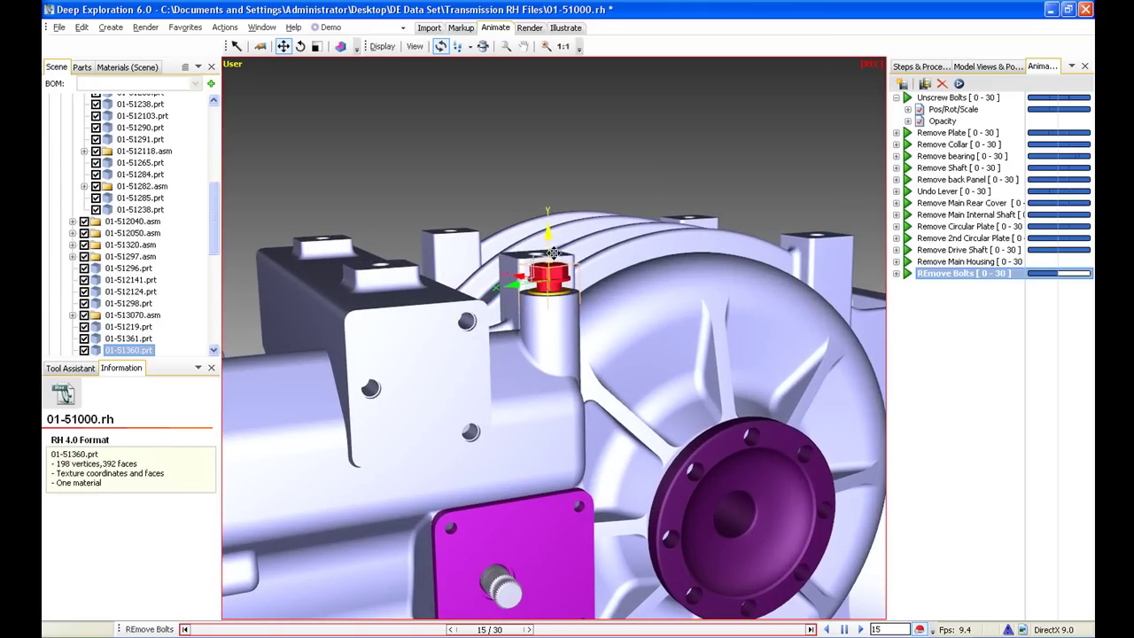
Rotate the plug under the housing about its vertical axis and move it slightly down along its Y axis at frame 15
middle_drag(617, 346, 607, 91)
middle_drag(610, 281, 620, 204)
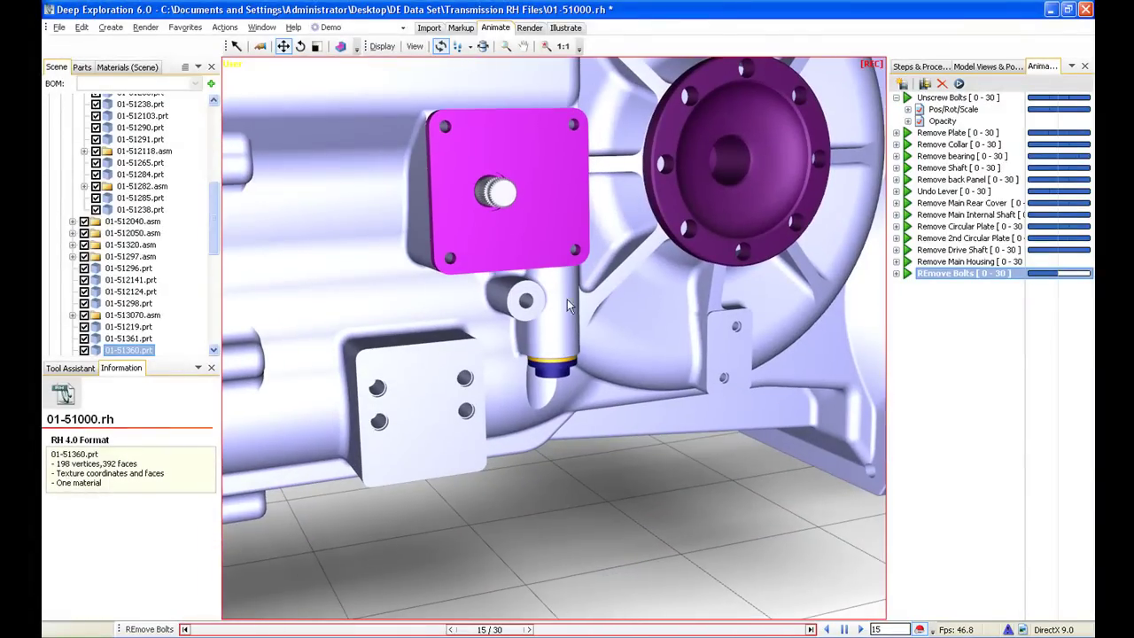
click(546, 370)
click(301, 46)
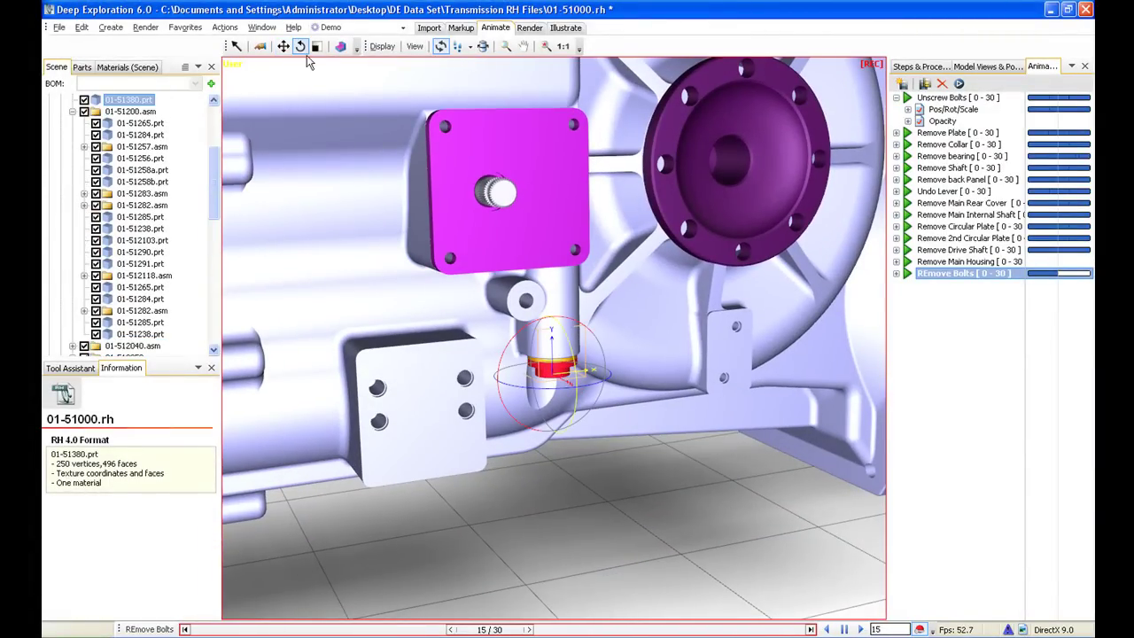
drag(529, 387, 550, 403)
click(283, 46)
drag(550, 344, 550, 353)
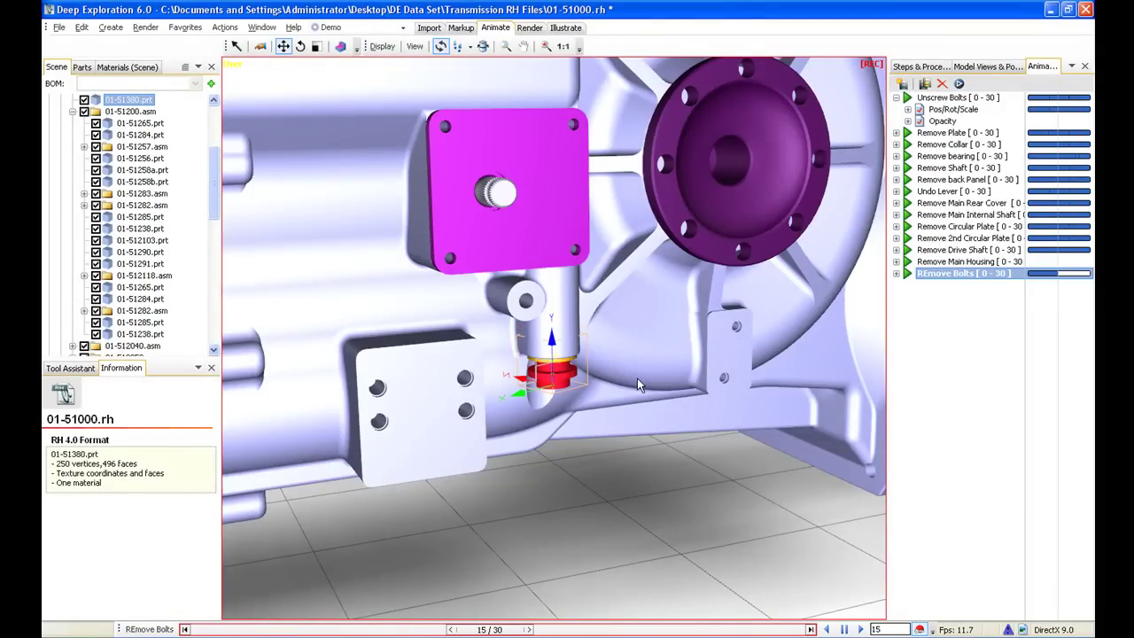
Pause the recording, advance the REmove Bolts timeline to frame 30, and resume recording
click(920, 629)
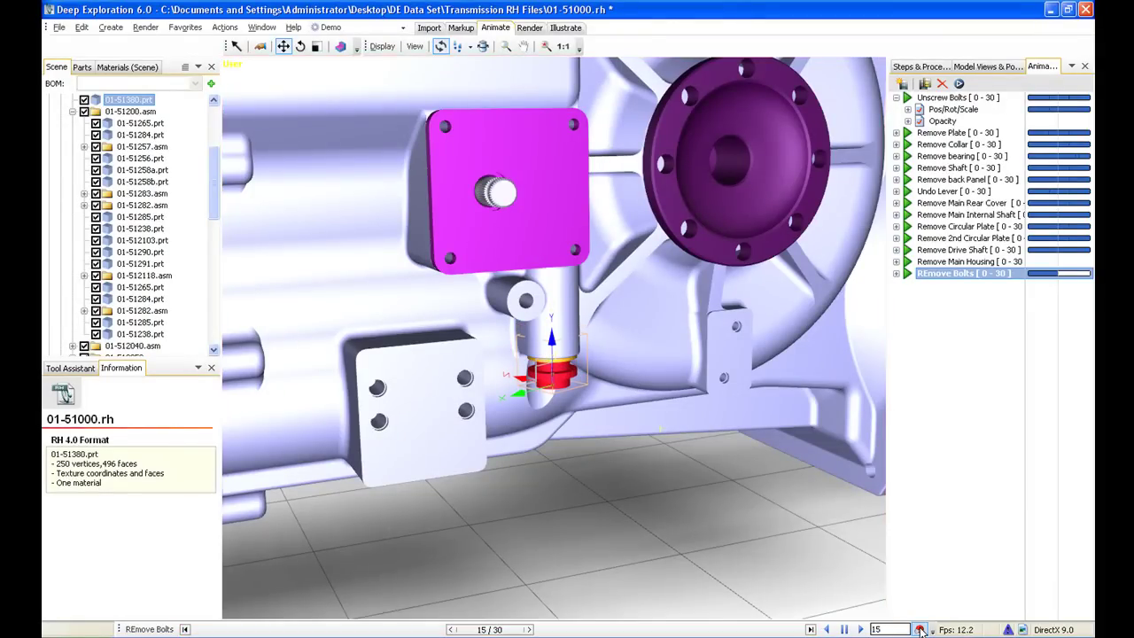
drag(536, 631, 784, 633)
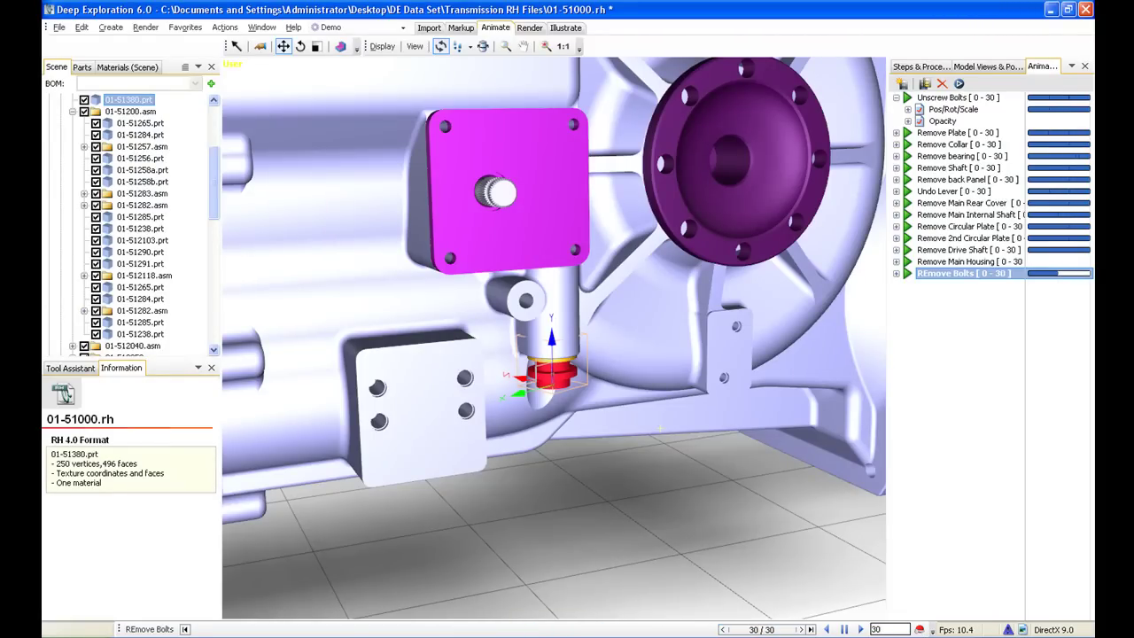
click(920, 629)
Move the lower plug down along its Y axis, well clear of the housing, at frame 30
right_drag(618, 437, 600, 476)
middle_drag(600, 476, 572, 453)
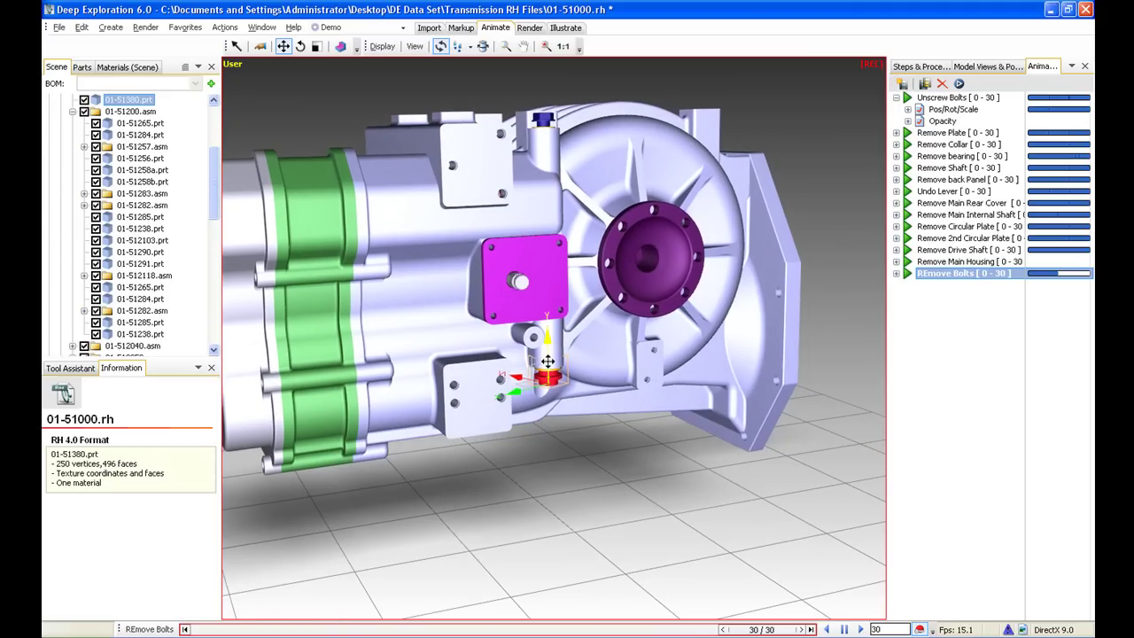
drag(547, 358, 551, 595)
right_drag(589, 475, 602, 486)
Move the upper plug up along its Y axis, well above the housing, at frame 30 and stop recording
middle_drag(611, 381, 629, 437)
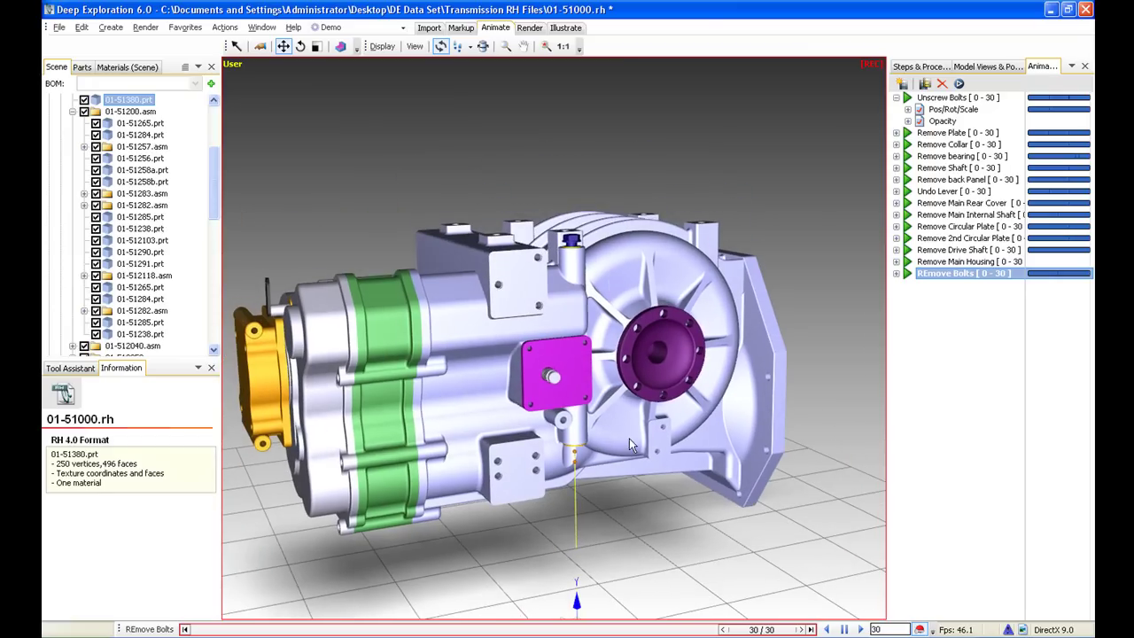
click(572, 241)
drag(572, 194, 586, 46)
right_drag(653, 204, 651, 221)
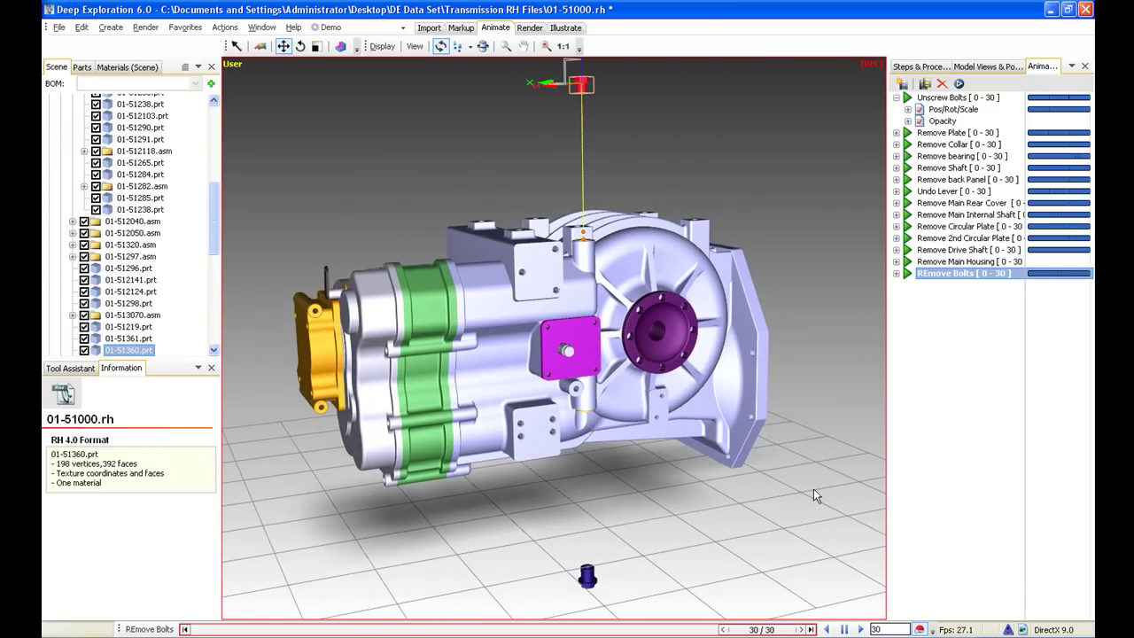
click(921, 630)
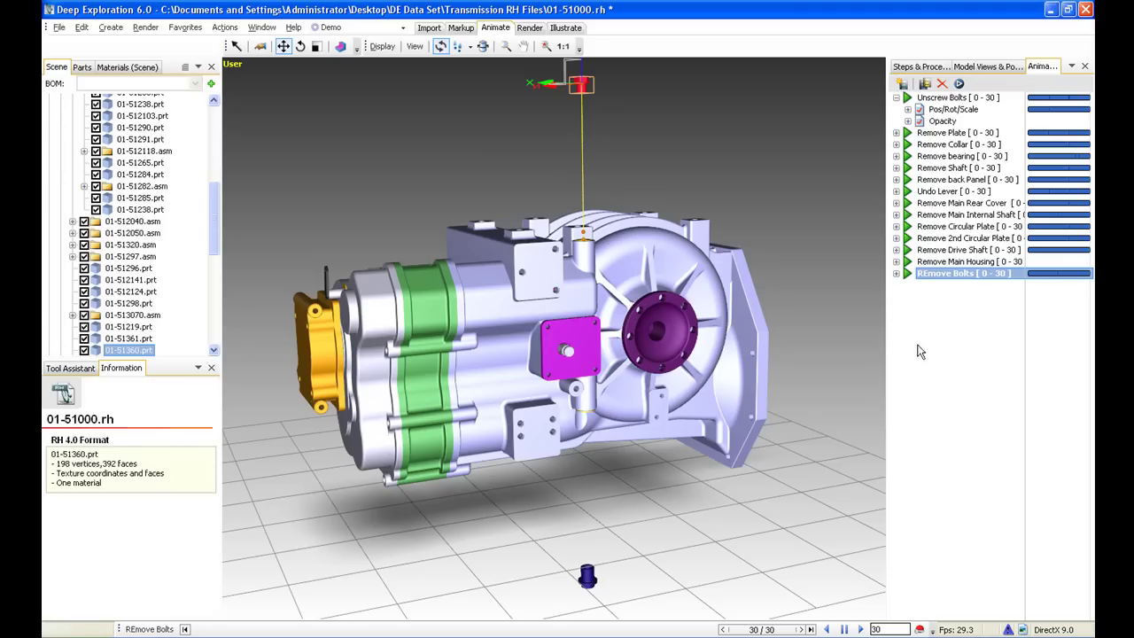
Play back the REmove Bolts sequence to check the removal of both plugs
double_click(945, 279)
click(860, 629)
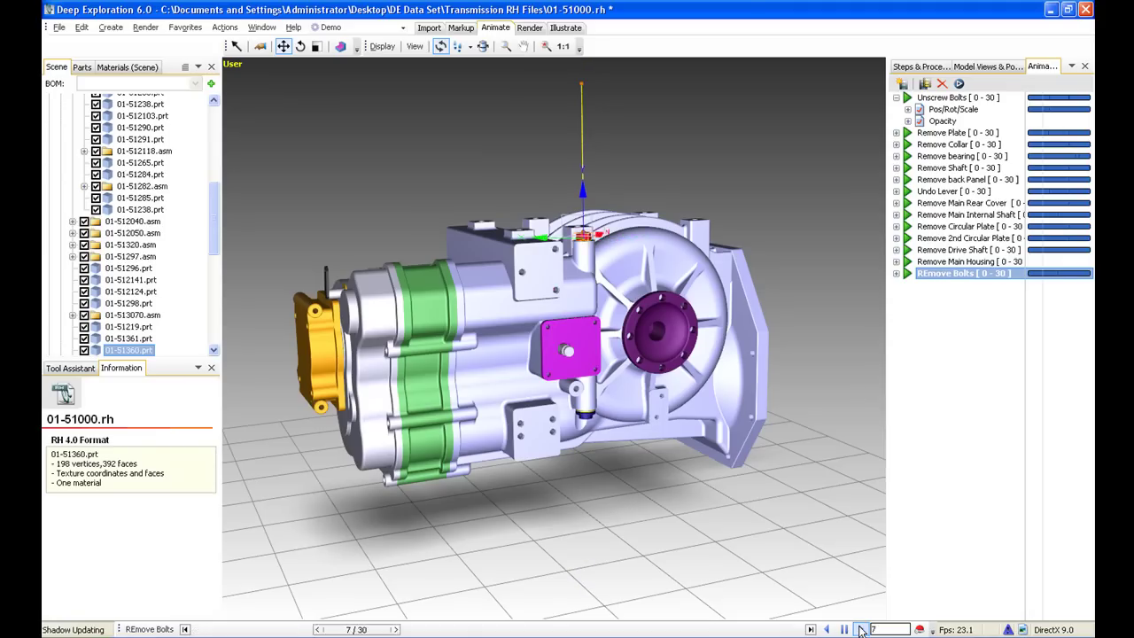
click(862, 632)
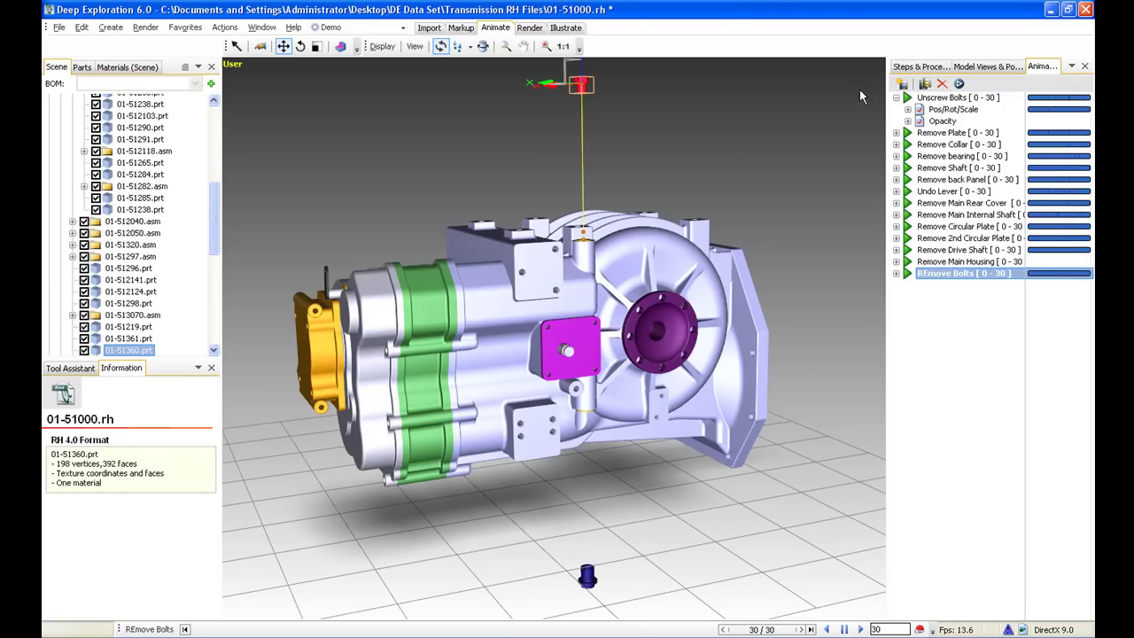
Create a new animation sequence from frame 0 to 30 at 30 FPS and name it "REmove Washers"
click(902, 84)
right_click(925, 288)
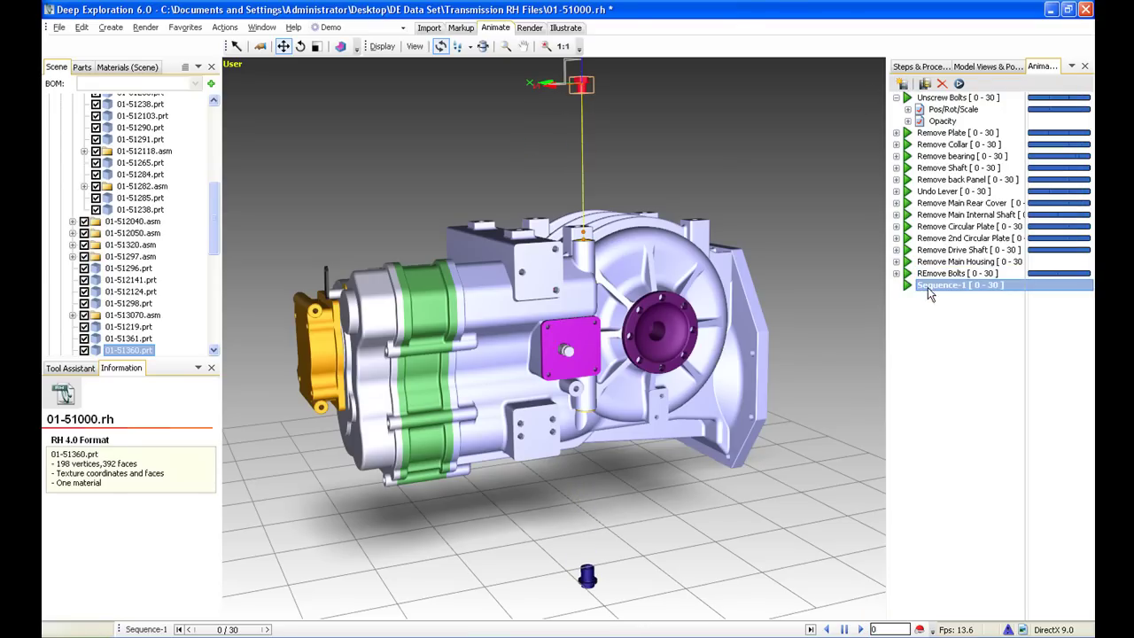
click(970, 448)
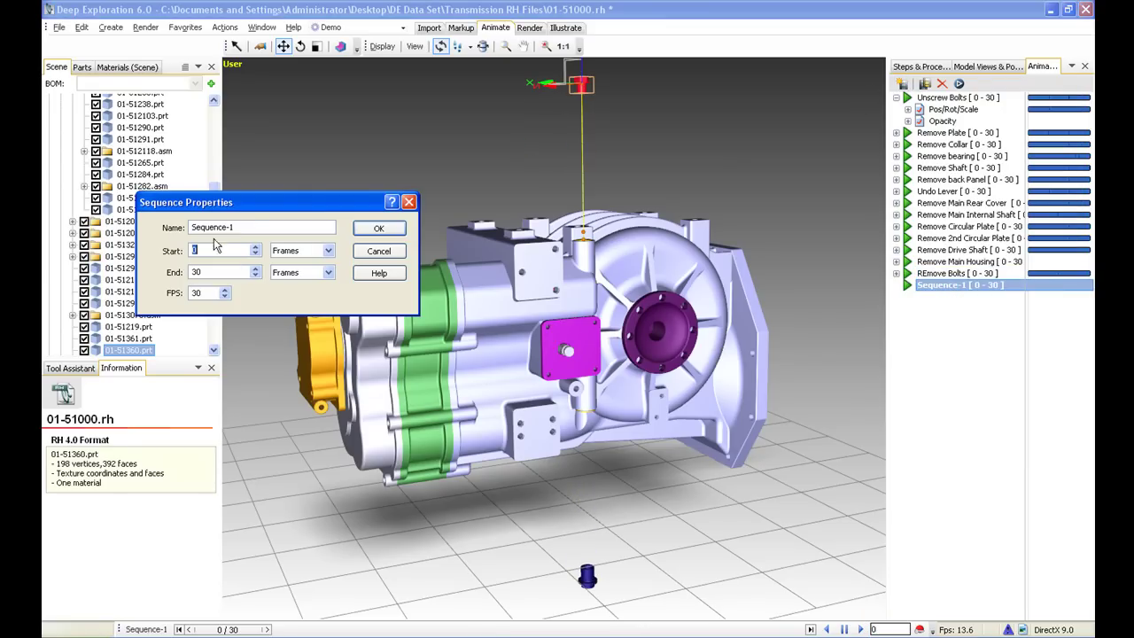
drag(231, 222, 164, 217)
text(REmove Washers)
click(377, 230)
Record the lower washer moving down along its Y axis to the removed lower plug at frame 30 of REmove Washers
drag(232, 628, 769, 629)
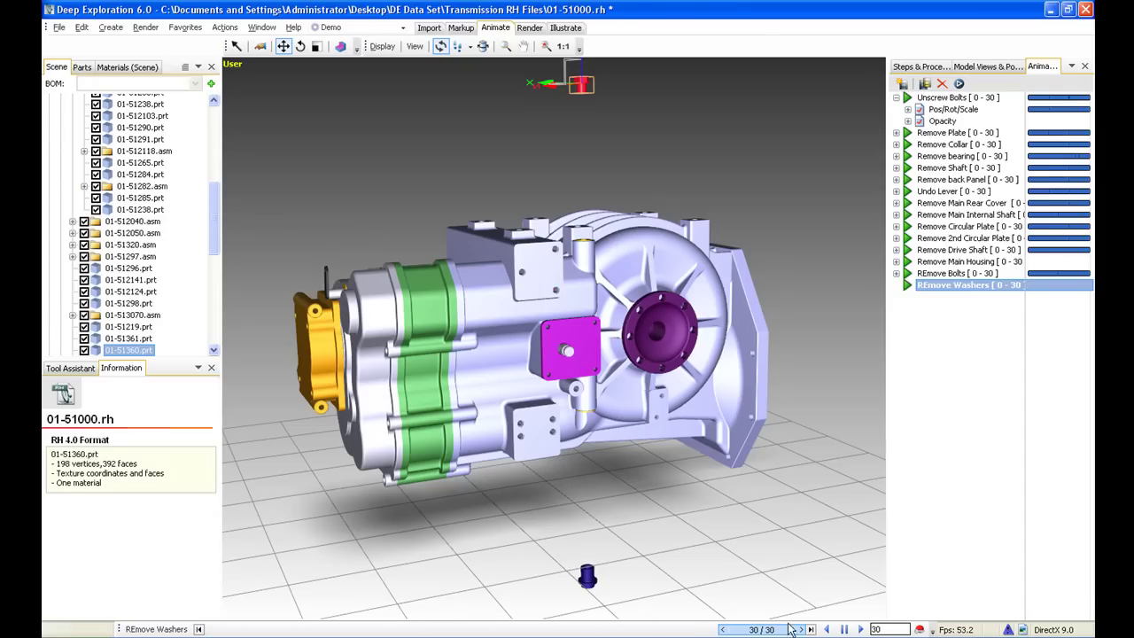
click(918, 629)
scroll(620, 435, up, 4)
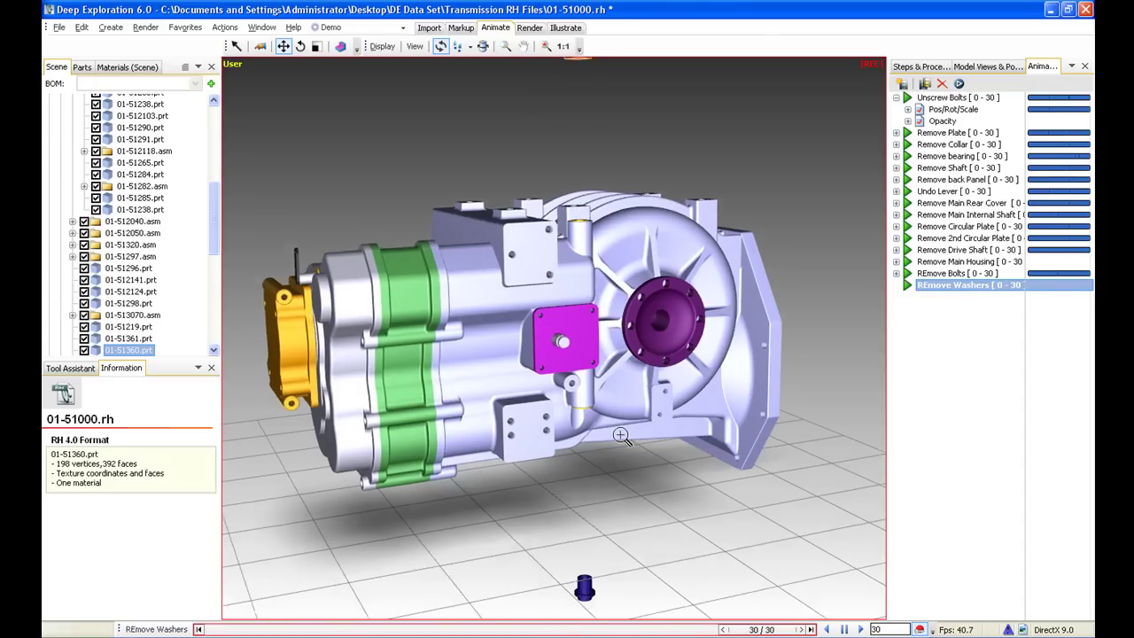
middle_drag(615, 427, 606, 362)
drag(580, 390, 577, 583)
Move the upper washer up along its Y axis to the removed upper plug at frame 30 and stop recording
middle_drag(597, 436, 609, 494)
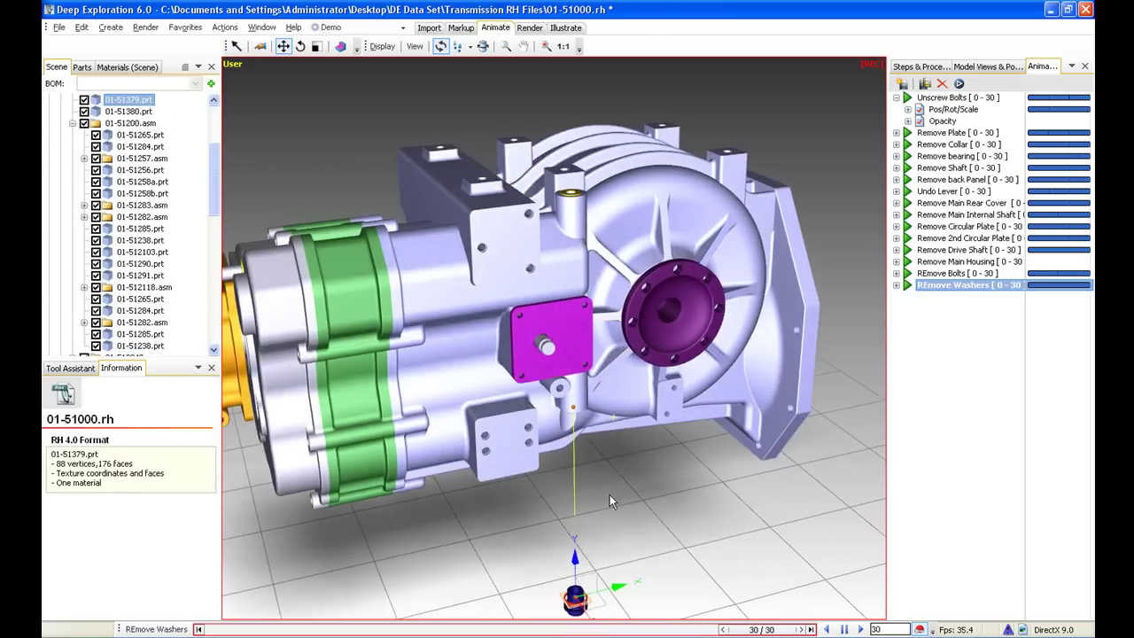
click(563, 190)
middle_drag(618, 203, 618, 324)
drag(589, 262, 596, 107)
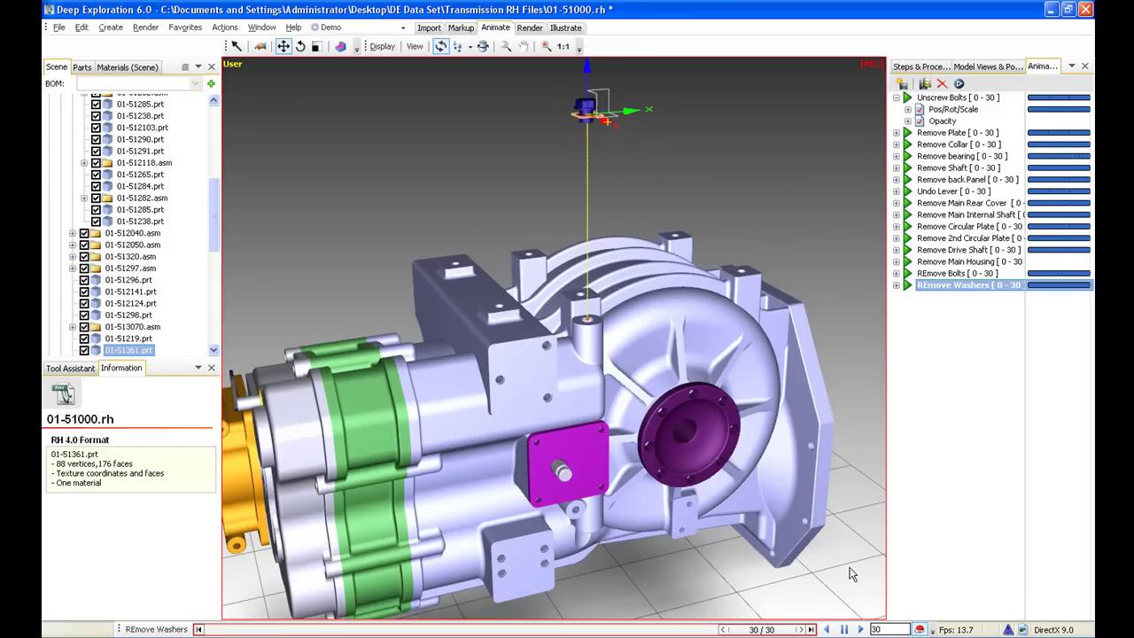
click(920, 628)
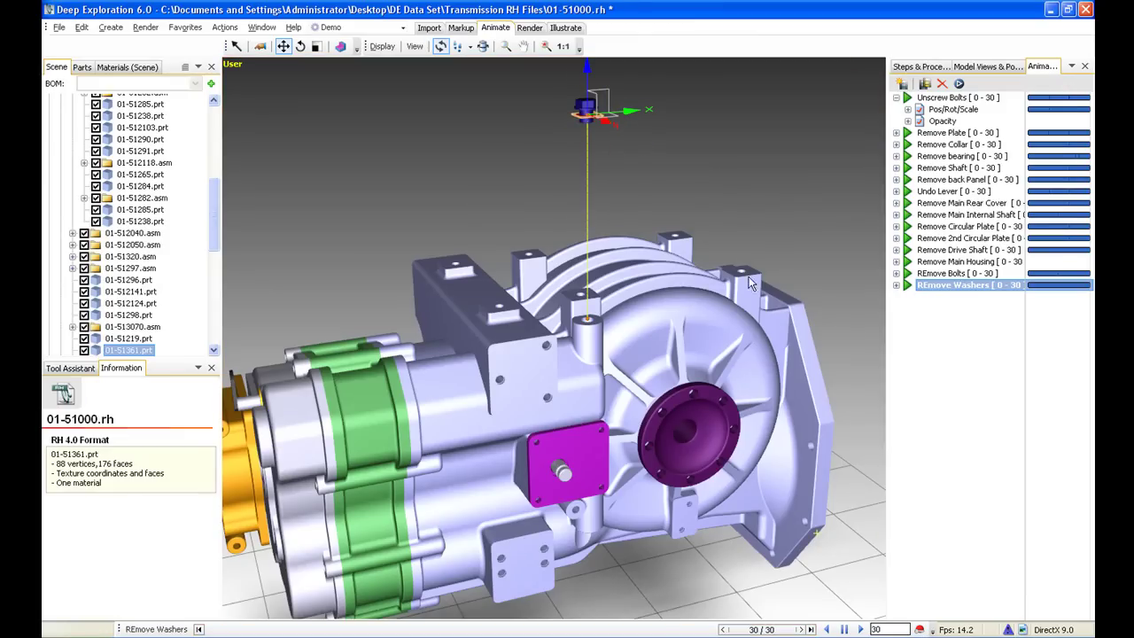
Clear the selection and play back the REmove Washers sequence with the whole transmission in view
click(718, 219)
scroll(714, 220, down, 3)
right_drag(669, 257, 665, 237)
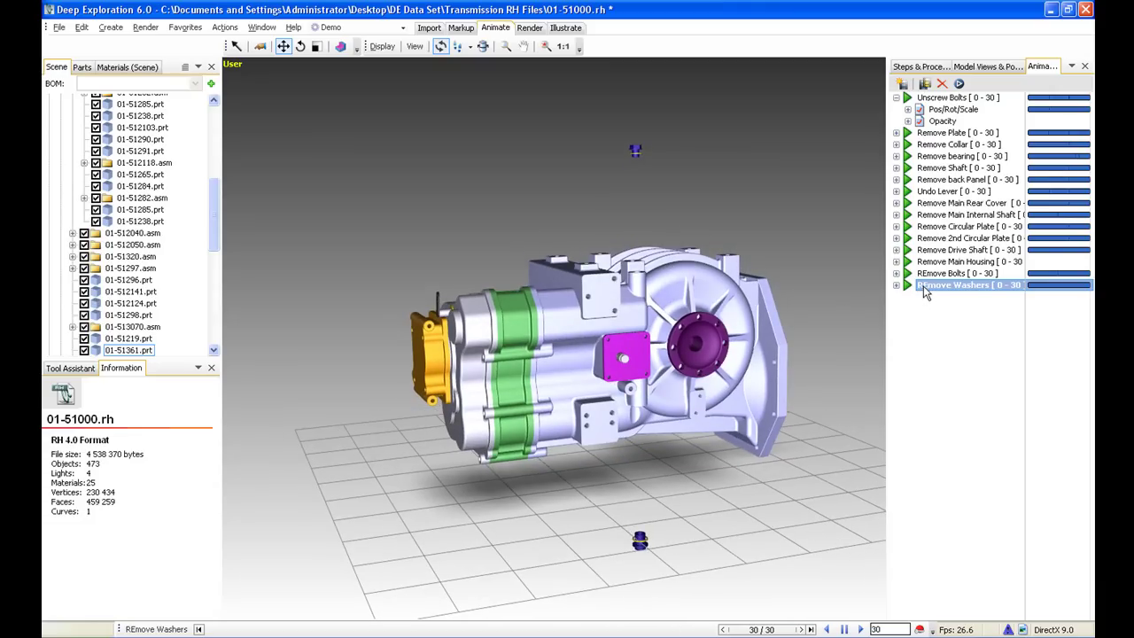
click(858, 629)
Create another animation sequence from frame 0 to 30 at 30 FPS and name it "REmove Side Panel"
click(902, 85)
click(936, 302)
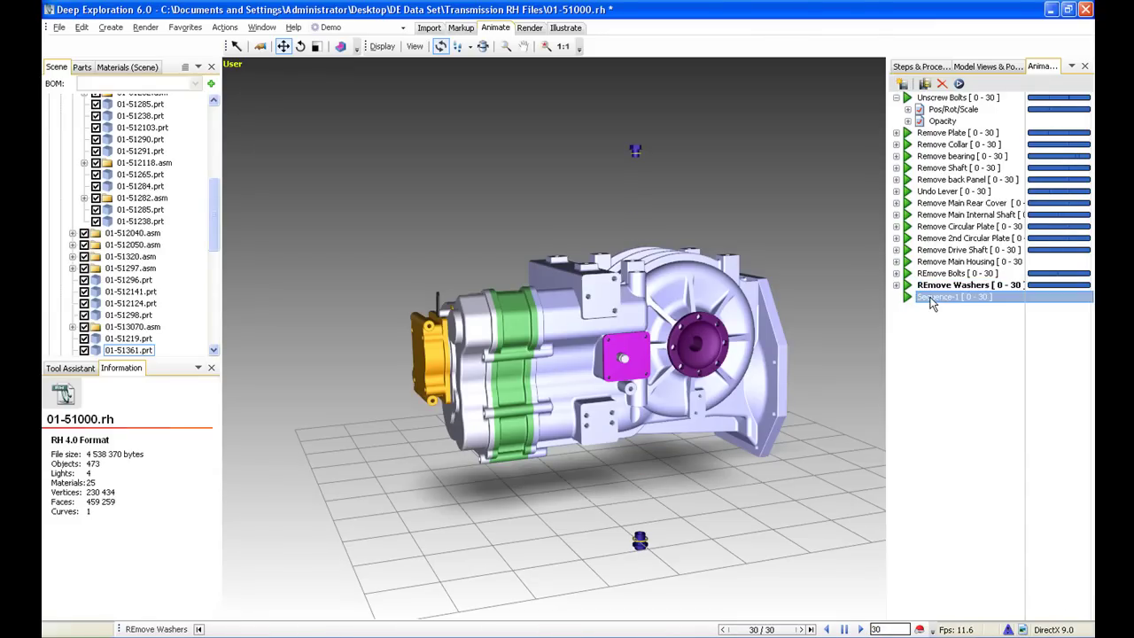
right_click(930, 298)
click(973, 459)
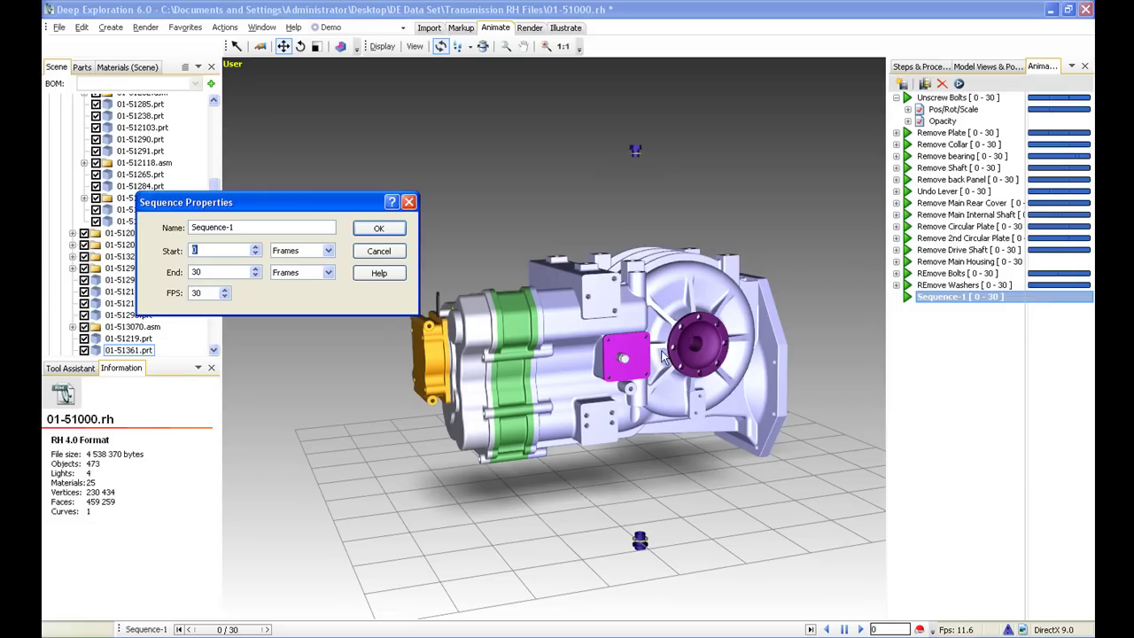
drag(235, 231, 171, 230)
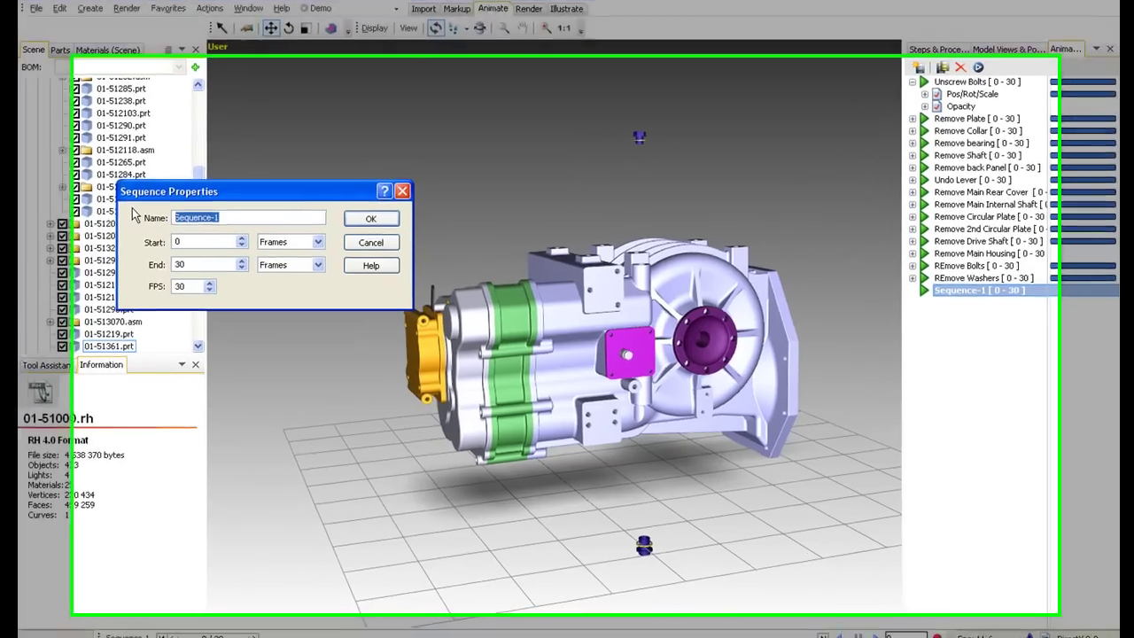
text(REmove Side Panel)
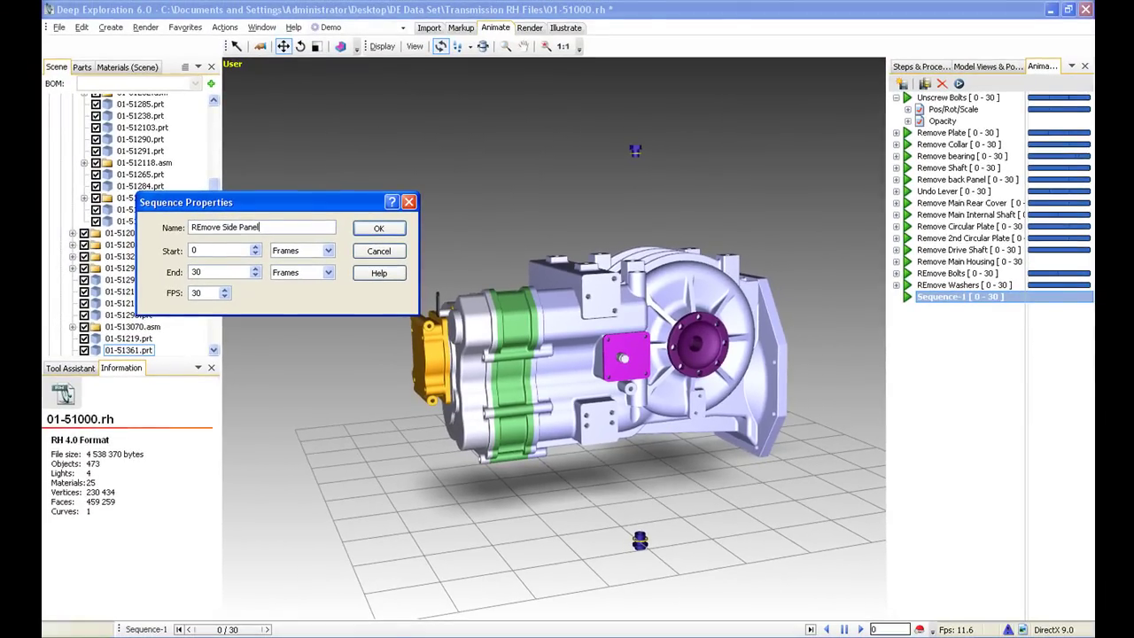
click(377, 230)
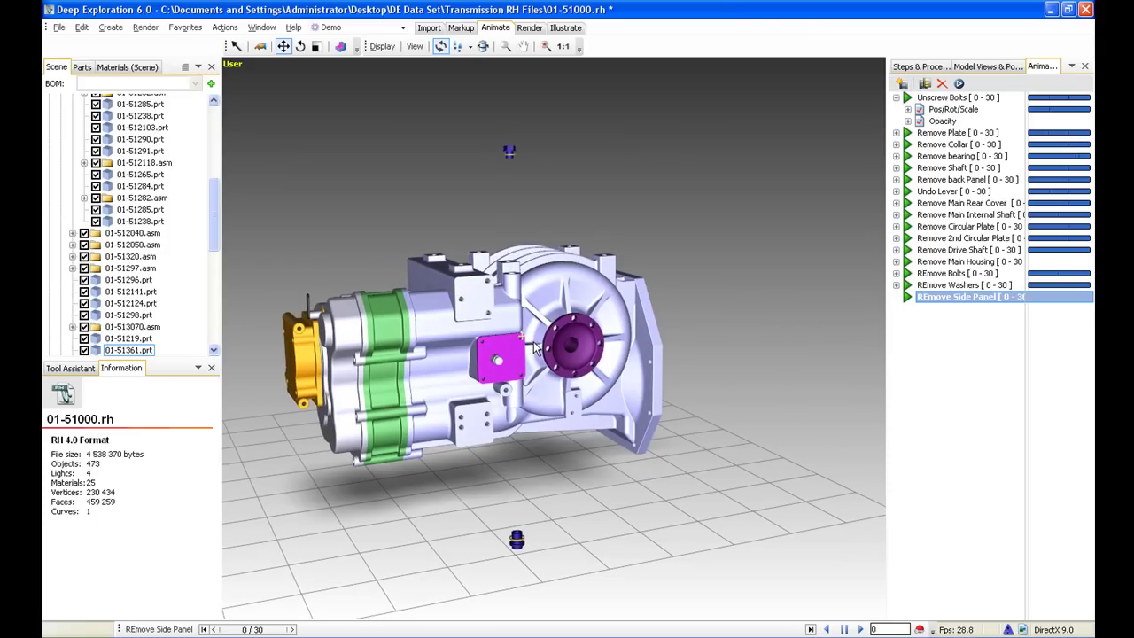
Record the square magenta side panel sliding straight out, far away from the housing, at frame 30 of REmove Side Panel and stop recording
drag(231, 629, 738, 623)
click(919, 629)
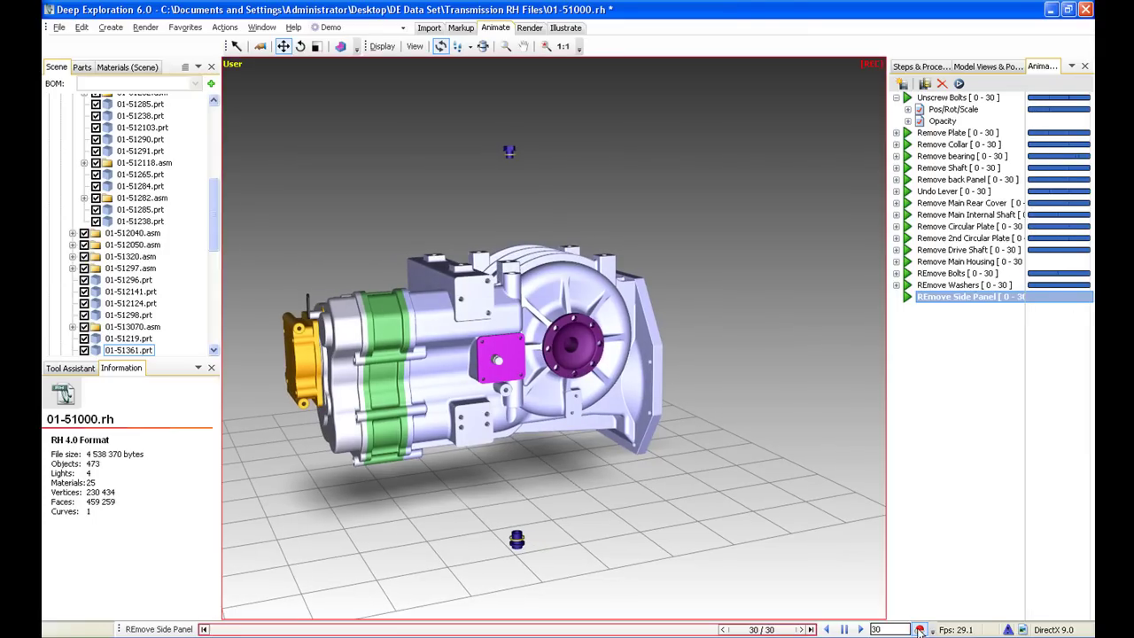
click(522, 362)
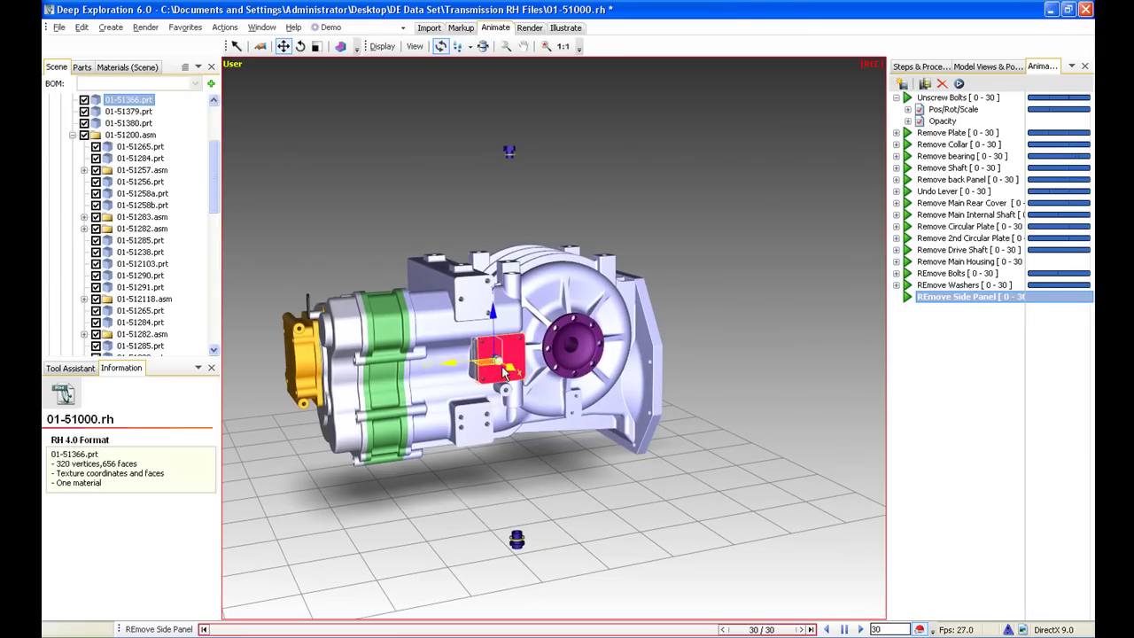
drag(512, 372, 869, 564)
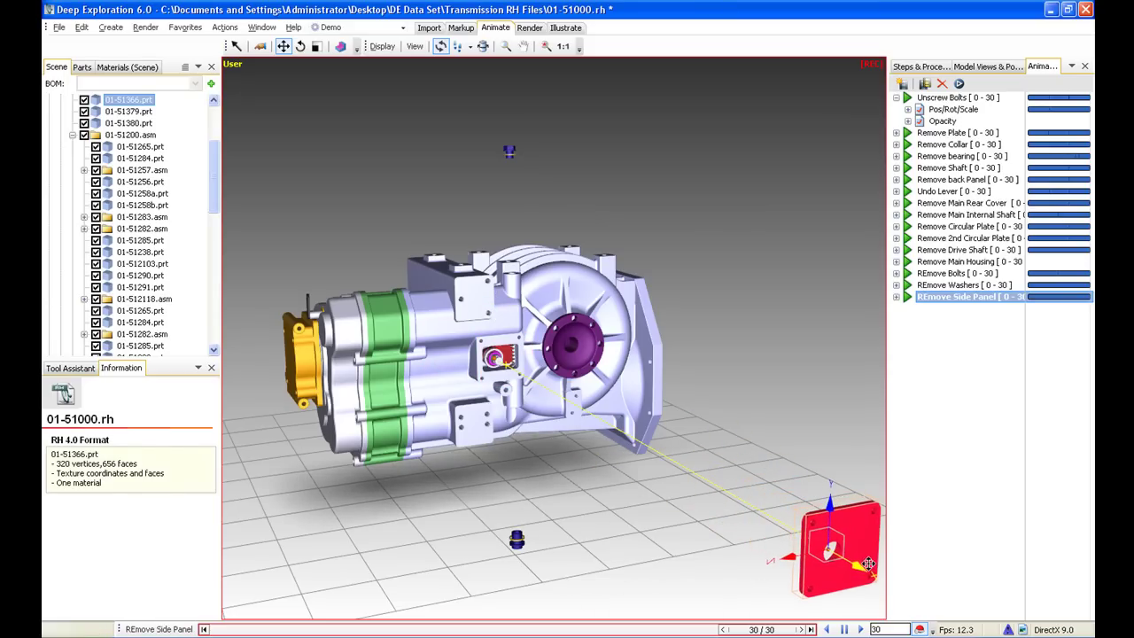
click(919, 629)
click(820, 403)
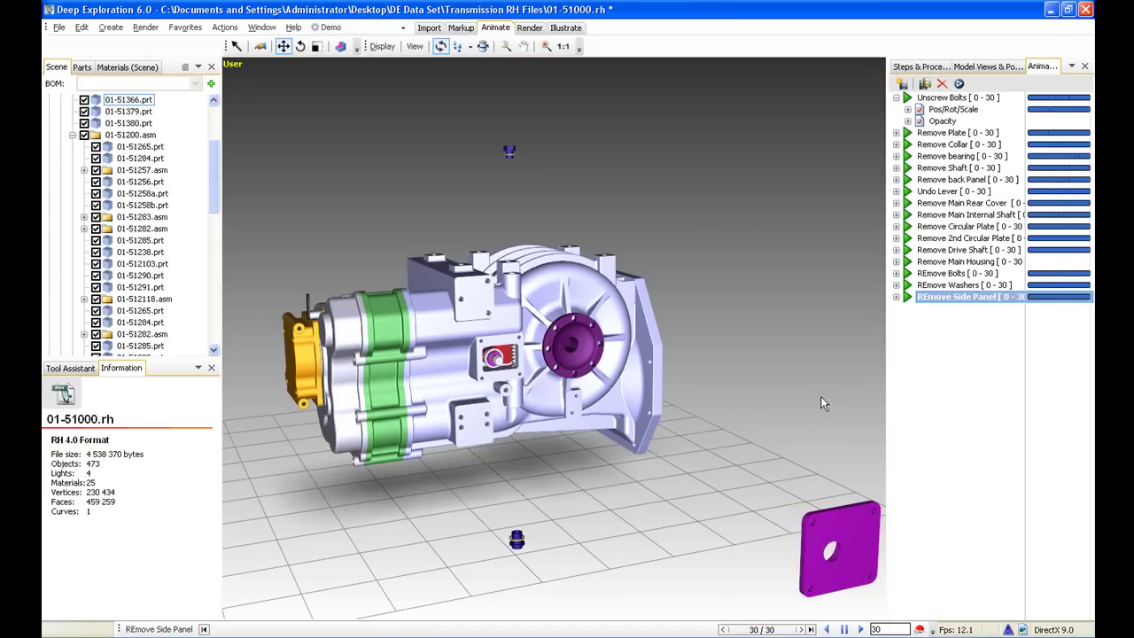
Play back the REmove Side Panel sequence and the Remove Main Housing sequence
double_click(931, 298)
click(953, 263)
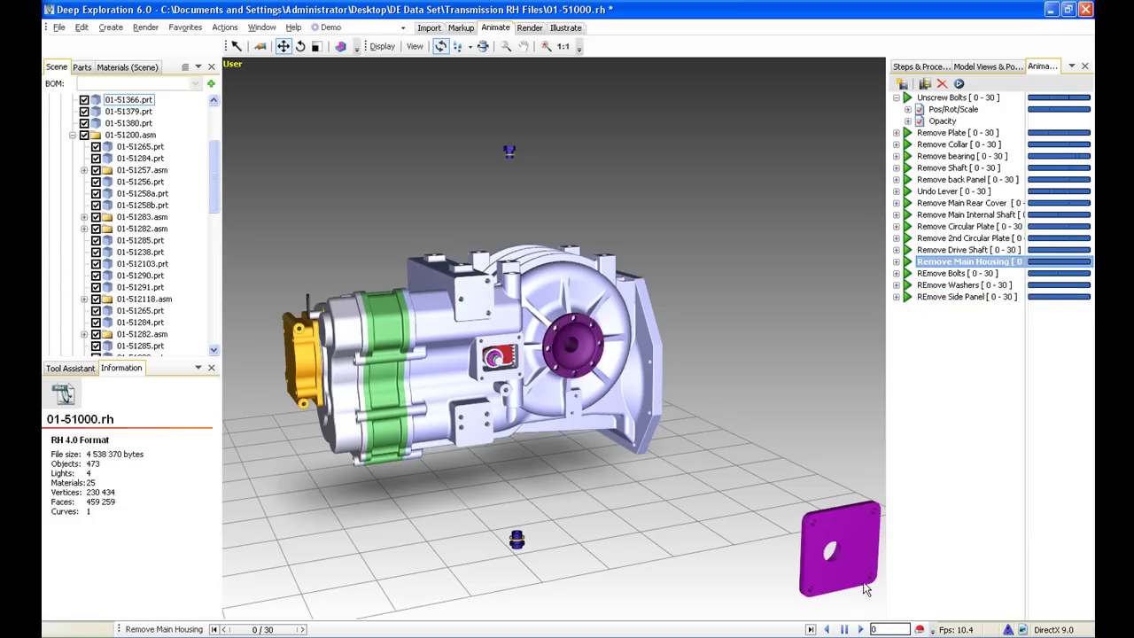
click(860, 630)
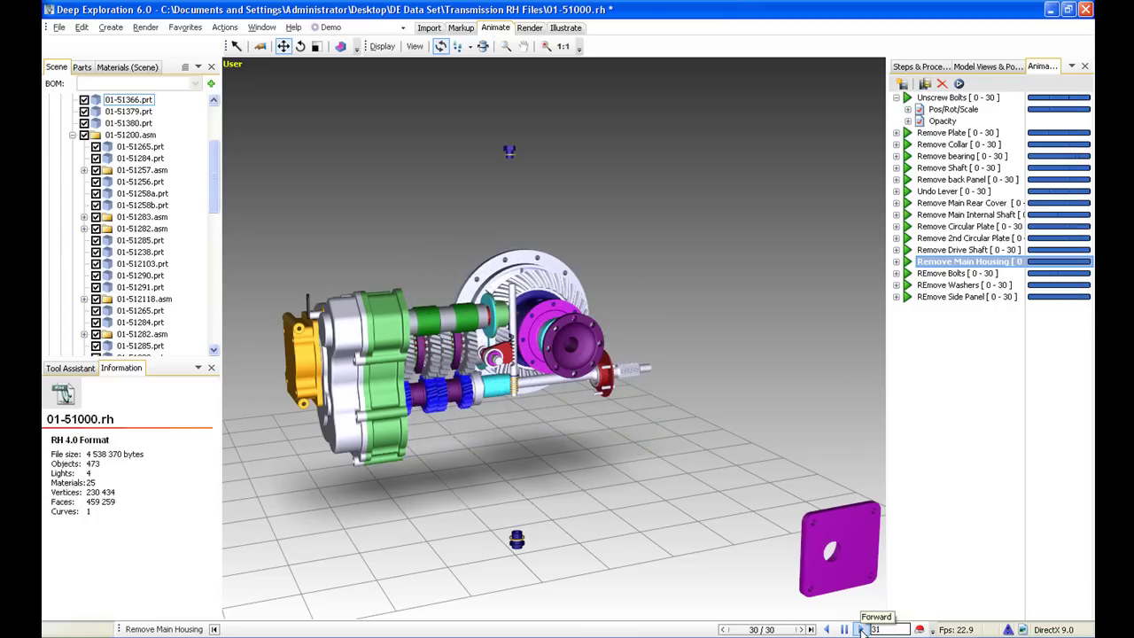
Move the Remove Main Housing sequence to the end of the list and reset all sequences to their start
drag(932, 268, 939, 312)
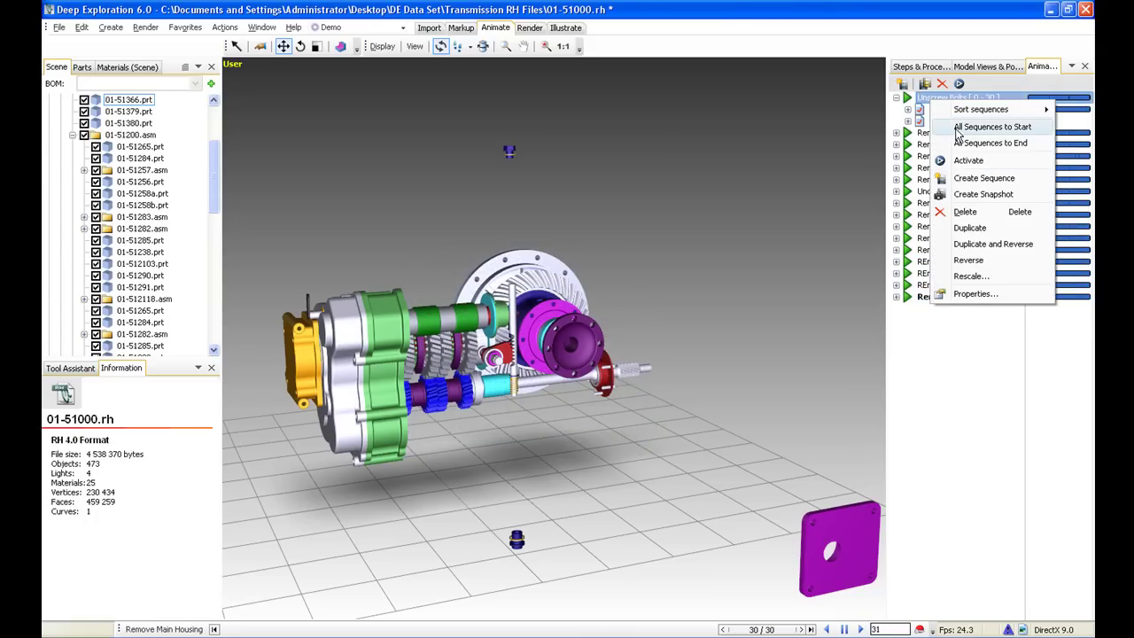
click(958, 130)
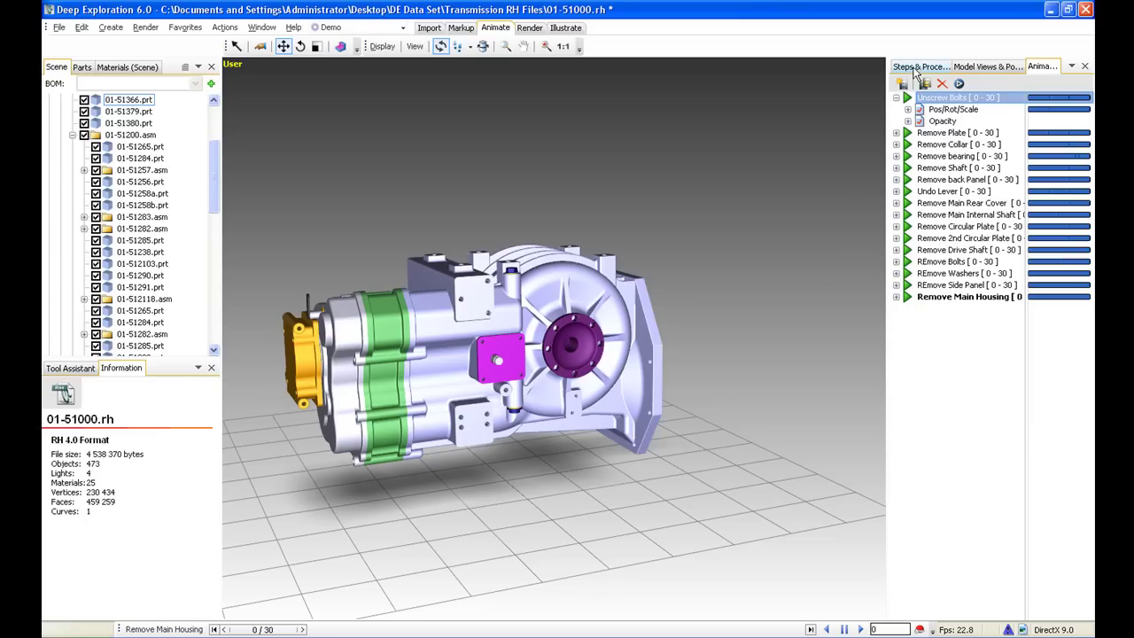
Create a process step named "Remove Main Housing" from a close-up view of the housing's side, using the same text as its description
click(919, 66)
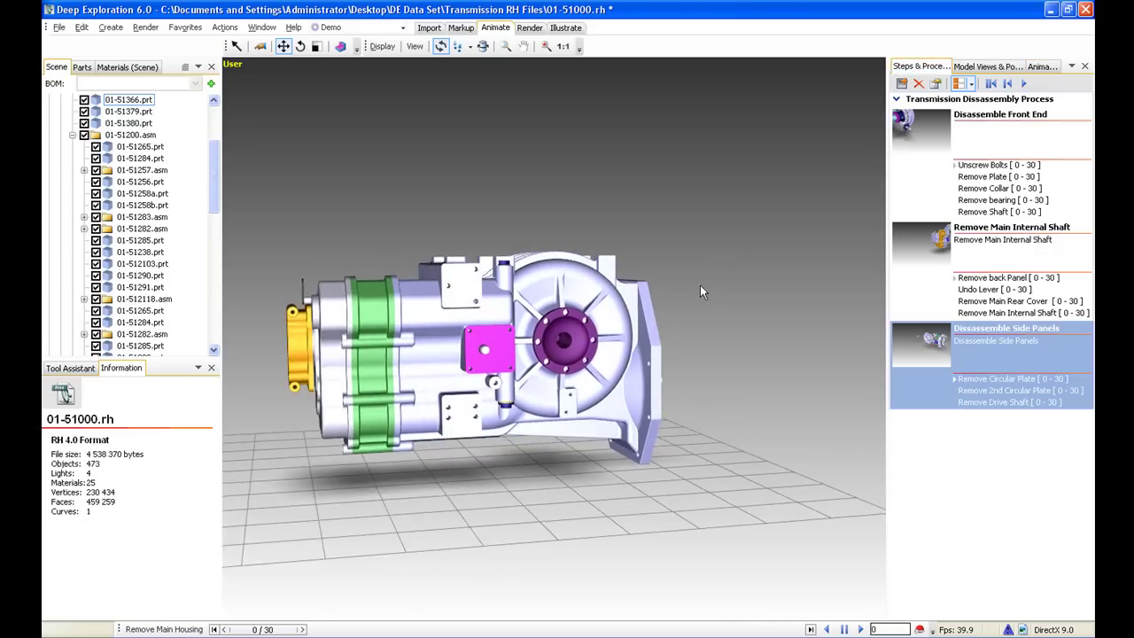
middle_drag(638, 266, 748, 276)
right_drag(747, 275, 726, 288)
middle_drag(727, 288, 734, 288)
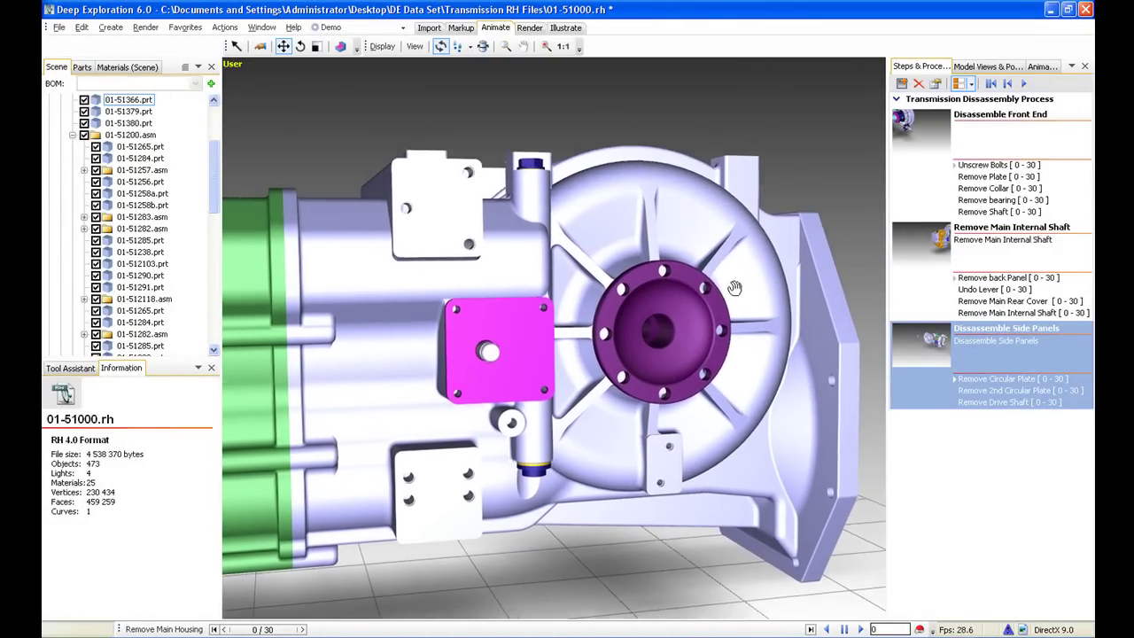
click(901, 83)
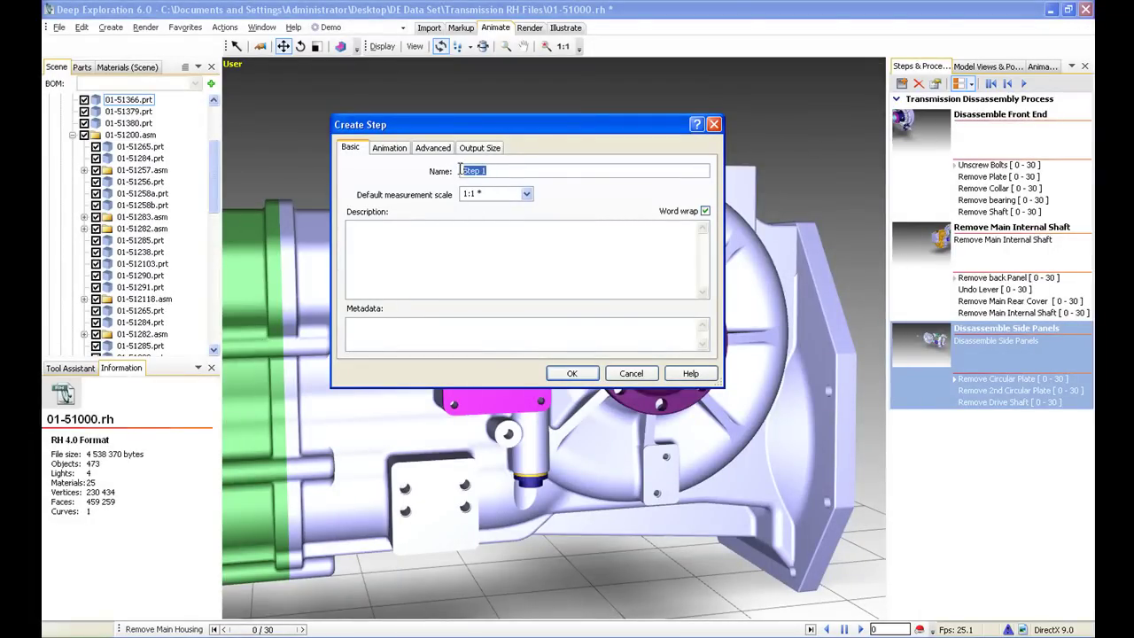
text(Re)
drag(547, 170, 462, 170)
key(ctrl+c)
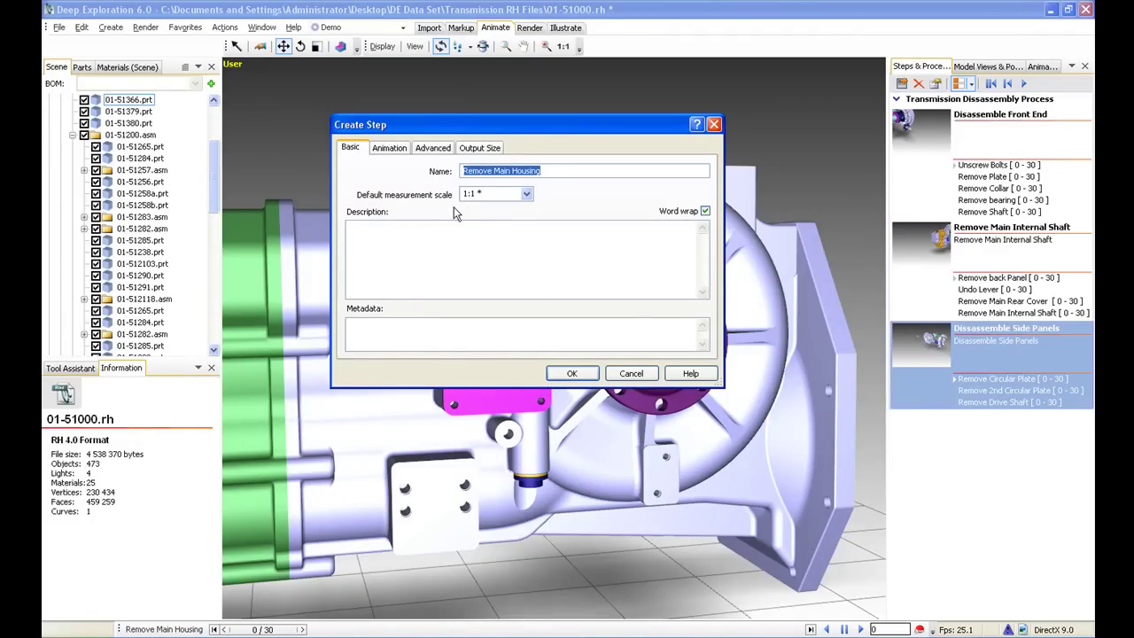
click(394, 244)
key(ctrl+v)
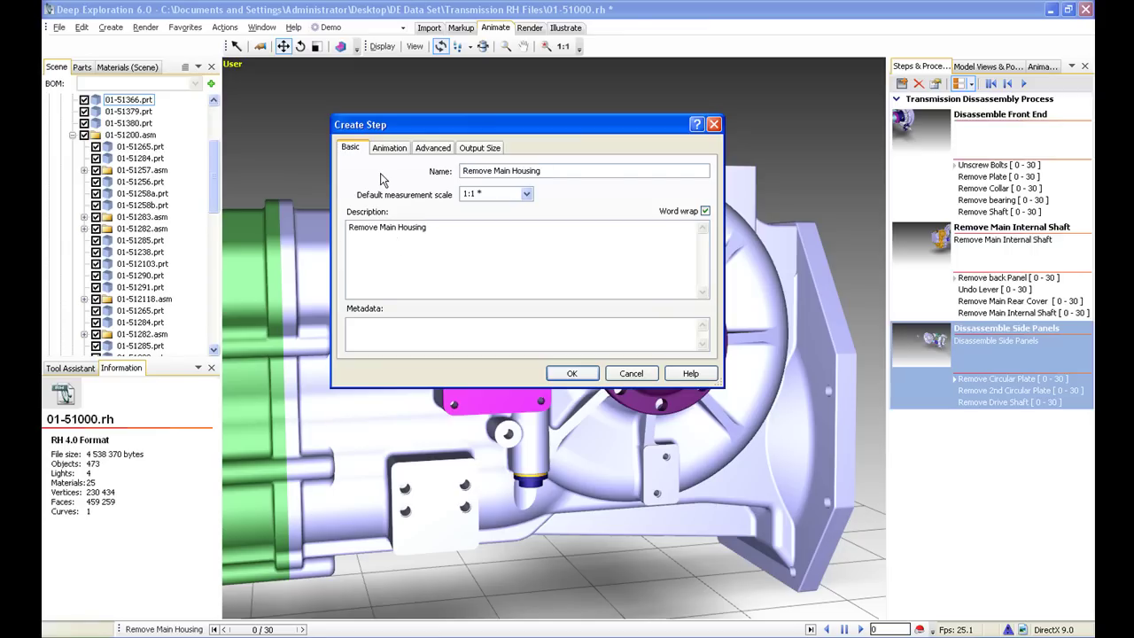
Add the REmove Bolts, REmove Washers, REmove Side Panel and Remove Main Housing sequences, in that order, to the new step
click(389, 148)
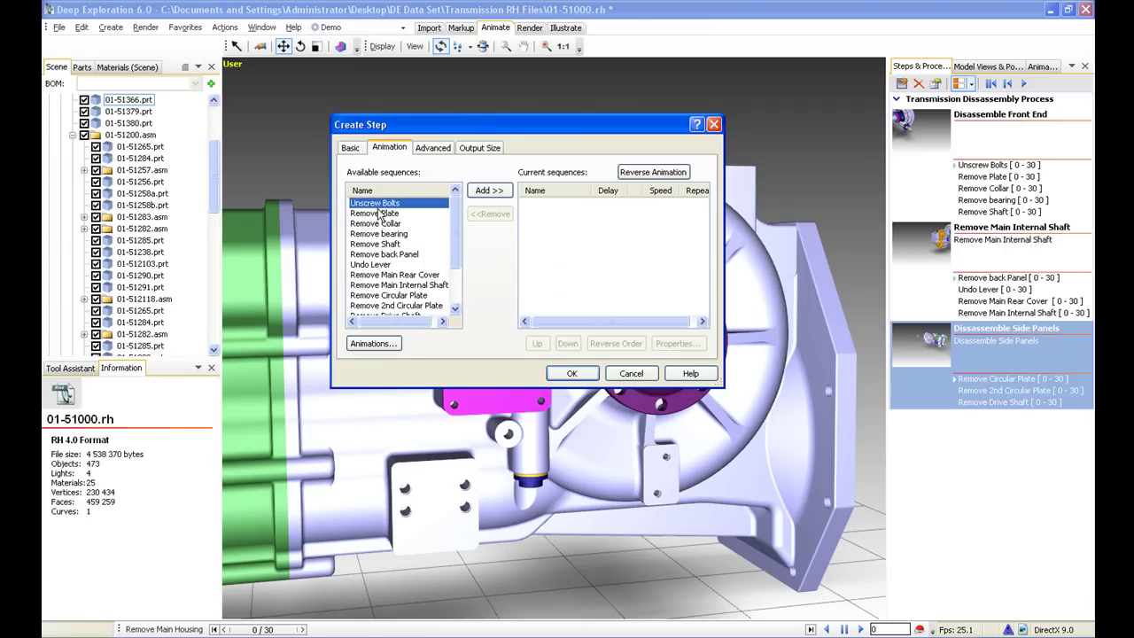
scroll(449, 236, down, 2)
click(394, 276)
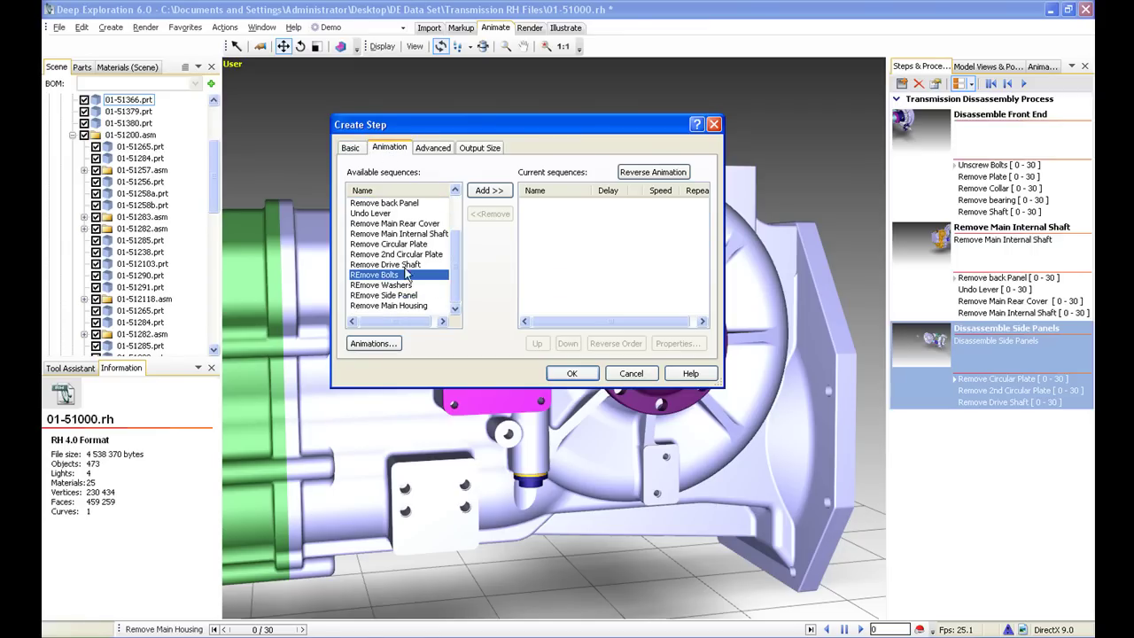
click(490, 190)
click(390, 285)
click(489, 190)
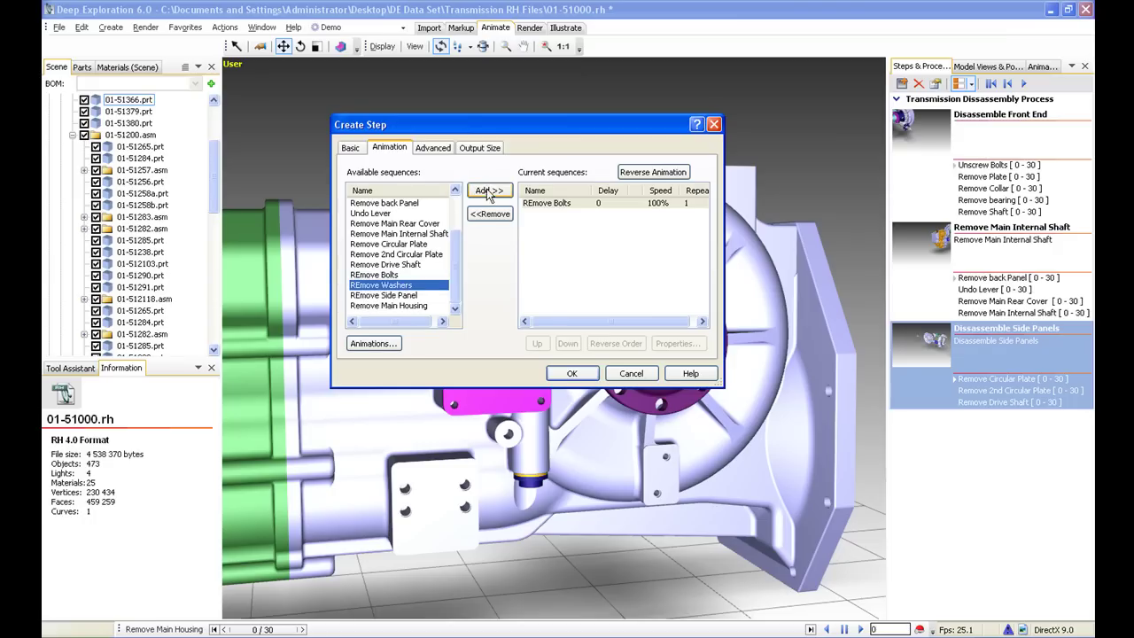
click(390, 295)
click(489, 190)
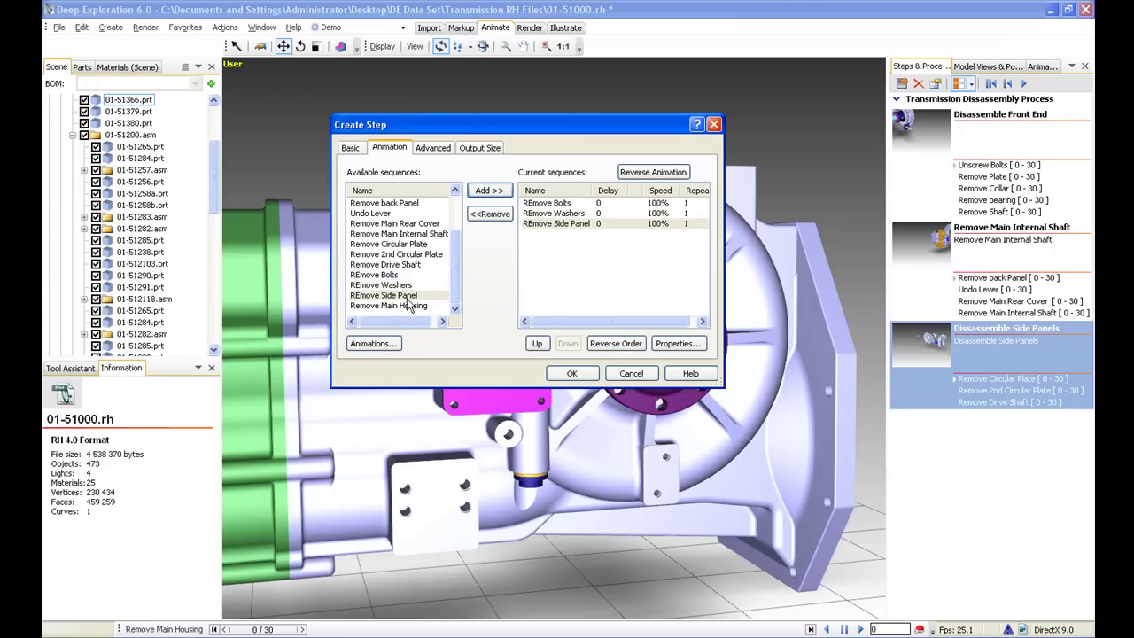
click(409, 305)
click(489, 190)
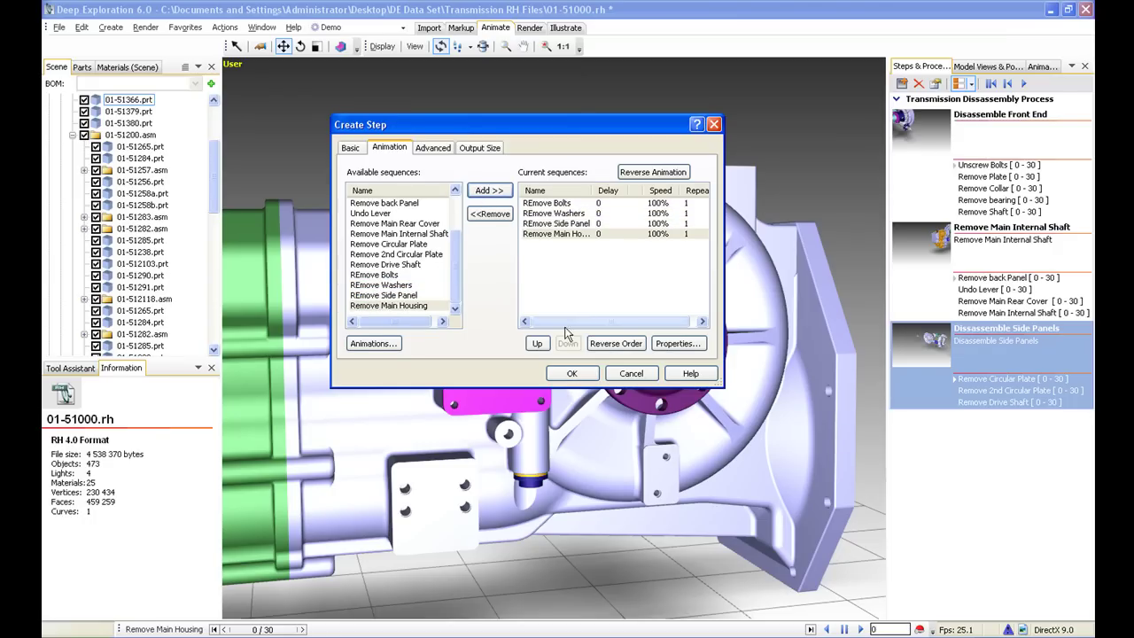
Set the new step's subtitles to show for the whole step and finish creating the step
click(431, 148)
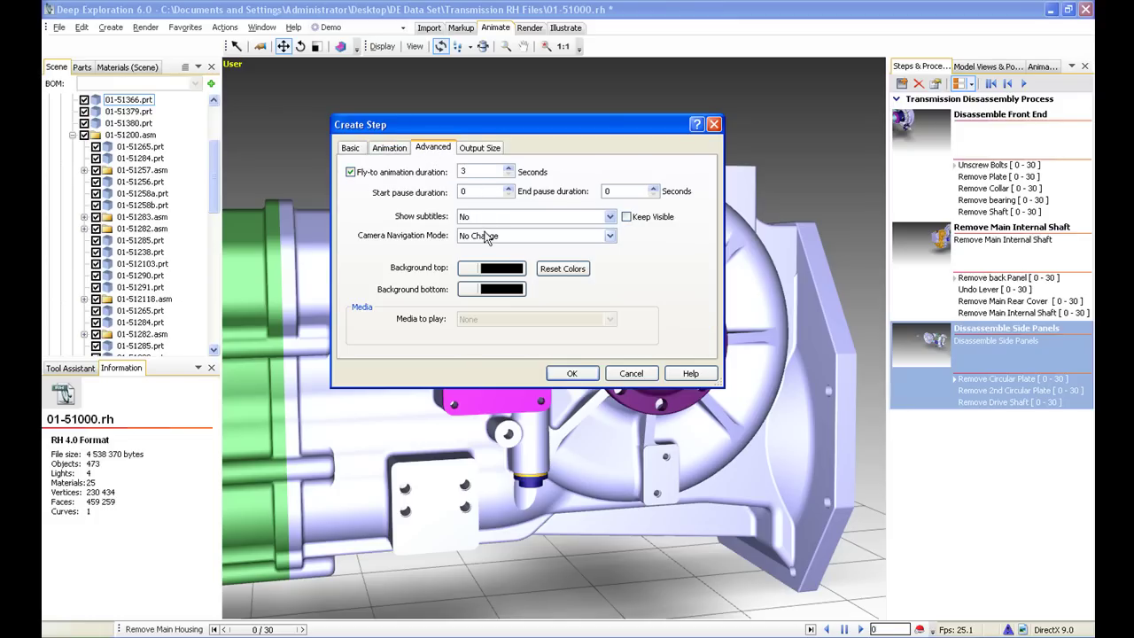
click(609, 216)
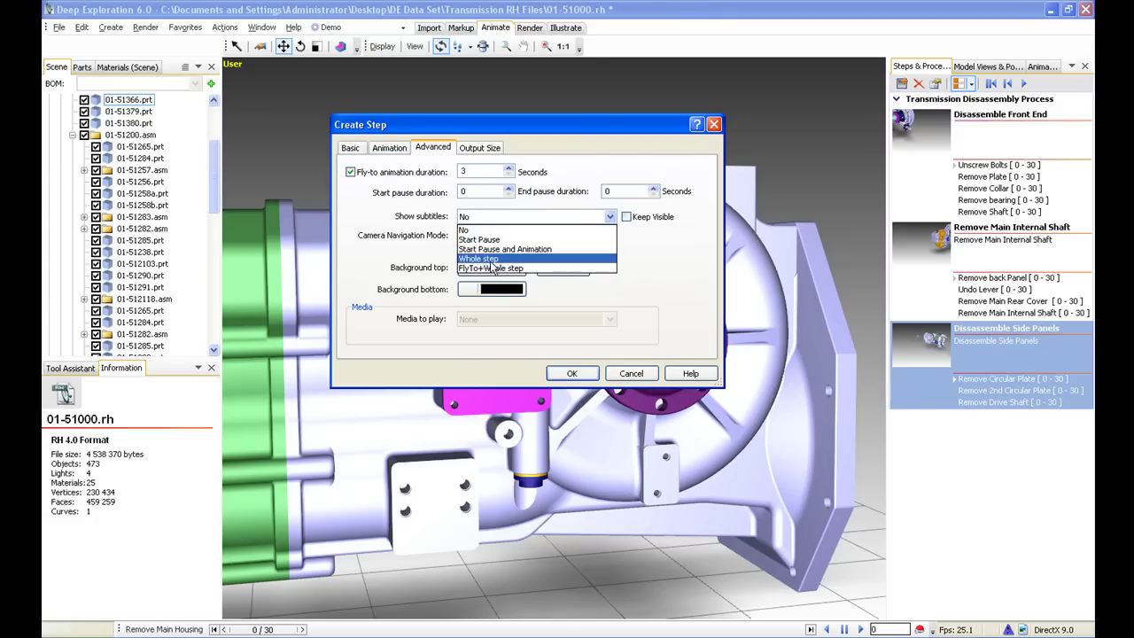
click(496, 266)
click(572, 373)
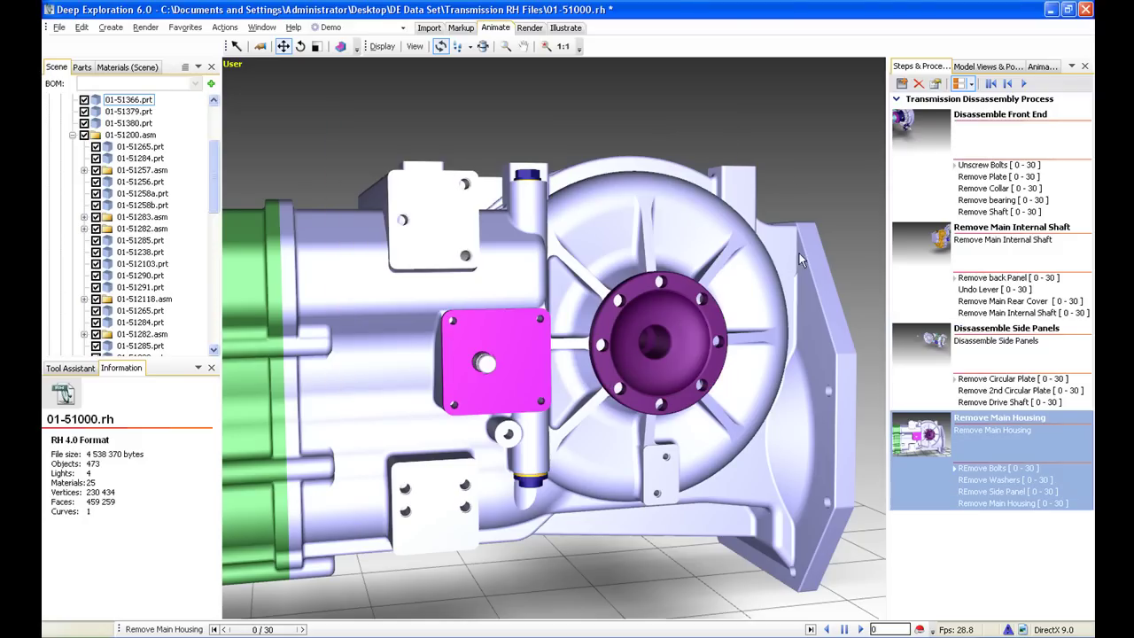
Play the whole Transmission Disassembly Process, starting from the Disassemble Front End step
click(917, 100)
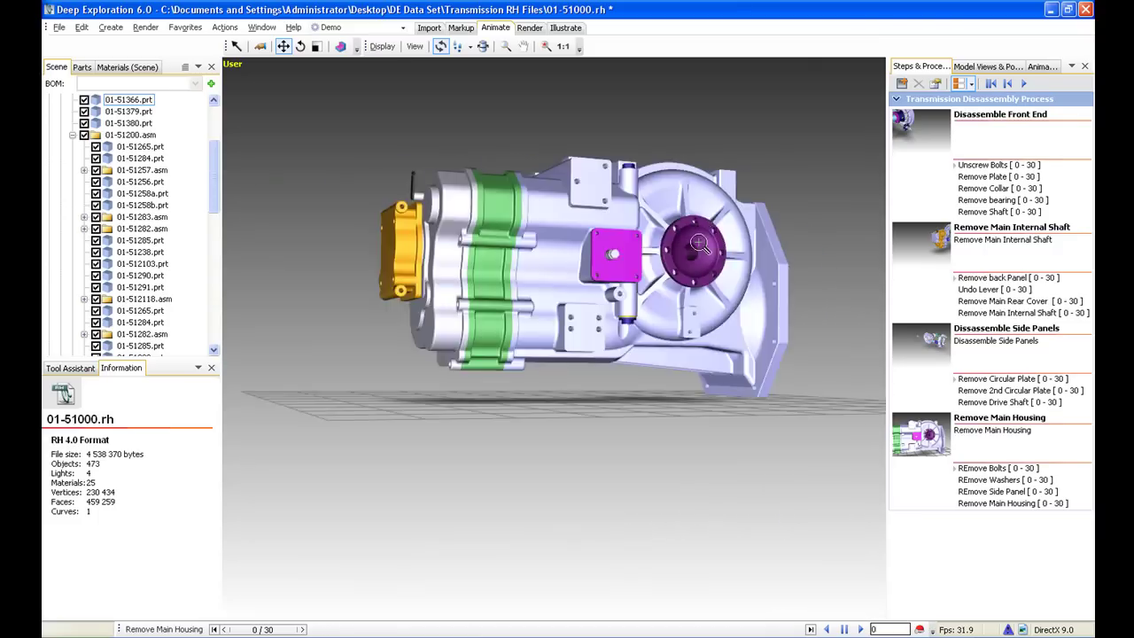
click(930, 131)
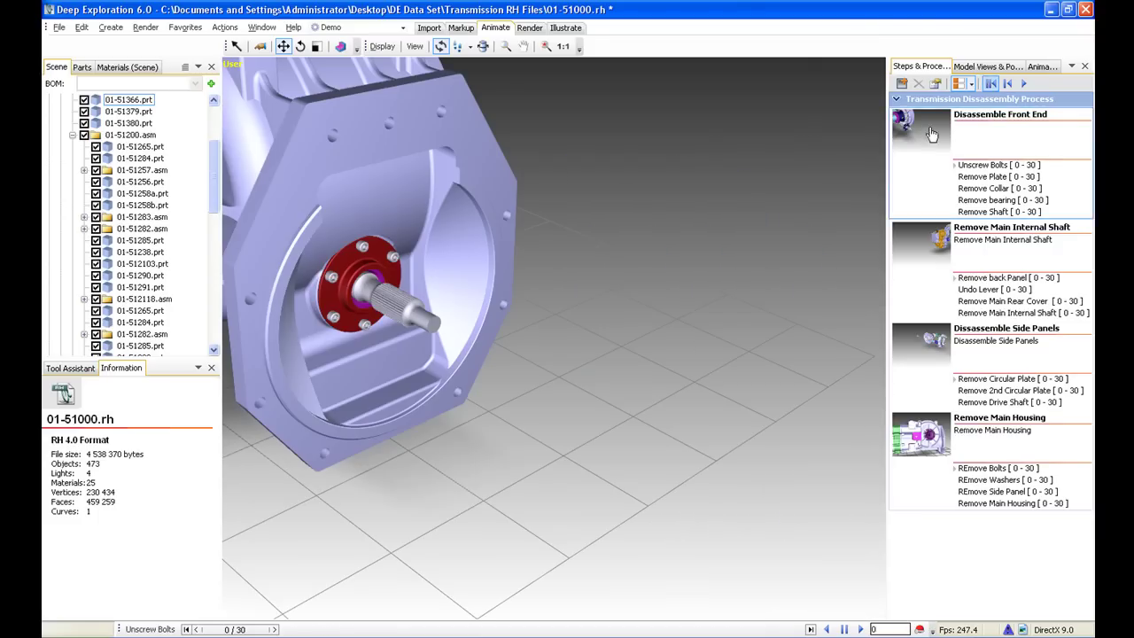
click(1024, 84)
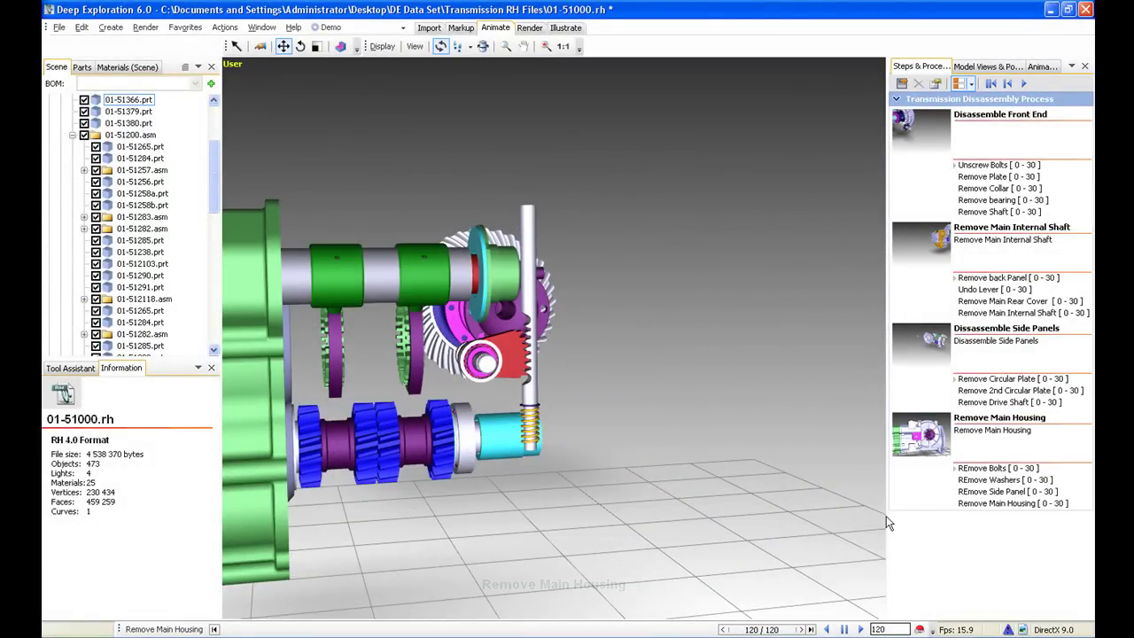
Duplicate the Remove Main Housing step within the Transmission Disassembly Process
click(916, 481)
right_click(915, 479)
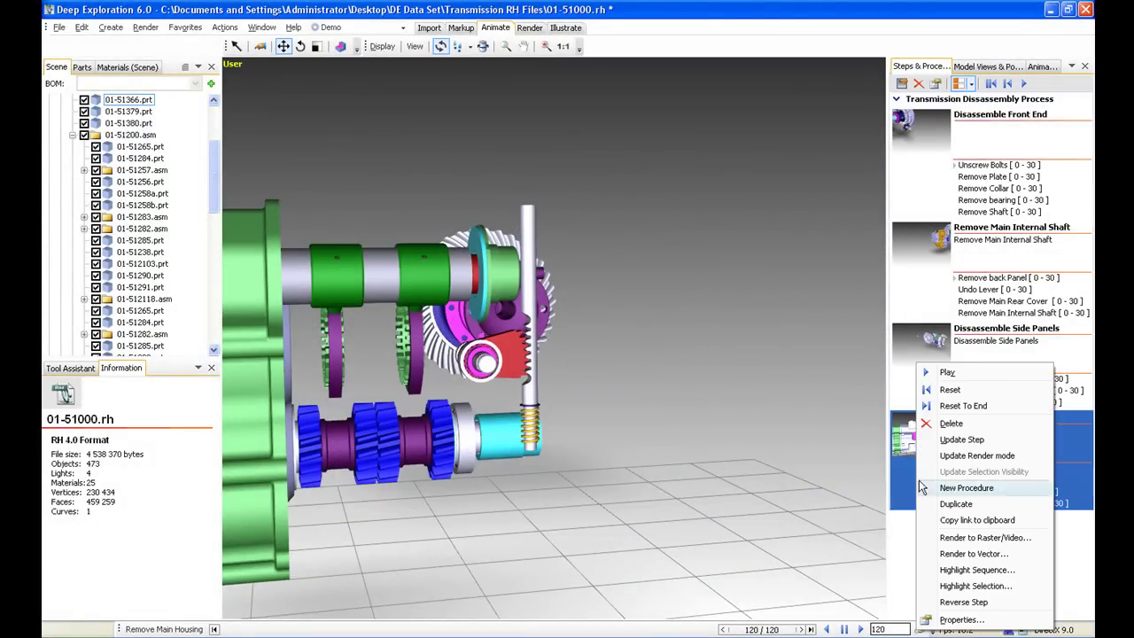
click(955, 504)
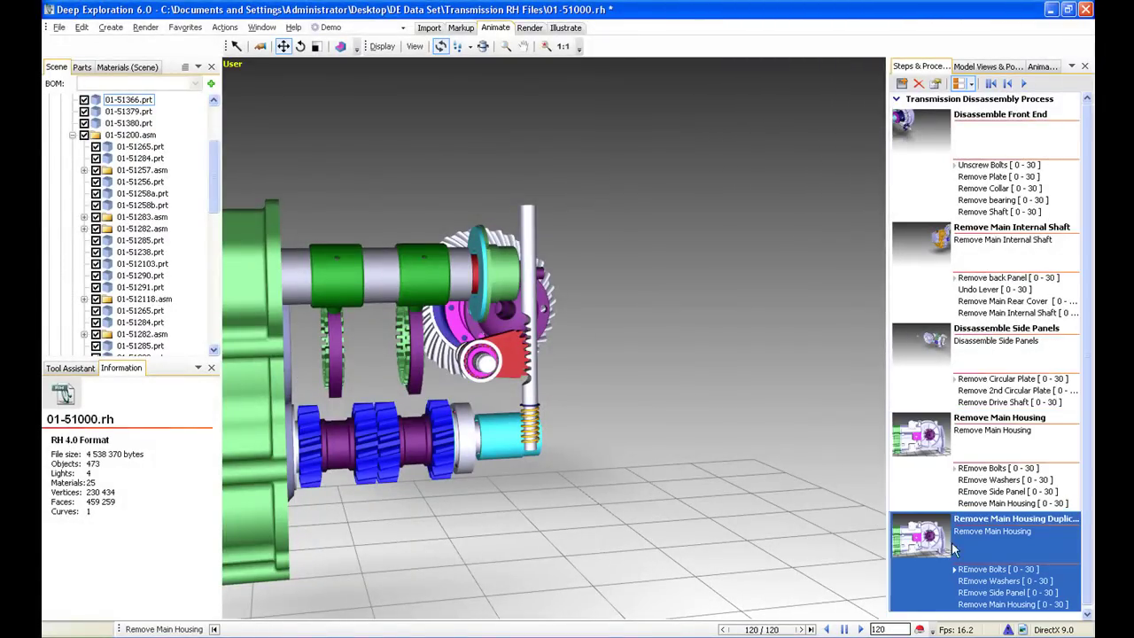
Reverse the duplicated Remove Main Housing step and play it back
right_click(917, 584)
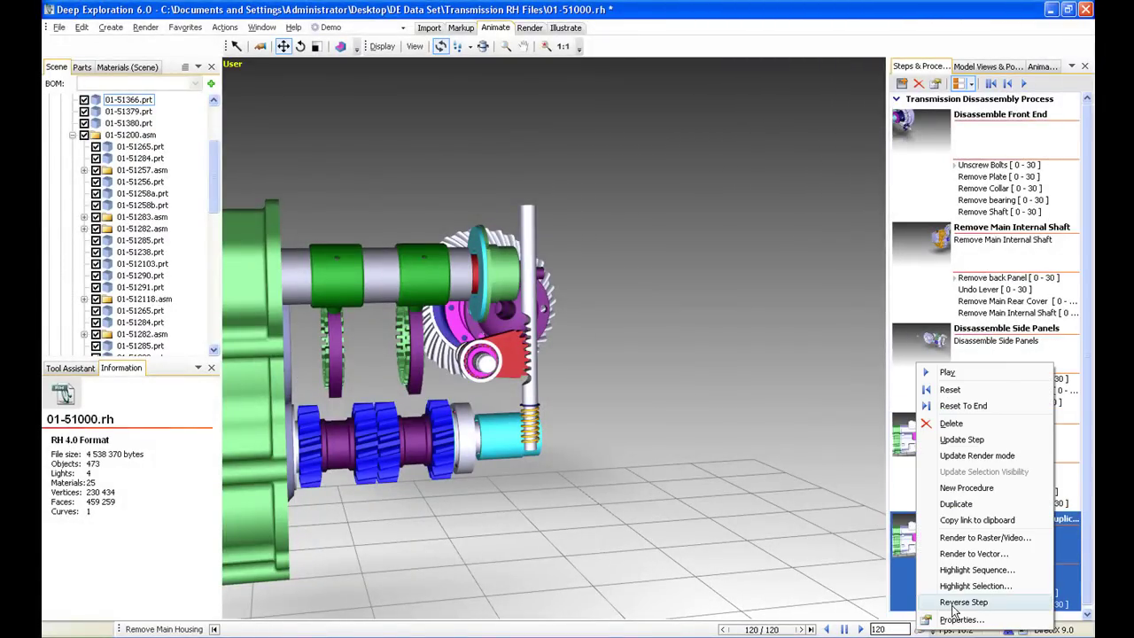
click(954, 604)
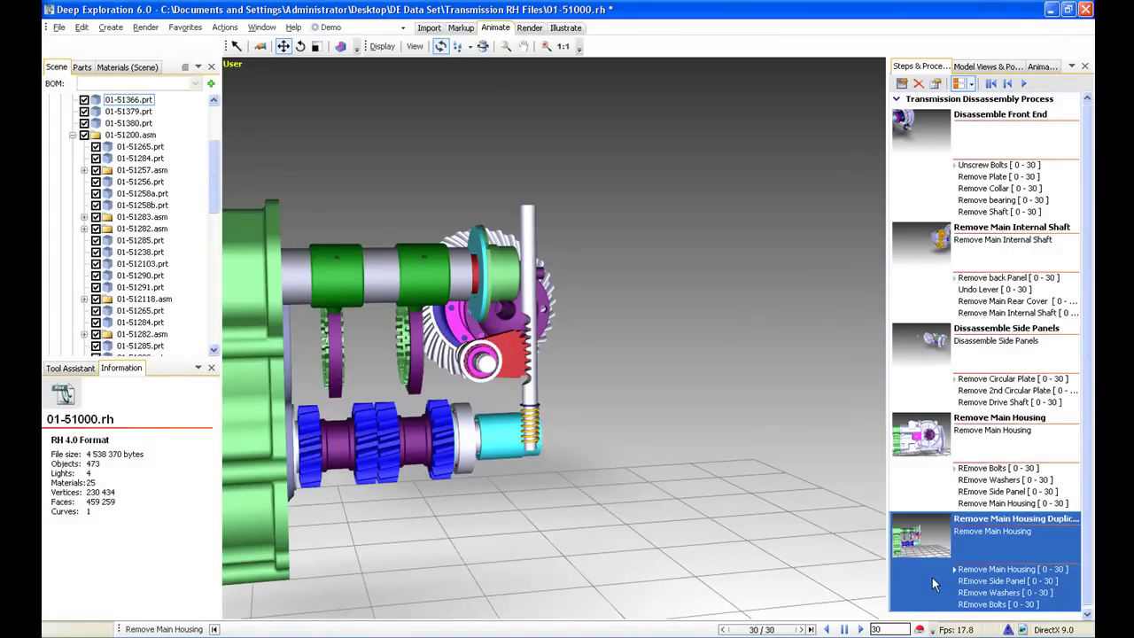
double_click(932, 577)
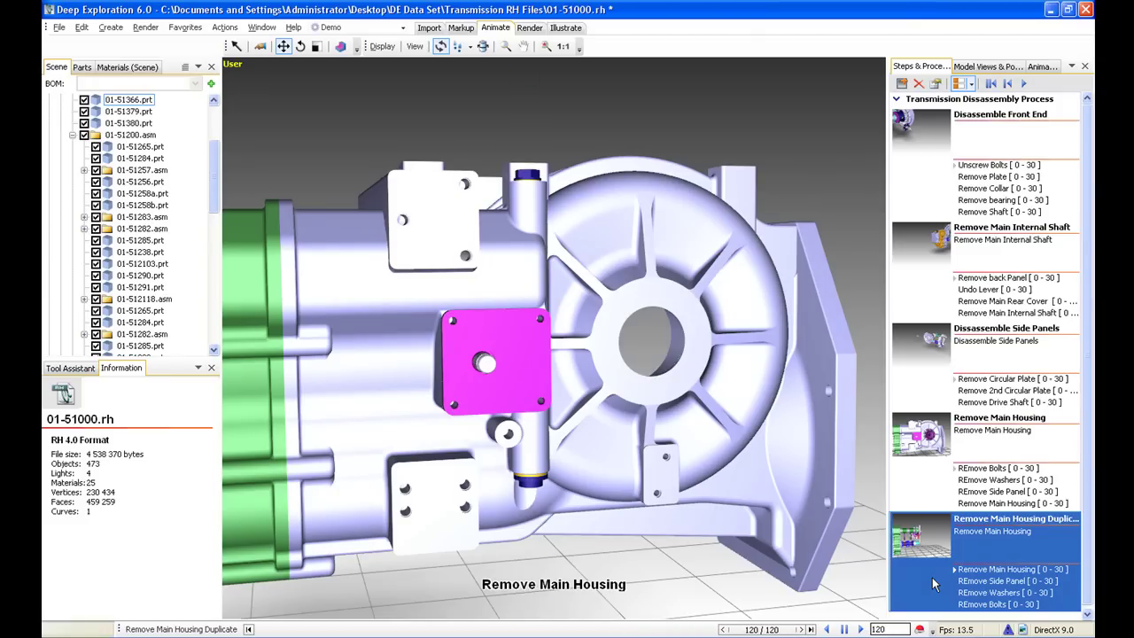
Examine the file formats available for rendering the whole procedure to raster or video, and leave without rendering
right_click(1054, 104)
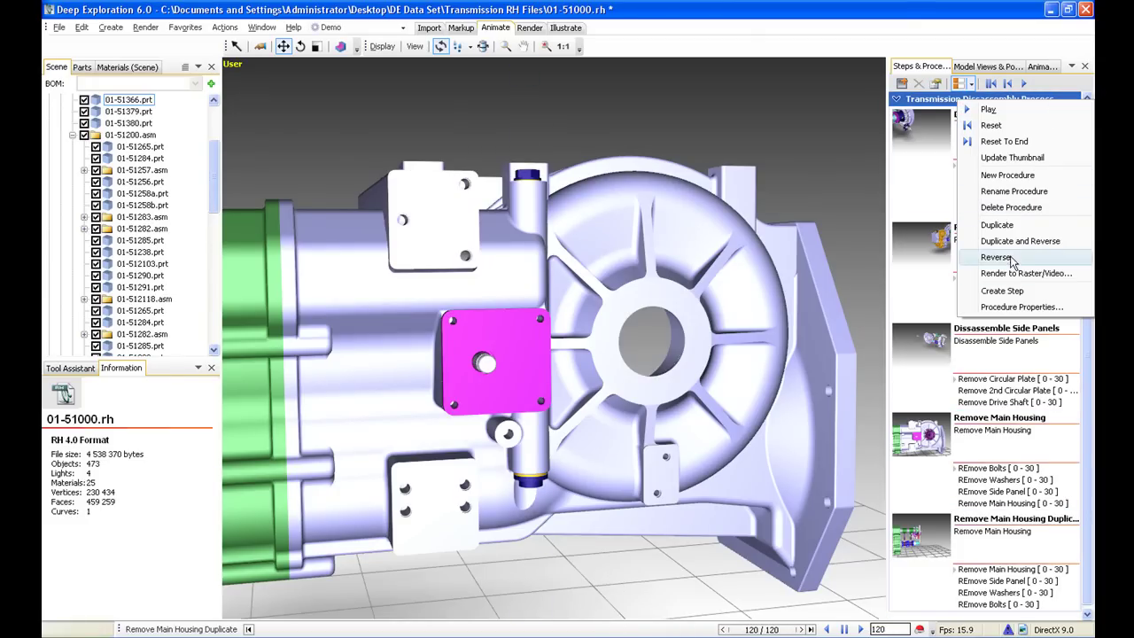
click(1011, 273)
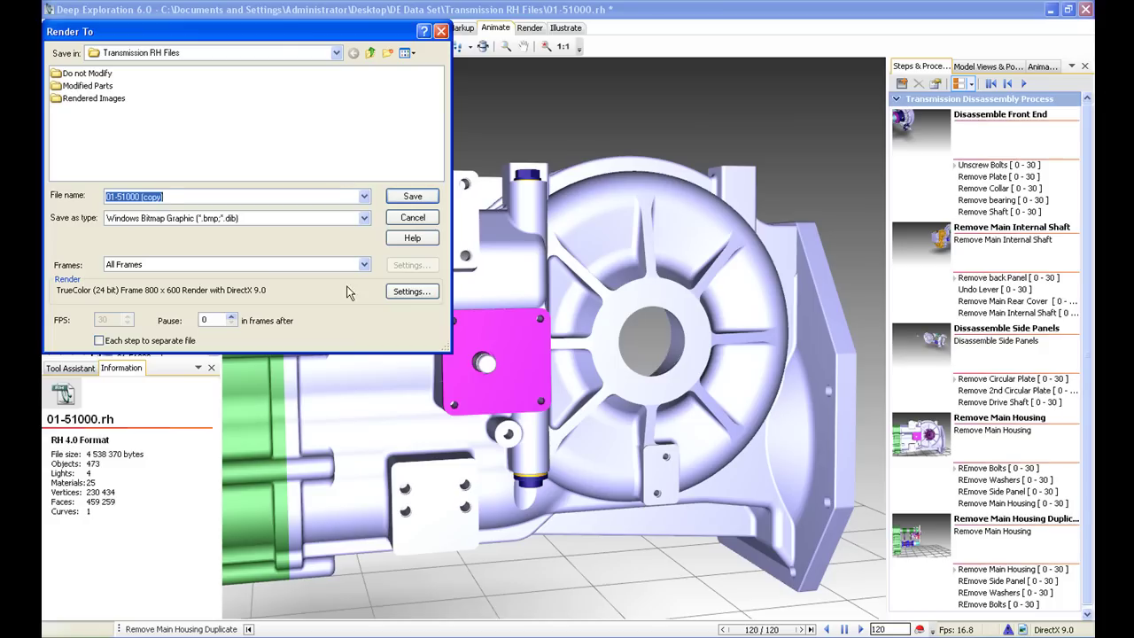
click(363, 218)
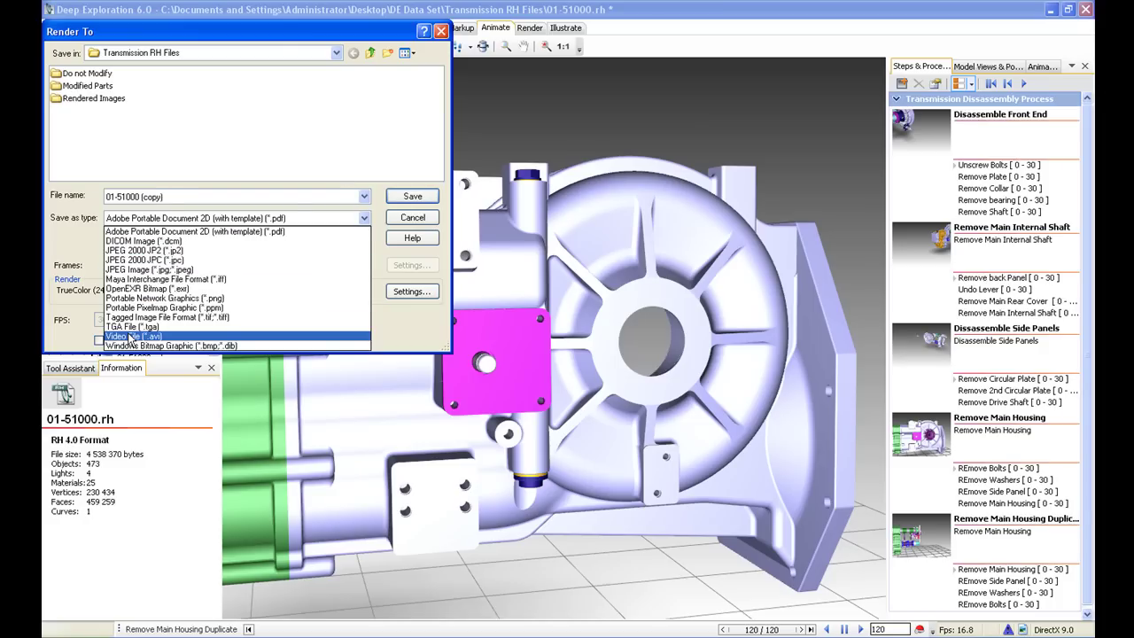
click(391, 321)
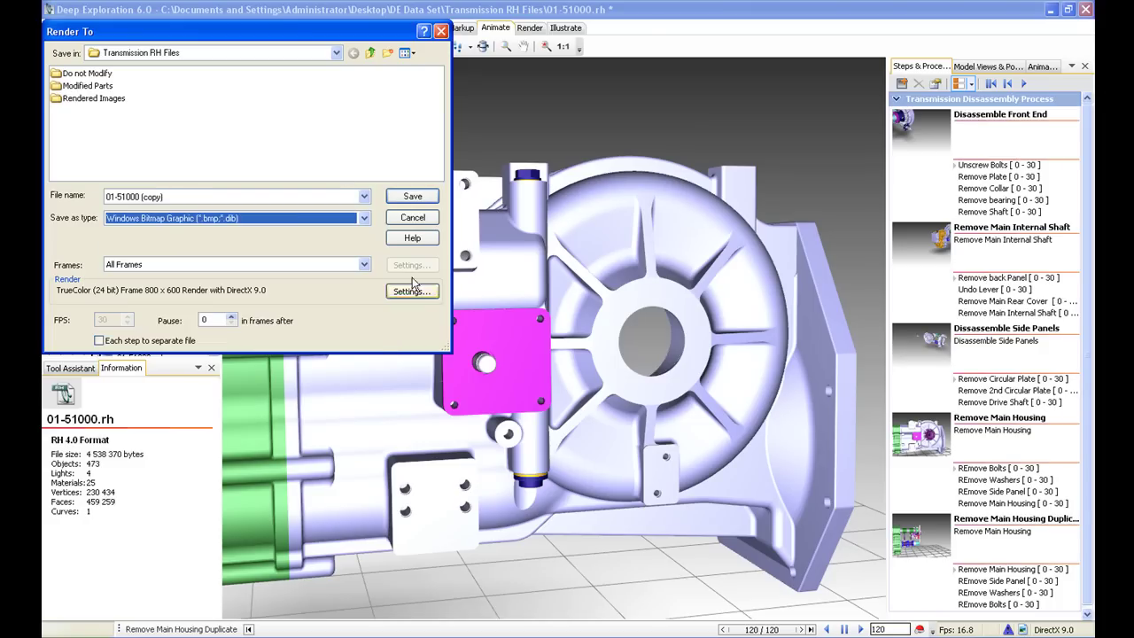
click(414, 217)
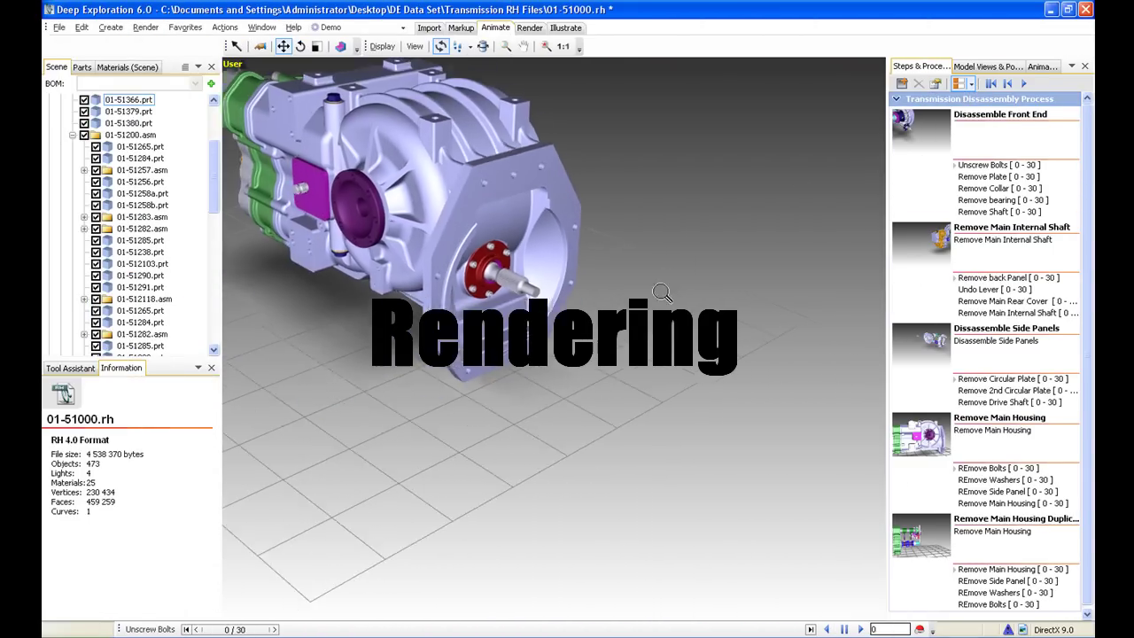
Hide the main housing 01-51100.prt and the square magenta side panel 01-51366.prt to expose the internal gears
right_drag(661, 293, 651, 293)
middle_drag(651, 293, 718, 358)
drag(719, 358, 721, 309)
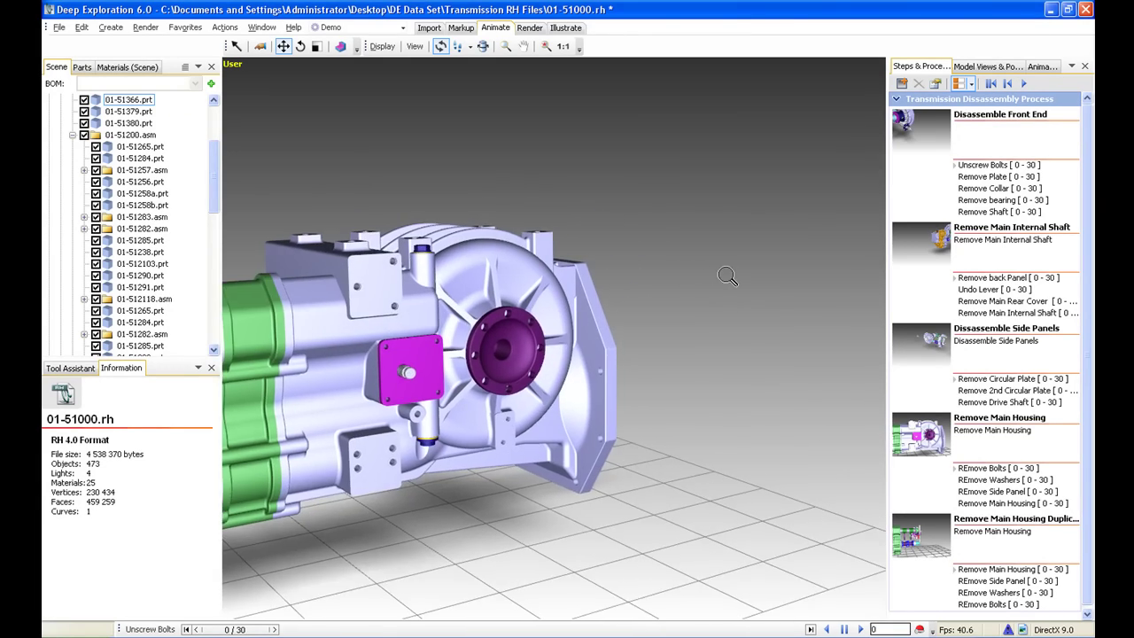
click(627, 242)
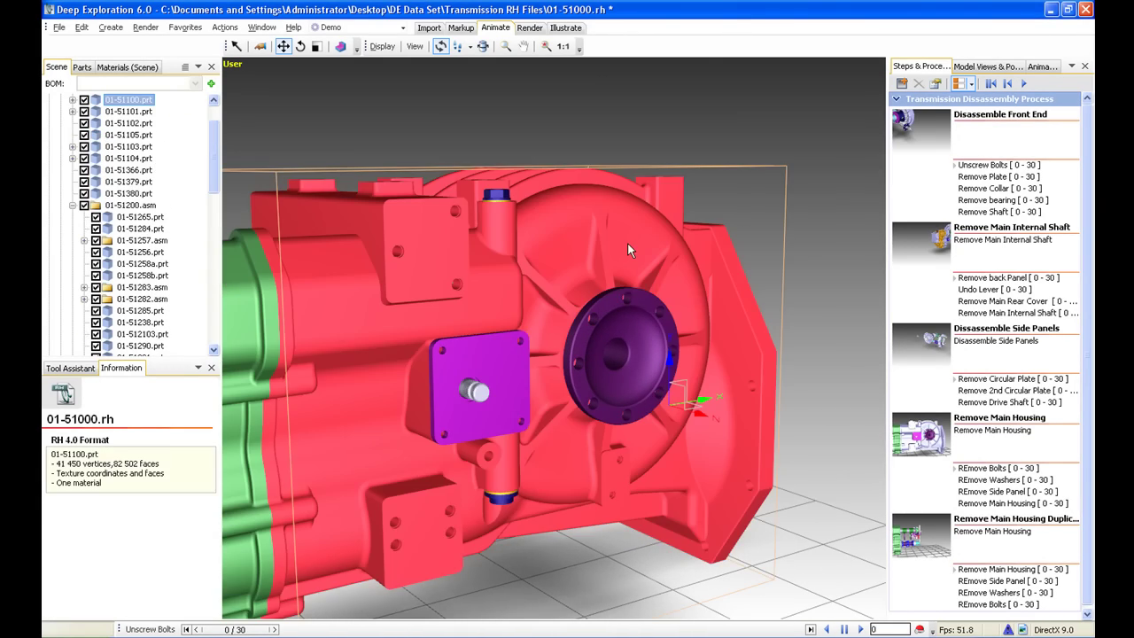
key(h)
drag(627, 243, 492, 248)
click(430, 344)
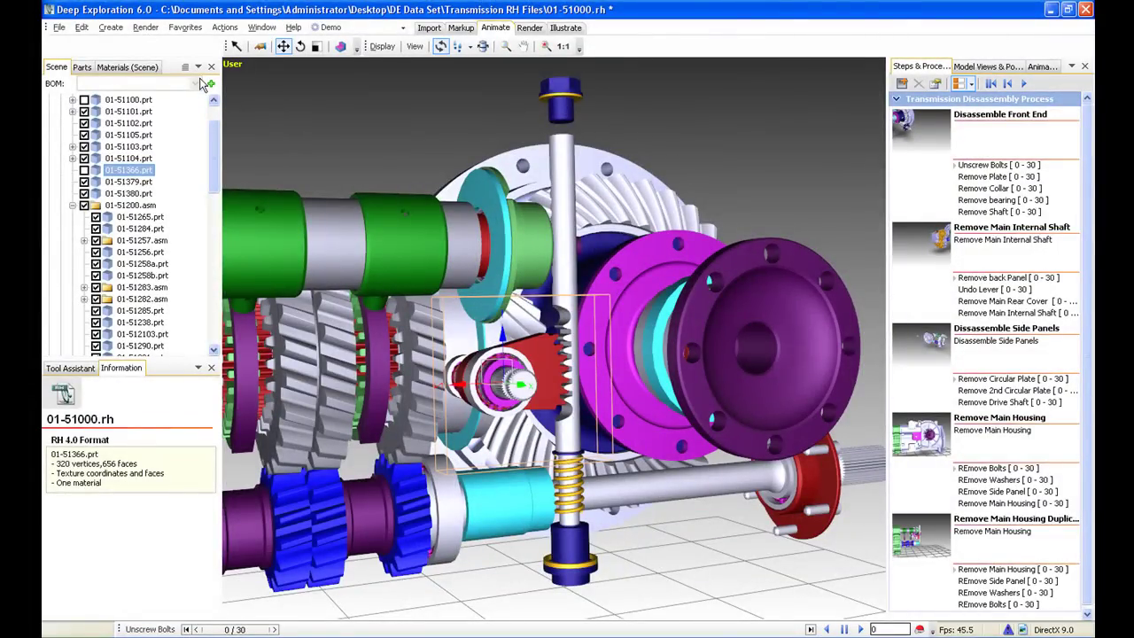
Open the 01-513070 file, saving the changed transmission scene as 01-51000 in Right Hemisphere Binary (.rh) format
click(61, 26)
click(79, 60)
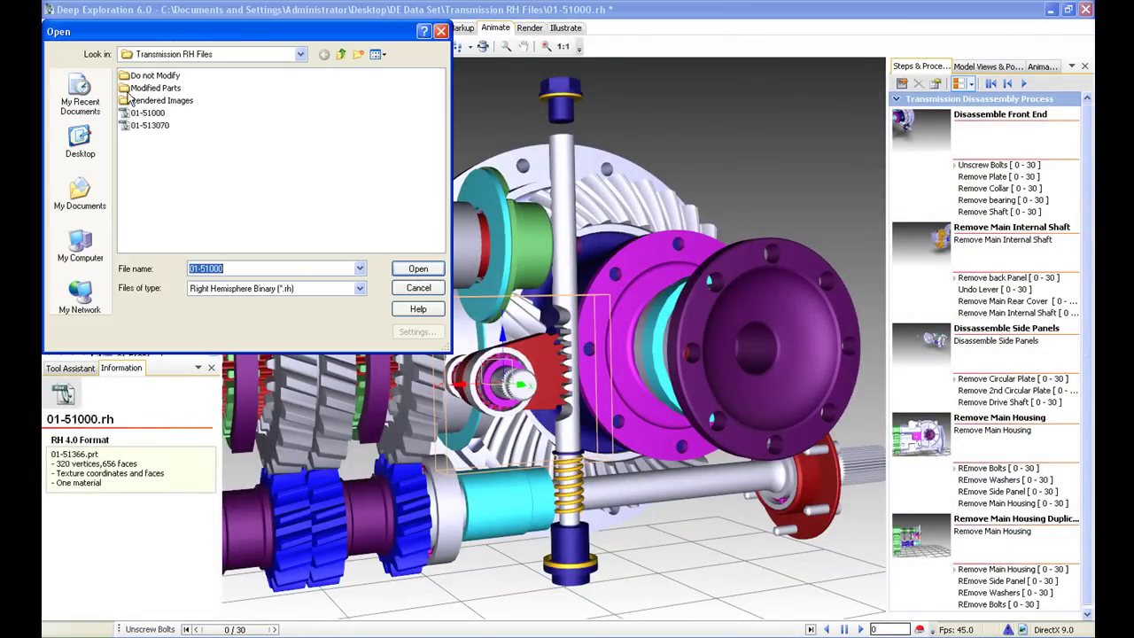
double_click(144, 124)
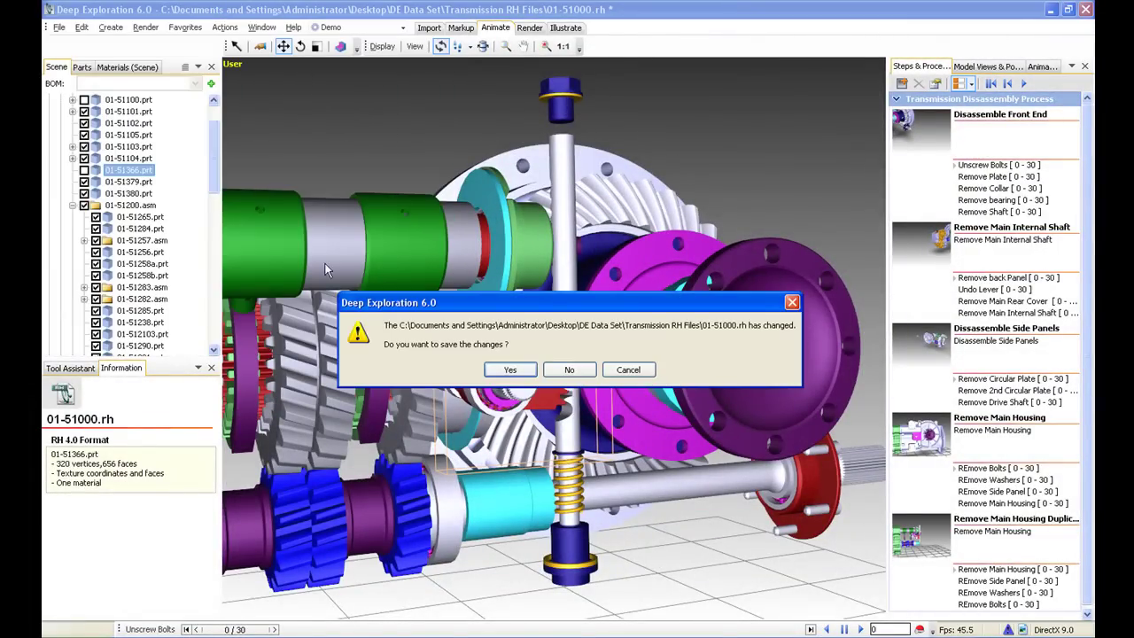
click(510, 369)
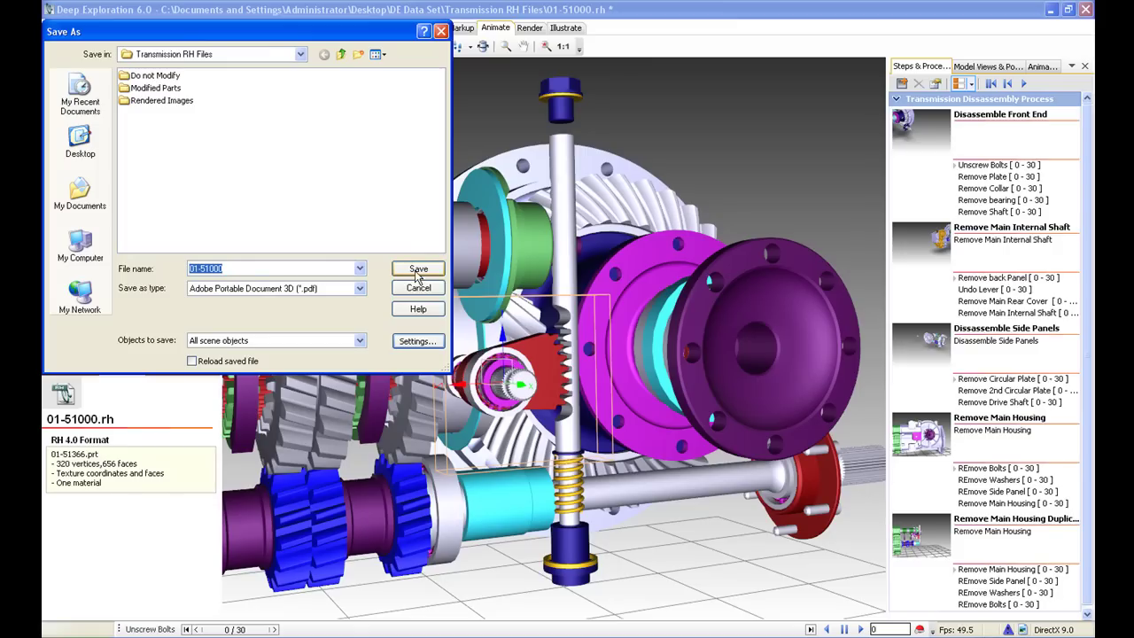
click(360, 288)
scroll(250, 354, up, 3)
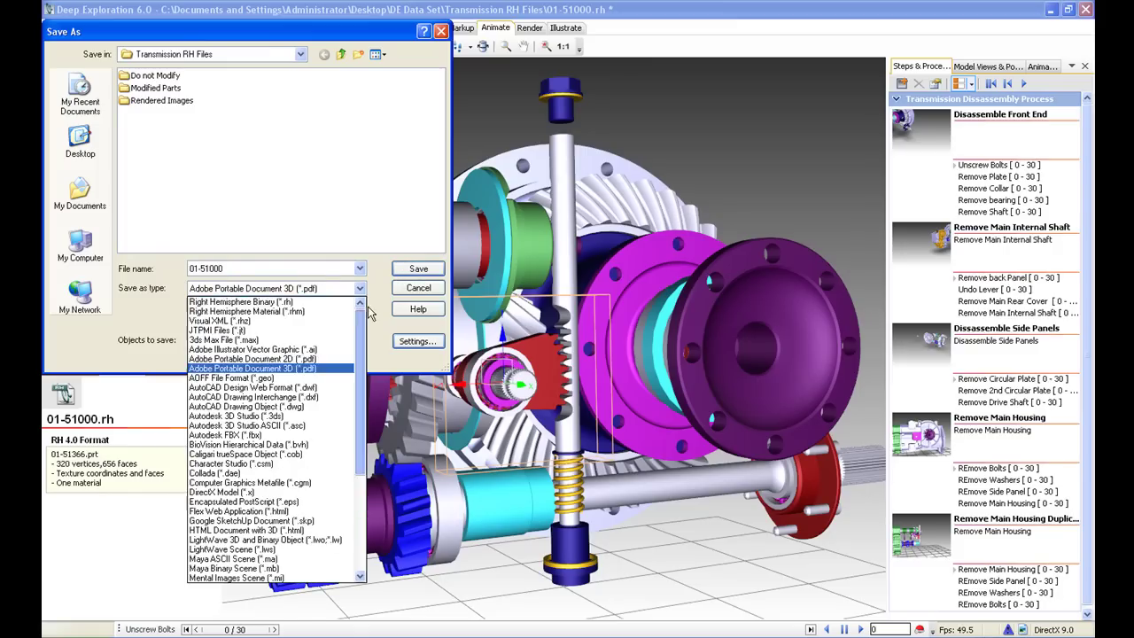
click(250, 302)
click(414, 270)
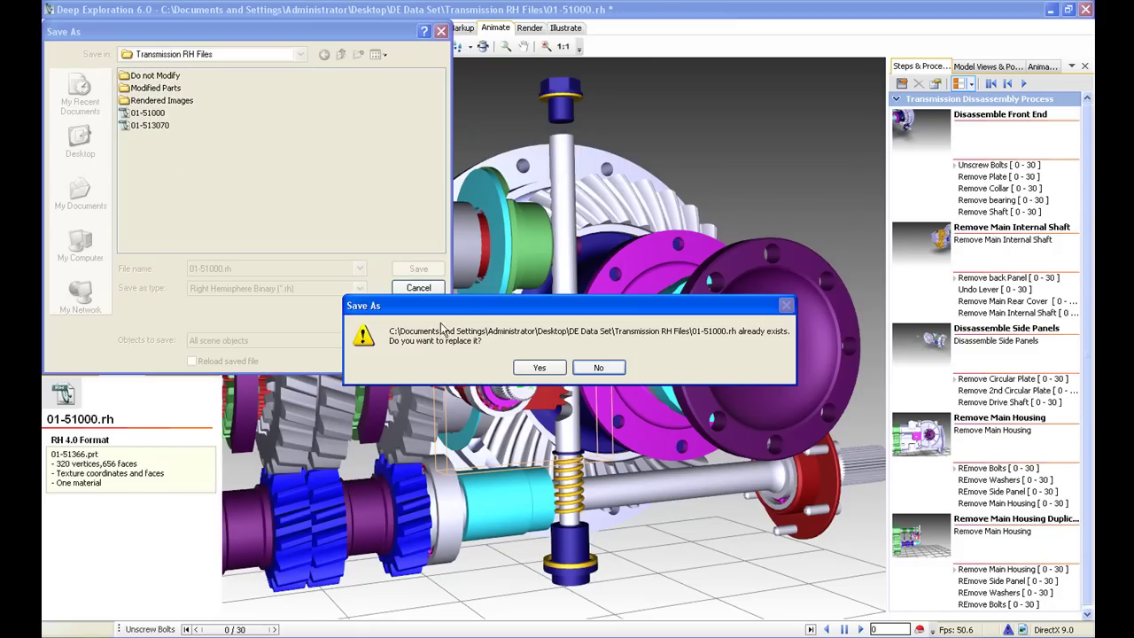
Save the transmission scene over the existing 01-51000.rh file
click(534, 367)
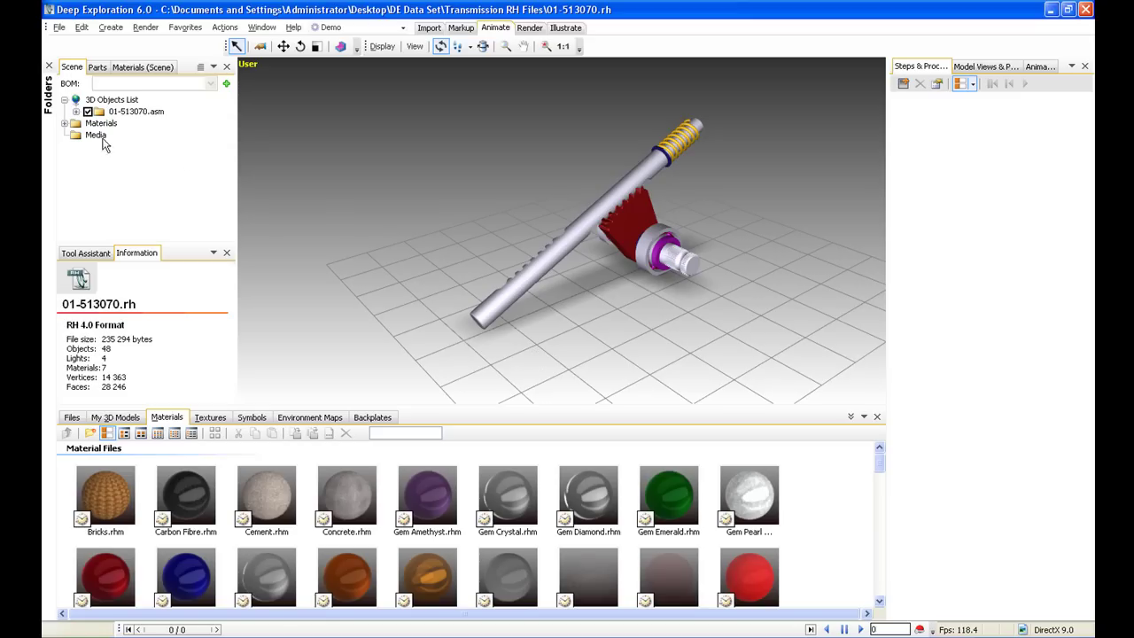
Examine the materials listed in the scene tree and look through the whole library of material files
click(65, 124)
click(111, 147)
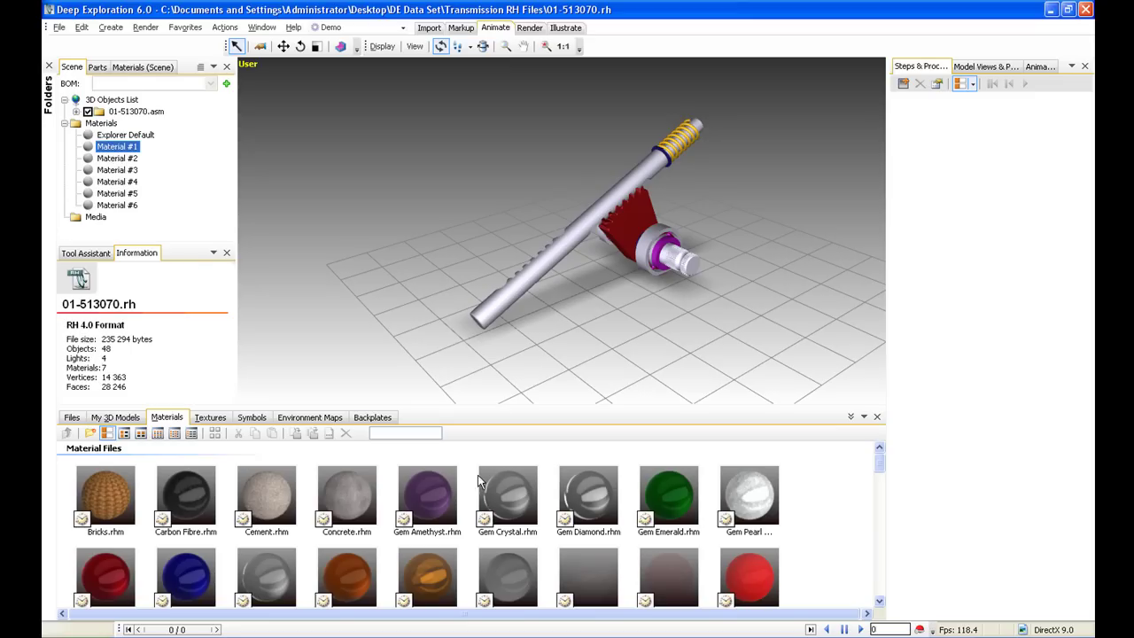
scroll(881, 470, down, 1)
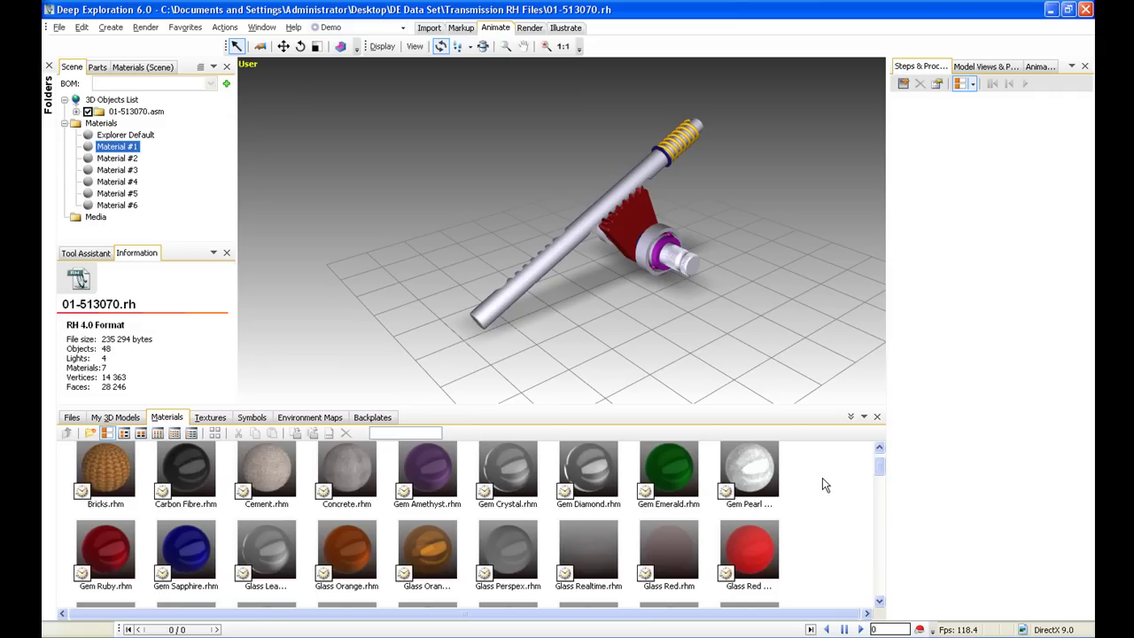
click(822, 484)
scroll(824, 485, down, 3)
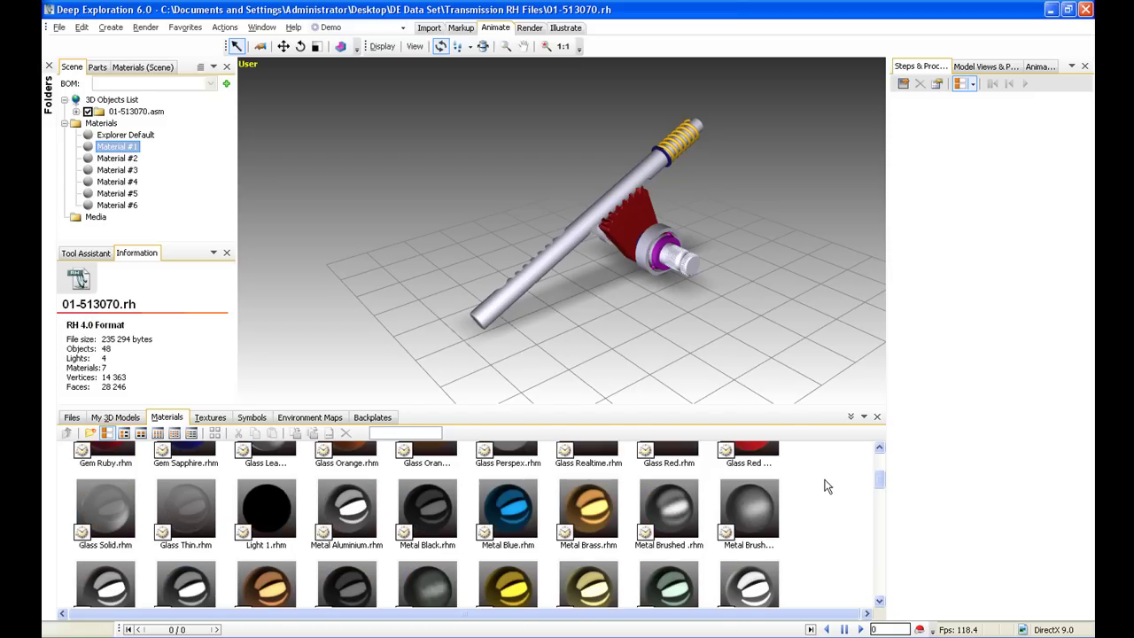
scroll(826, 486, down, 10)
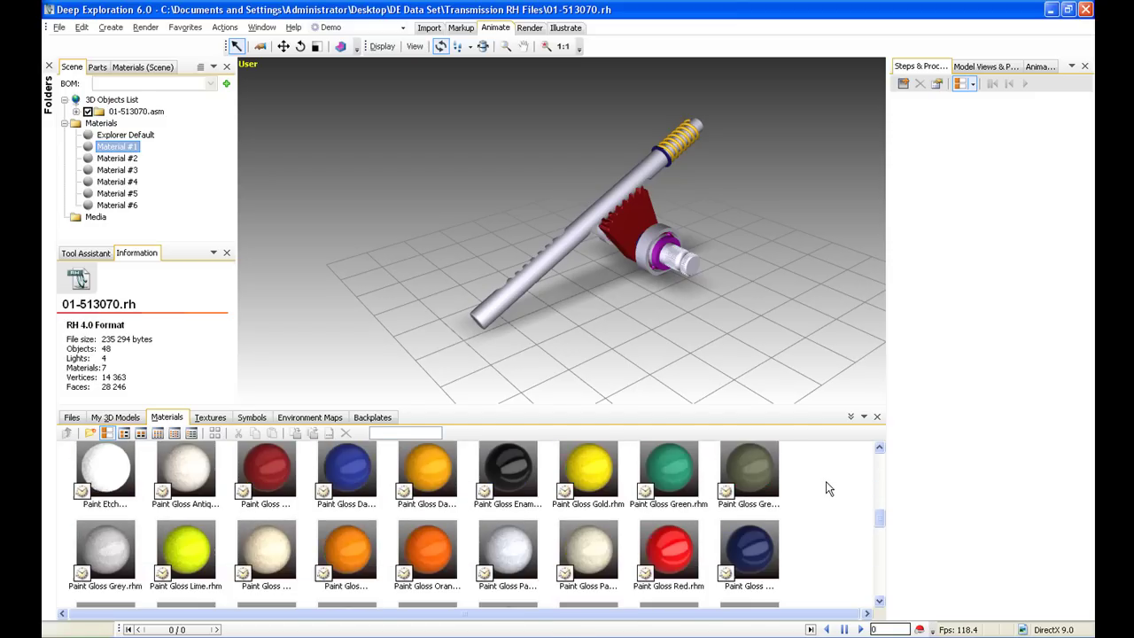
scroll(825, 488, down, 8)
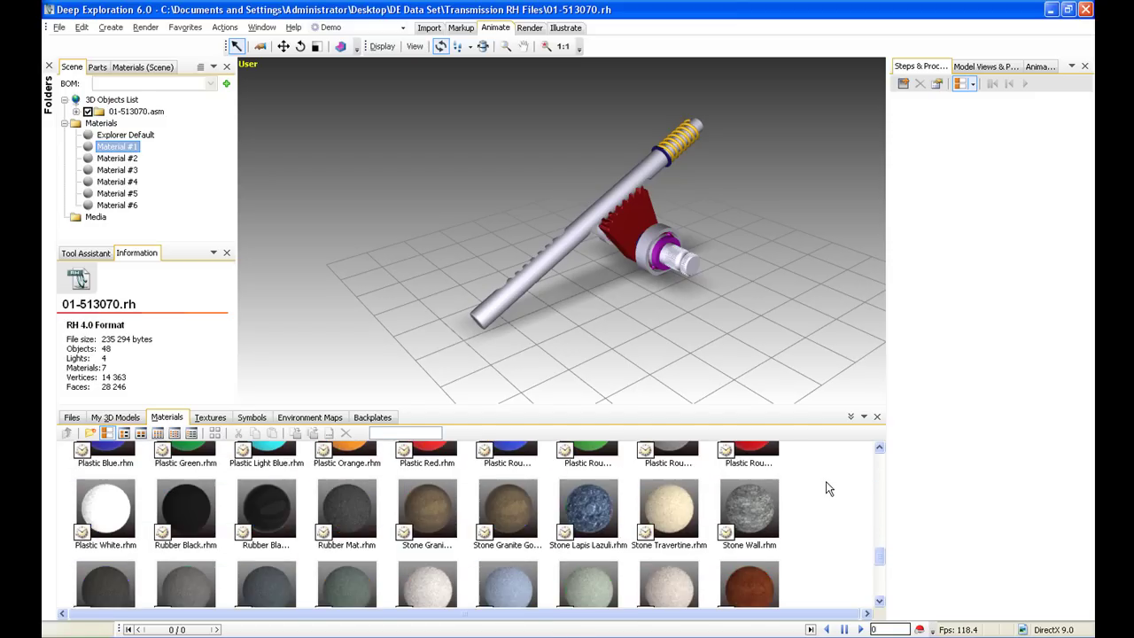
scroll(825, 488, down, 10)
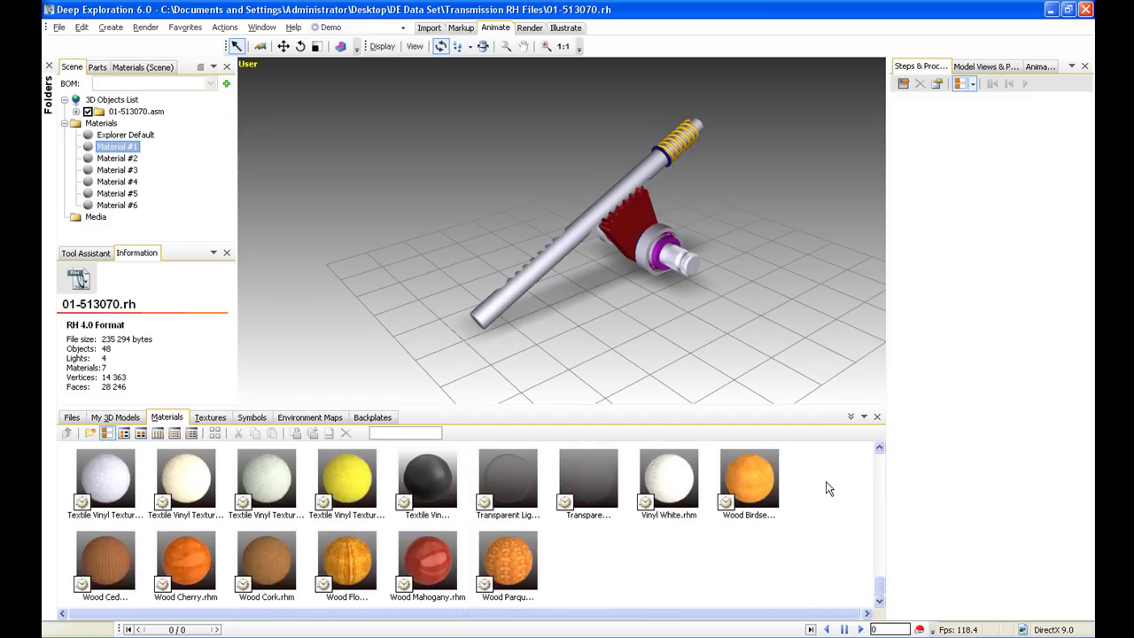
scroll(826, 488, up, 15)
scroll(827, 481, up, 15)
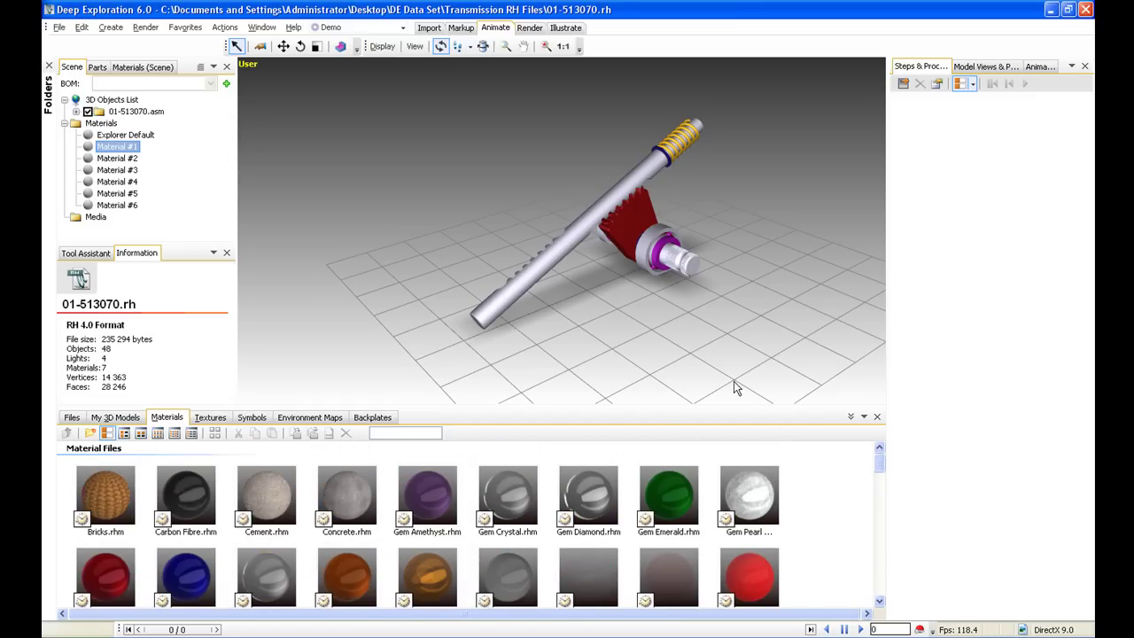
Apply the Carbon Fibre library material to the long toothed shaft
scroll(685, 325, up, 5)
click(186, 503)
drag(186, 503, 361, 359)
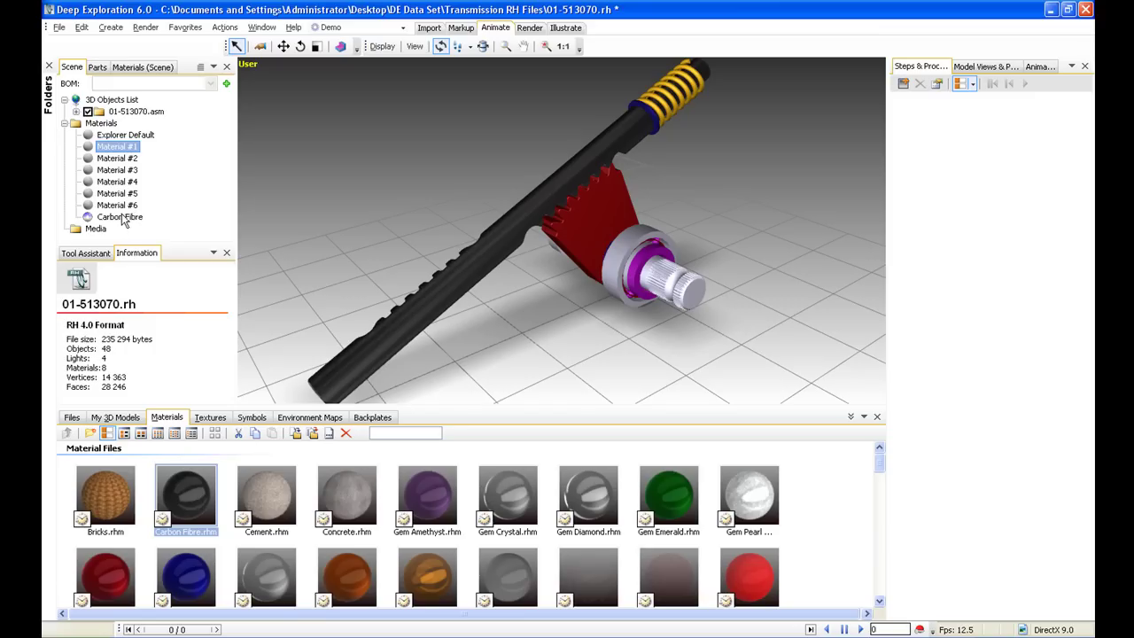
Open the Carbon Fibre material's properties and examine its shading, material type and matte color options
click(121, 218)
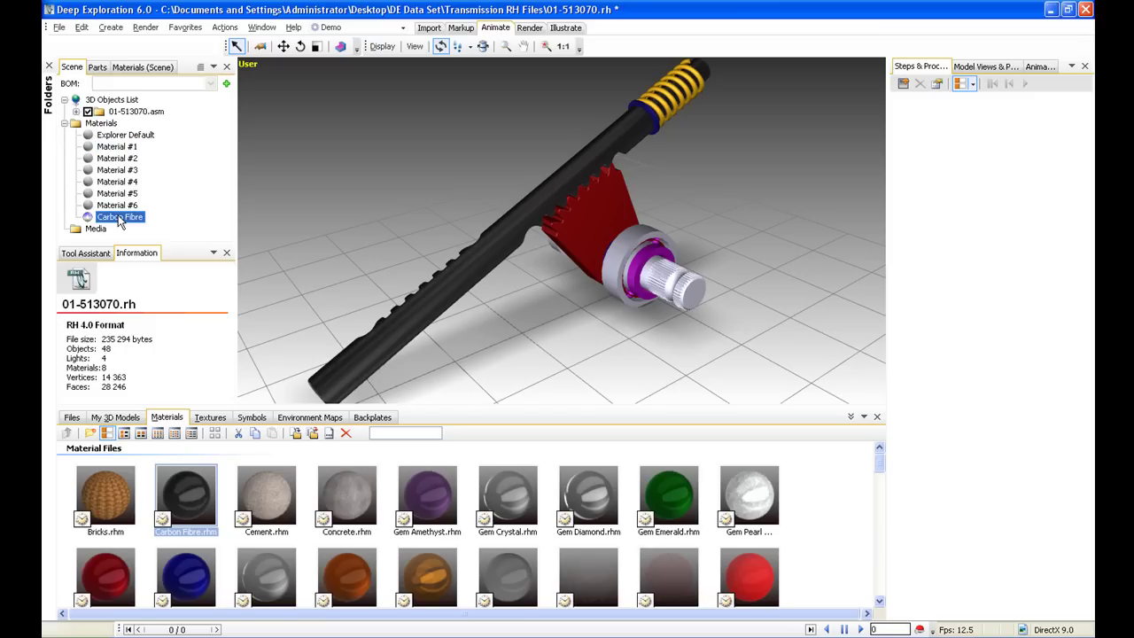
right_click(121, 222)
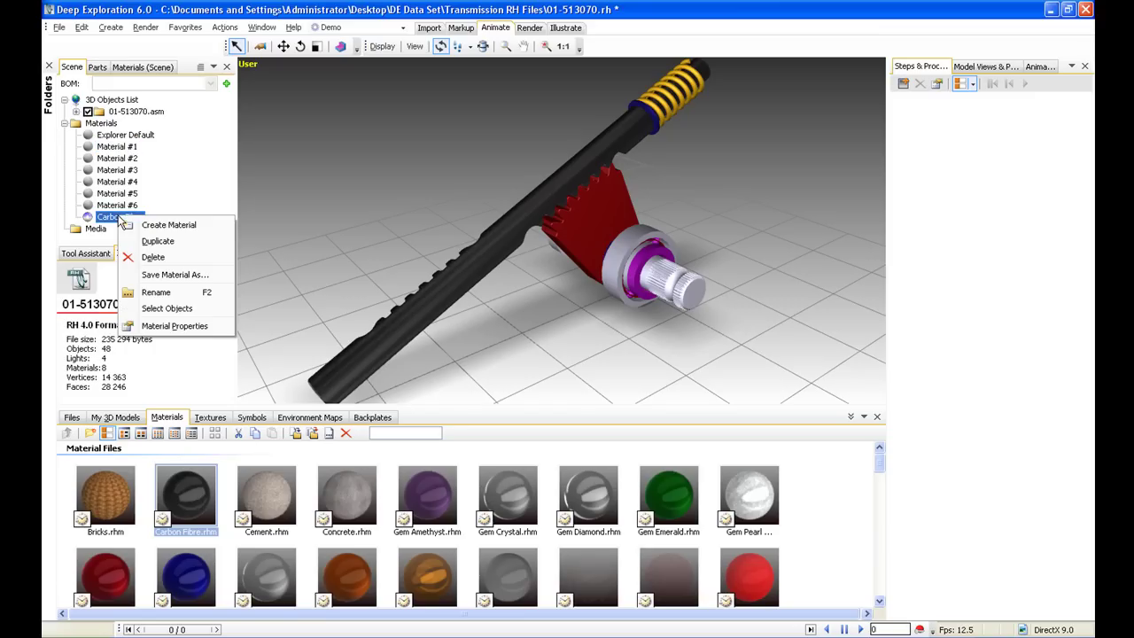
click(153, 328)
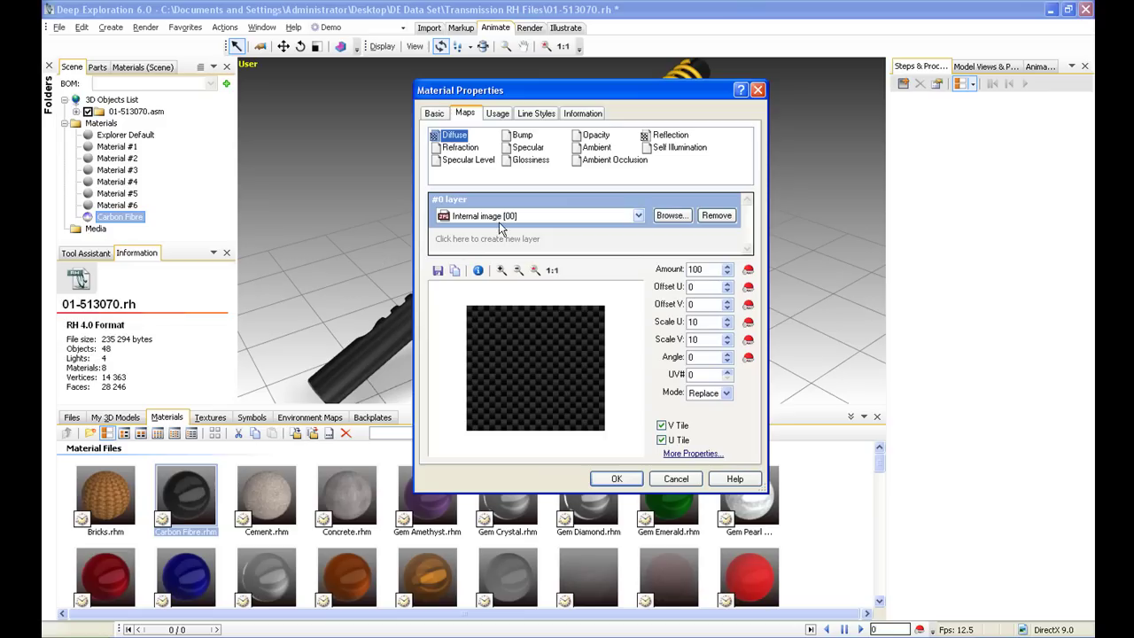
click(435, 115)
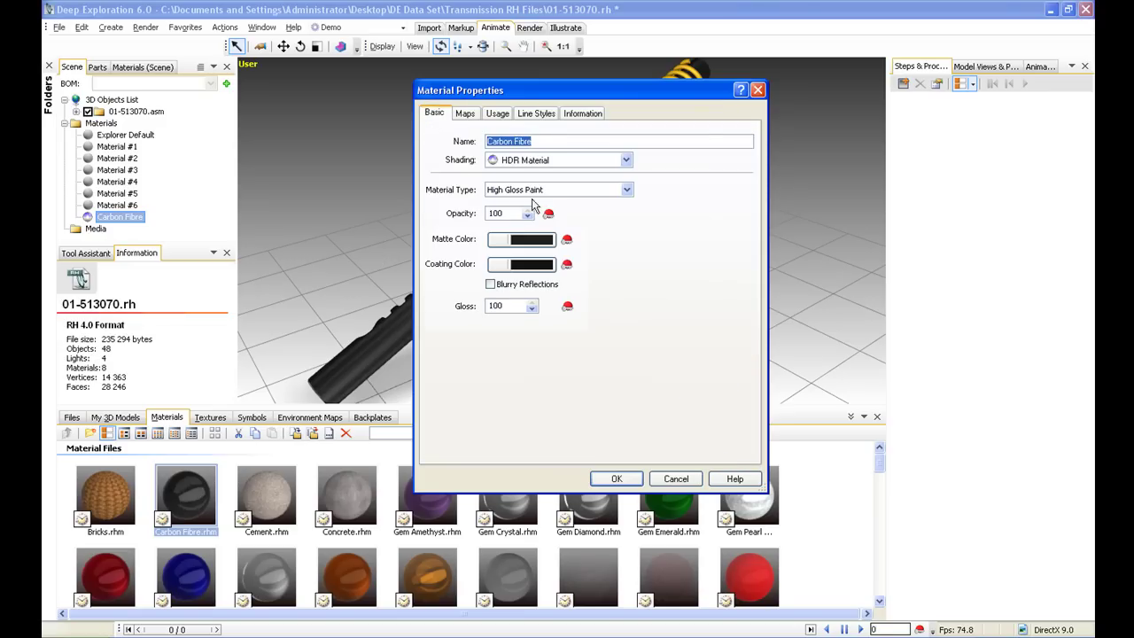
click(537, 162)
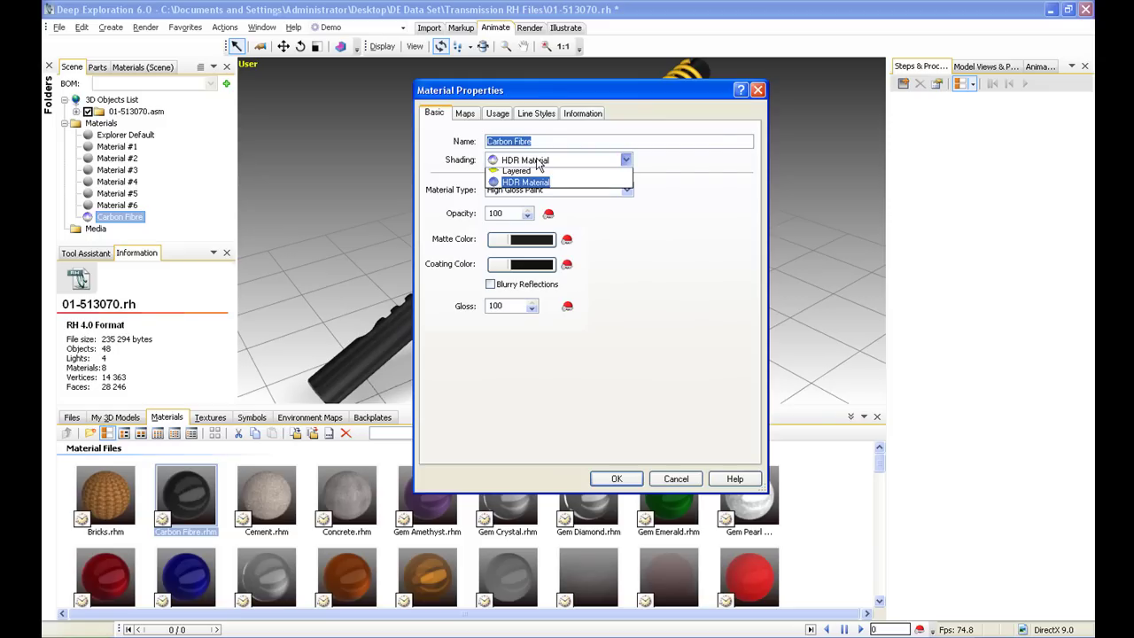
click(611, 196)
click(625, 191)
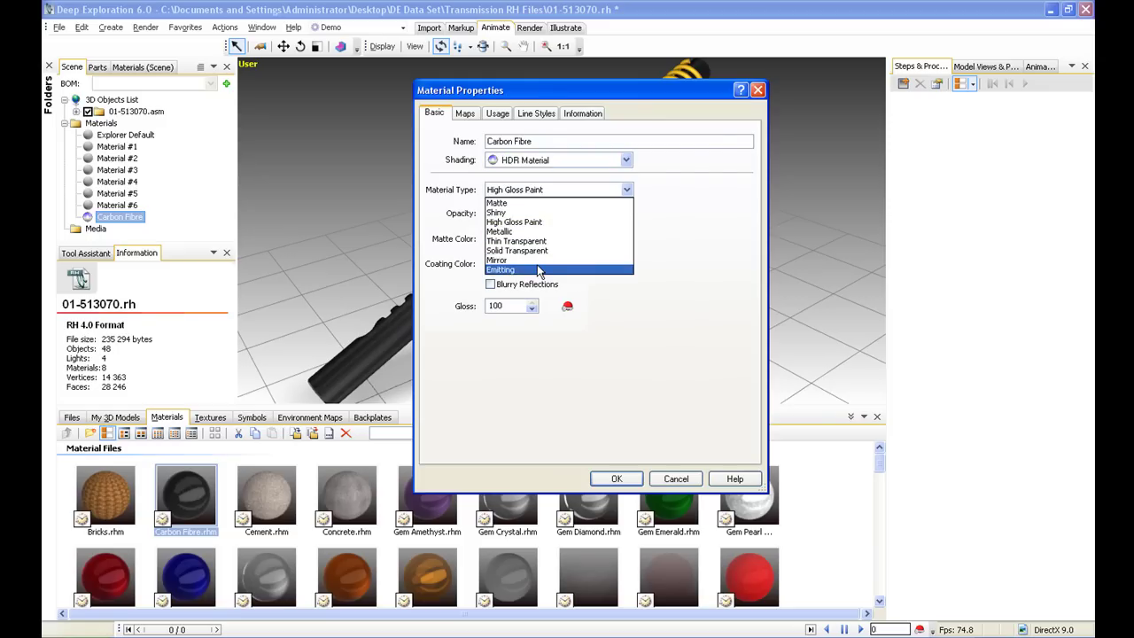
click(657, 251)
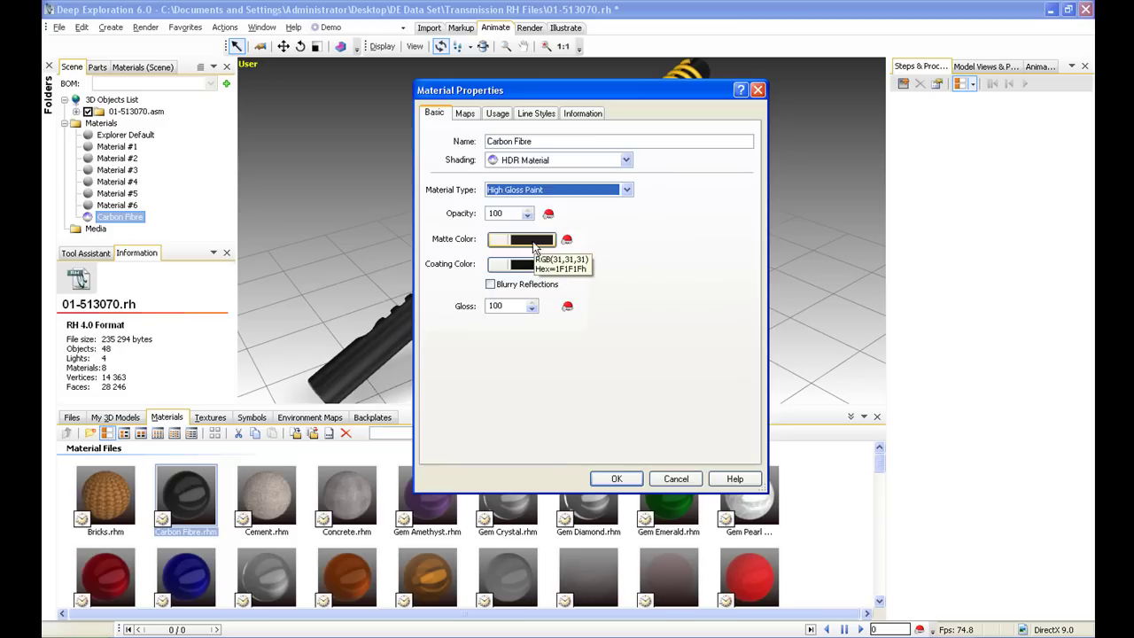
click(534, 248)
click(461, 450)
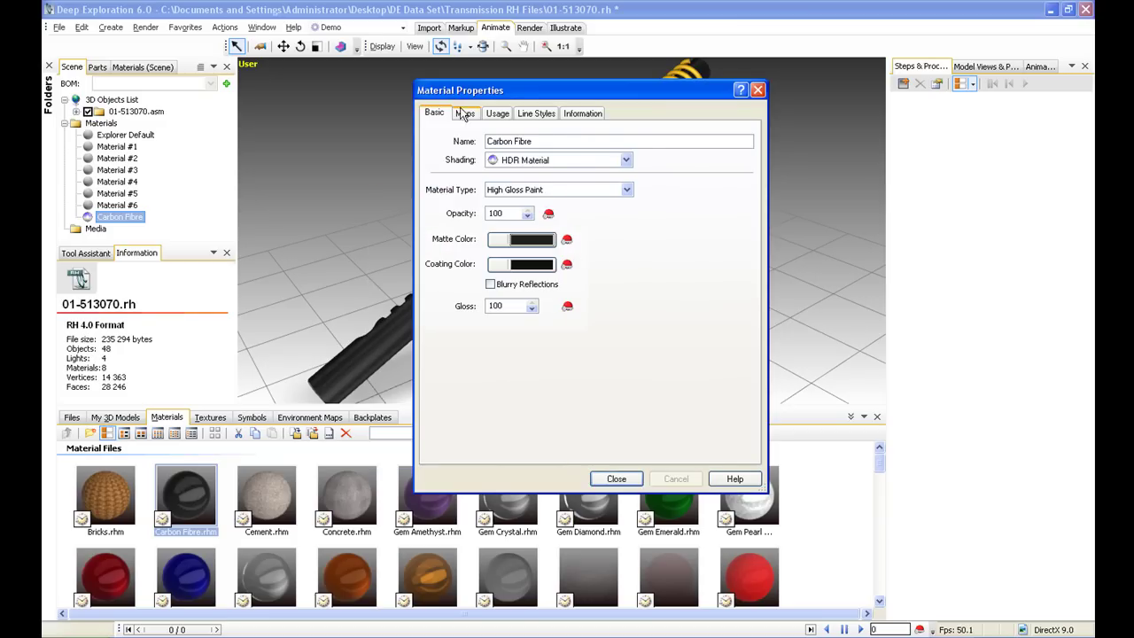
Set Scale U and Scale V of the Carbon Fibre material's Diffuse map to 6
click(462, 112)
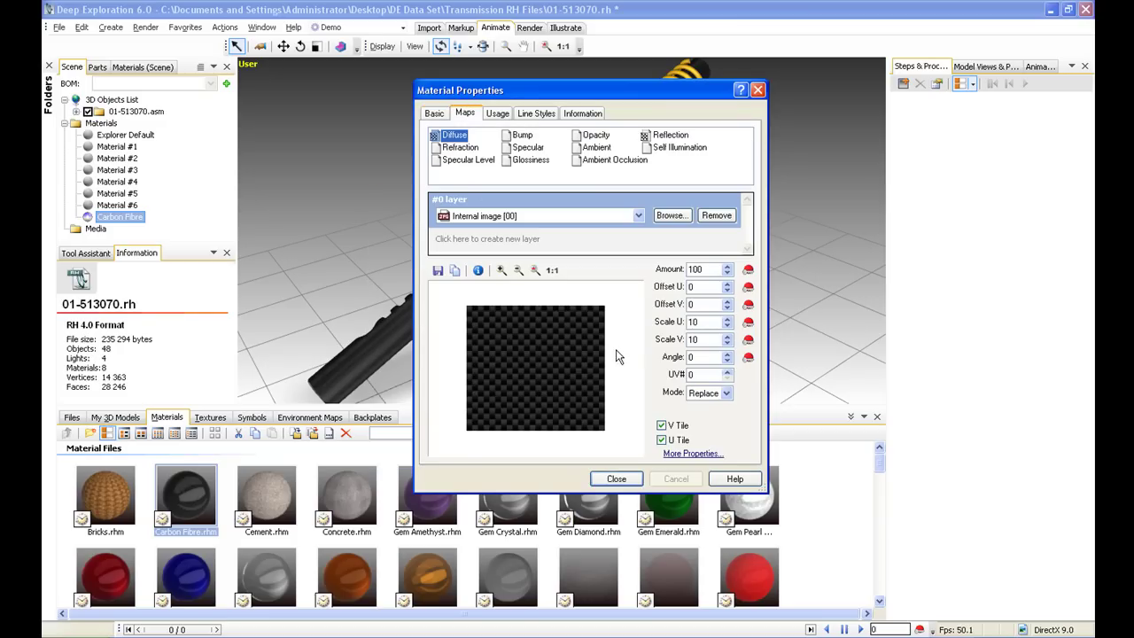
click(522, 135)
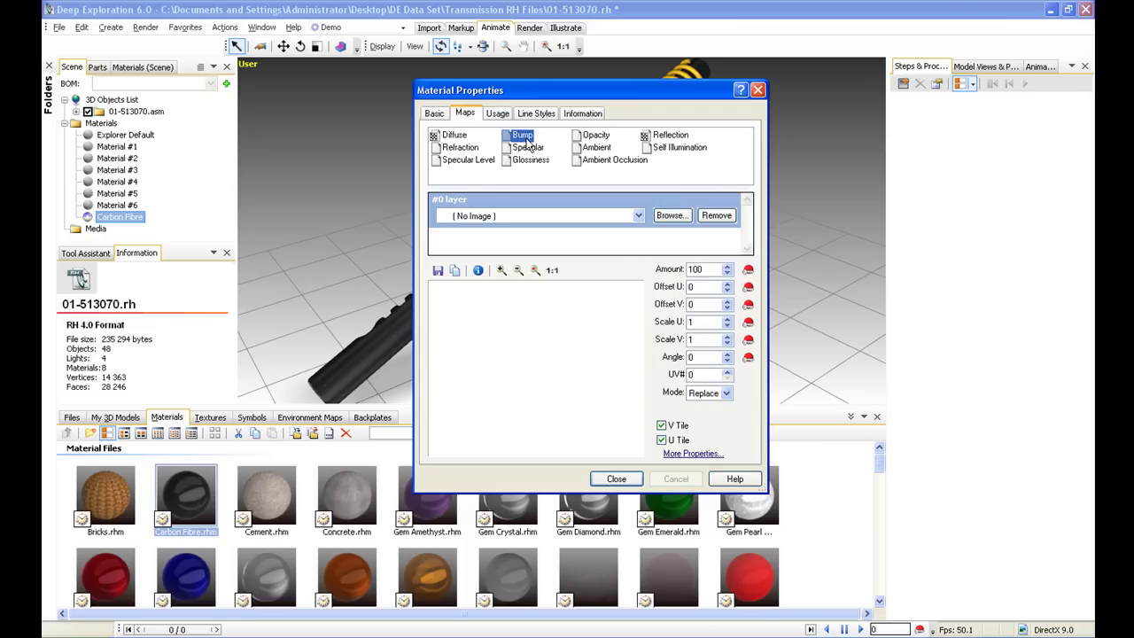
click(665, 139)
click(456, 135)
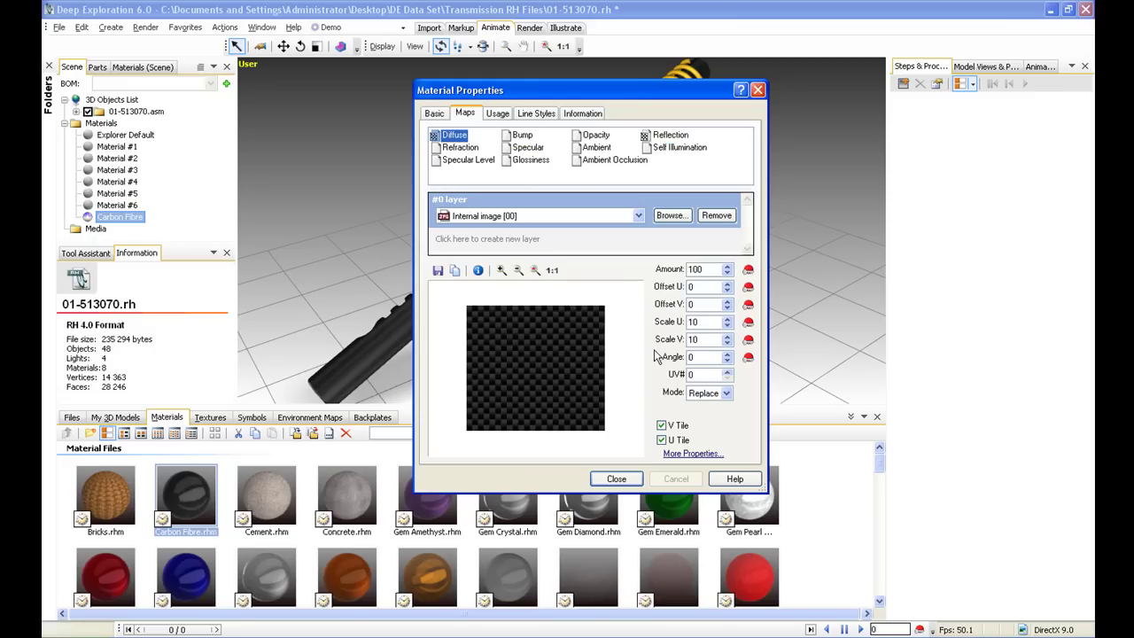
click(728, 325)
click(727, 325)
click(727, 325)
mouse_move(702, 323)
mouse_down()
mouse_move(670, 326)
mouse_move(689, 339)
mouse_up()
text(66)
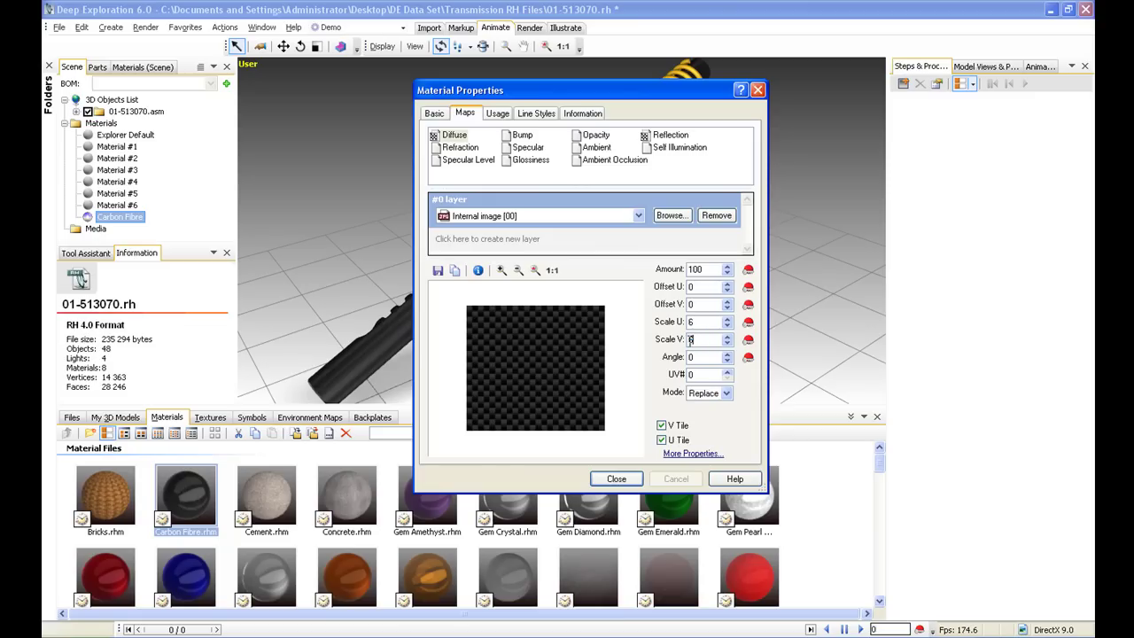
click(615, 479)
right_drag(518, 325, 473, 277)
drag(473, 279, 501, 294)
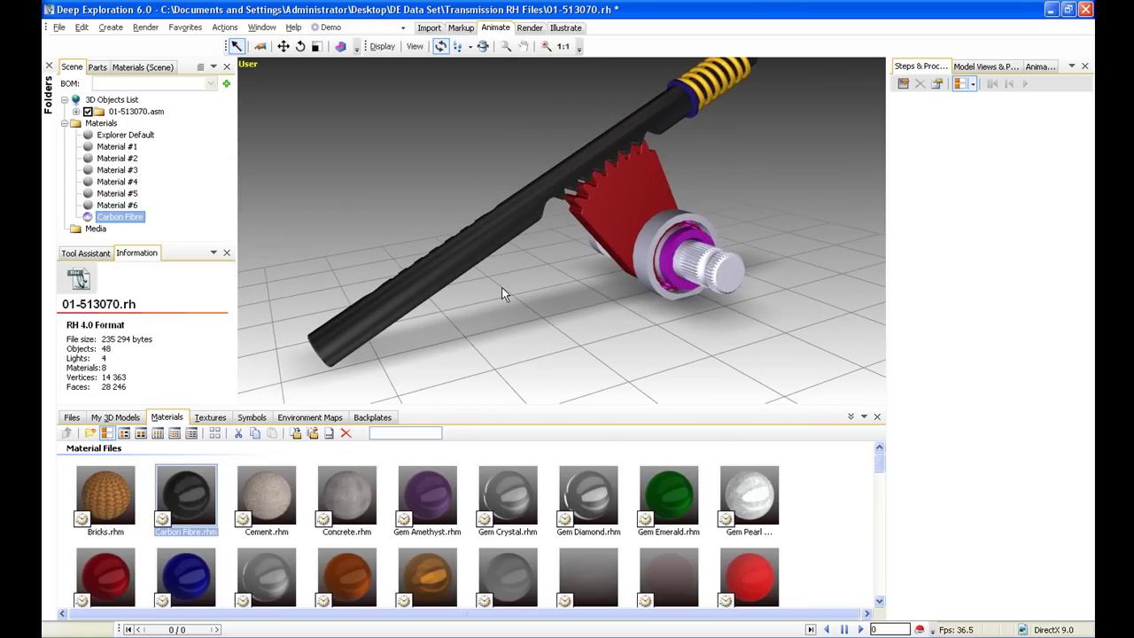
Apply the Metal Brass library material to the coil spring at the end of the shaft
click(817, 501)
scroll(813, 501, down, 3)
drag(772, 151, 741, 187)
middle_drag(741, 188, 611, 263)
right_drag(611, 262, 621, 206)
middle_drag(621, 205, 614, 237)
click(567, 172)
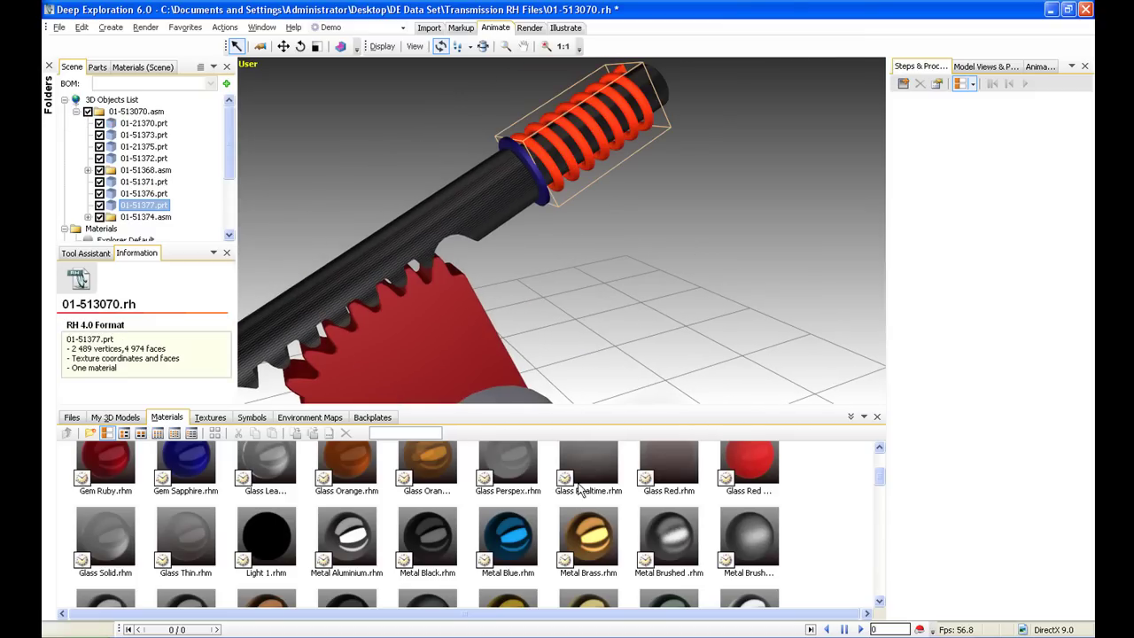
drag(586, 536, 588, 103)
drag(570, 155, 567, 154)
click(690, 225)
drag(625, 248, 654, 251)
middle_drag(654, 250, 744, 162)
click(817, 506)
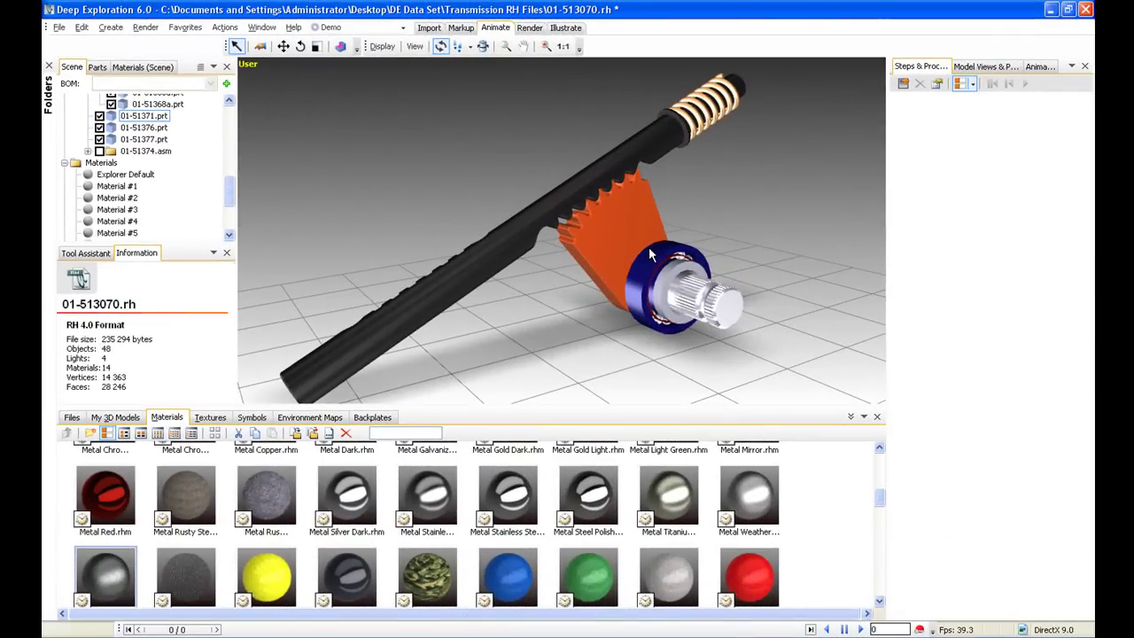
Switch the viewport renderer to the HDR Realtime driver and inspect the assembly's reflections
click(1052, 630)
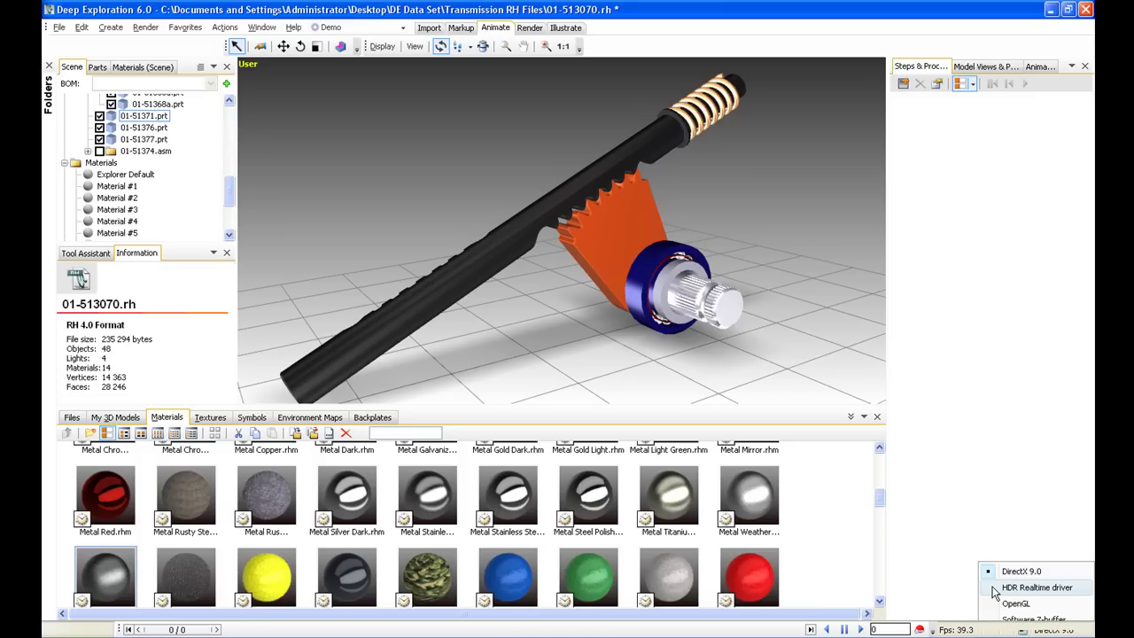
click(994, 588)
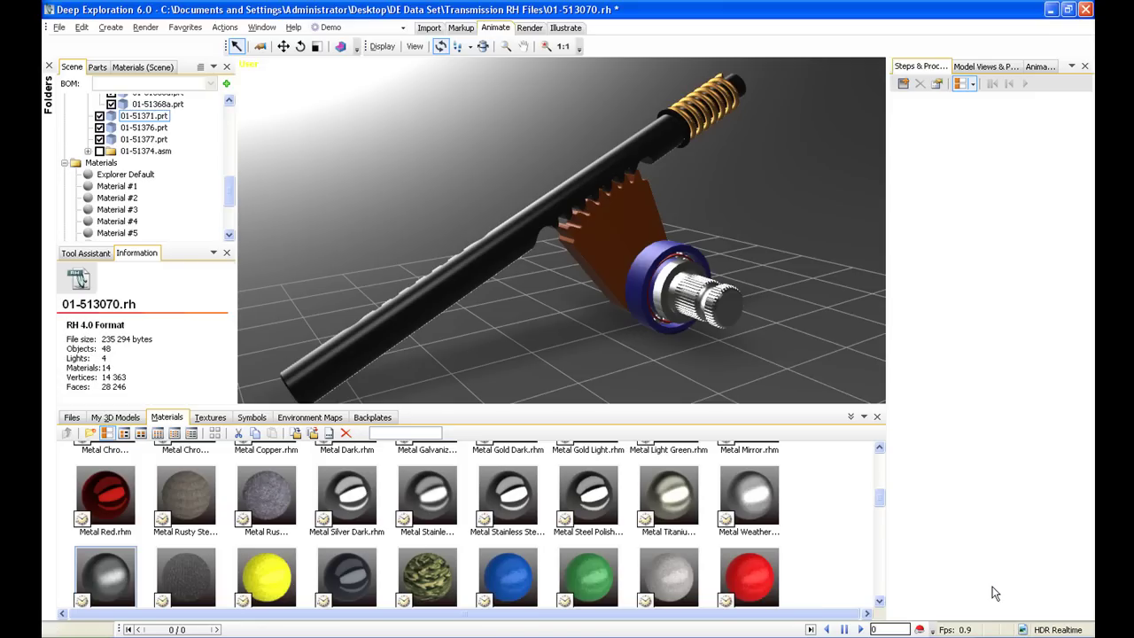
drag(755, 266, 620, 252)
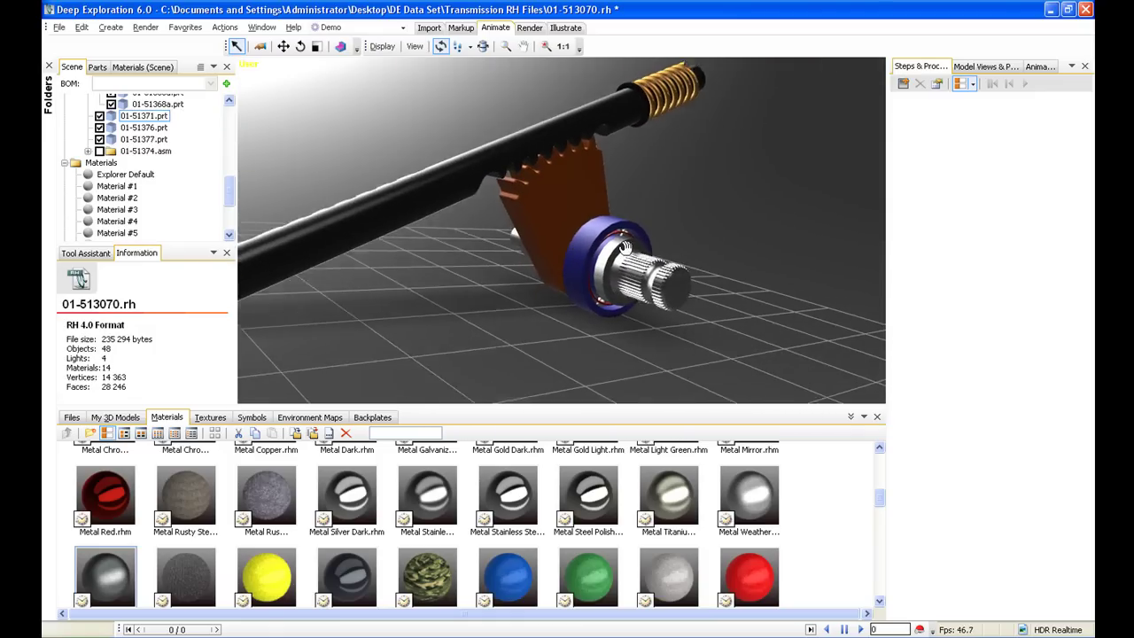
right_drag(620, 252, 691, 283)
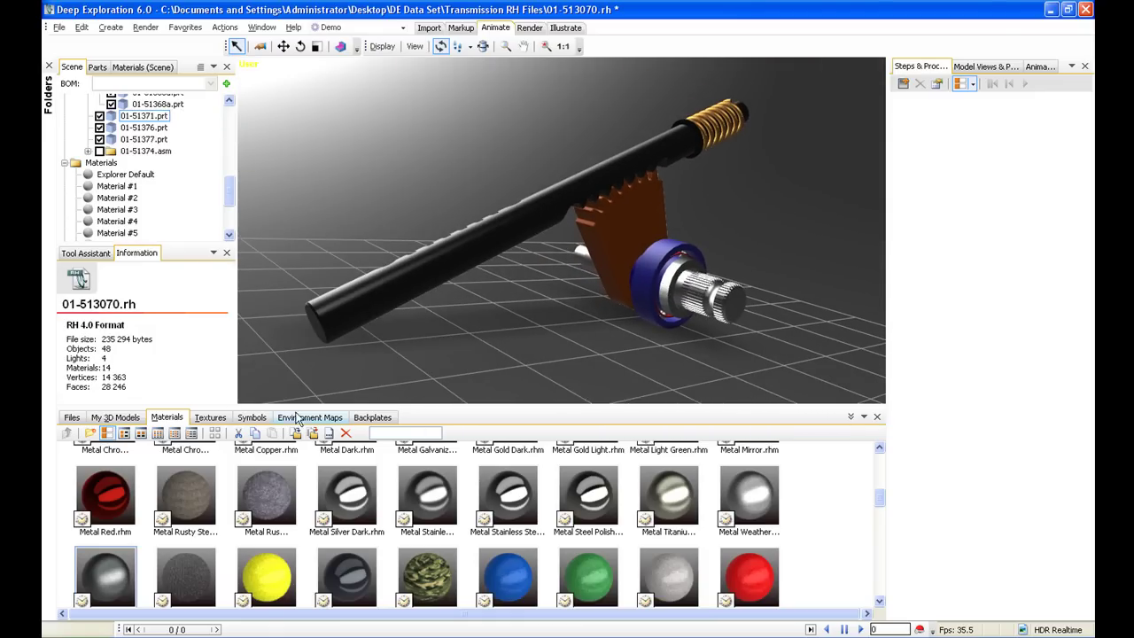
Apply the Forest-sunlight Med.hdr environment map to the scene and inspect the model from several angles
click(301, 418)
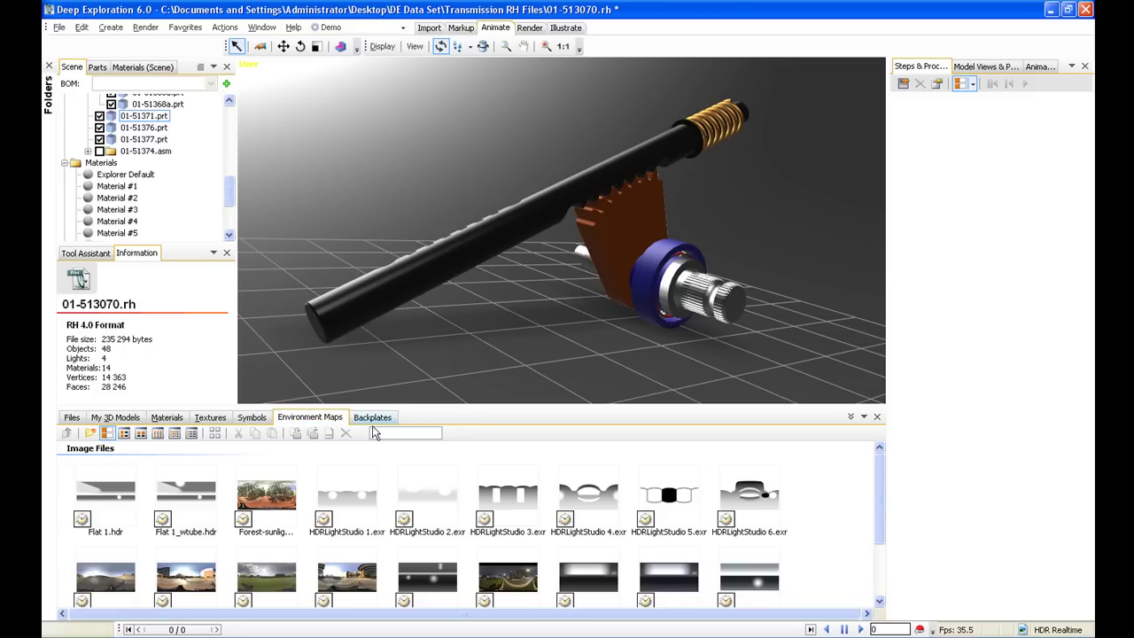
drag(260, 500, 402, 332)
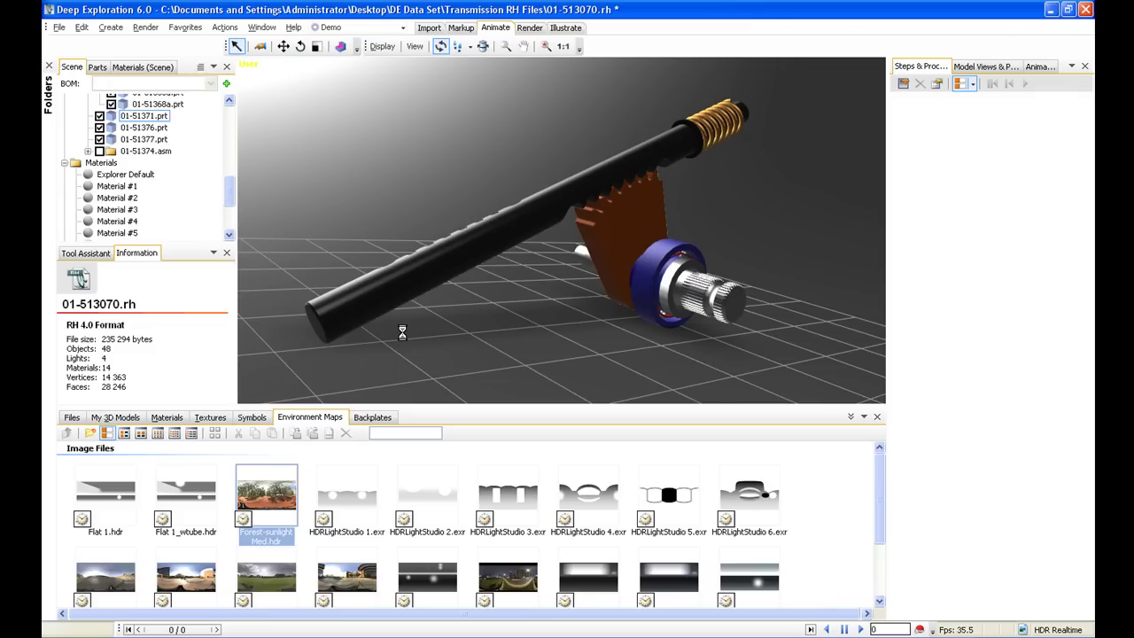
drag(575, 299, 524, 278)
right_drag(525, 278, 540, 299)
mouse_move(540, 300)
mouse_down()
mouse_move(567, 292)
mouse_move(534, 281)
mouse_up()
right_drag(656, 309, 626, 226)
middle_drag(620, 252, 640, 212)
right_drag(634, 221, 599, 296)
drag(599, 297, 366, 264)
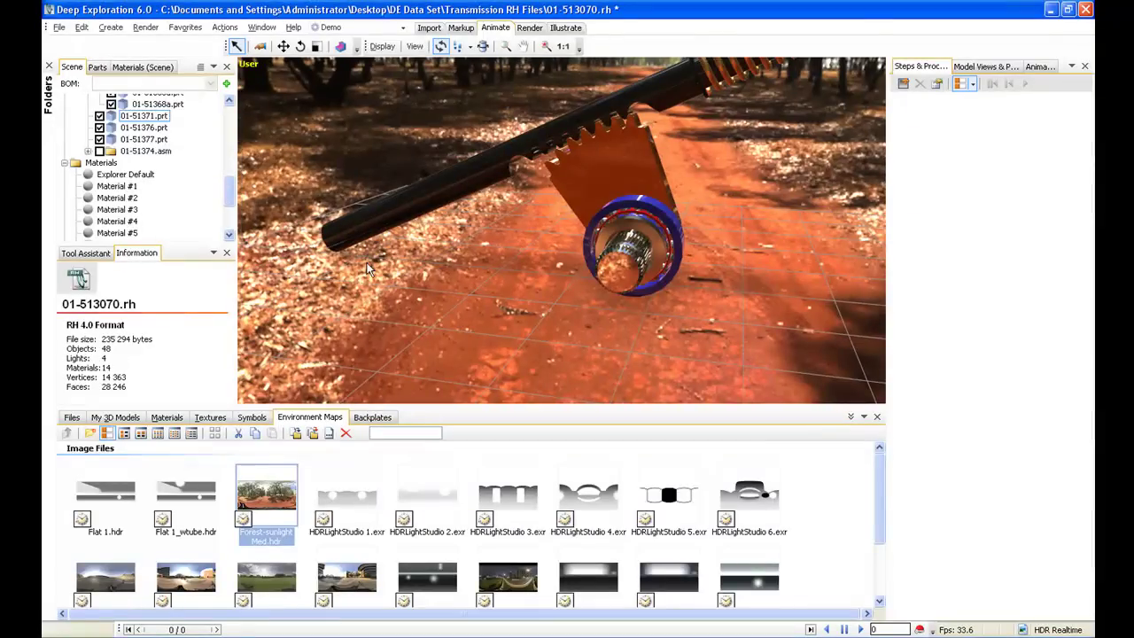
Apply the Hotel-Lawn-sunlight Med.hdr environment map to the scene and view the assembly from above
scroll(305, 557, down, 2)
drag(262, 501, 423, 358)
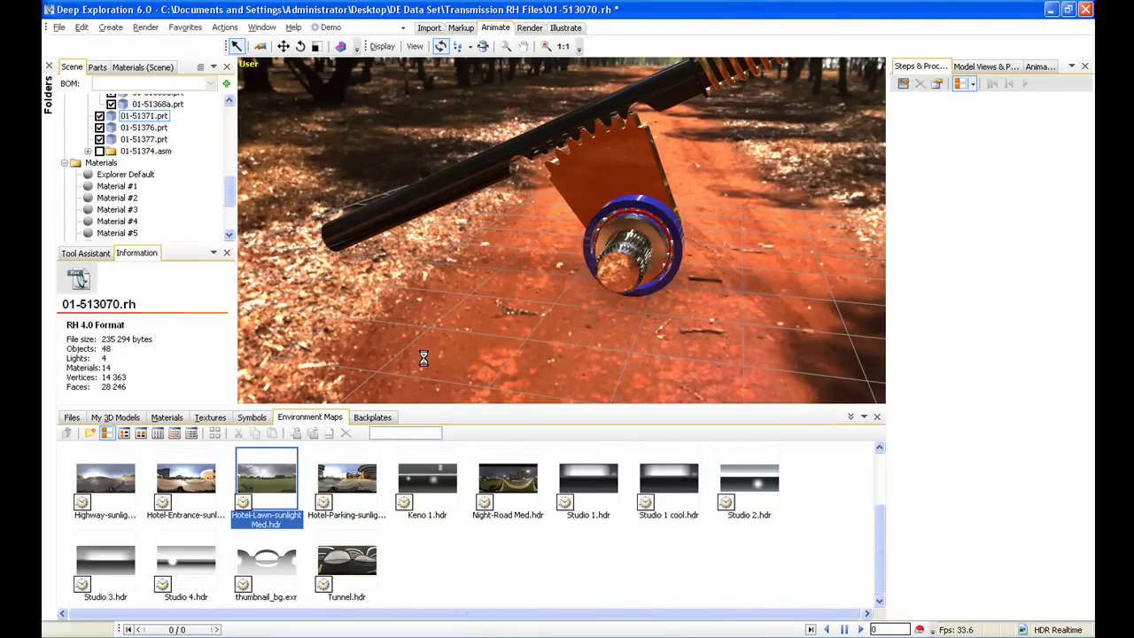
right_drag(513, 323, 496, 358)
drag(496, 358, 609, 342)
drag(602, 332, 649, 296)
Apply the Flat 1.hdr environment map to the scene
scroll(460, 562, up, 3)
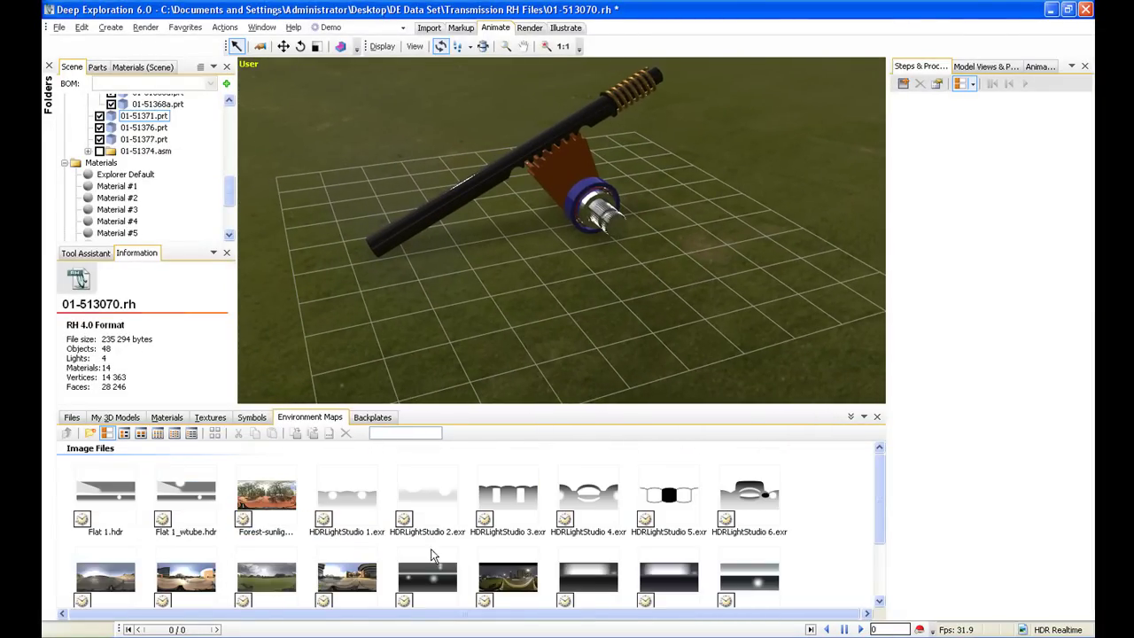
drag(106, 491, 372, 332)
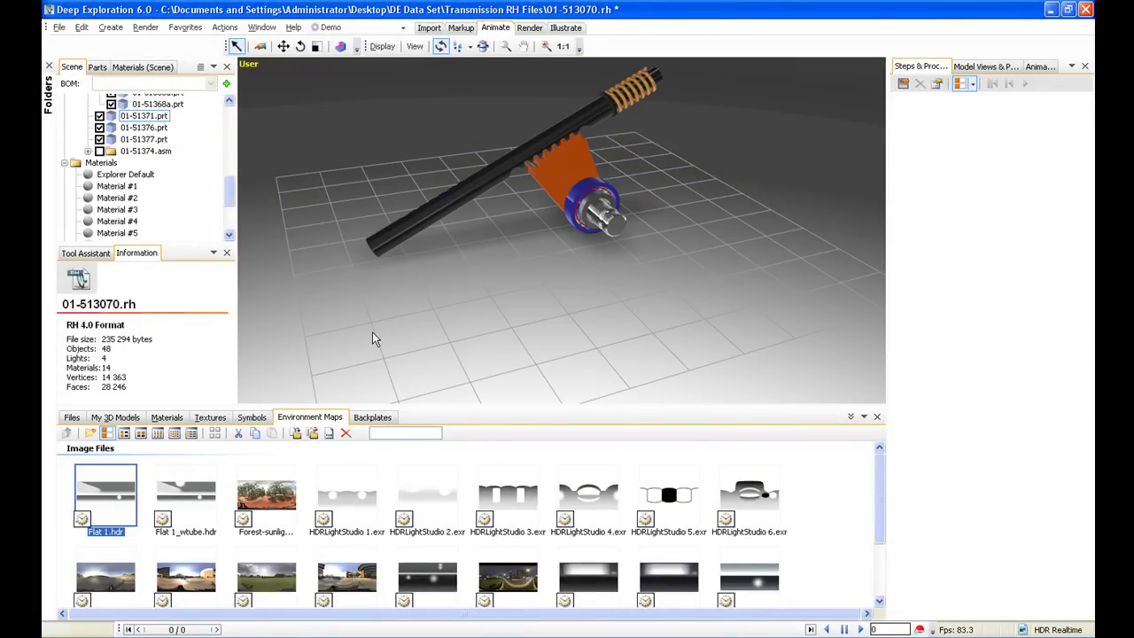
mouse_move(493, 257)
right_down()
mouse_move(492, 285)
mouse_move(506, 245)
right_up()
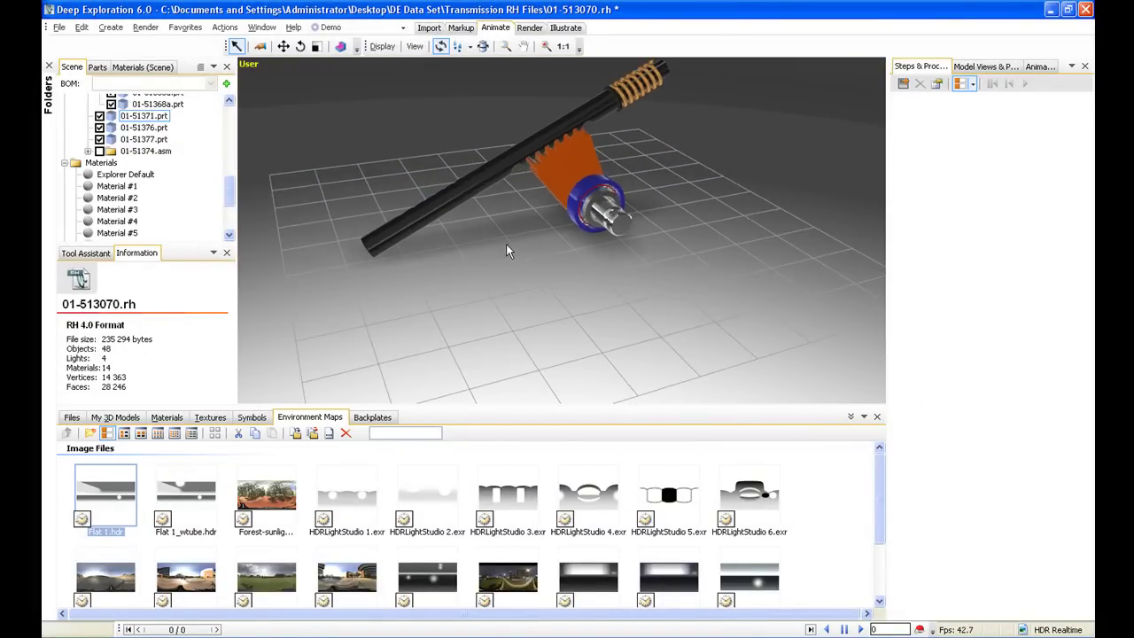
Frame the whole assembly in the viewport from a raised, angled viewpoint
middle_drag(505, 245, 530, 299)
drag(530, 298, 560, 279)
middle_drag(560, 279, 560, 278)
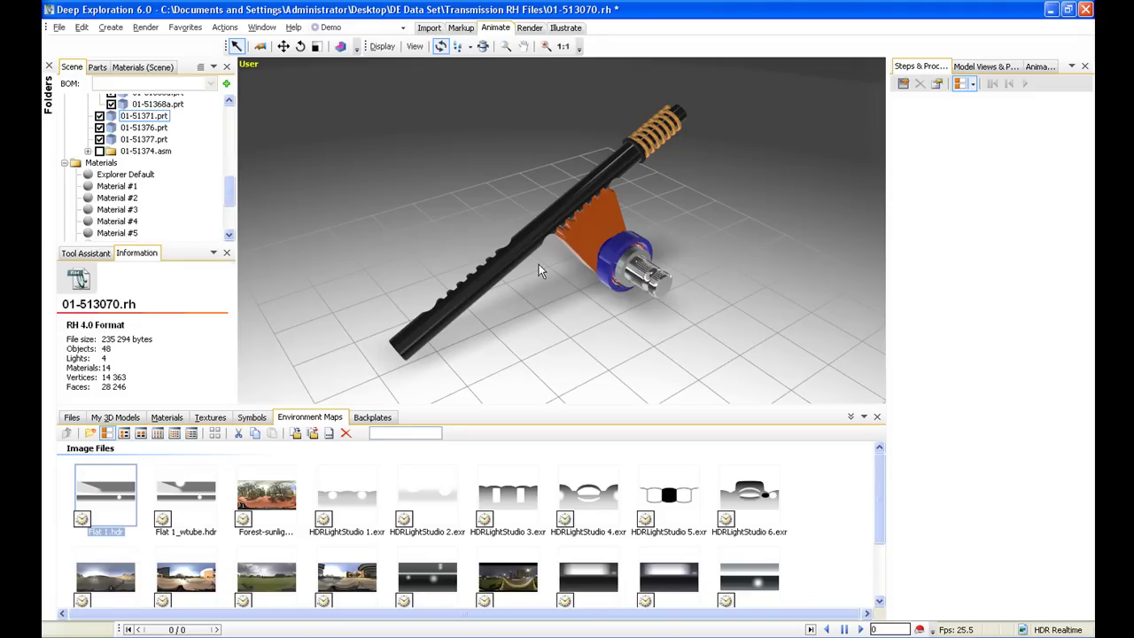
Examine the UV layout of the orange part 01-51373.prt in its properties and cancel without changes
click(529, 27)
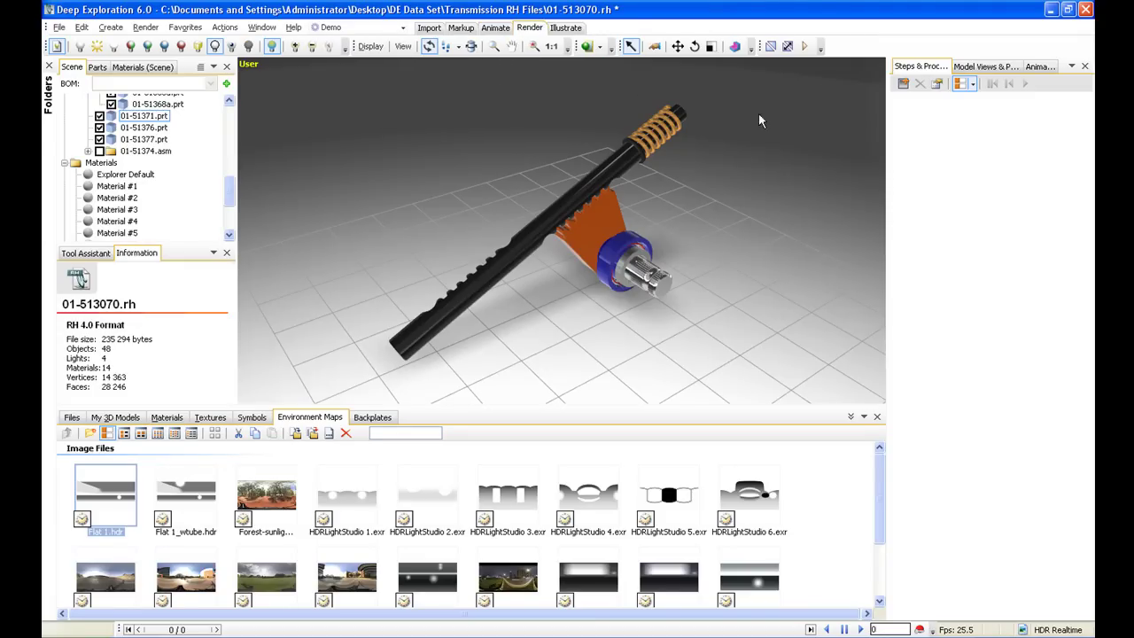
click(771, 48)
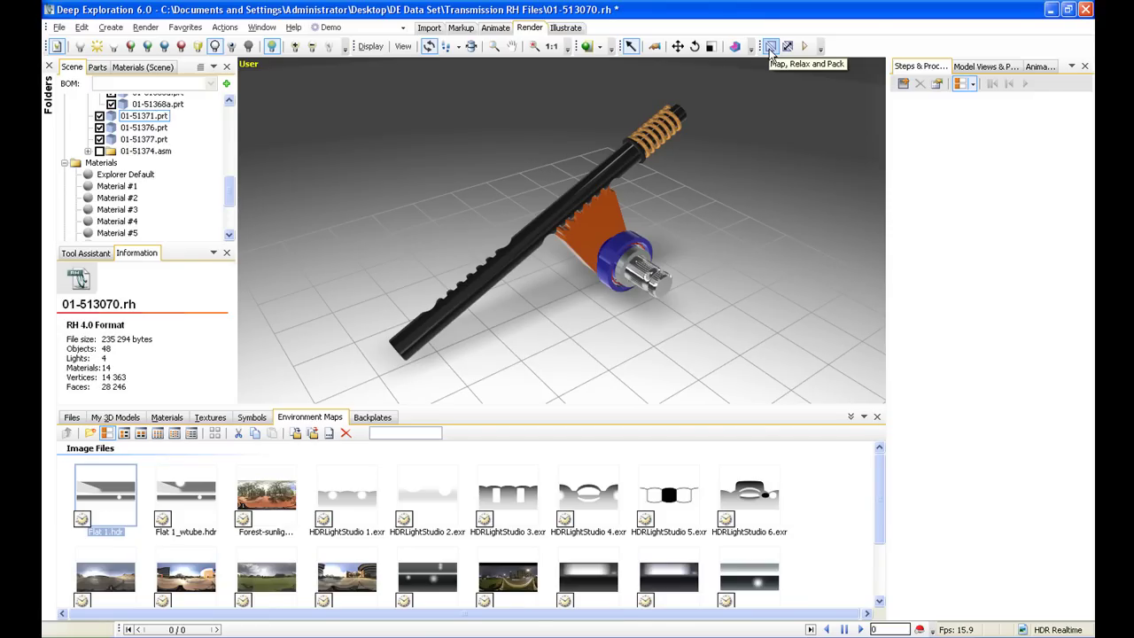
double_click(598, 220)
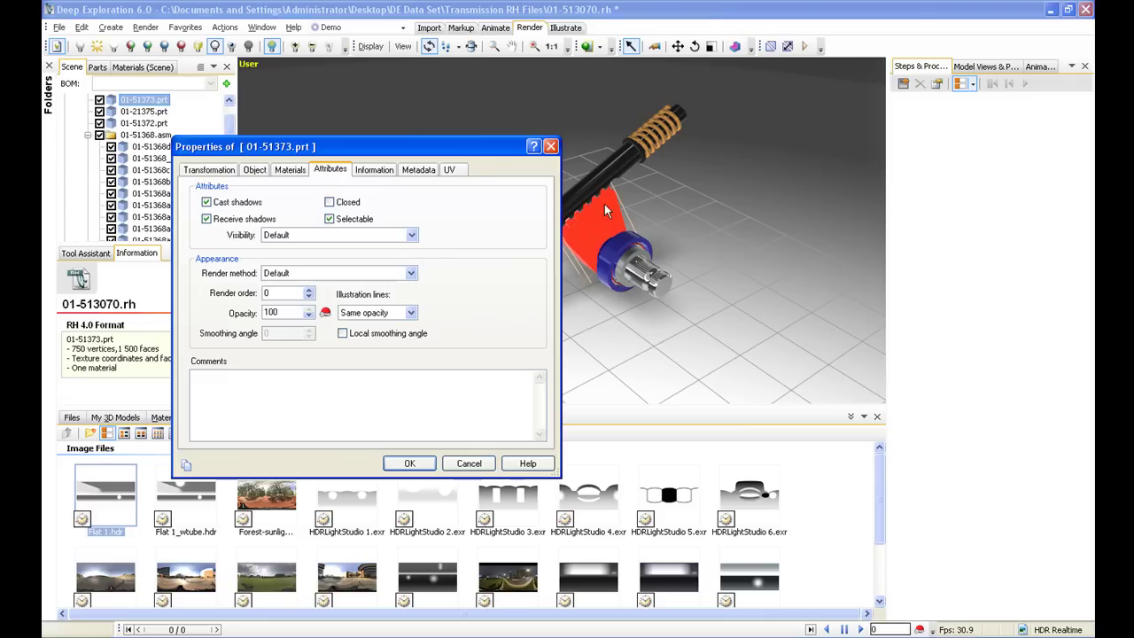
click(449, 171)
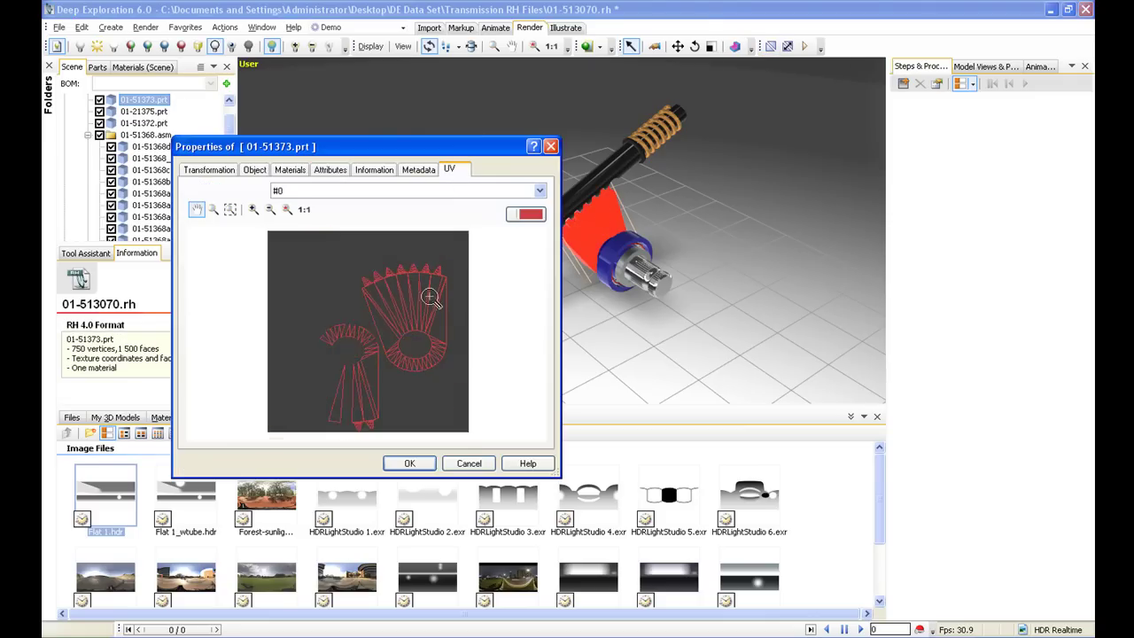
click(472, 462)
click(711, 291)
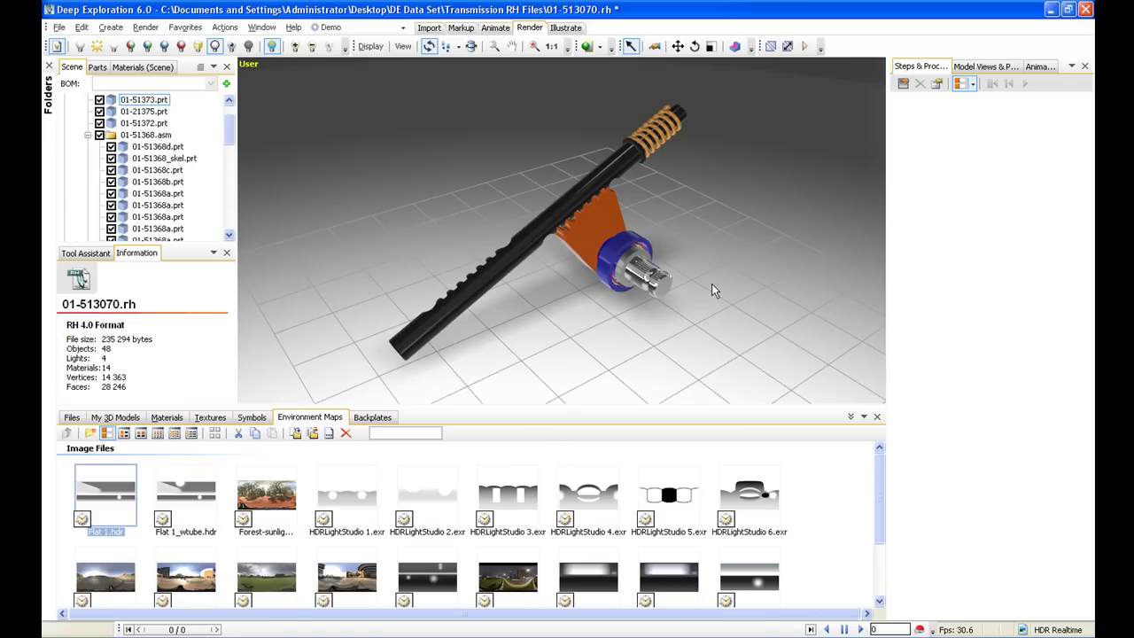
Choose the HDR Ray Tracer for the render output and keep the 800 X 600 SVGA preset
click(601, 49)
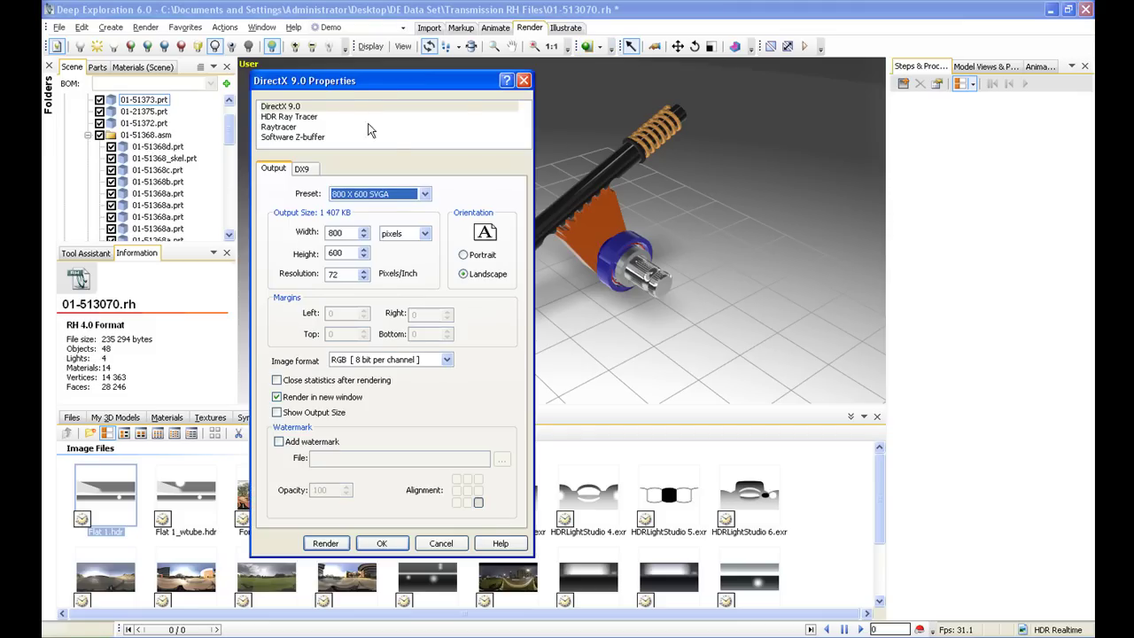
drag(372, 81, 222, 50)
click(142, 85)
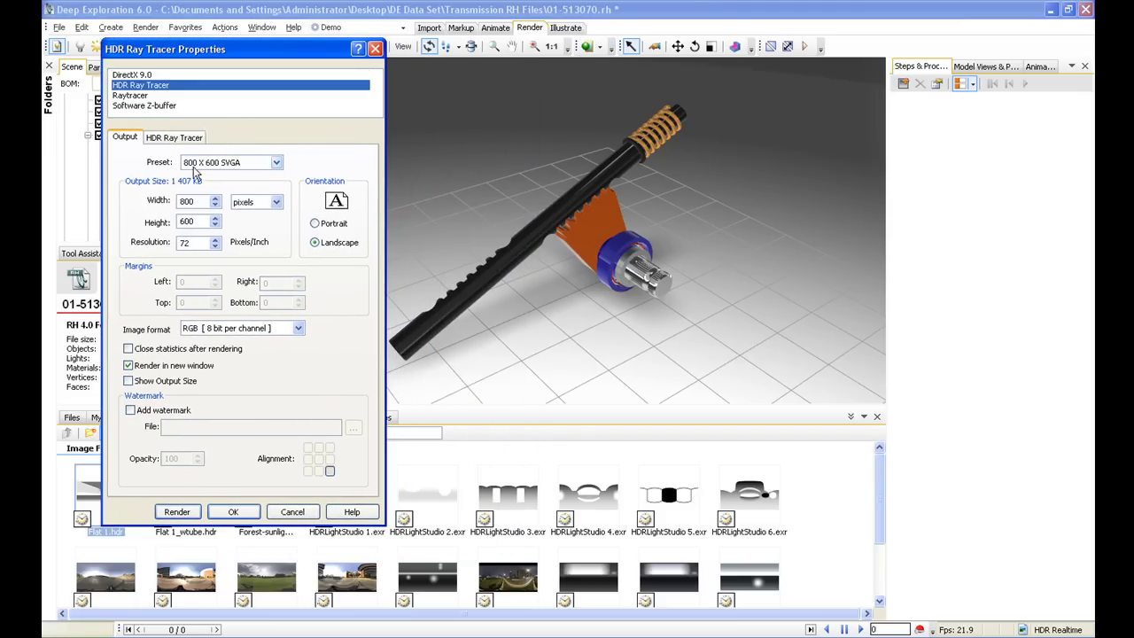
click(277, 163)
scroll(280, 301, down, 5)
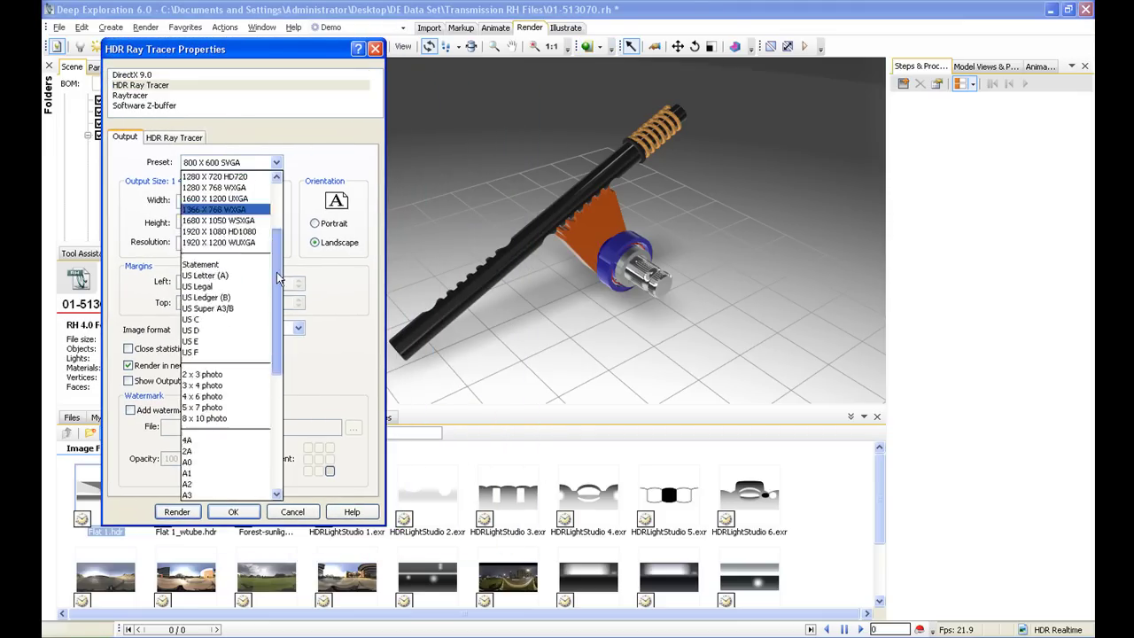
drag(280, 301, 281, 239)
click(203, 210)
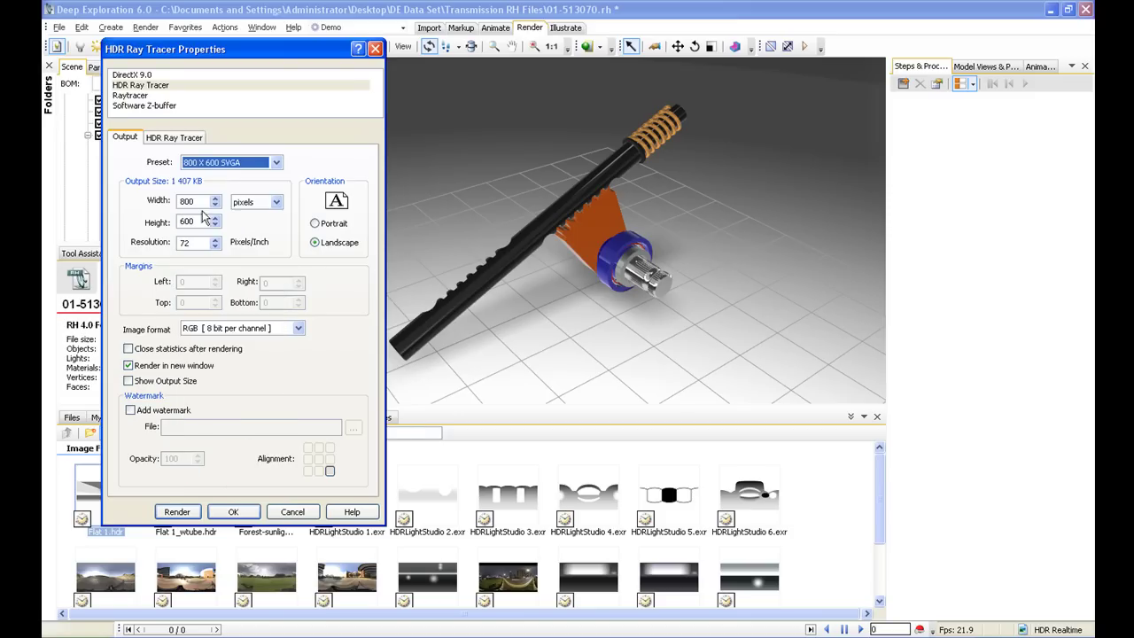
Check the HDR Ray Tracer quality controls and render the assembly in a new window
click(160, 139)
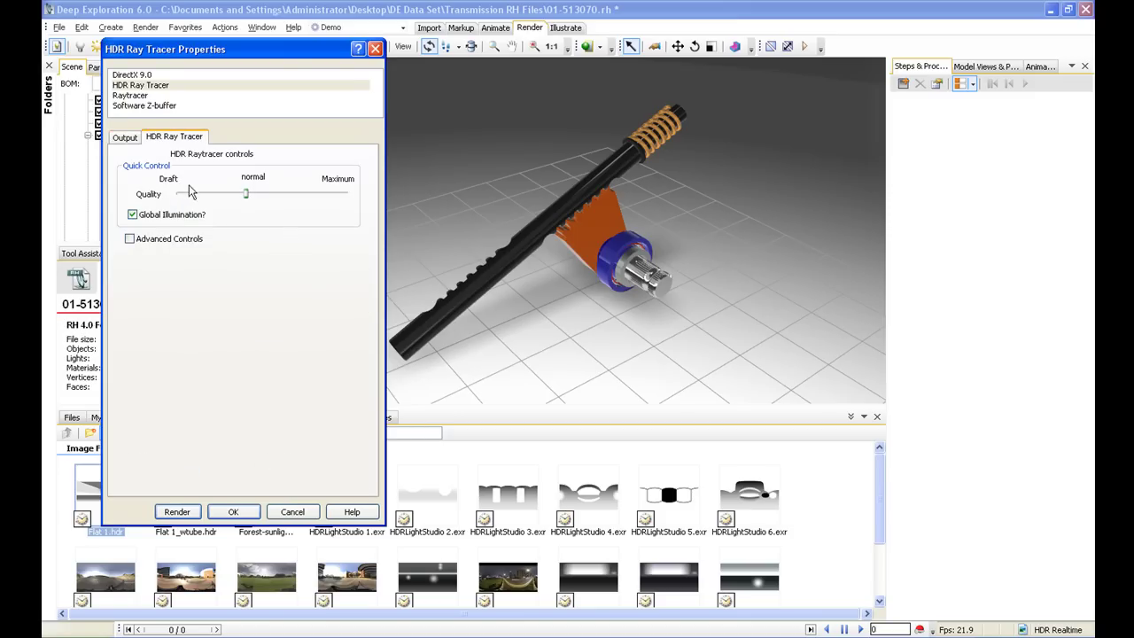
click(125, 140)
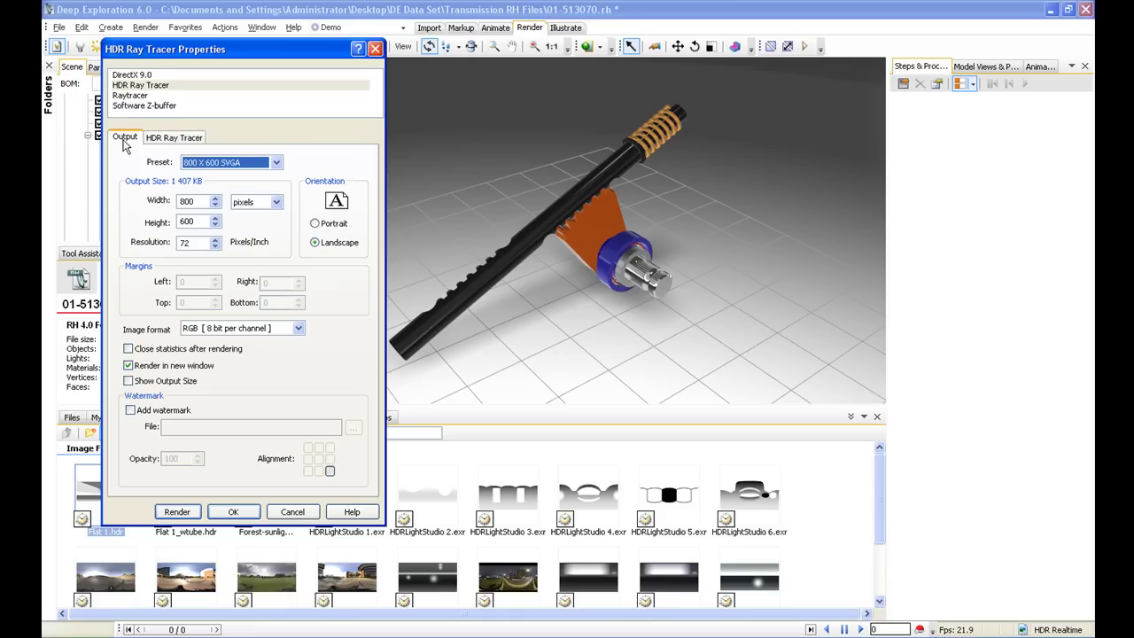
click(177, 513)
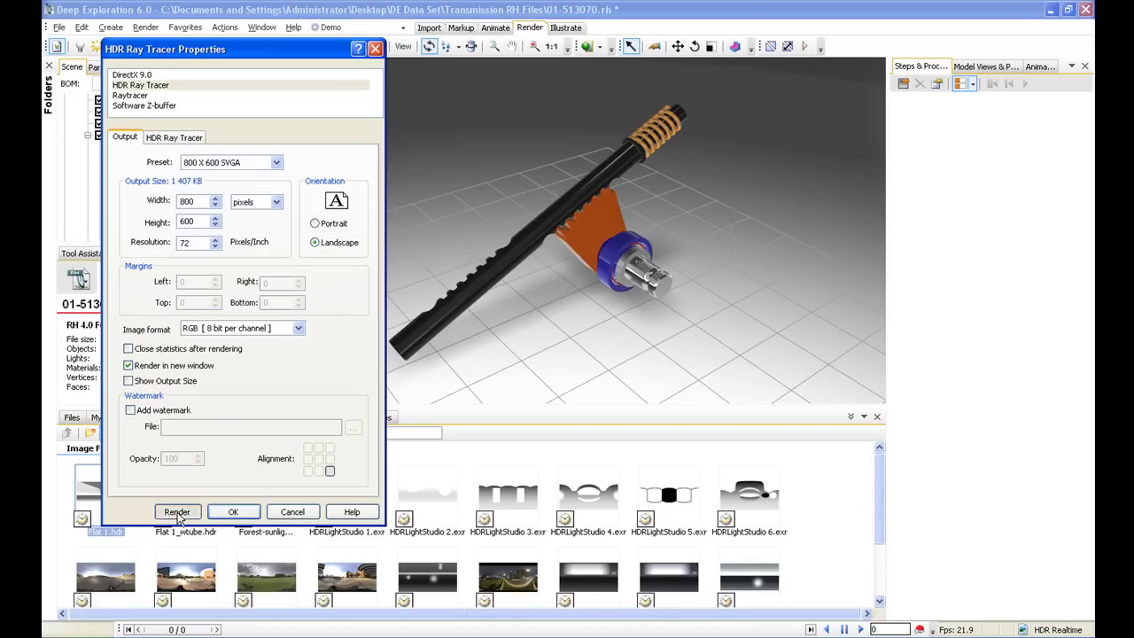
drag(554, 228, 263, 217)
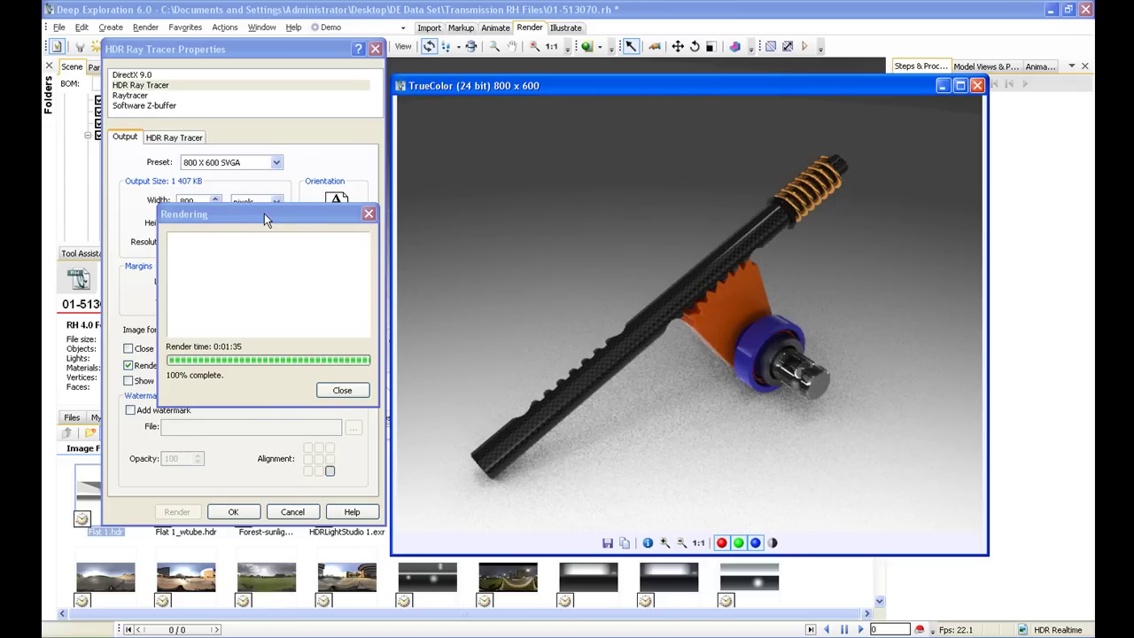
Maximize the rendered image and inspect the carbon-fibre shaft and other materials at different magnifications
click(960, 85)
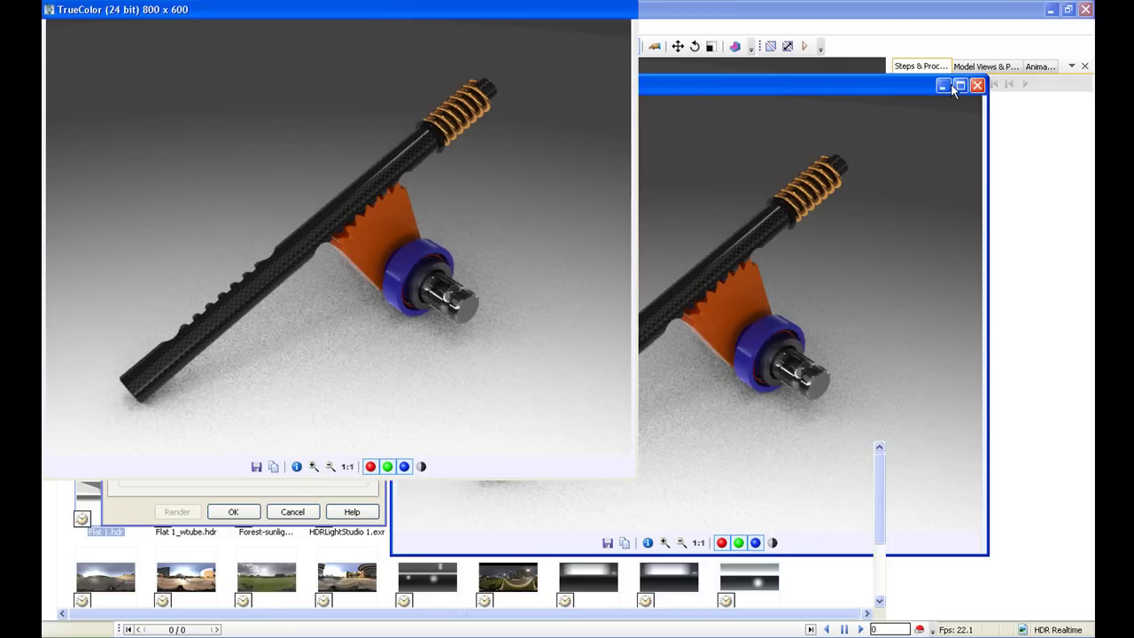
click(560, 626)
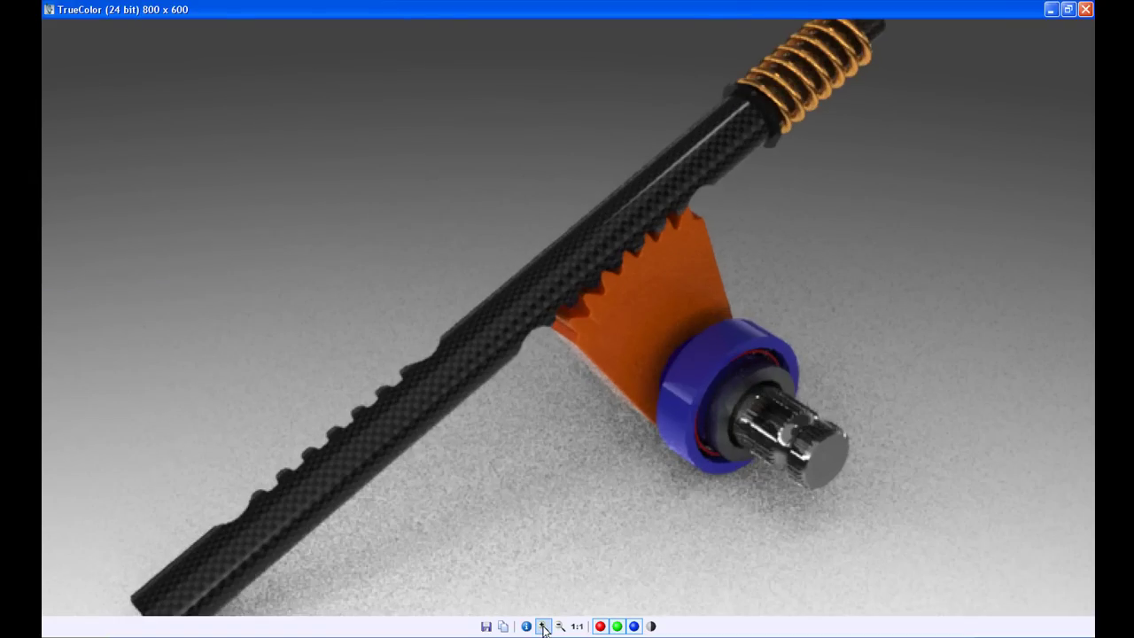
click(562, 627)
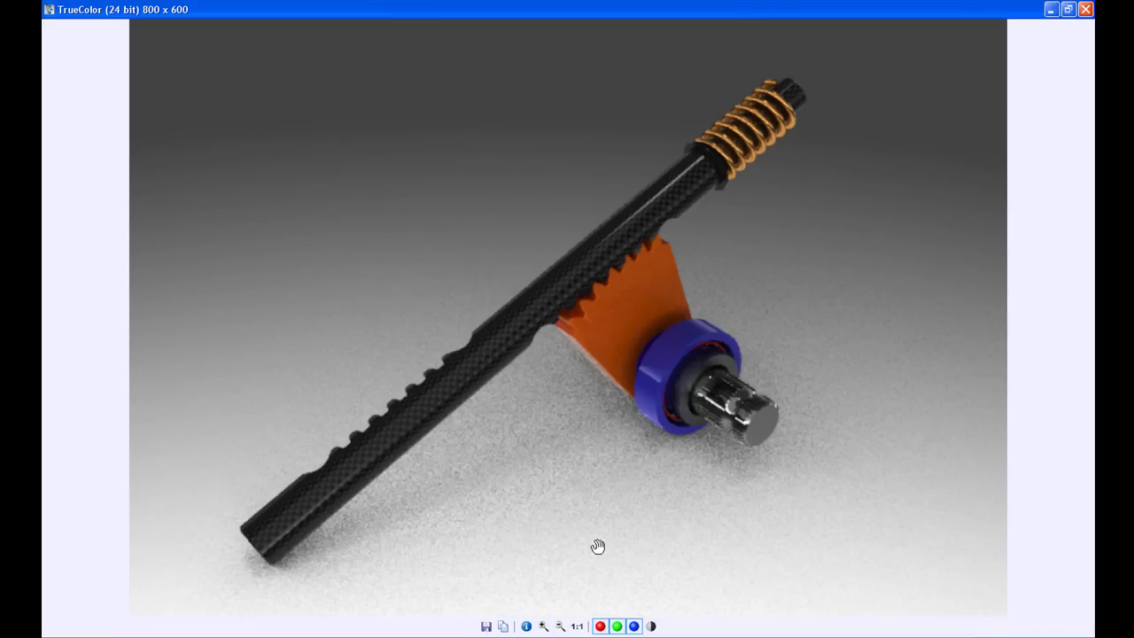
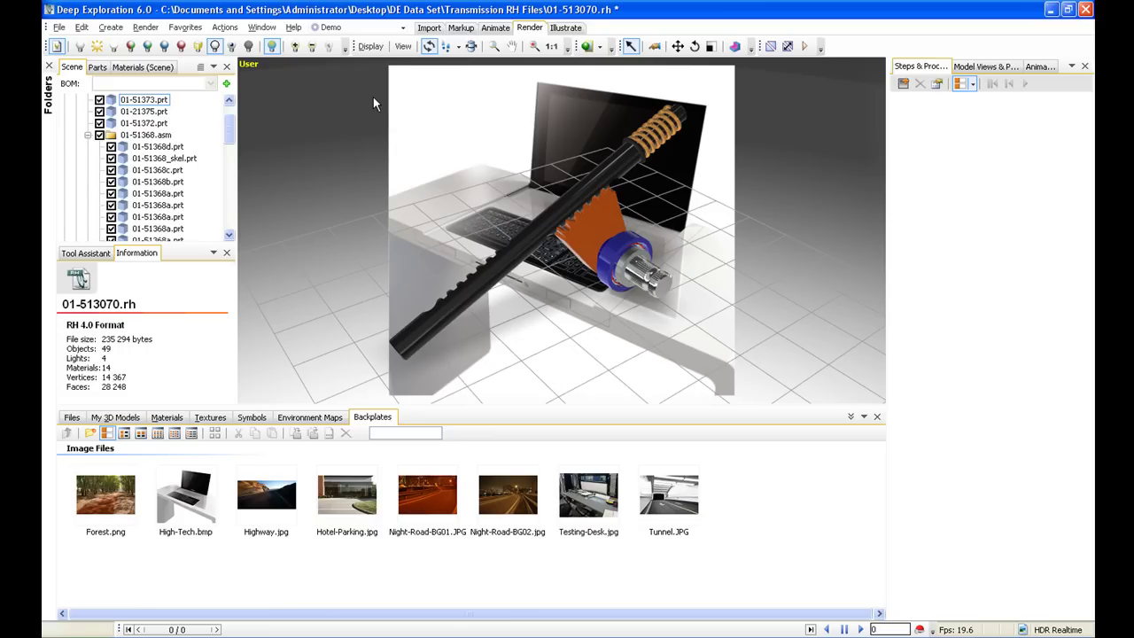
Select the High-Tech.bmp backplate in the 2D Layer's images and scale it up to cover the viewport
drag(229, 133, 229, 108)
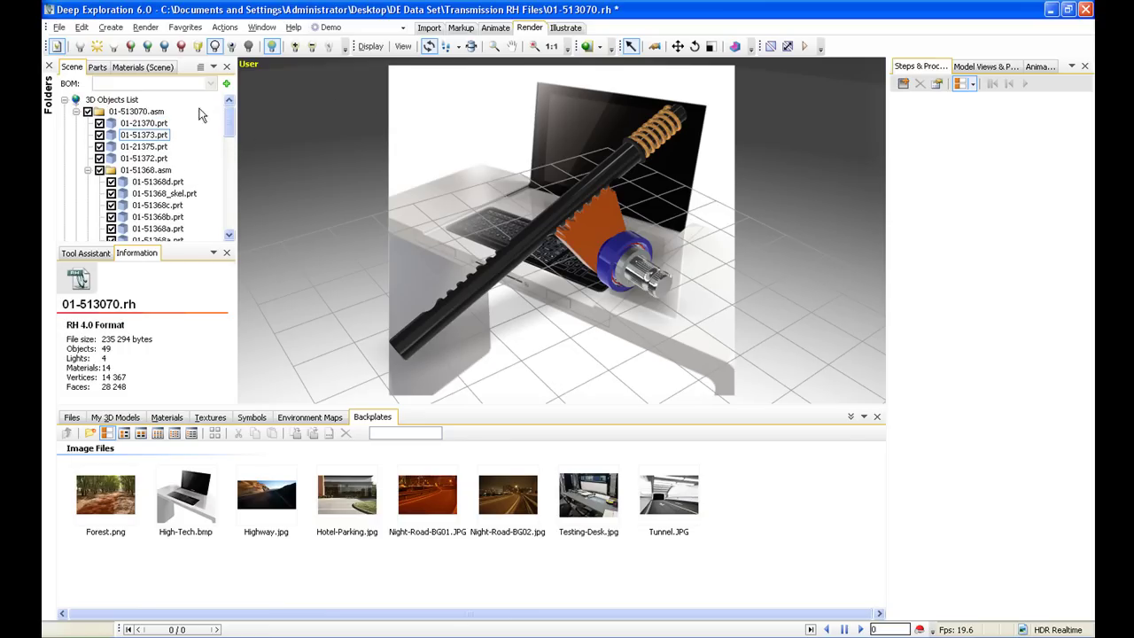
click(77, 112)
click(64, 135)
click(76, 123)
click(88, 135)
click(149, 148)
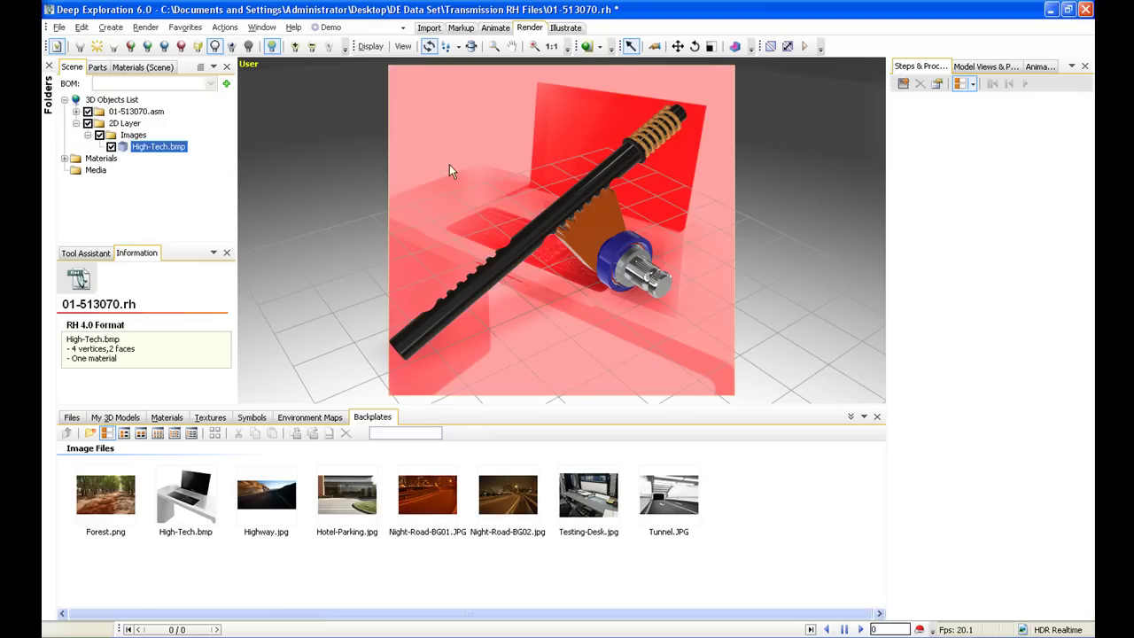
click(710, 46)
drag(579, 215, 440, 354)
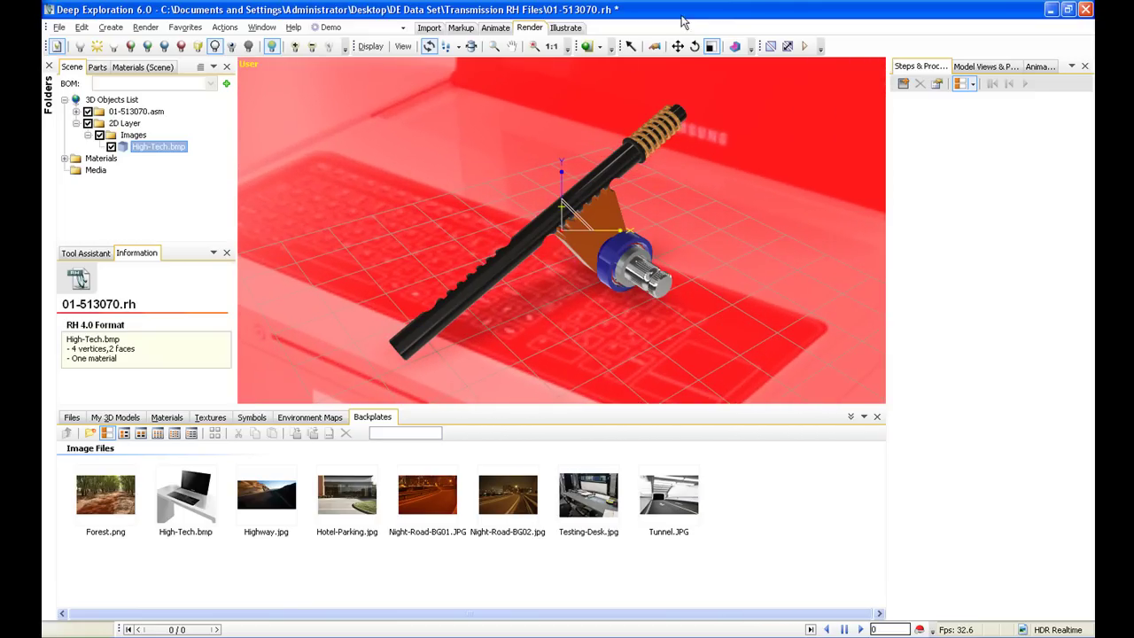
Move the High-Tech.bmp backplate so the white desk surface beside the laptop lies behind the assembly
click(677, 46)
drag(592, 214, 241, 83)
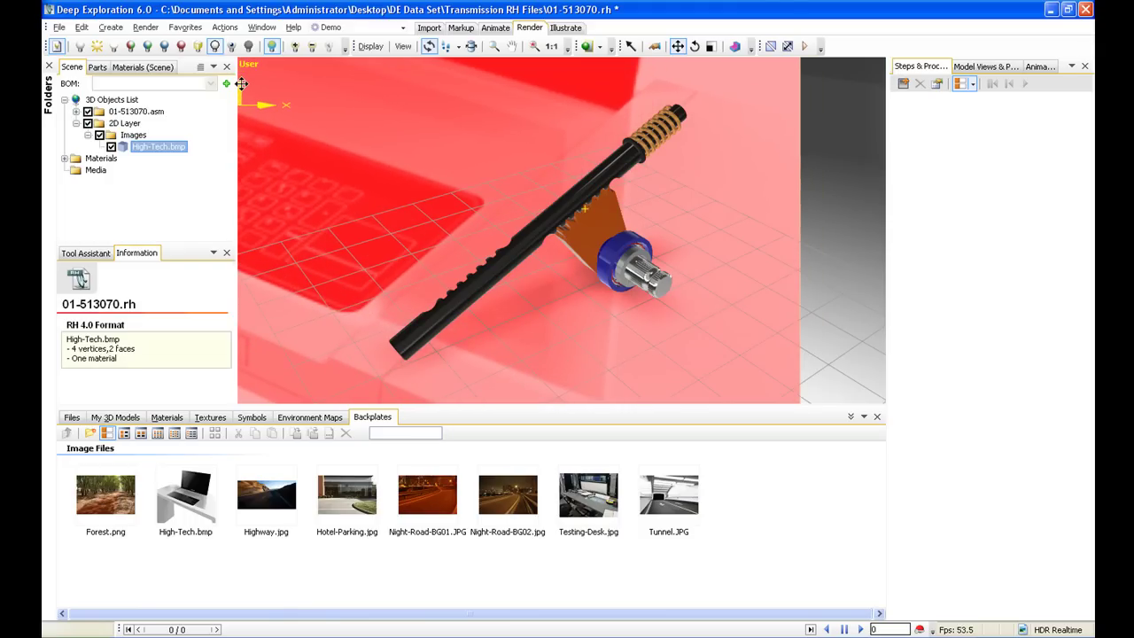
middle_drag(663, 235, 690, 238)
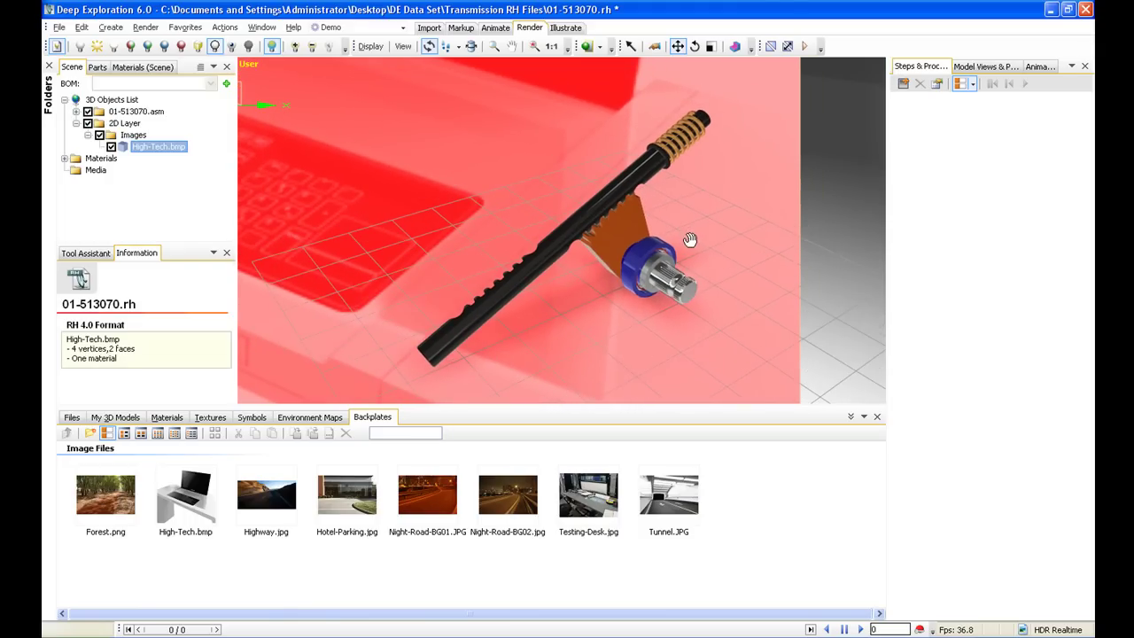
Show the output size frame and position the assembly within it over the desk surface
click(370, 46)
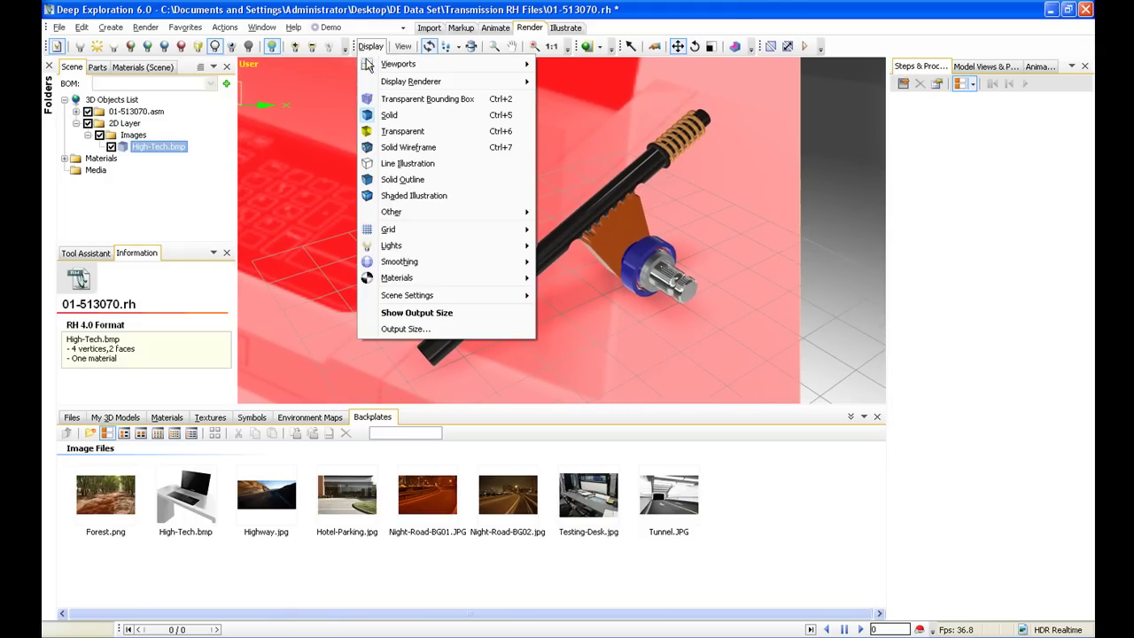
click(413, 313)
middle_drag(663, 260, 690, 253)
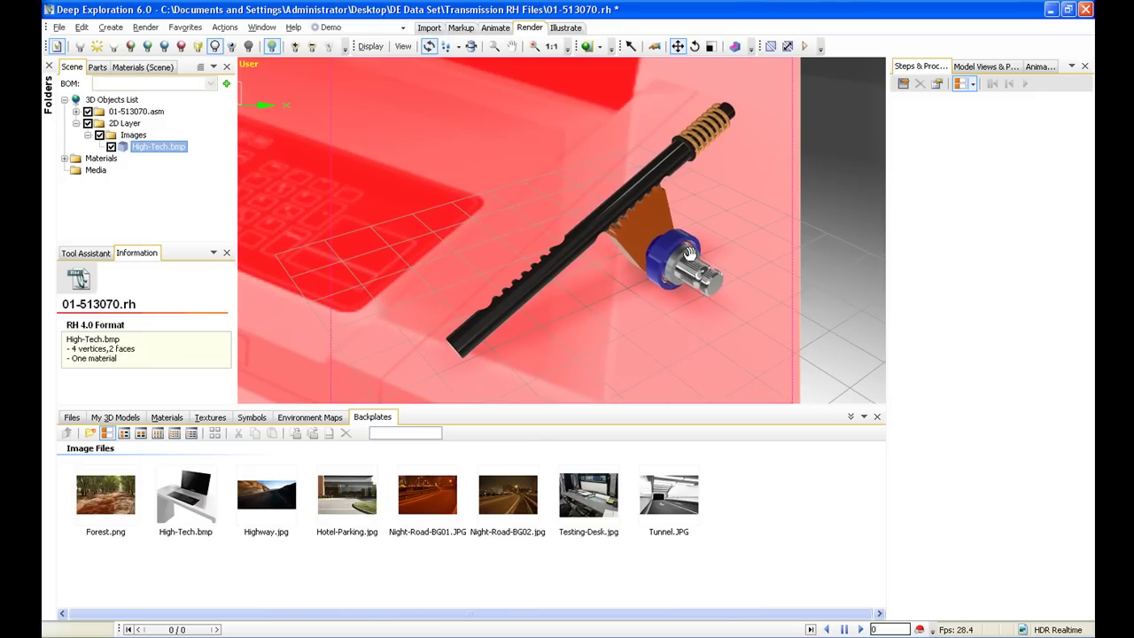
click(124, 136)
scroll(657, 237, up, 1)
middle_drag(657, 234, 632, 211)
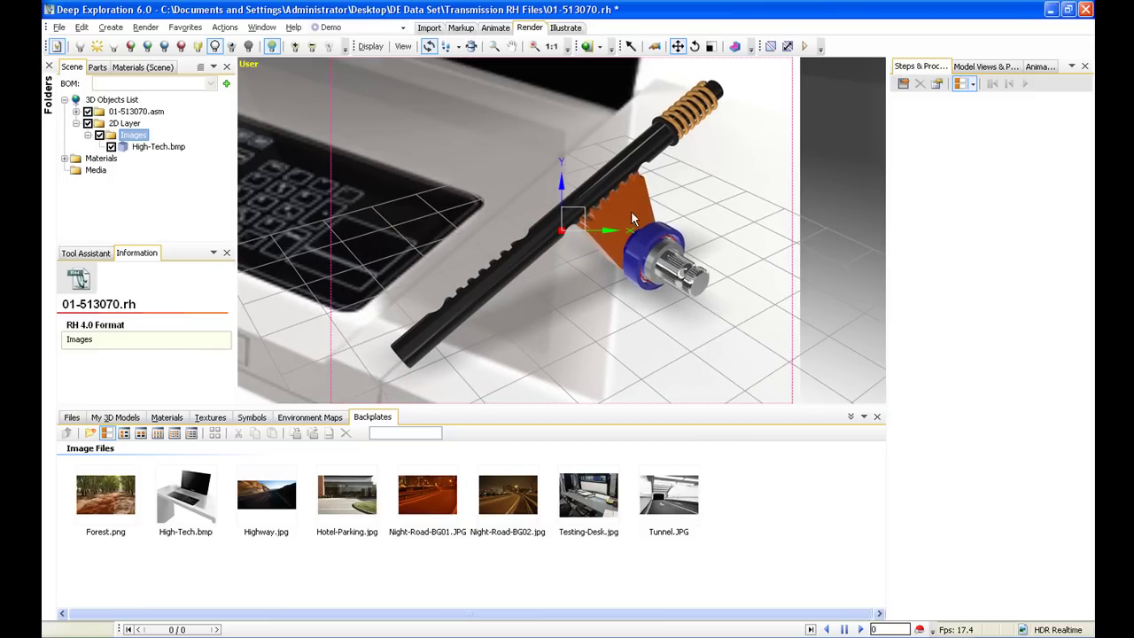
Render the assembly against the desk backplate and enlarge the resulting image window
click(587, 48)
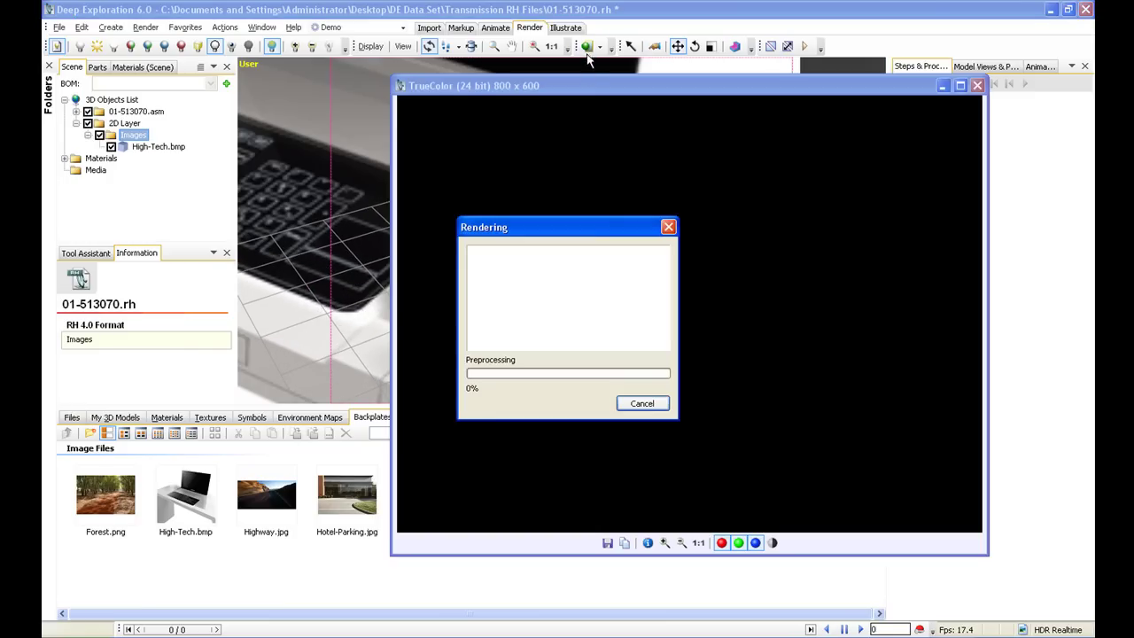
drag(594, 235, 284, 202)
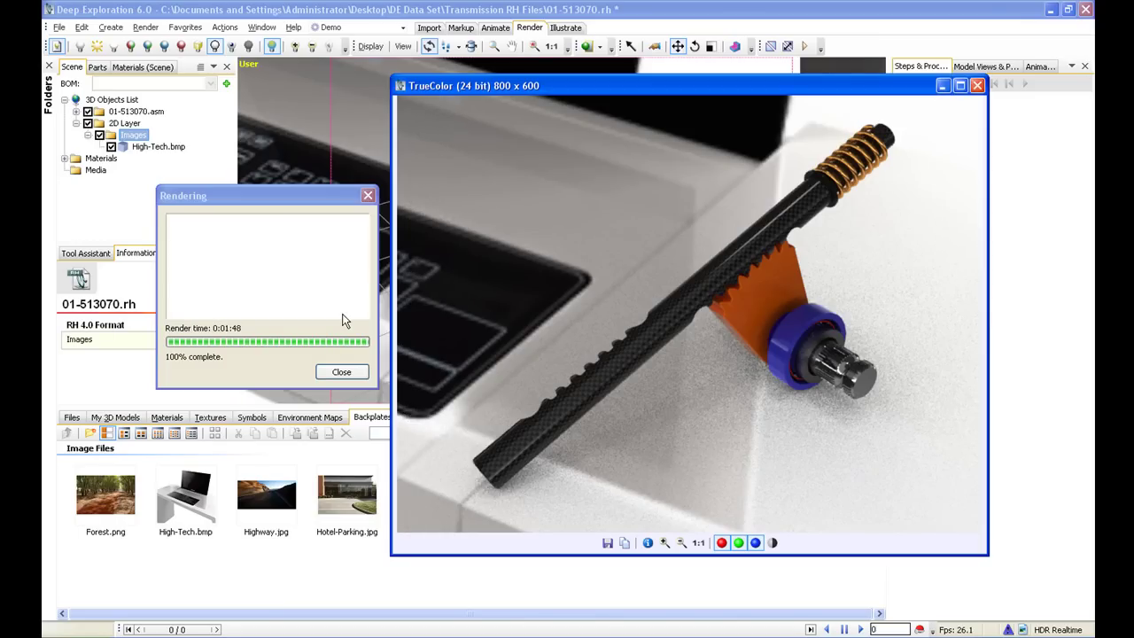
click(959, 85)
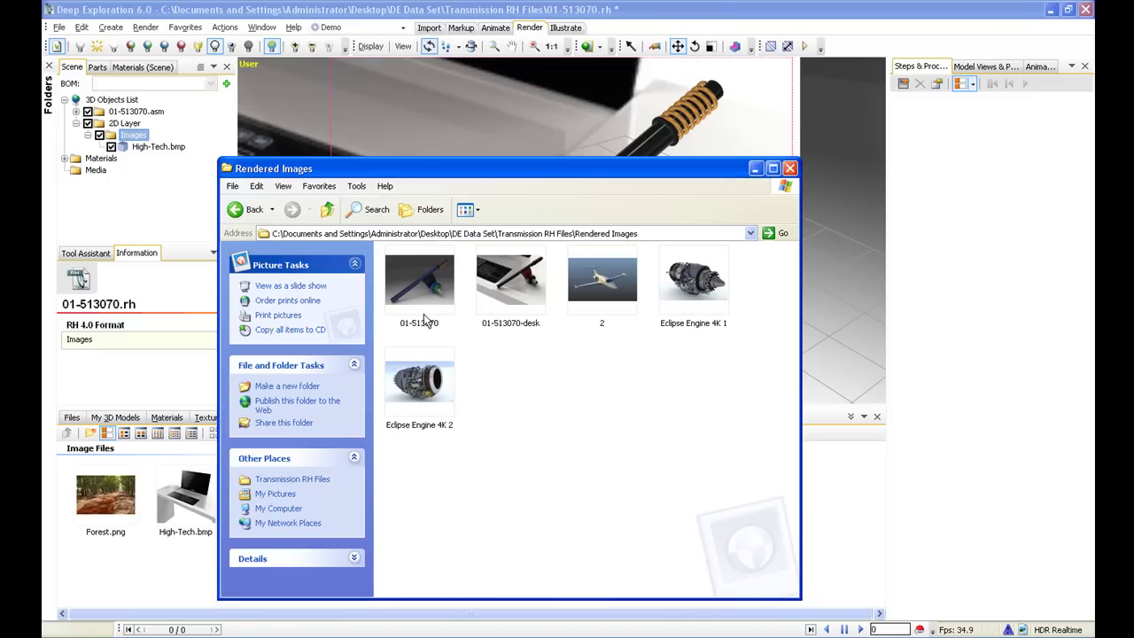
Examine the saved 01-513070 render up close in Windows Picture and Fax Viewer, and open the 01-513070-desk render
double_click(424, 298)
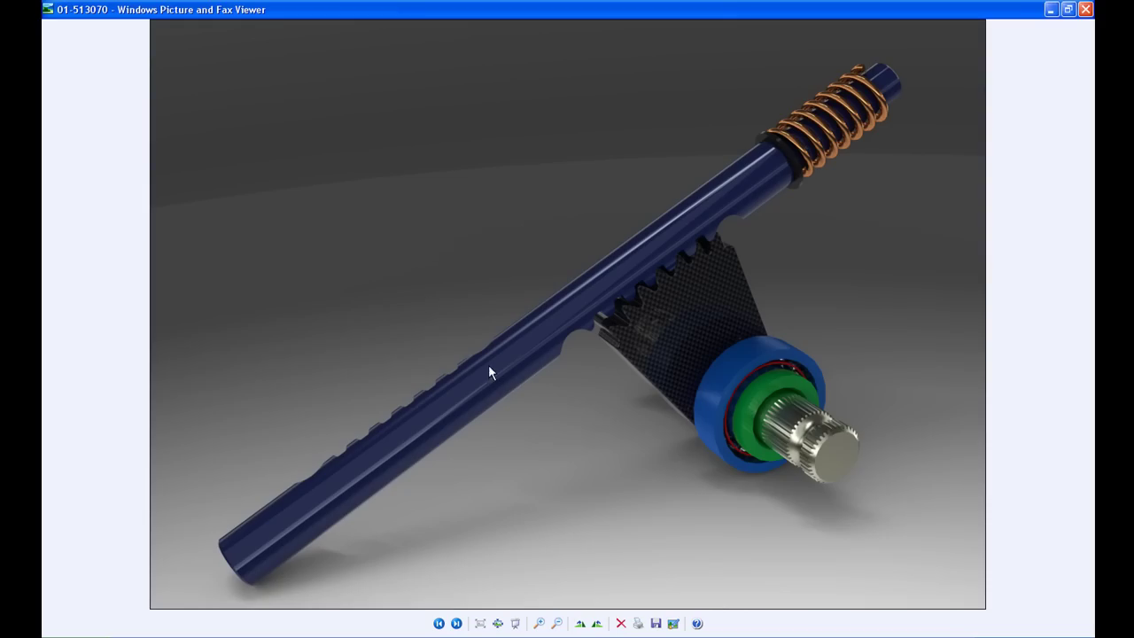
click(539, 622)
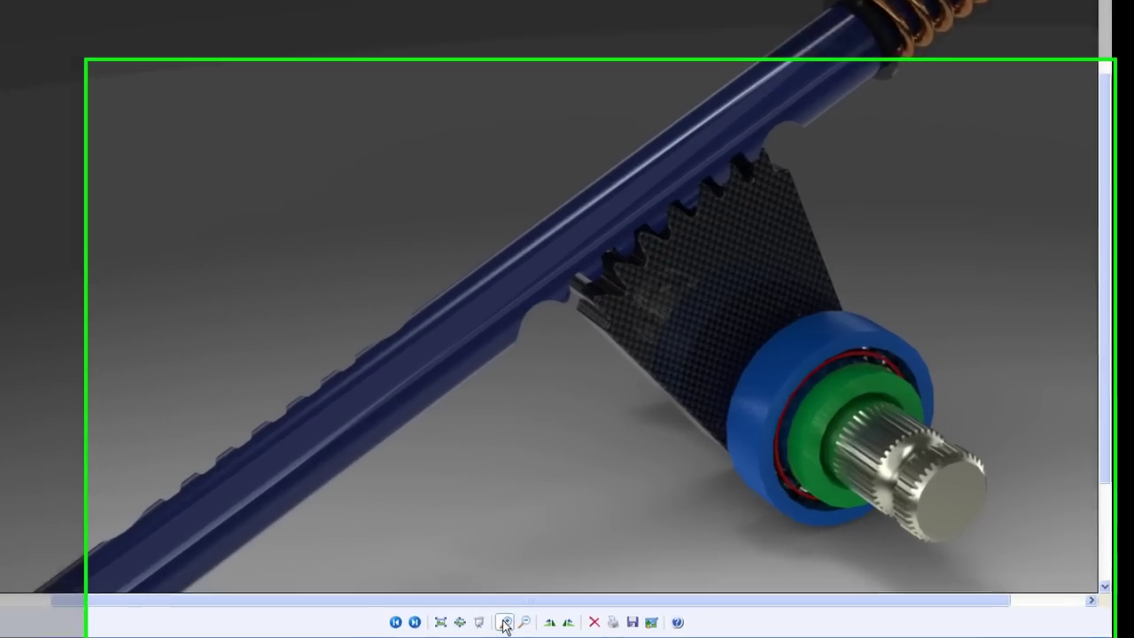
click(505, 623)
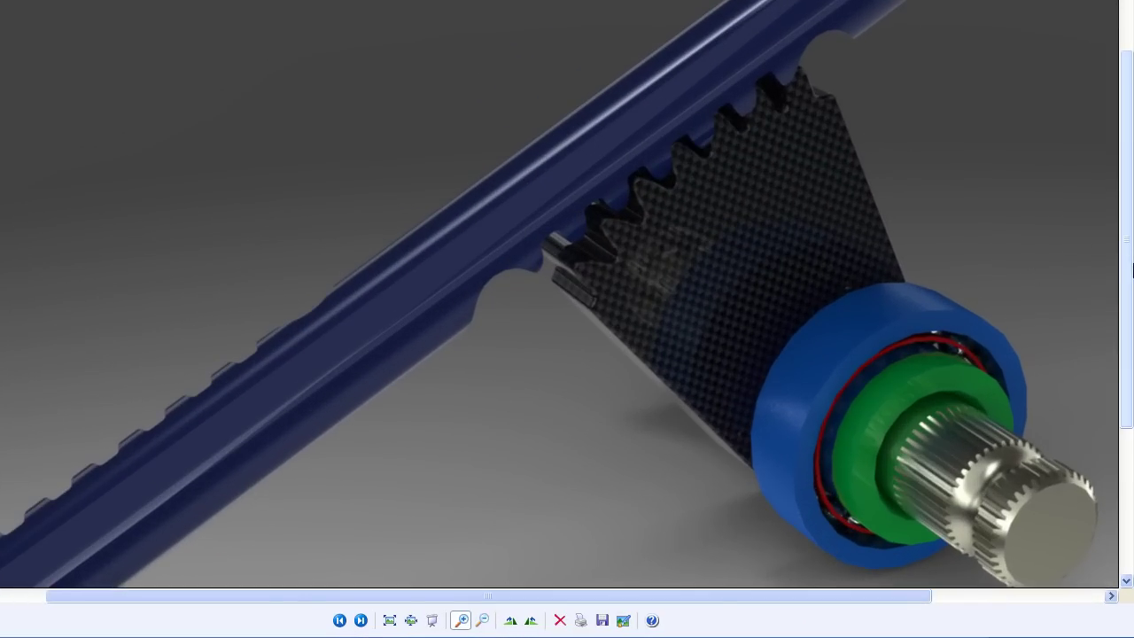
drag(1125, 252, 1126, 236)
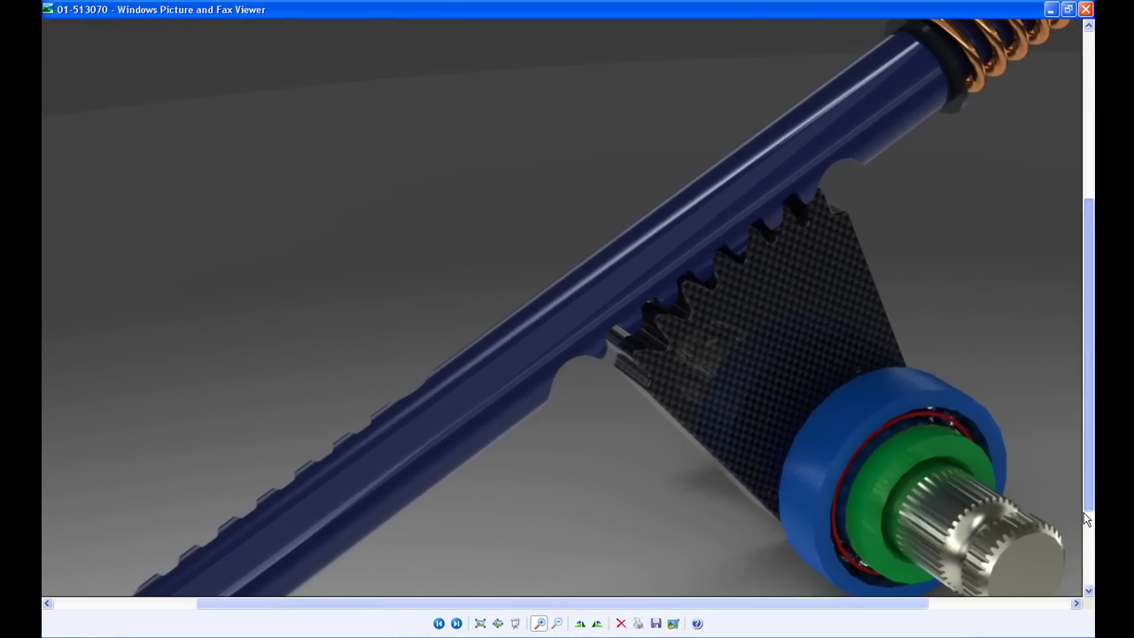
scroll(1082, 526, down, 3)
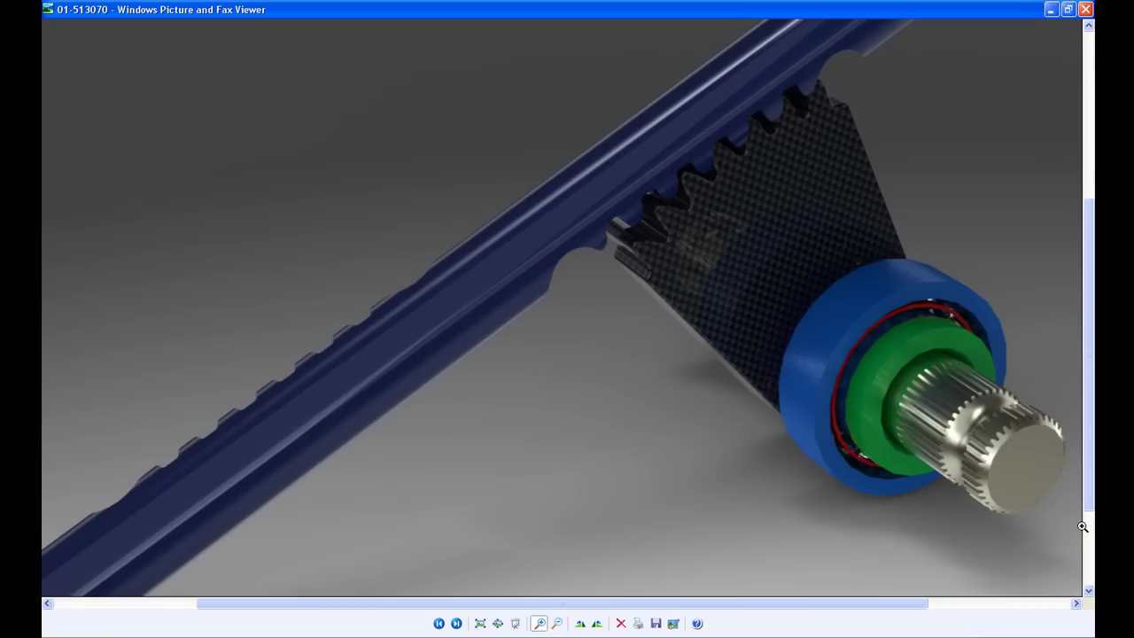
click(1085, 9)
double_click(494, 298)
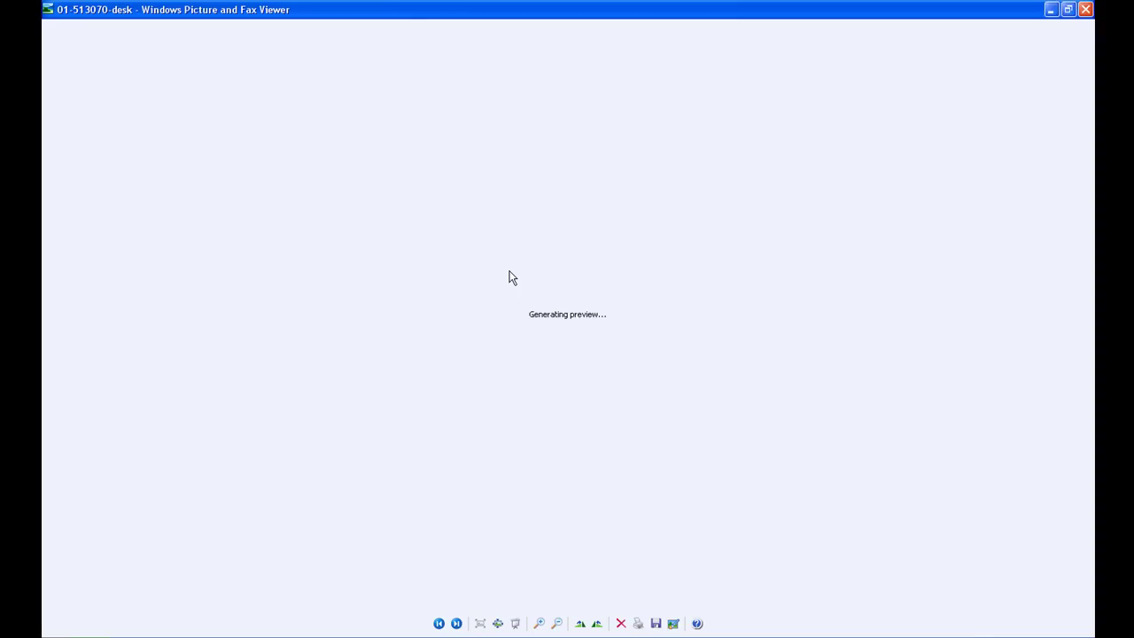
Examine the 01-513070-desk render up close along the carbon shaft, red gear segment and copper spring, and close it
click(539, 622)
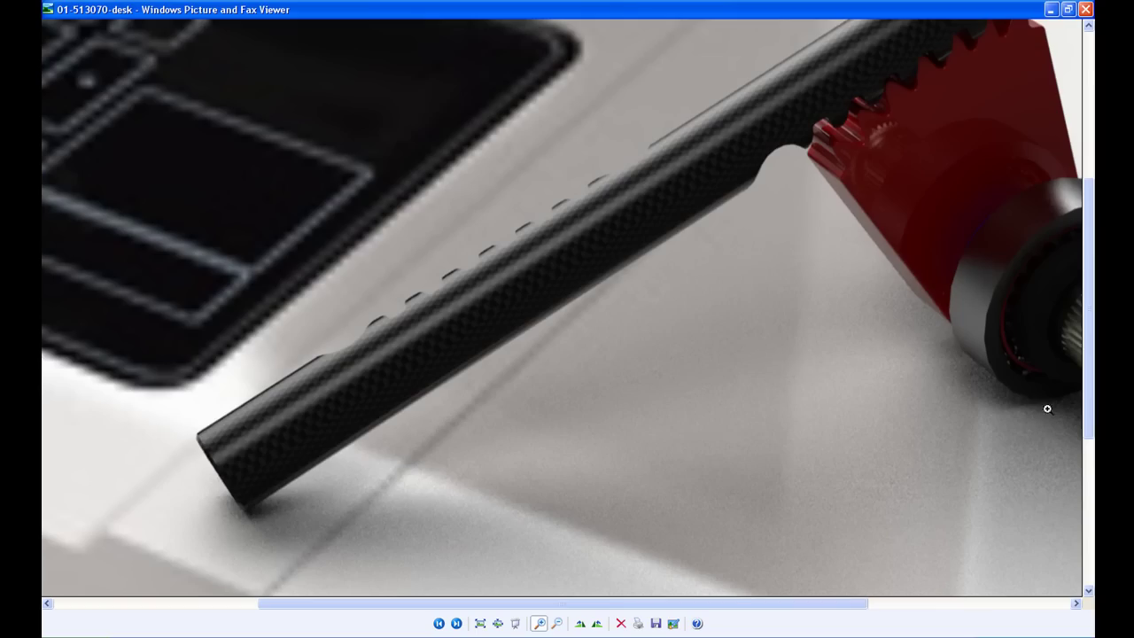
drag(1090, 322, 1090, 190)
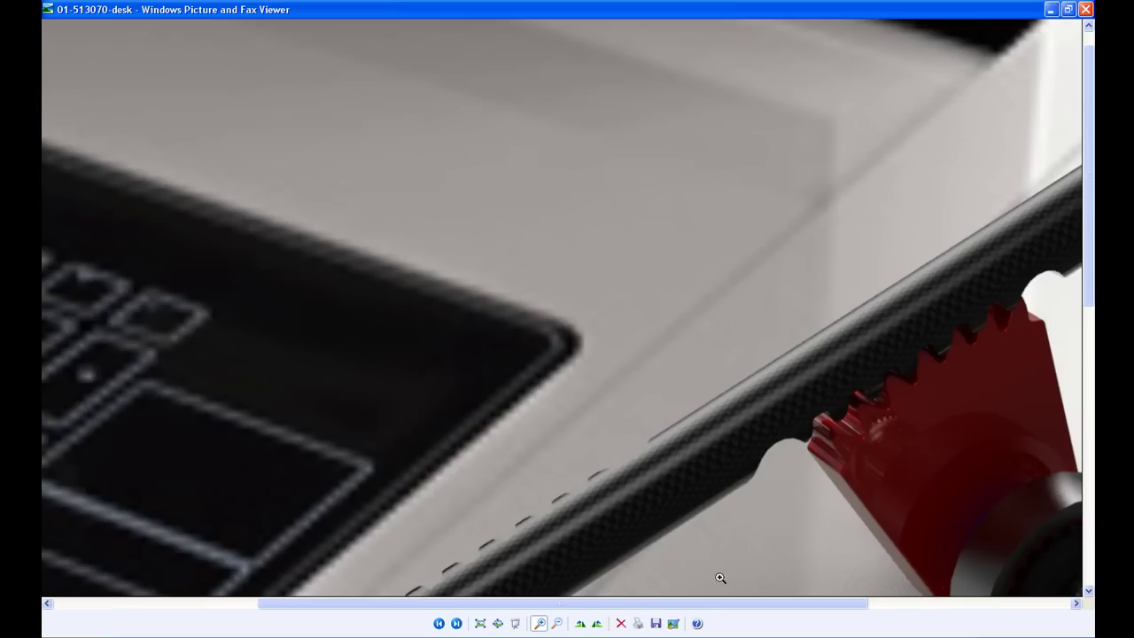
drag(680, 607, 810, 602)
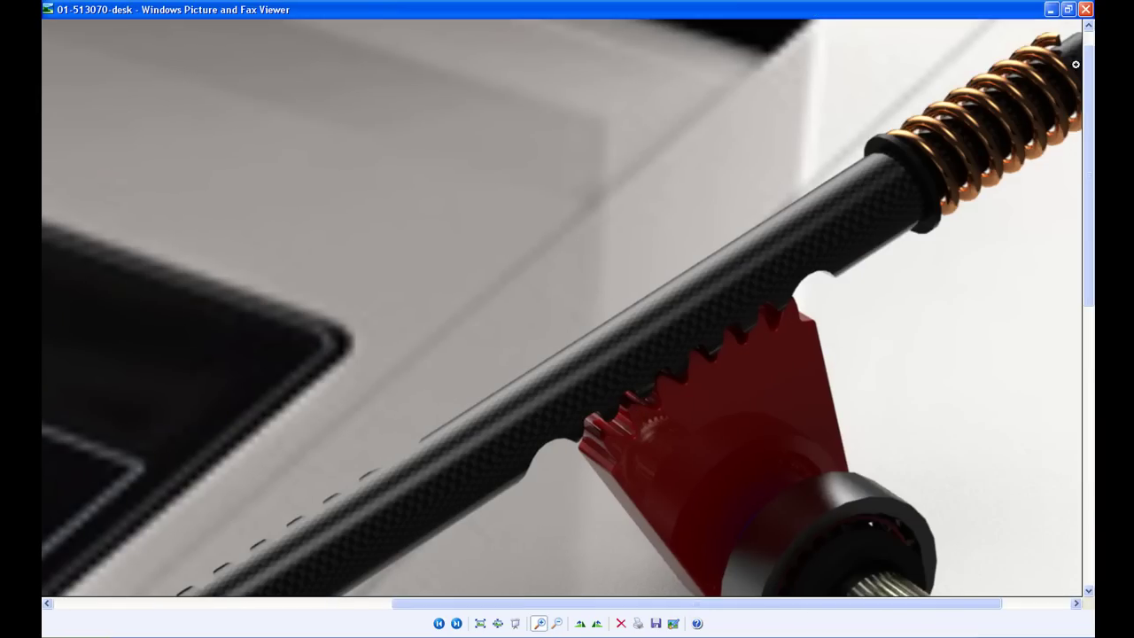
click(1085, 9)
Open the aircraft render and browse onward through the following finished renders, including Eclipse Engine 4K 1
double_click(588, 280)
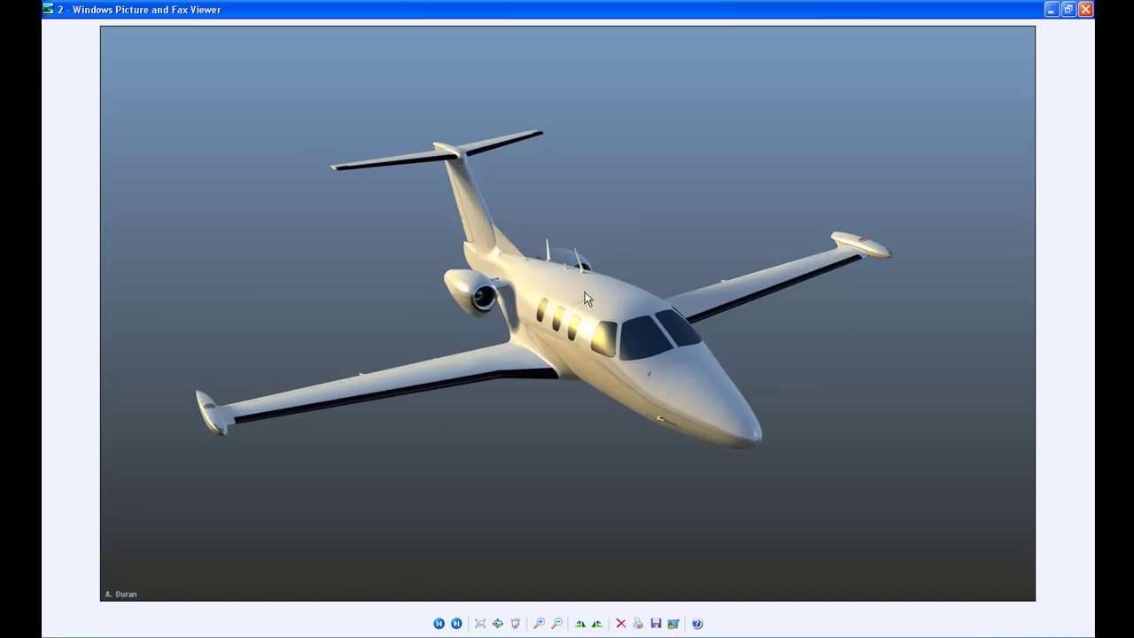
click(456, 623)
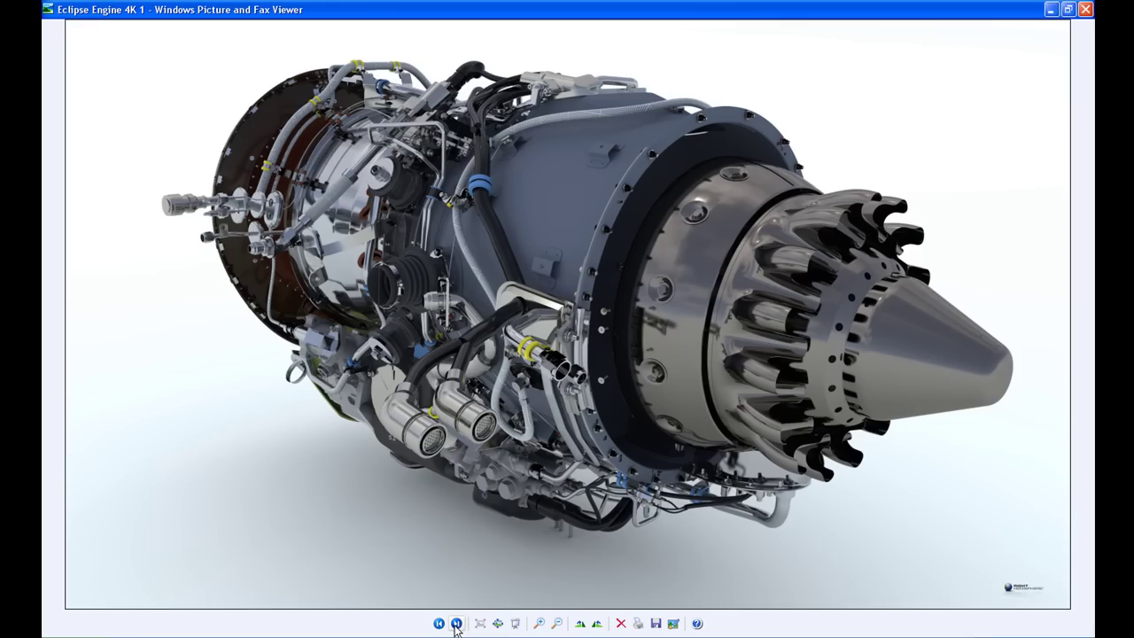
click(456, 624)
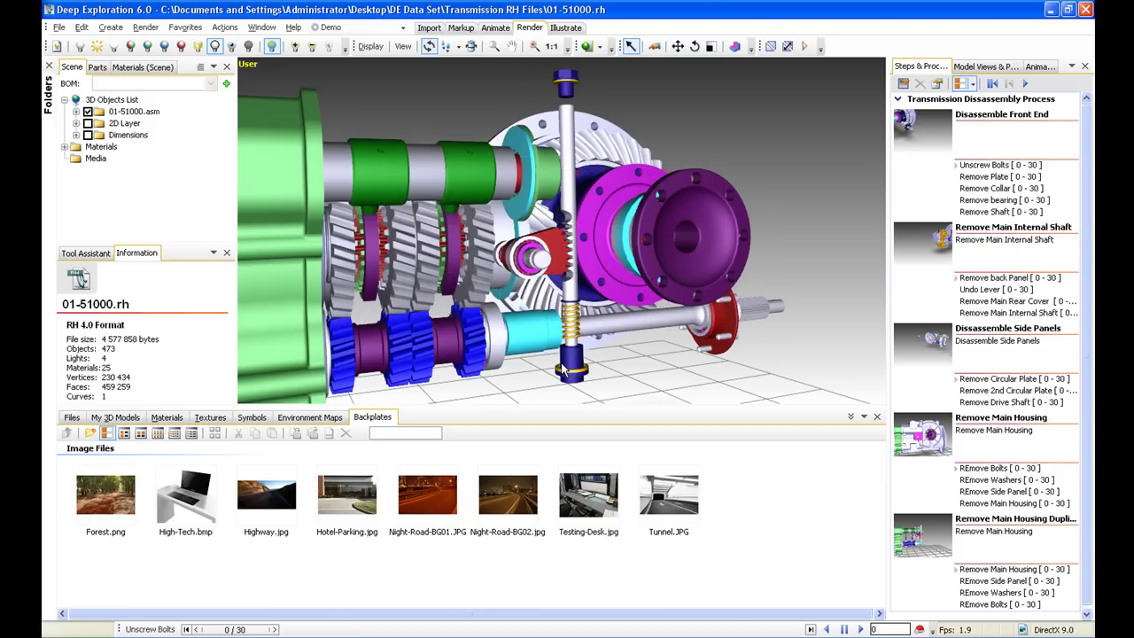
Expand 01-51000.asm in the scene tree and show the complete transmission with its main housing
double_click(561, 363)
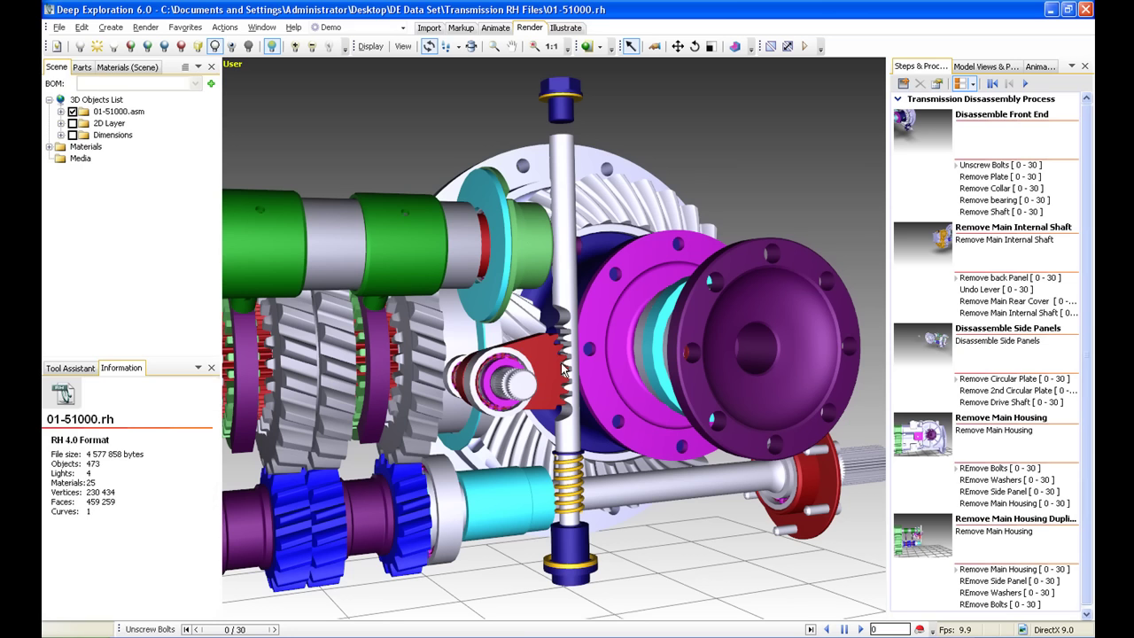
click(60, 111)
click(84, 216)
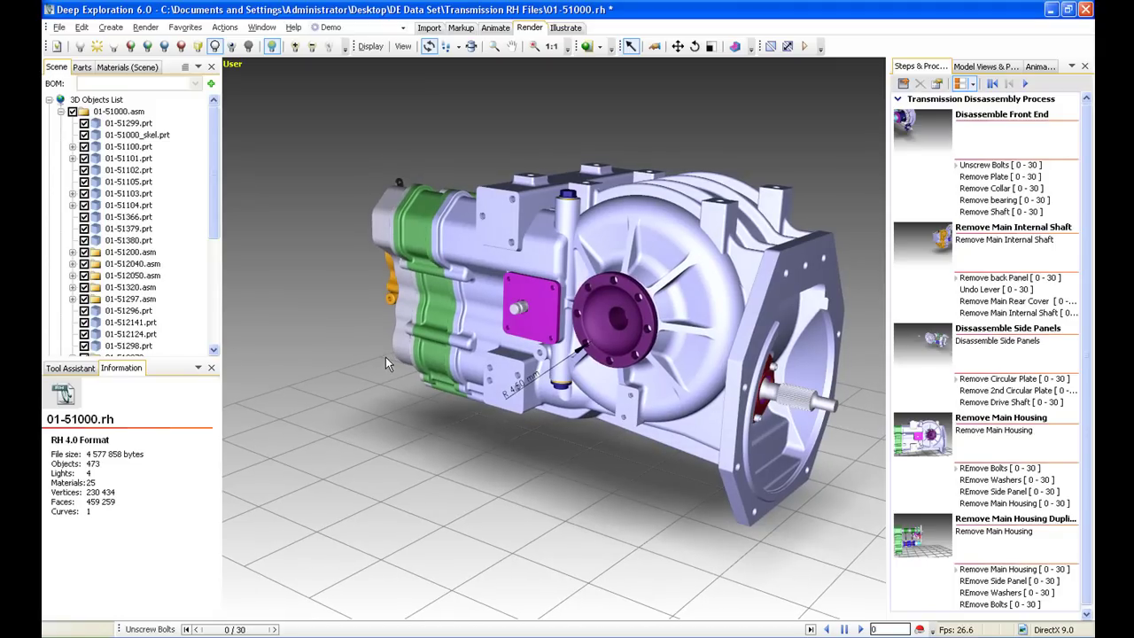
Hide the rear cover parts 01-51102.prt, 01-51101.prt and 01-51103.prt, and turn the transmission to show its front flange
click(407, 323)
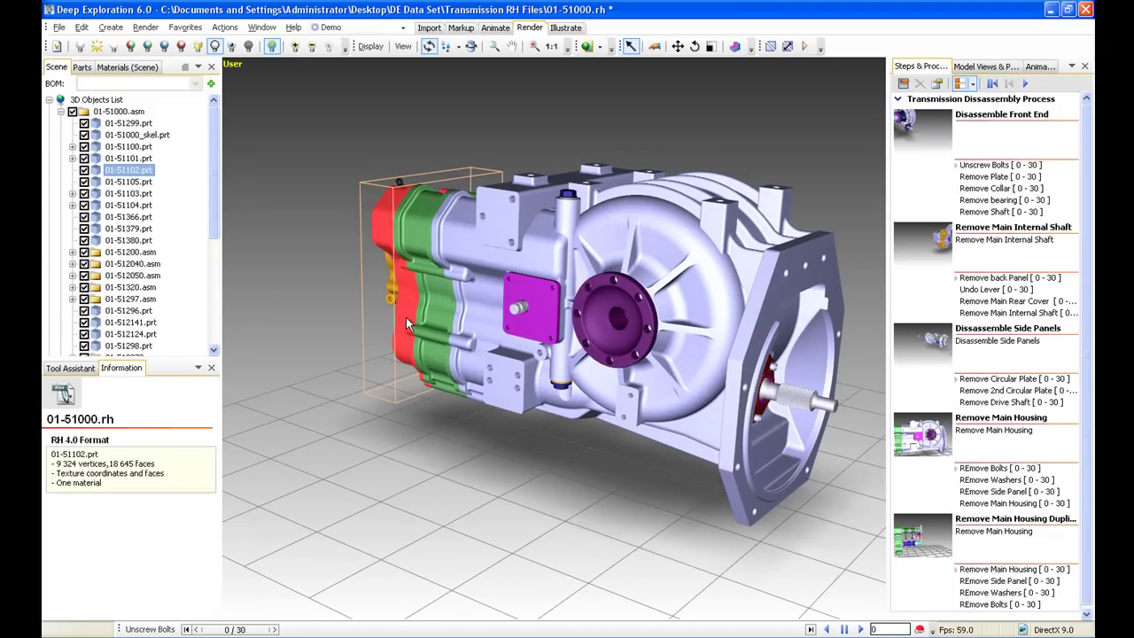
key(h)
click(430, 306)
key(h)
click(399, 290)
key(h)
drag(622, 414, 563, 395)
middle_drag(564, 395, 456, 390)
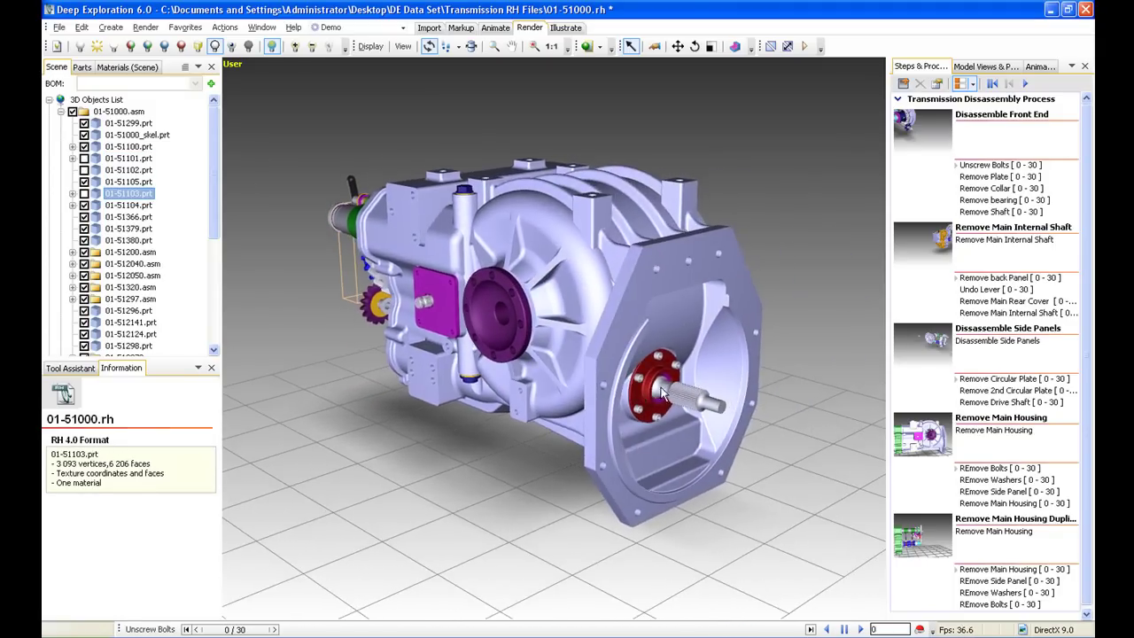
Show the animation list and move the Unscrew Bolts animation to frame 17 of 30
click(1042, 66)
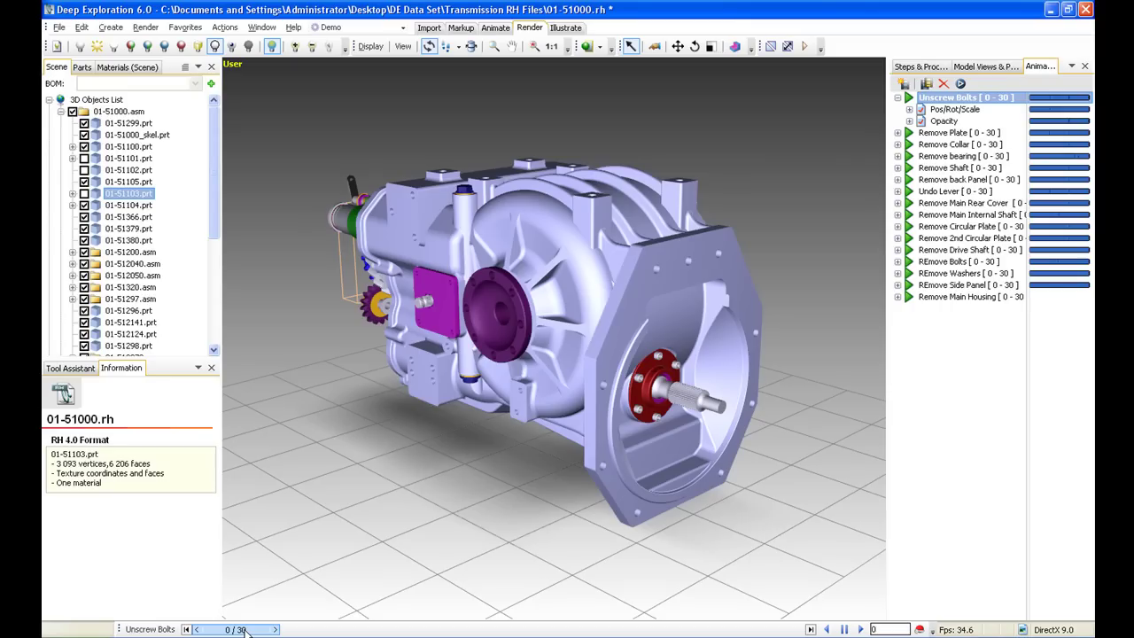
drag(245, 632, 541, 632)
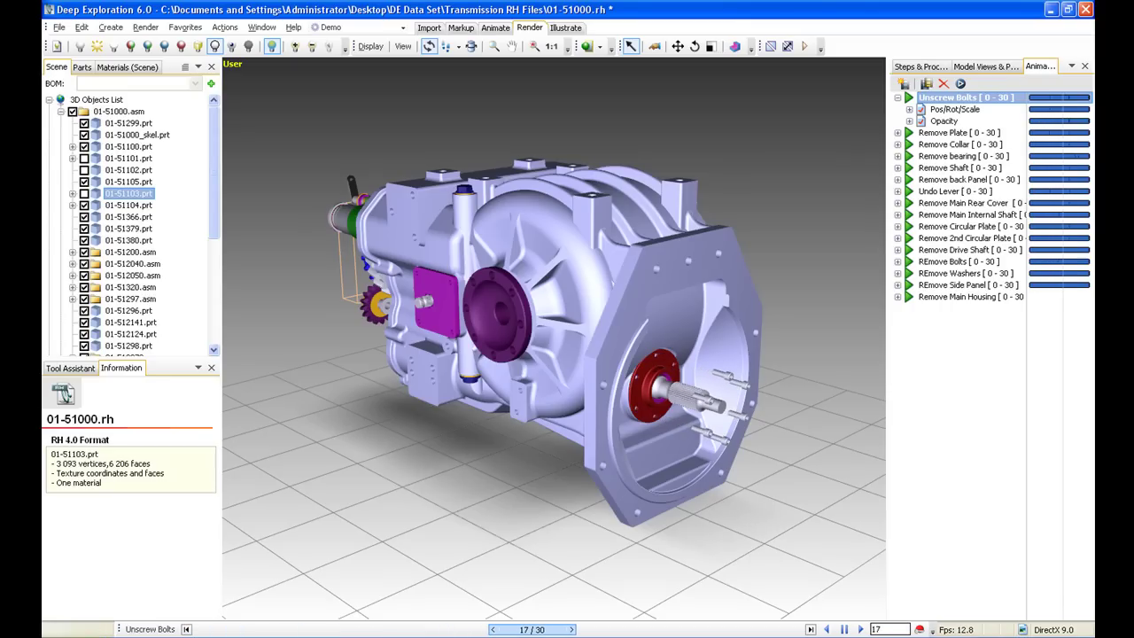
middle_drag(551, 430, 559, 469)
mouse_move(559, 468)
mouse_down()
mouse_move(567, 474)
mouse_move(558, 474)
mouse_up()
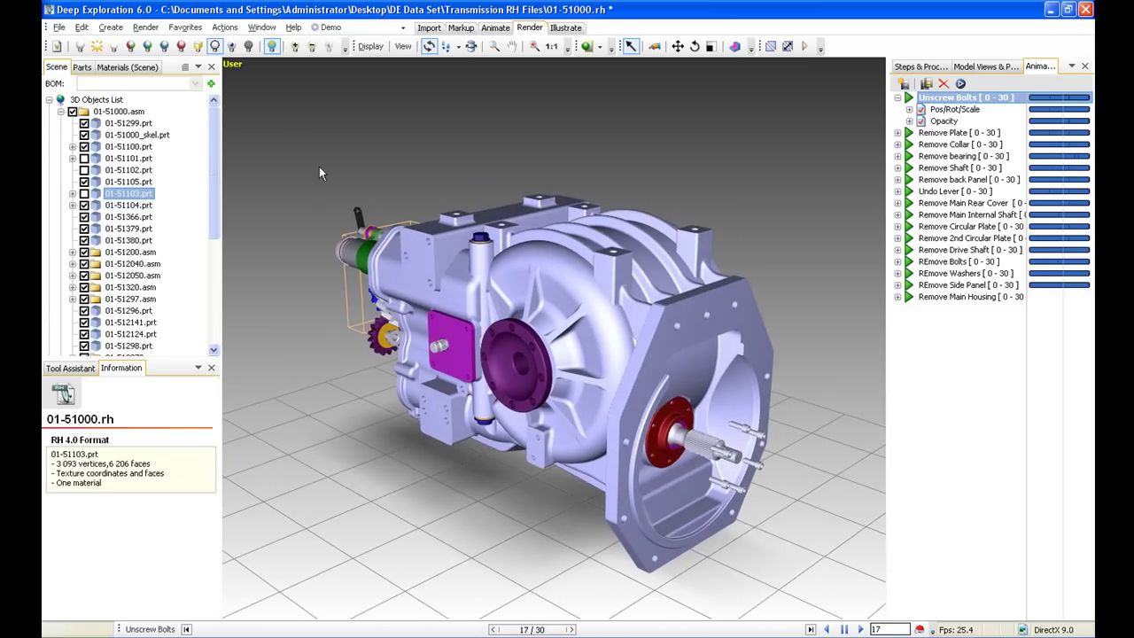
Switch to the Illustrate workspace and display the transmission as a black-and-white line illustration
click(565, 27)
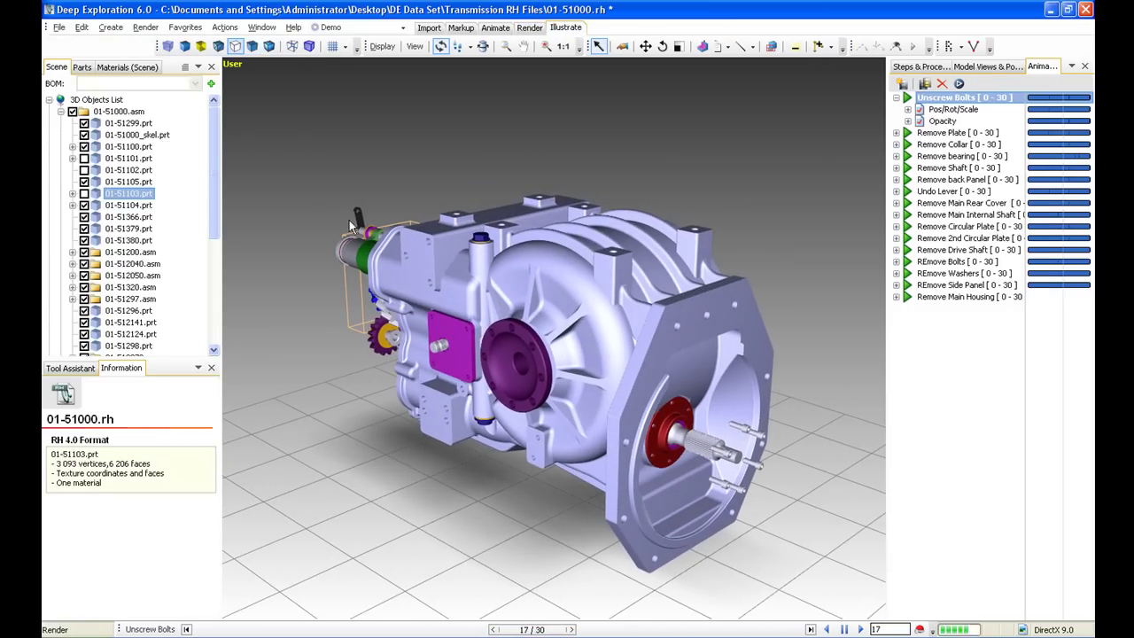
click(235, 46)
click(314, 226)
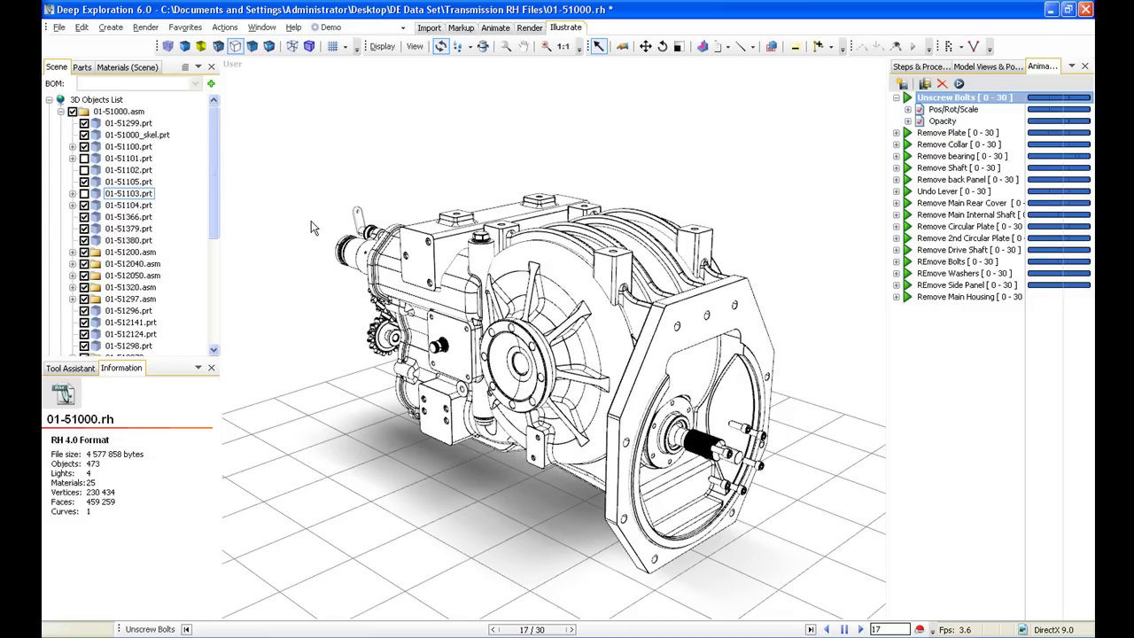
Select the main housing, side plate, lever, front circular plate and one unscrewed bolt together
click(657, 337)
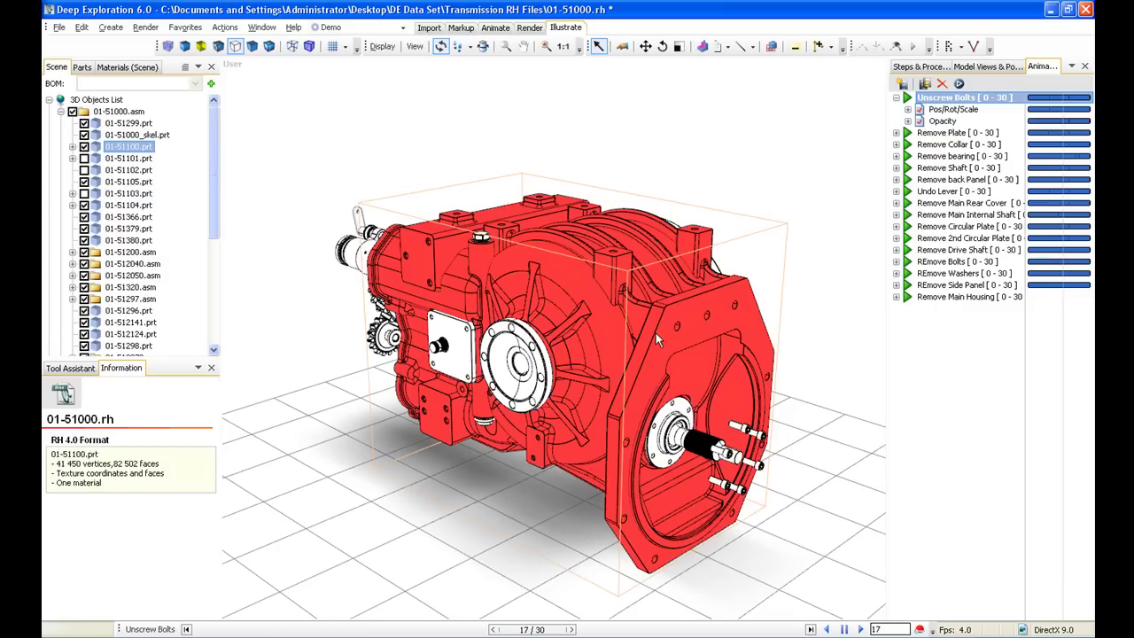
ctrl+click(451, 335)
ctrl+click(358, 221)
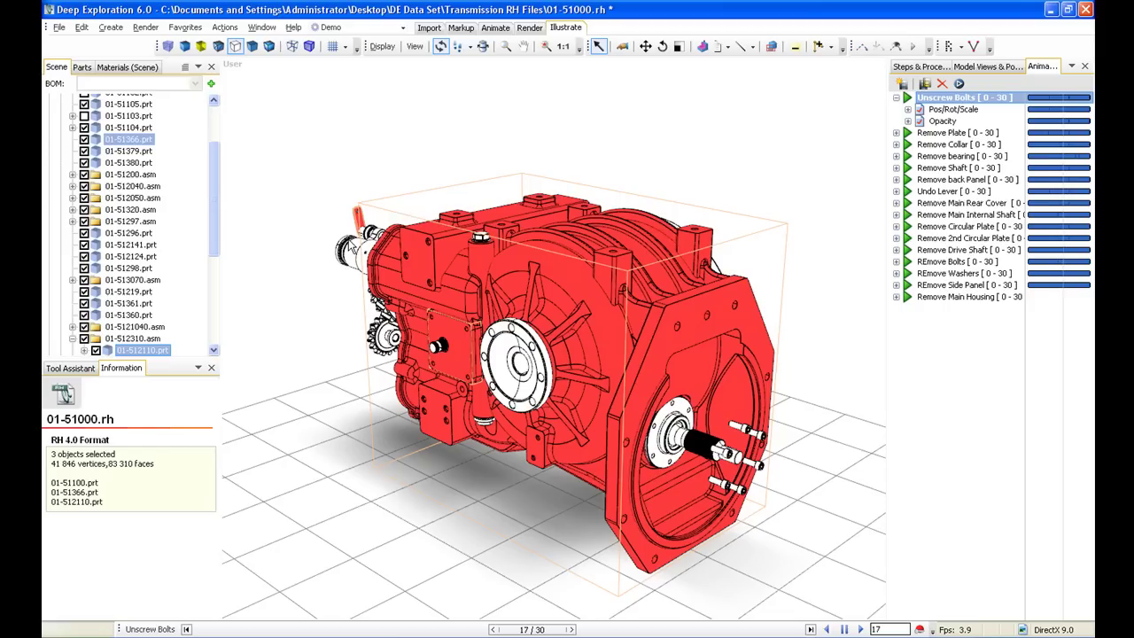
ctrl+click(677, 422)
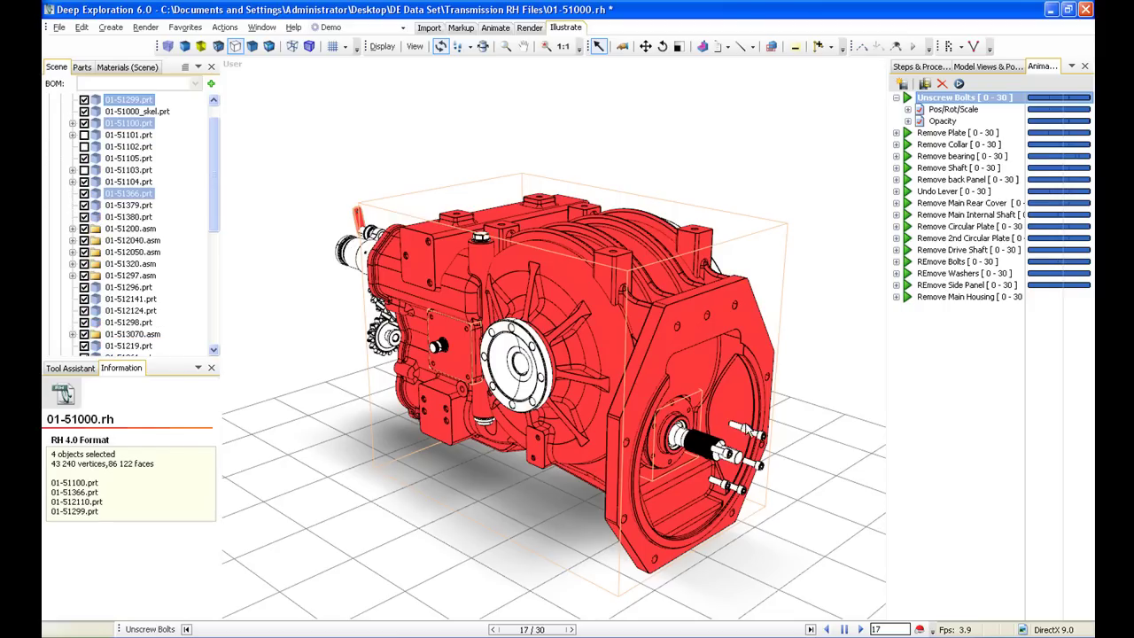
ctrl+click(751, 433)
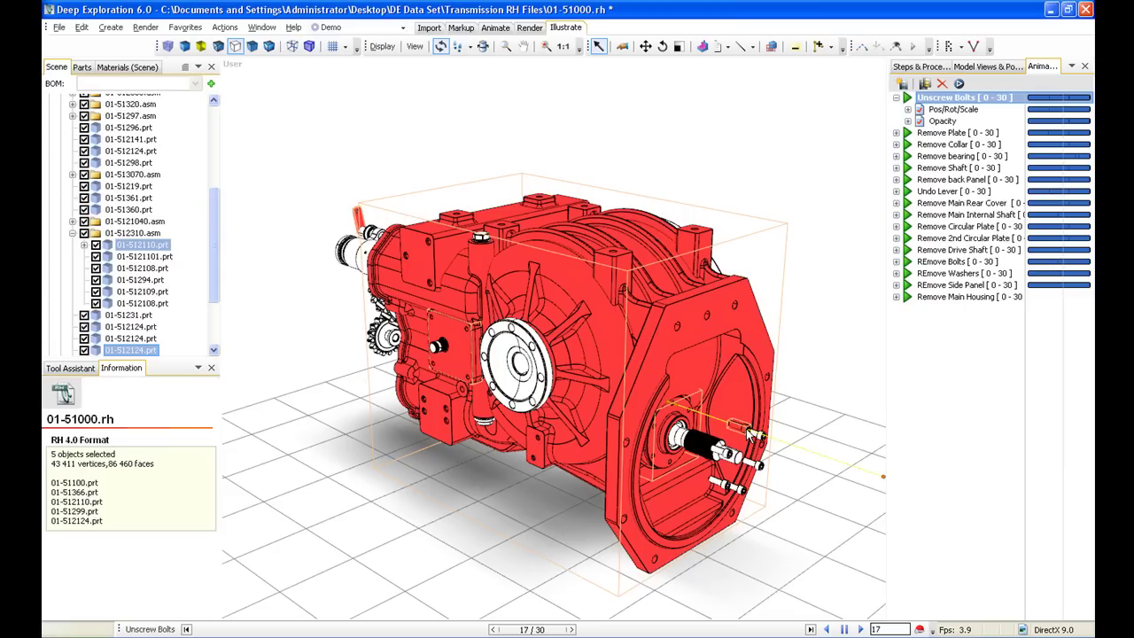
Limit the parts list to the currently selected nodes and generate numbered callouts for those five parts
click(81, 67)
drag(222, 102, 256, 102)
click(245, 86)
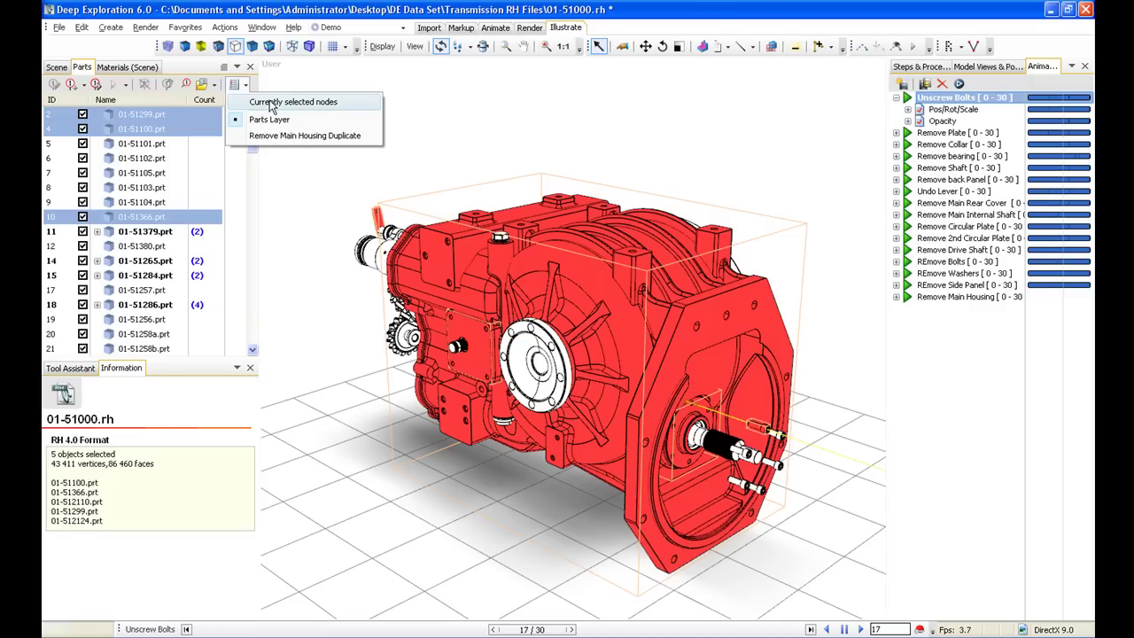
click(272, 103)
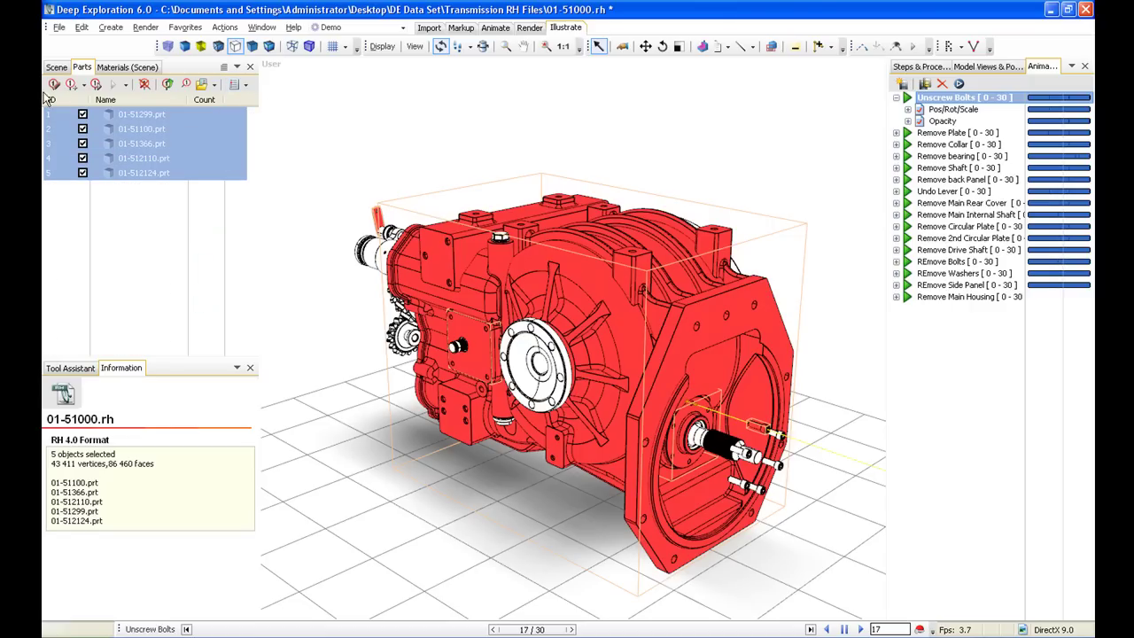
click(53, 84)
click(401, 129)
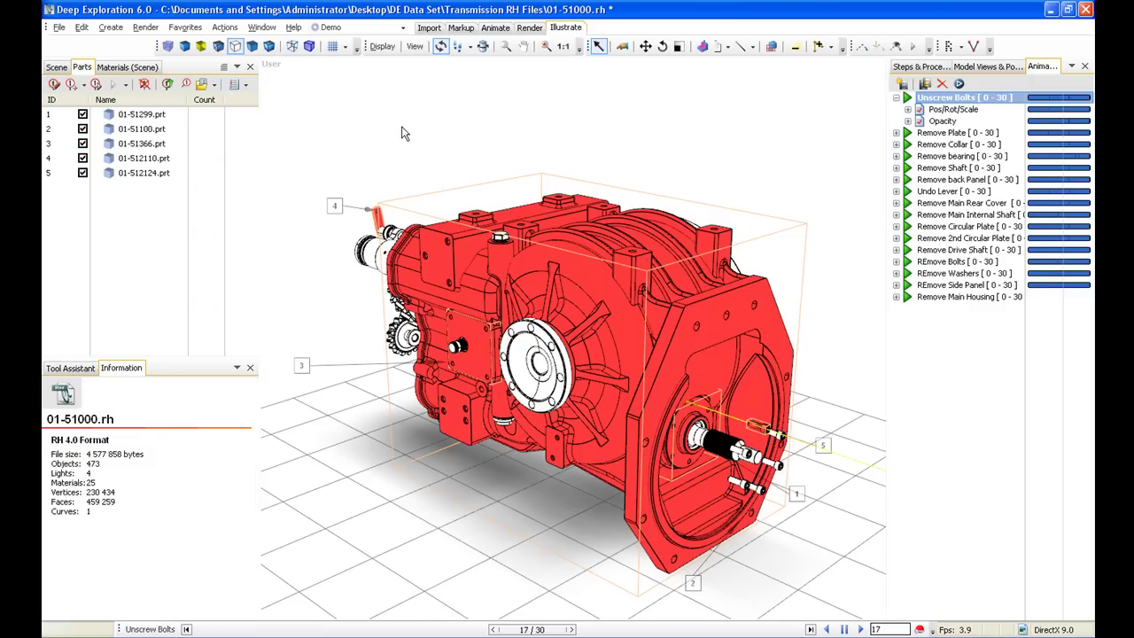
Move callout 5 up beside the front flange and callout 2 to the right below the housing
click(823, 448)
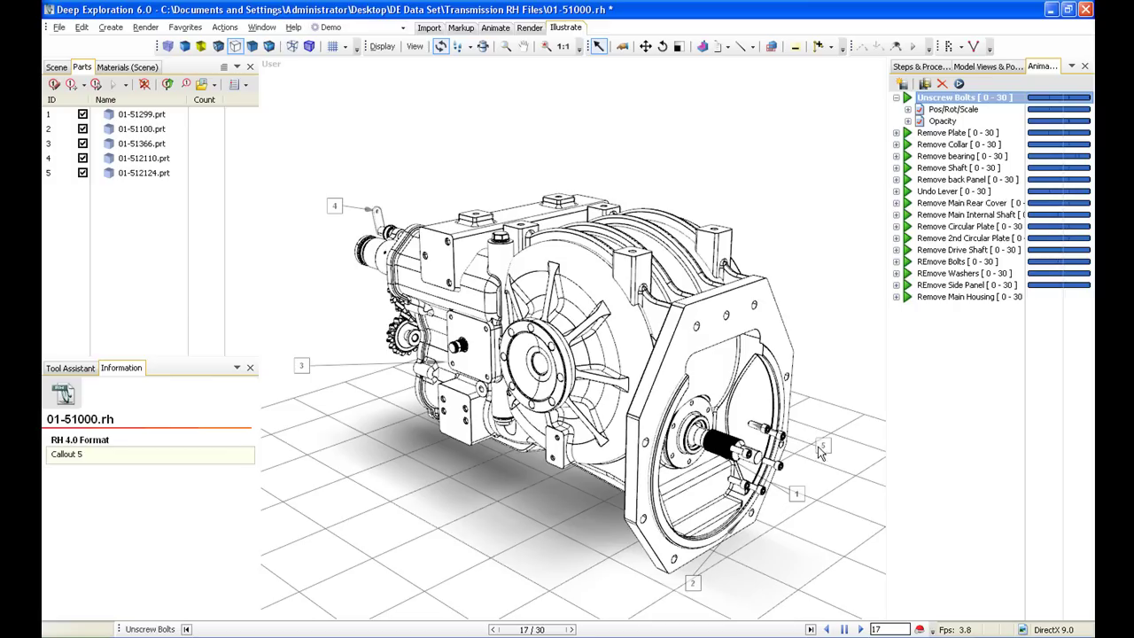
click(645, 46)
drag(824, 425, 861, 363)
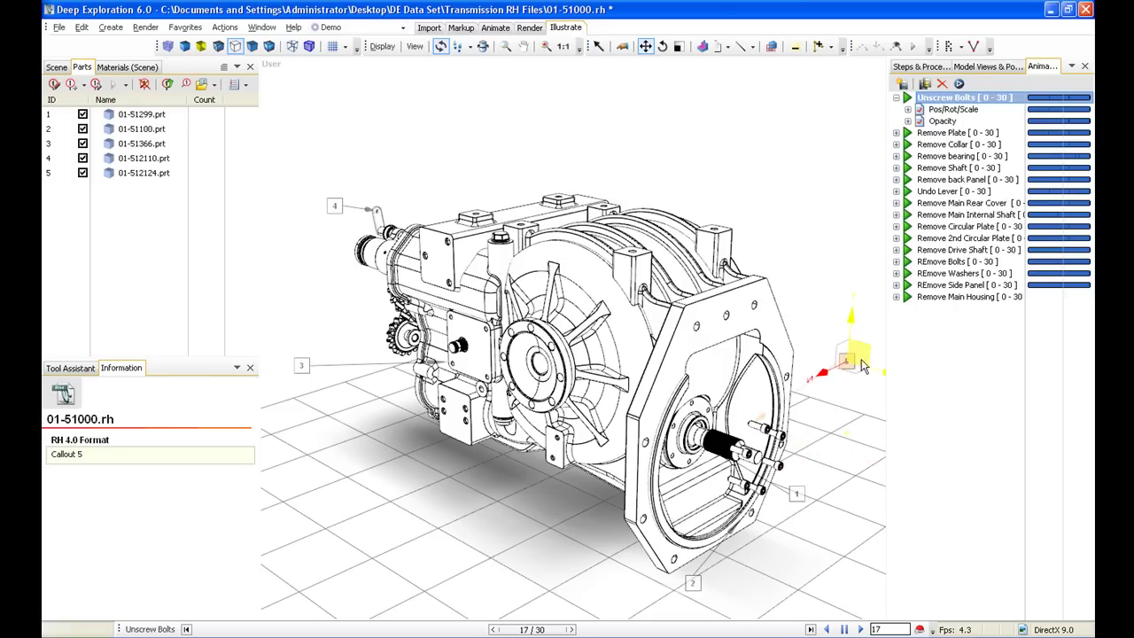
click(692, 582)
drag(724, 577, 786, 576)
click(812, 554)
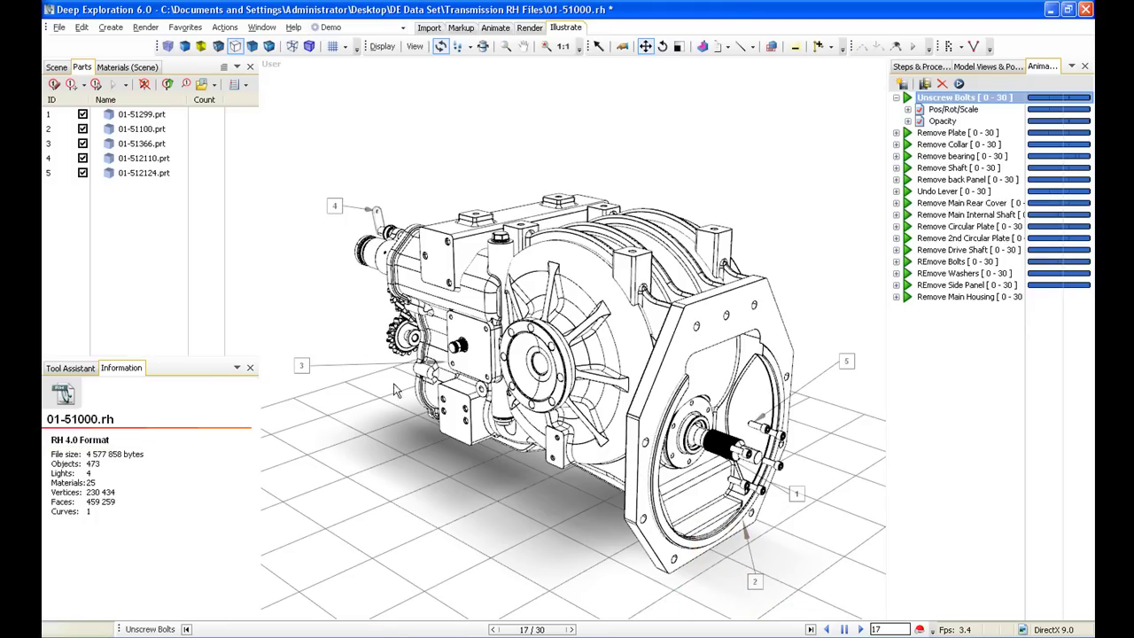
Set the callout style to Circle and keep Part ID as the label after trying Part name
click(96, 85)
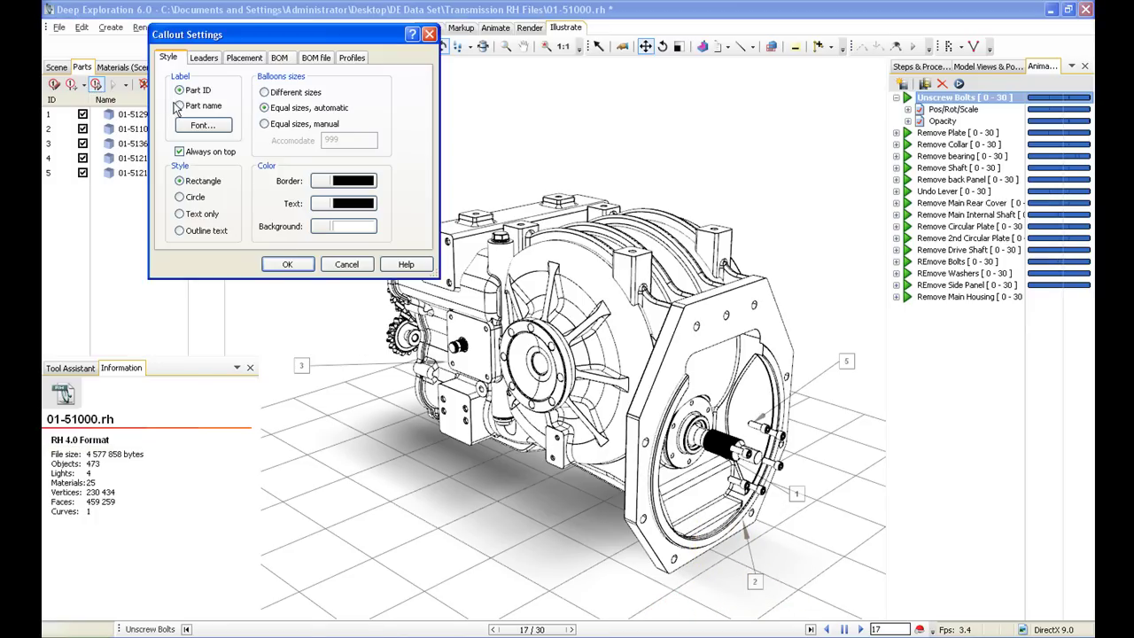
click(179, 106)
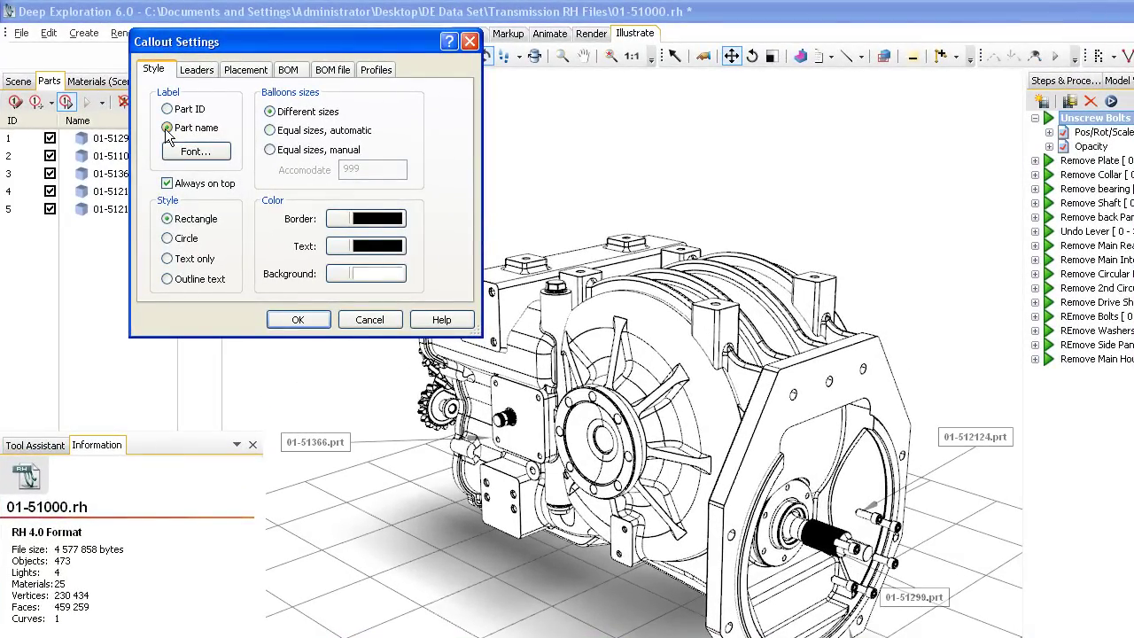
click(168, 240)
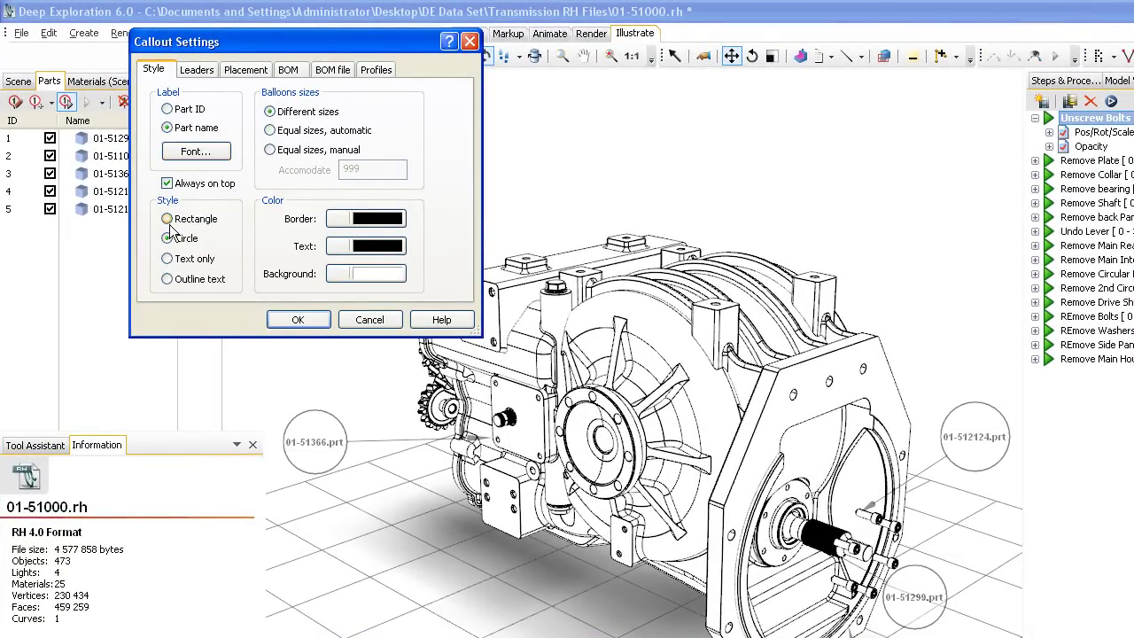
click(358, 224)
drag(415, 421, 404, 447)
click(438, 544)
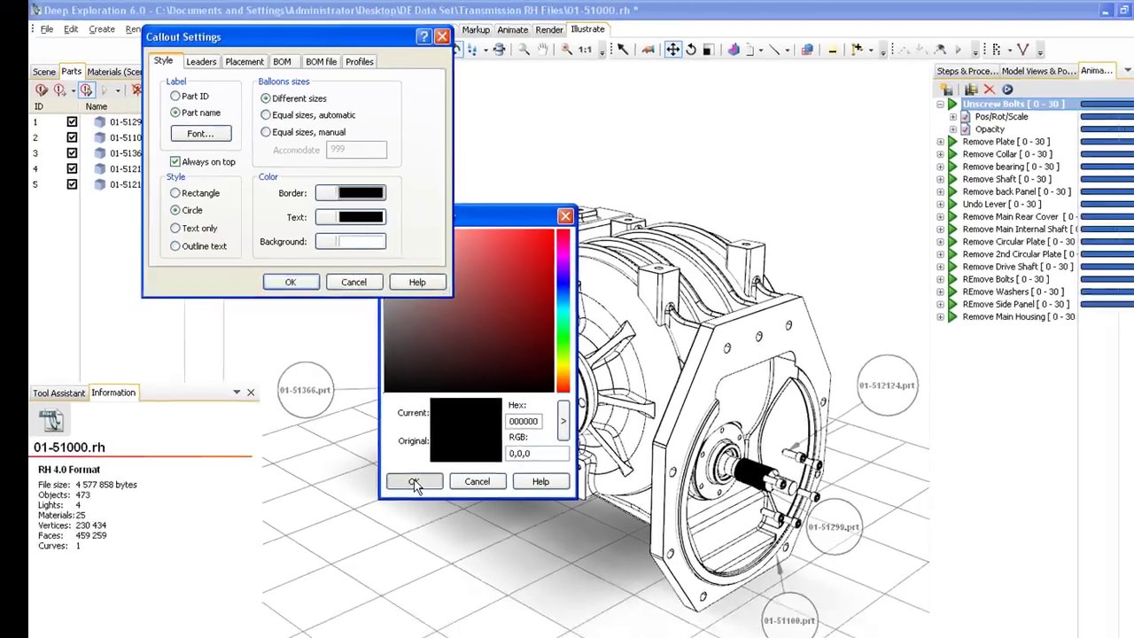
click(180, 91)
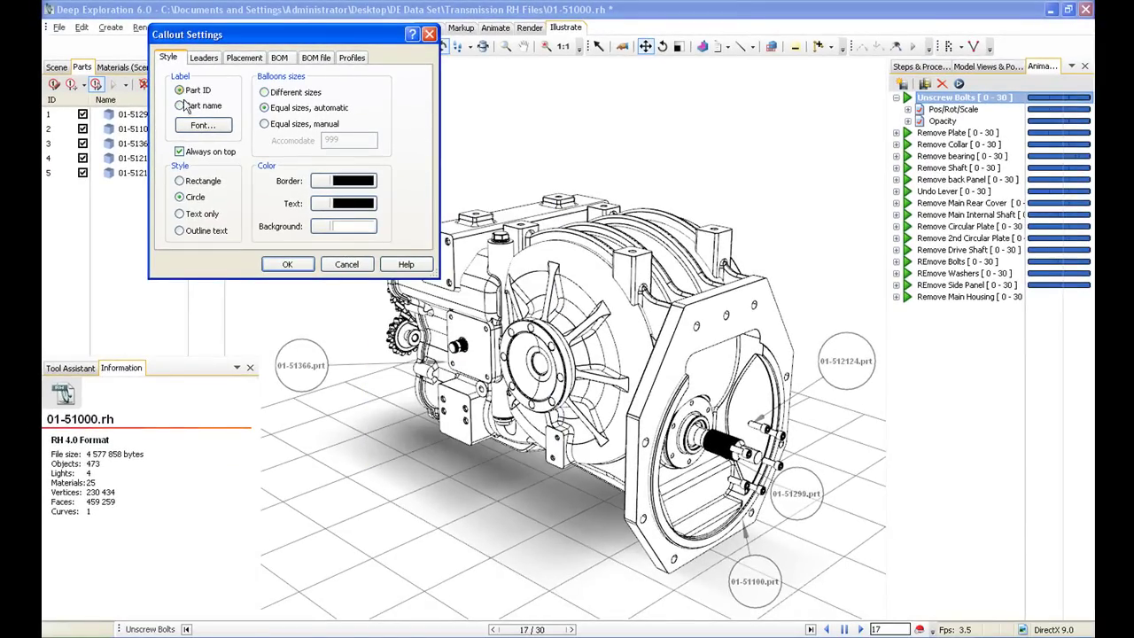
click(286, 266)
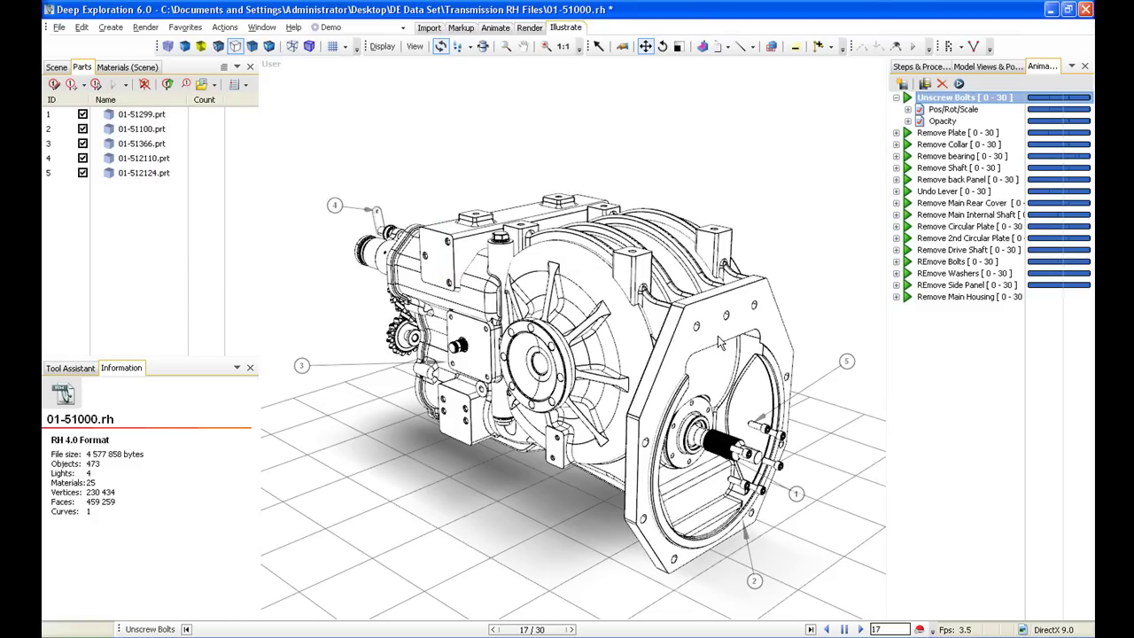
Create a circular magnified detail view of the rear gear and place it below the gear
click(771, 47)
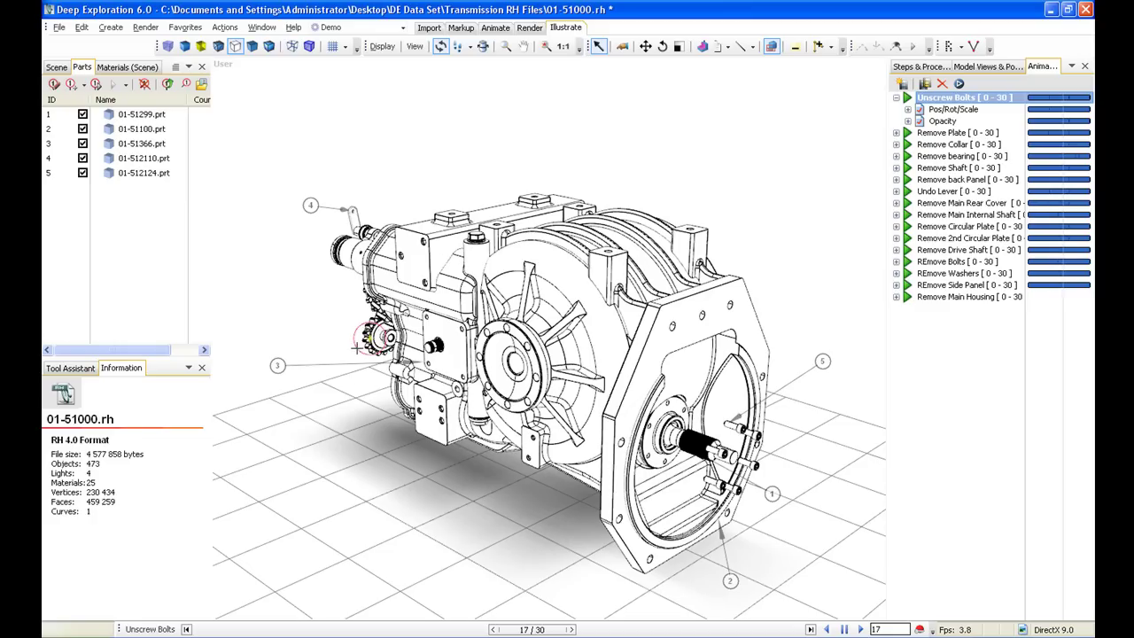
click(338, 472)
click(340, 480)
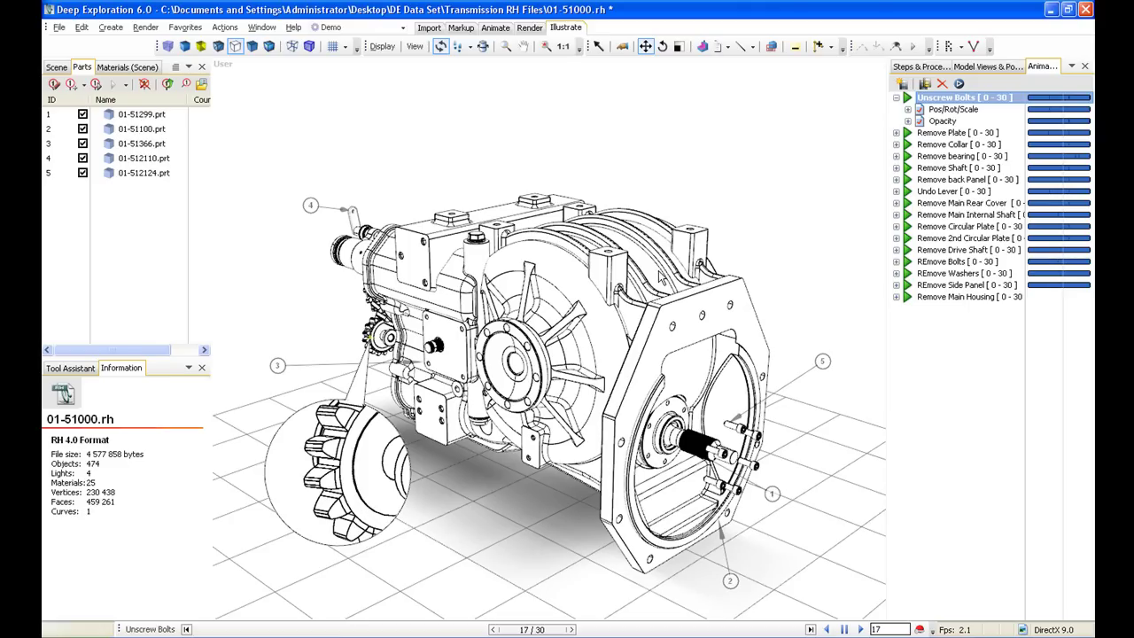
Create a circular magnified detail view of the hex bolt on top of the housing and place it above the transmission
click(476, 239)
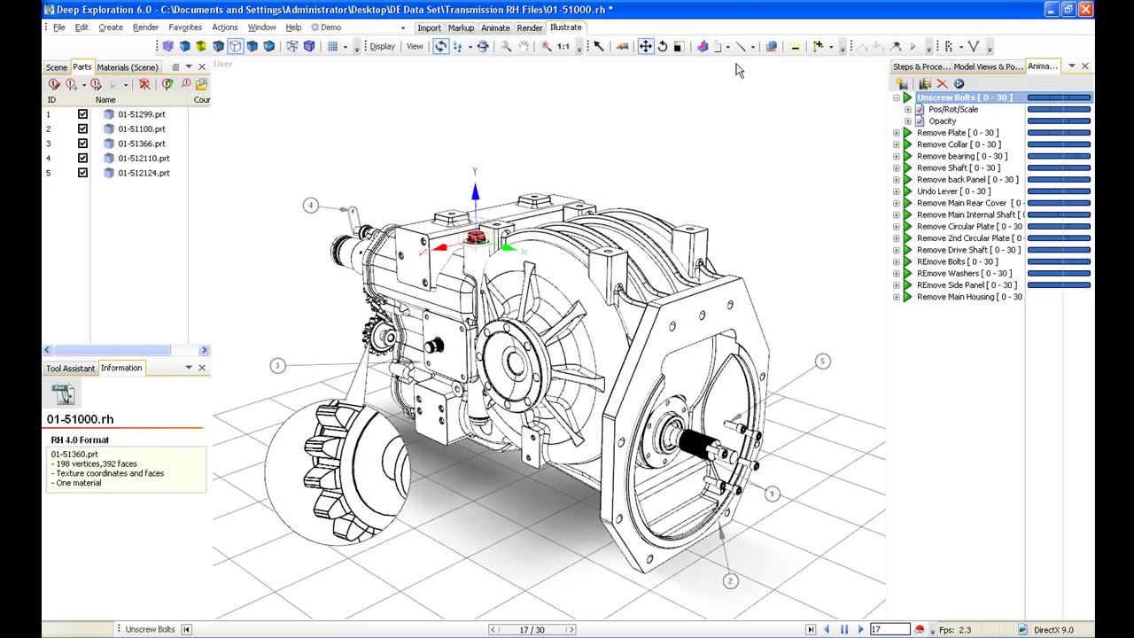
click(771, 46)
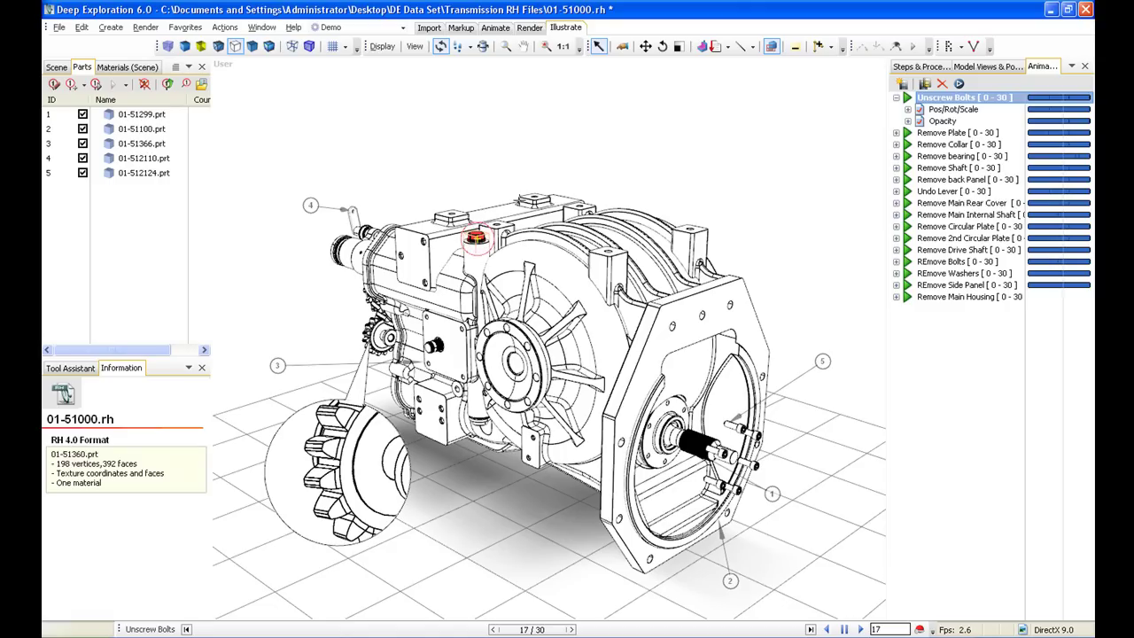
click(614, 160)
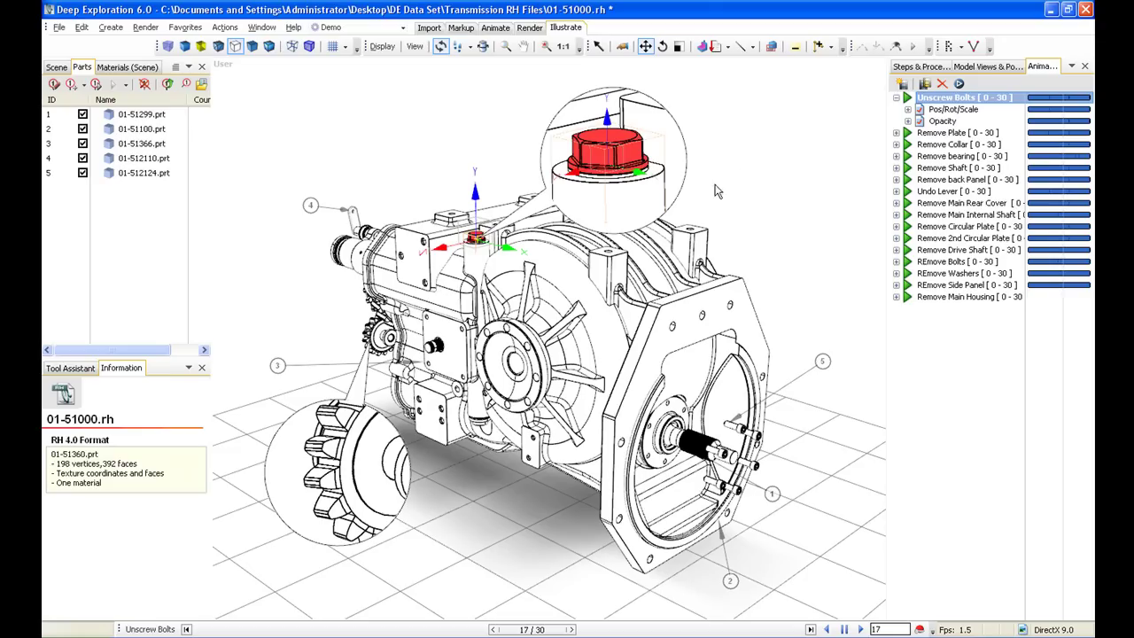
click(692, 197)
drag(670, 197, 721, 174)
Set the bolt detail view's shape to Circle (arrow) and keep its border black (000000)
scroll(719, 176, up, 3)
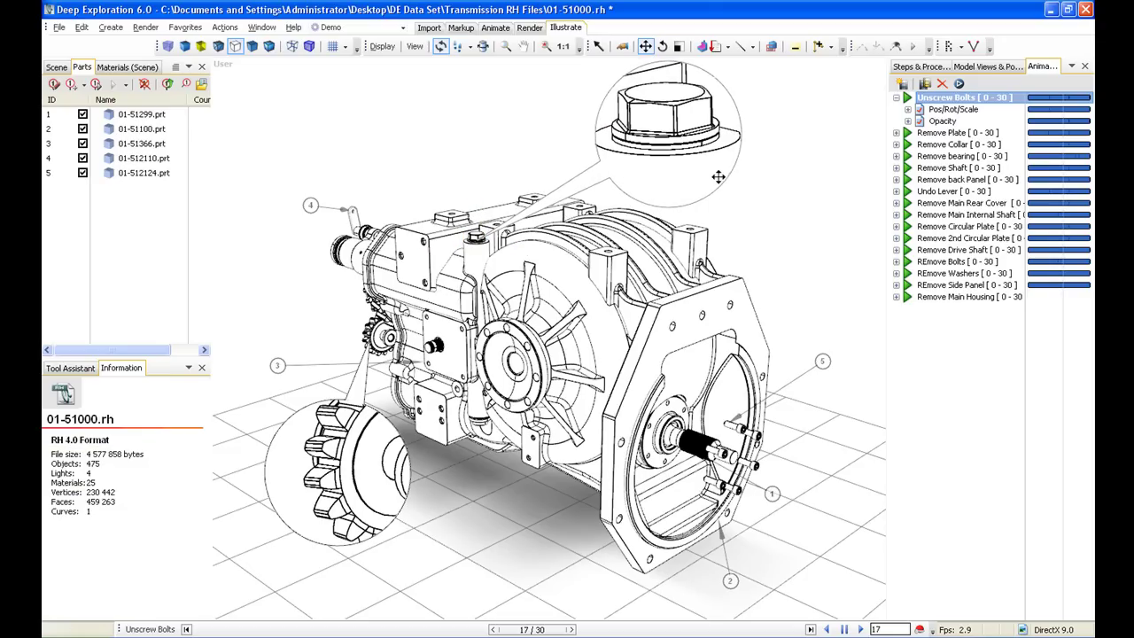
scroll(763, 297, down, 2)
mouse_move(713, 264)
middle_down()
mouse_move(734, 255)
mouse_move(715, 268)
middle_up()
right_click(711, 194)
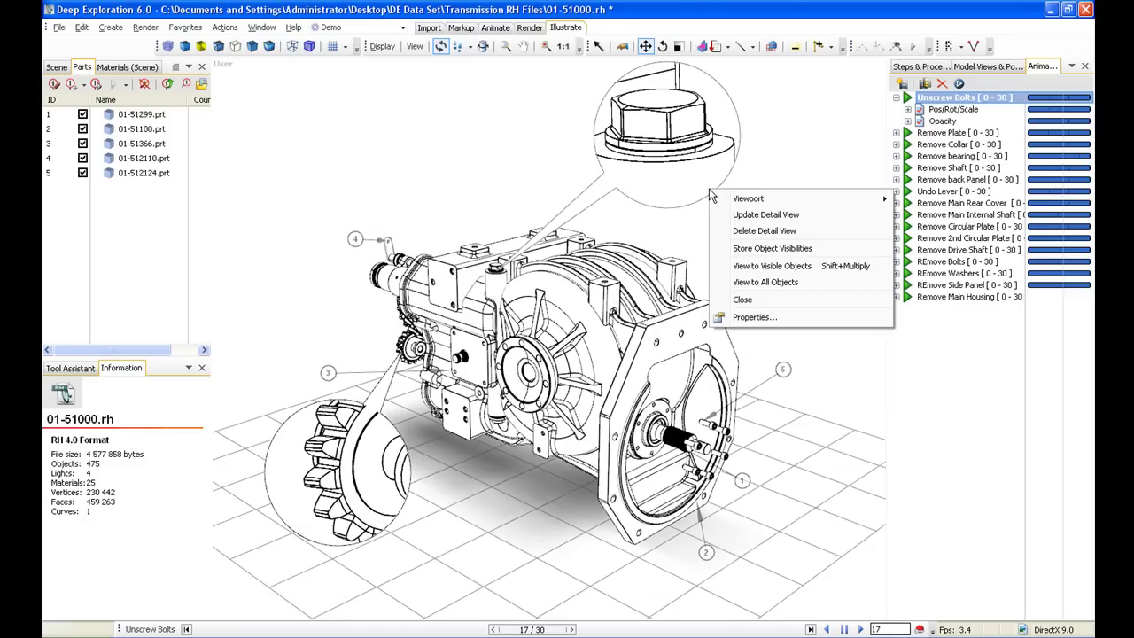
click(754, 317)
click(337, 131)
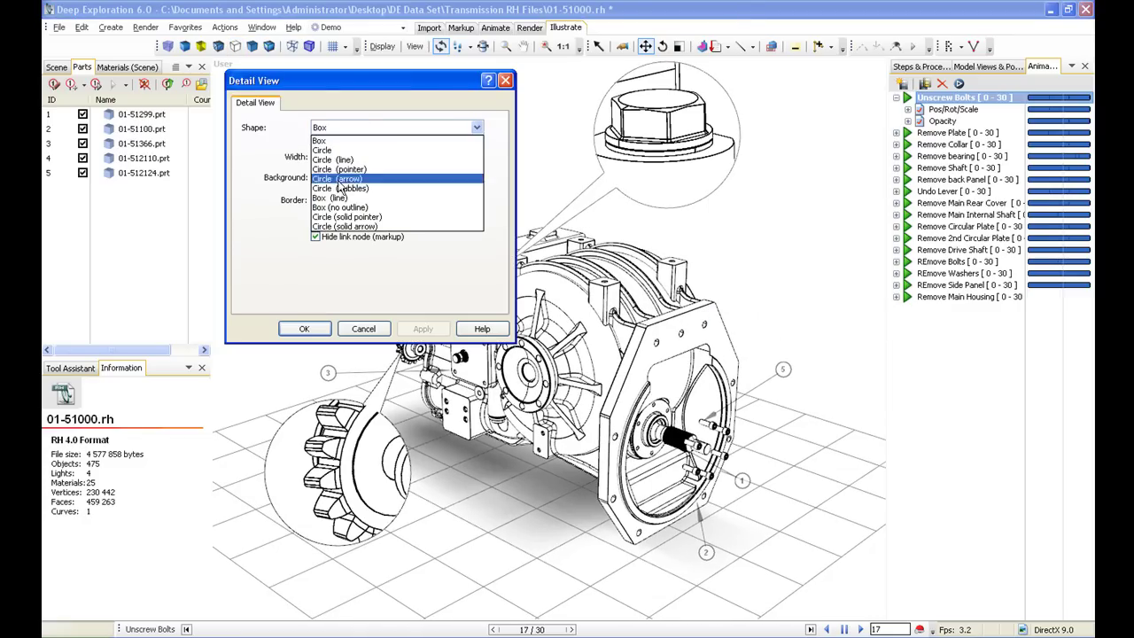
click(331, 183)
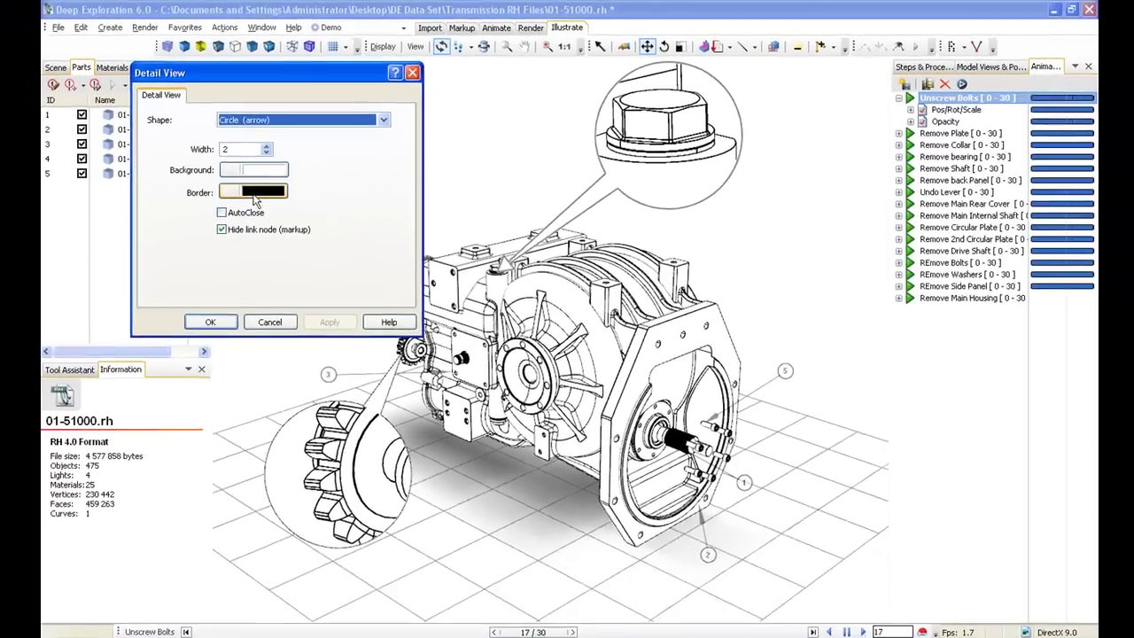
click(255, 199)
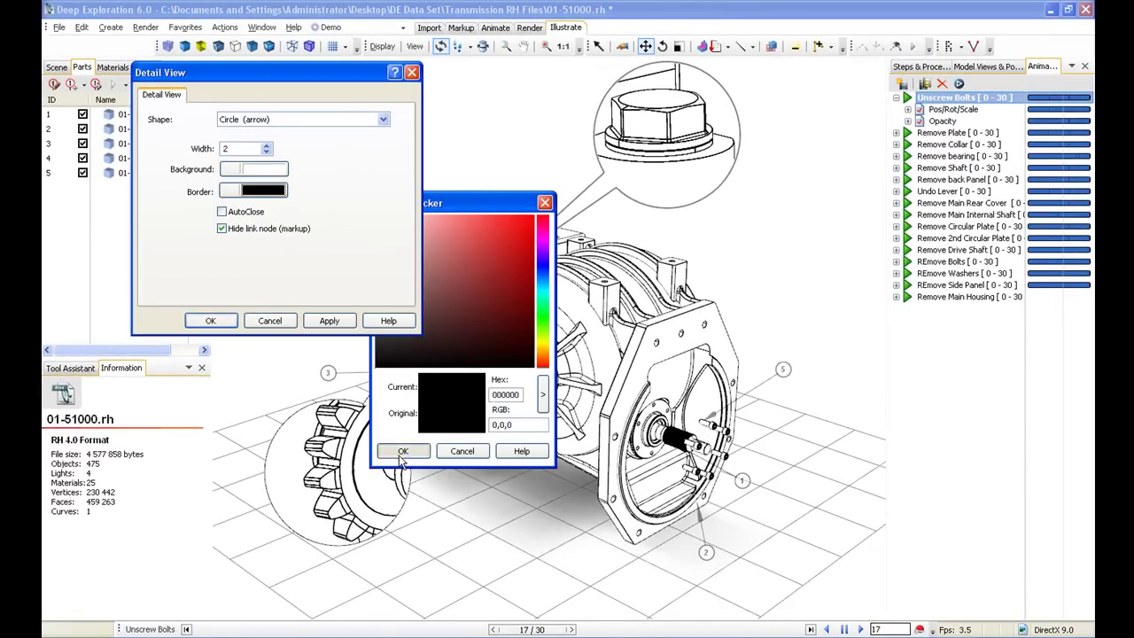
click(401, 453)
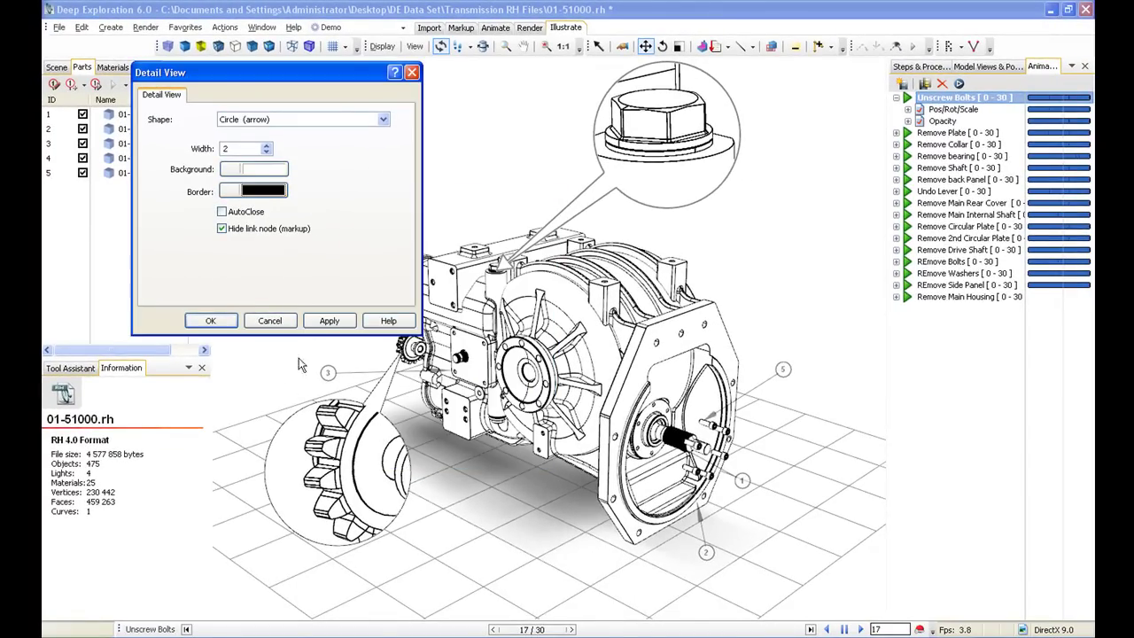
click(329, 321)
key(Return)
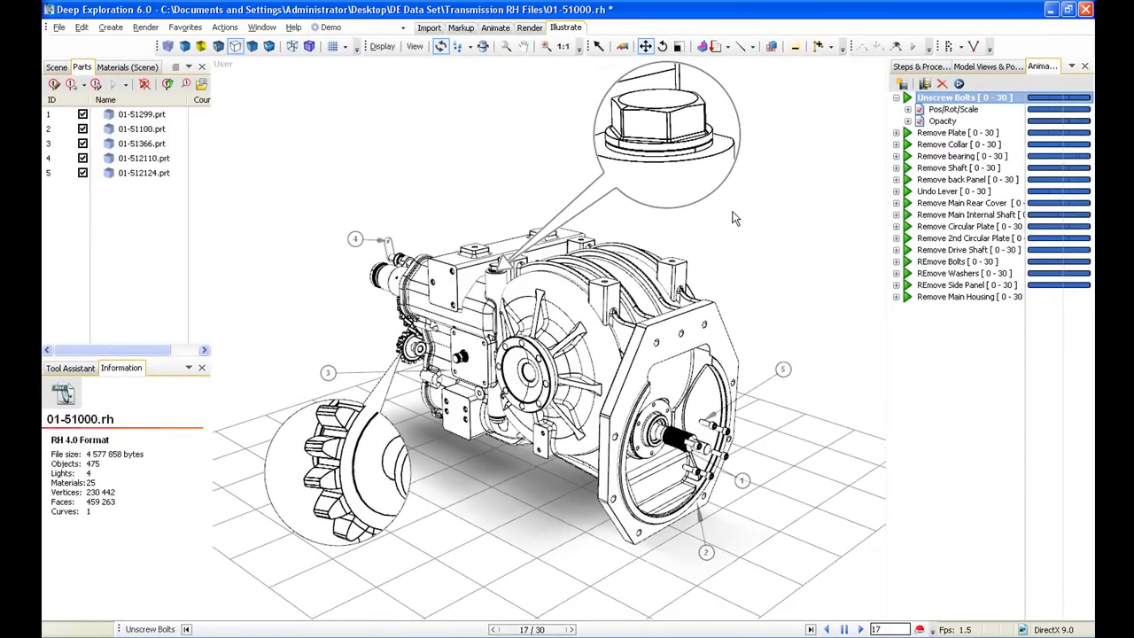
Add thrustlines from three of the unscrewed bolts to their matching holes in the round shaft plate
scroll(785, 270, up, 1)
scroll(785, 270, up, 3)
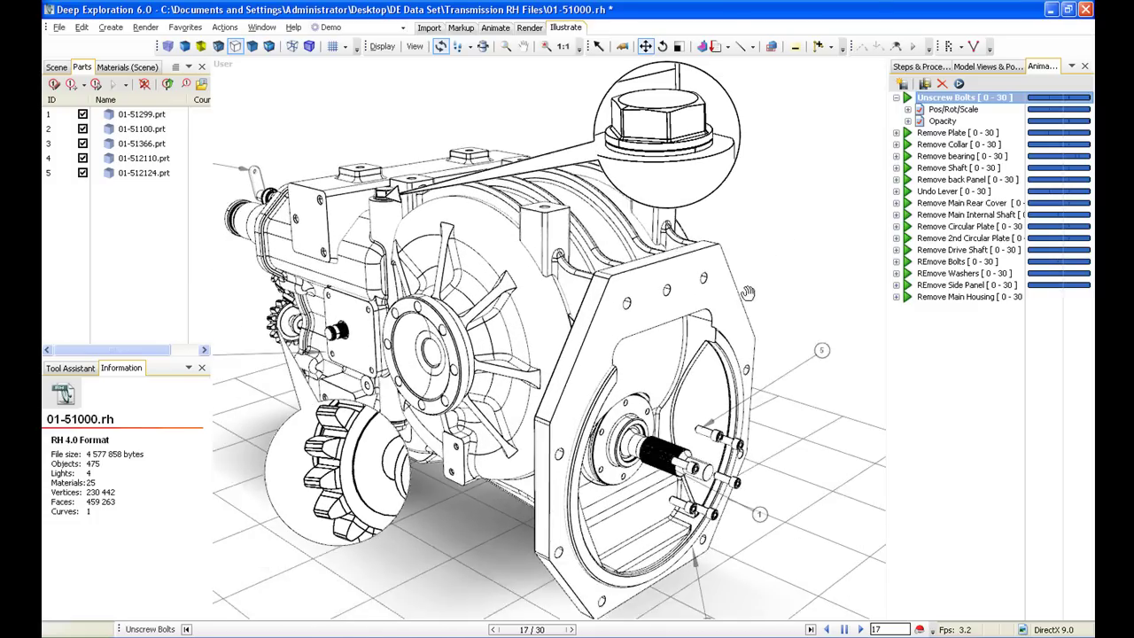
scroll(756, 329, up, 5)
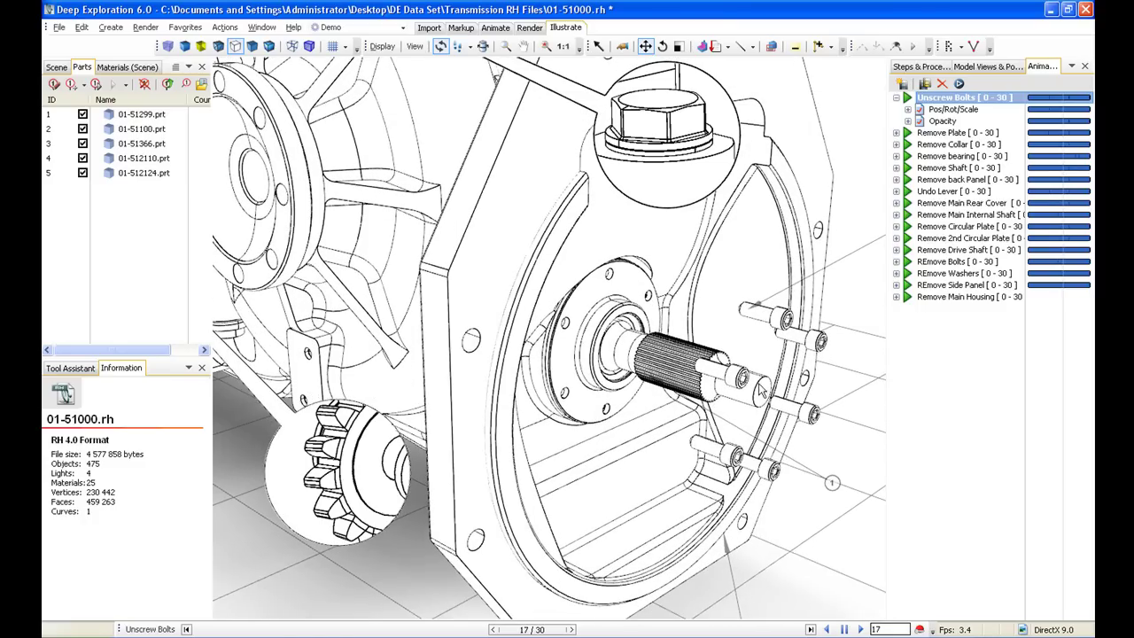
click(772, 317)
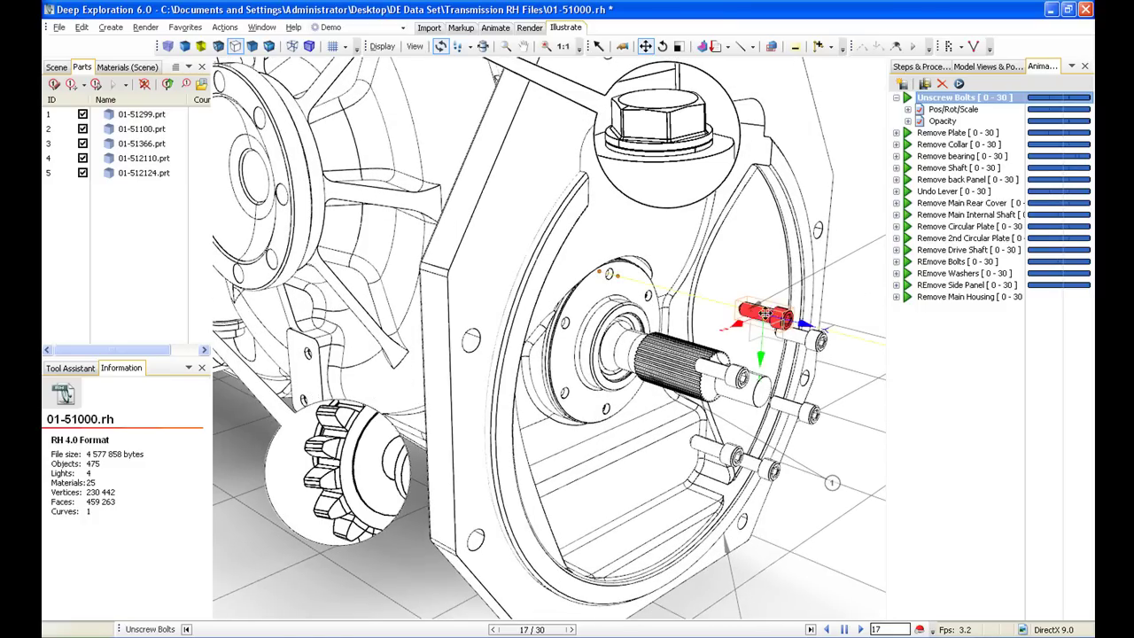
ctrl+click(604, 294)
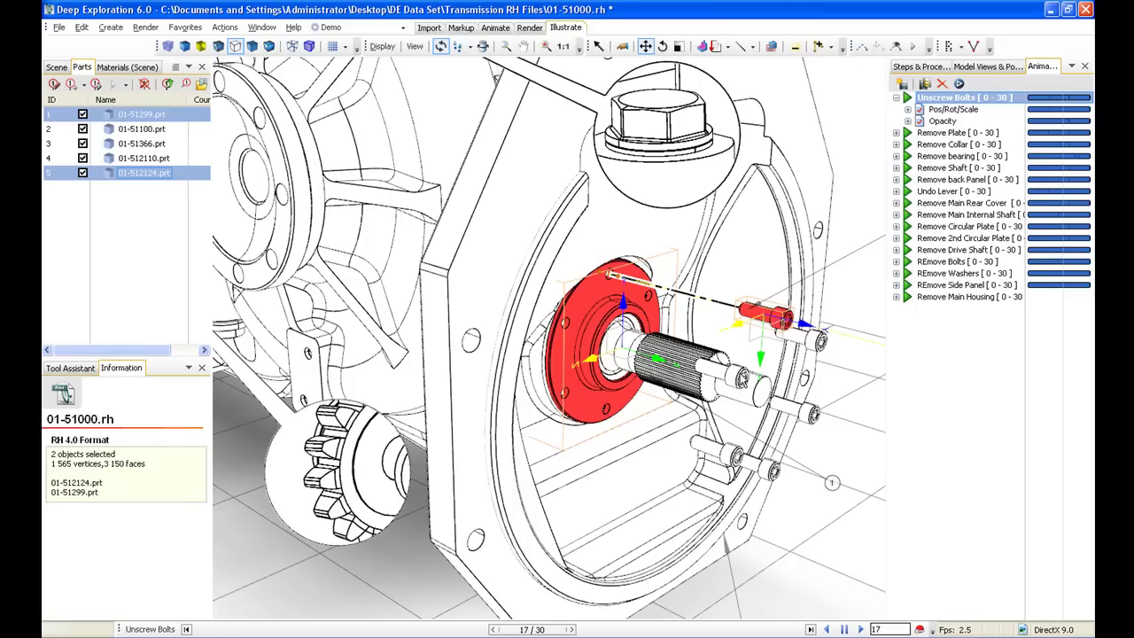
click(724, 381)
ctrl+click(562, 366)
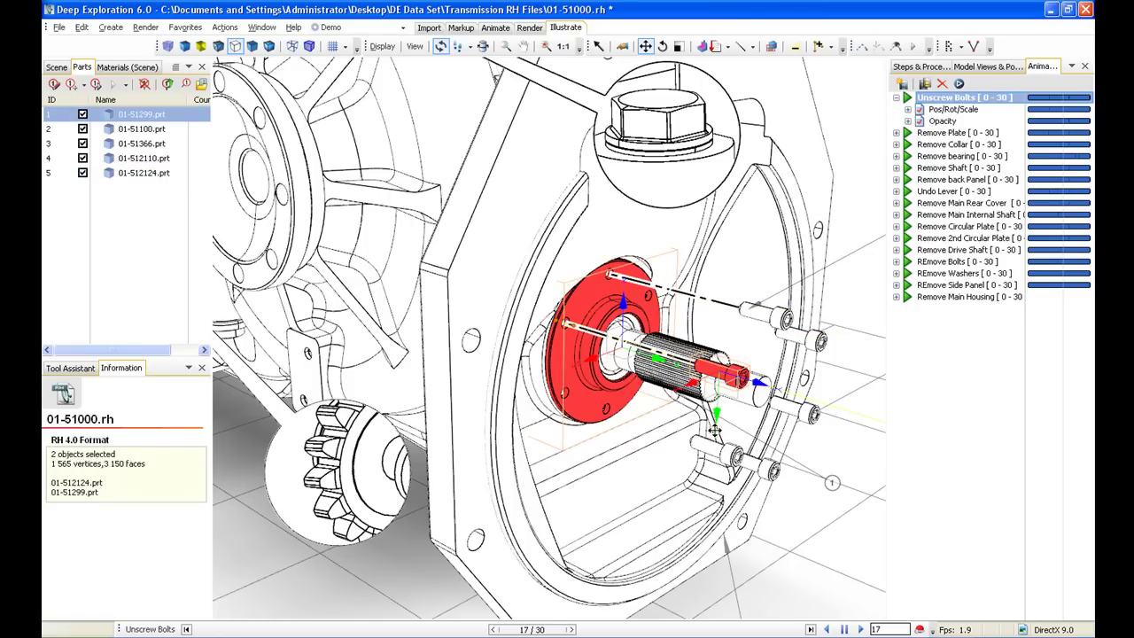
click(696, 453)
ctrl+click(584, 398)
click(862, 48)
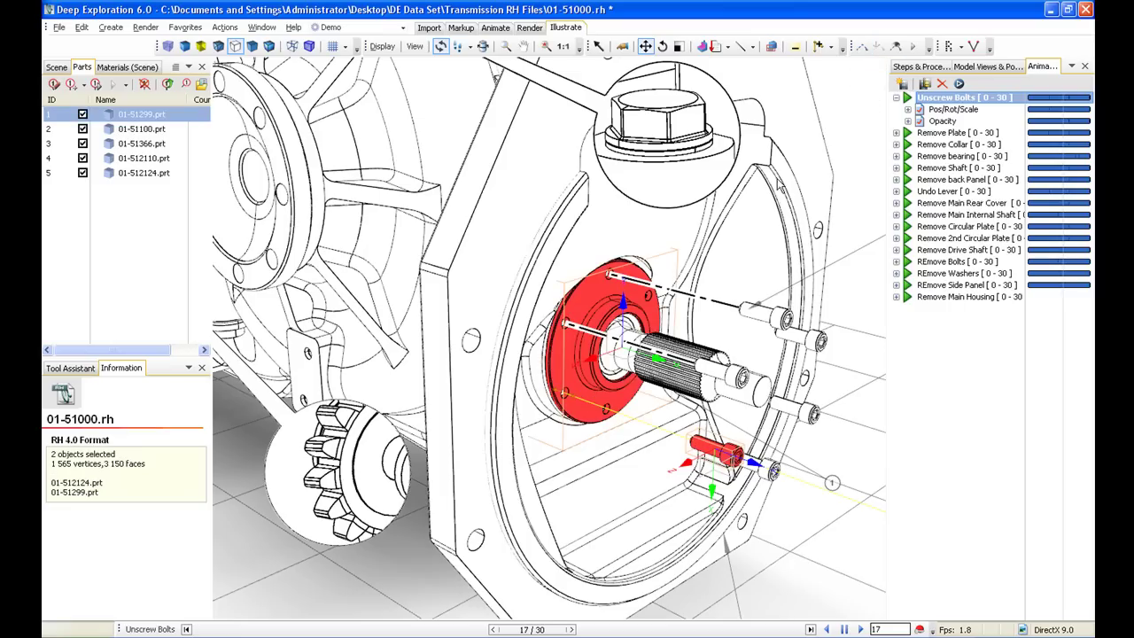
Offset the three bolts so their thrustlines bend: the upper one upward, the middle one out past the plate's lower left, the lower one downward
click(776, 320)
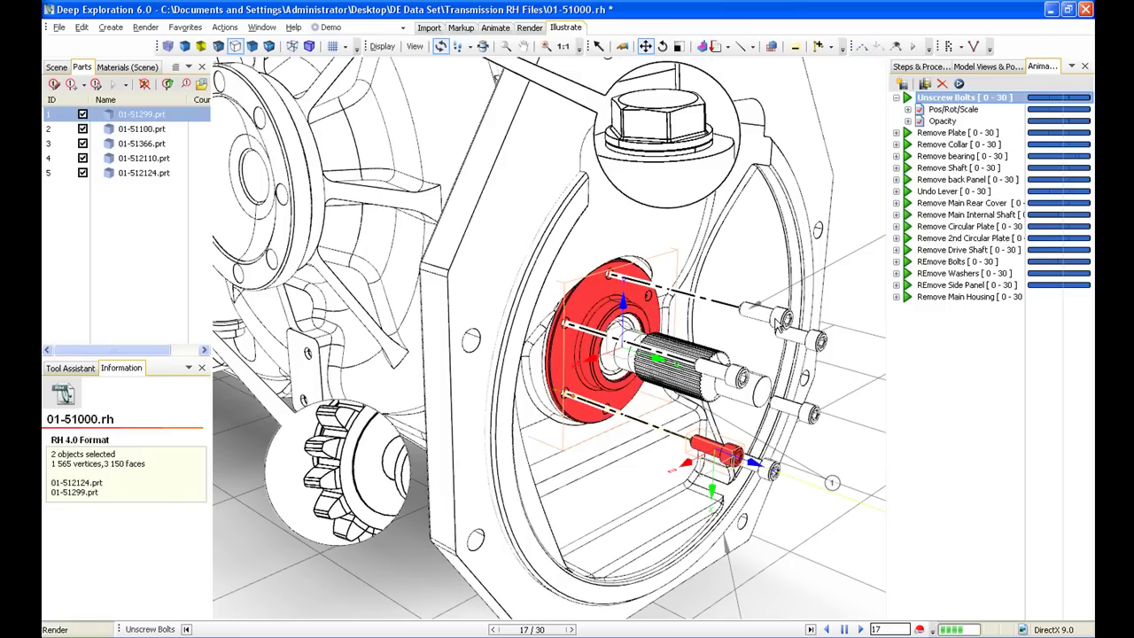
drag(759, 344, 762, 240)
click(733, 383)
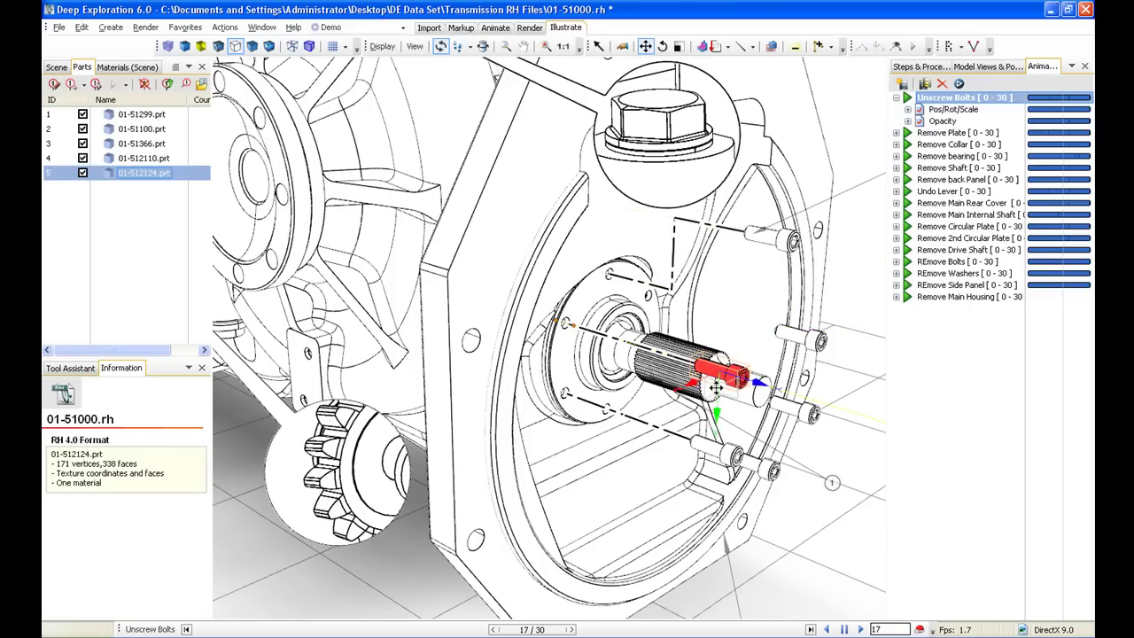
drag(691, 381, 544, 429)
click(713, 451)
drag(715, 487, 717, 525)
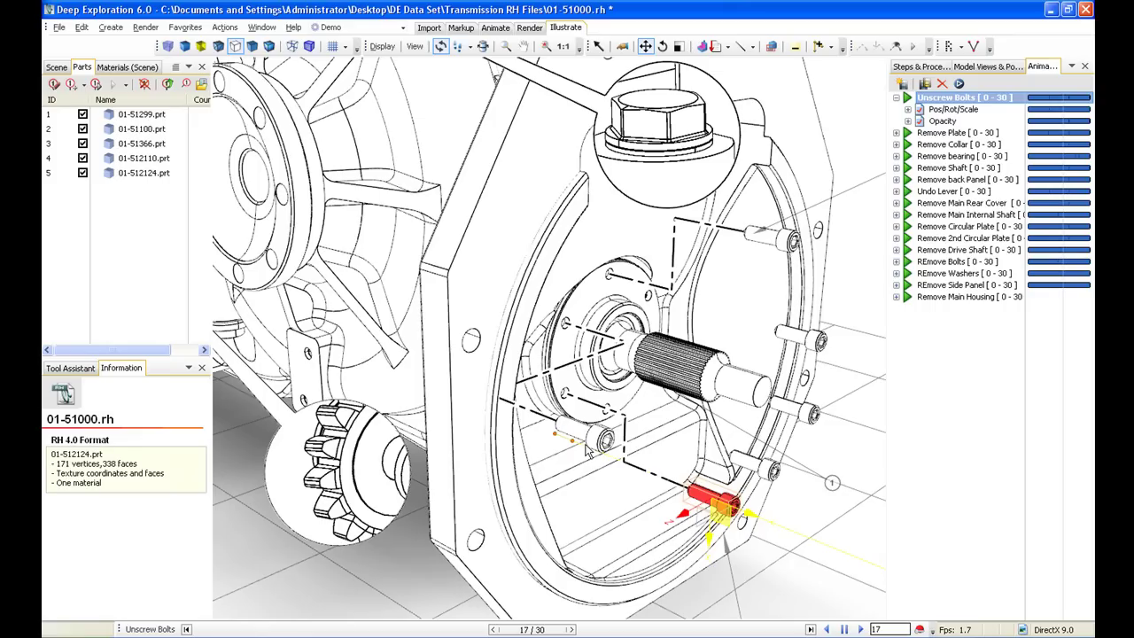
click(836, 440)
Frame the whole transmission with its callouts and show the output size boundary in the viewport
scroll(827, 442, down, 5)
middle_drag(767, 433, 750, 453)
scroll(758, 432, up, 1)
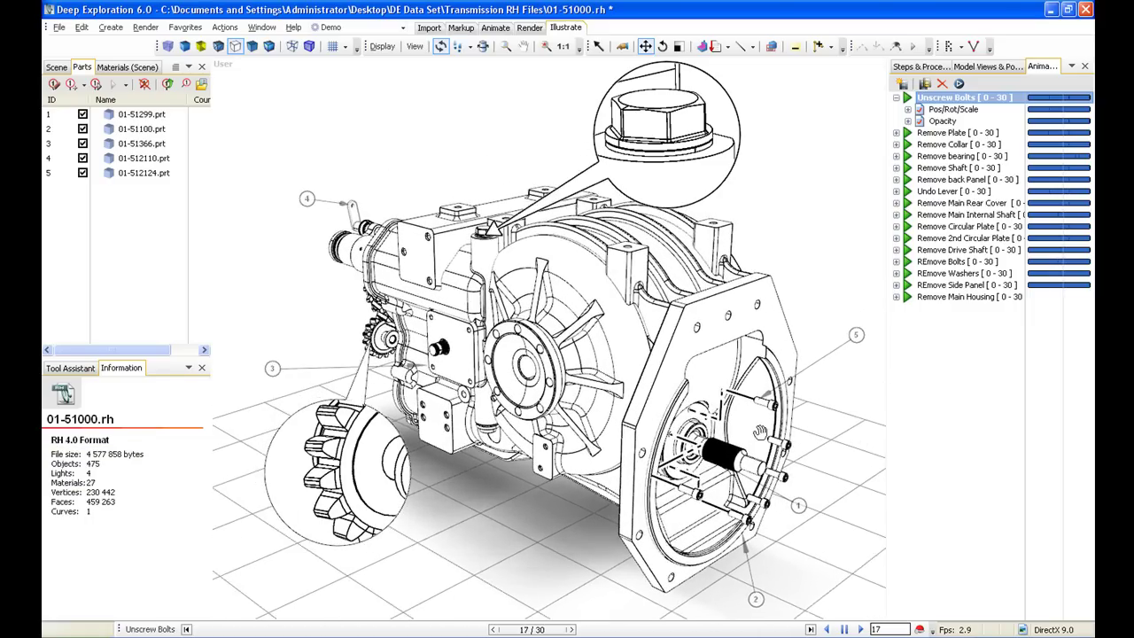
click(382, 46)
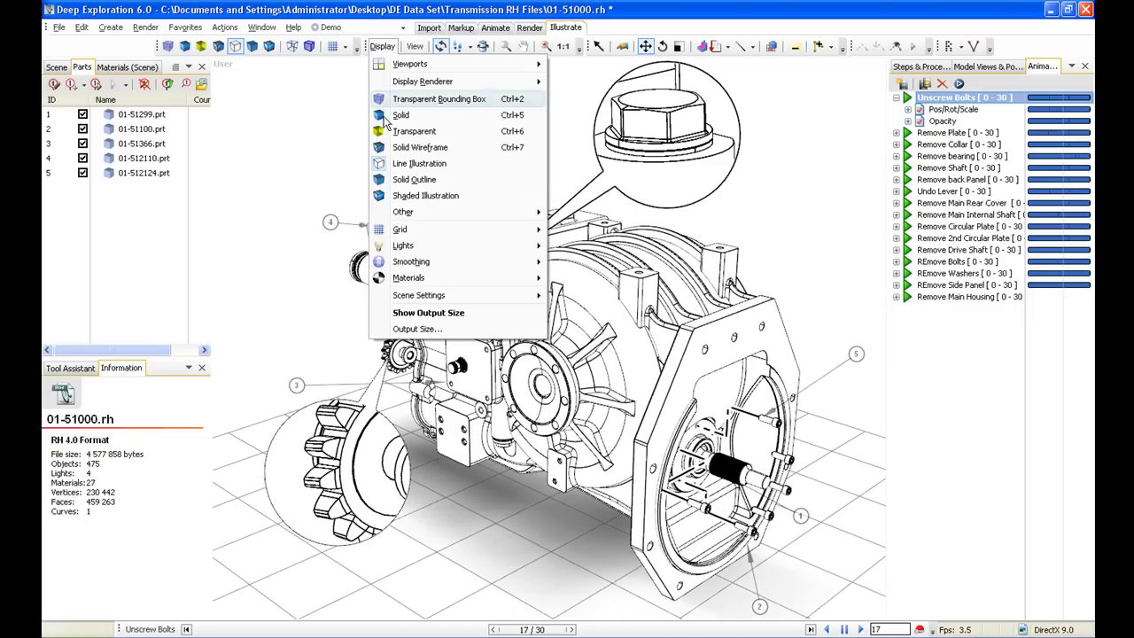
click(423, 313)
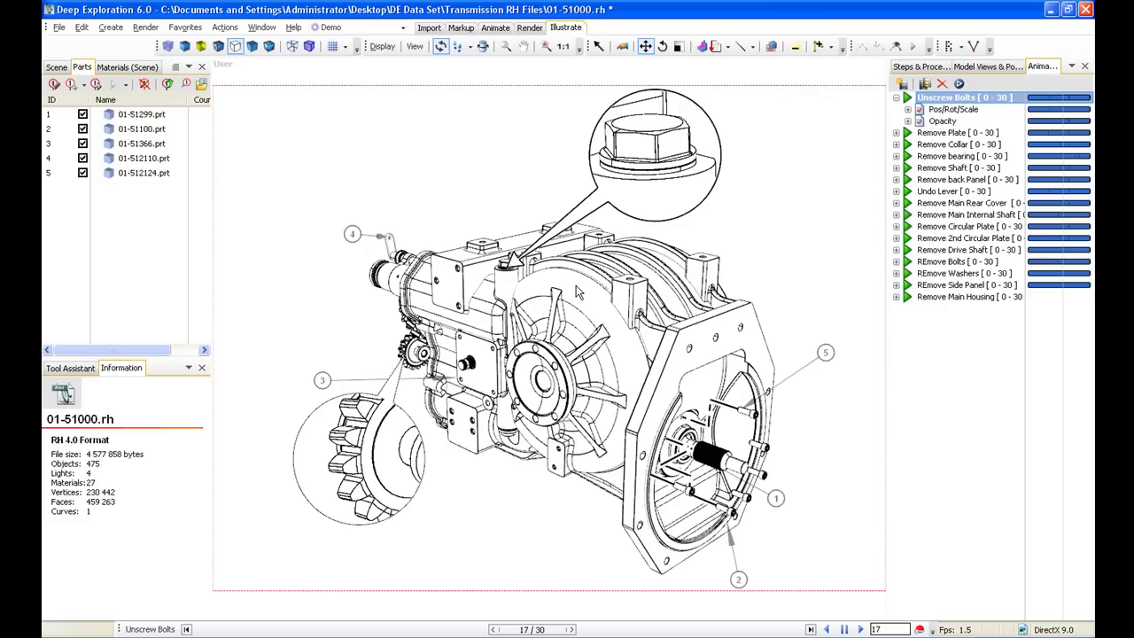
Set up a vector illustration export in Adobe Illustrator format, saved to the Desktop under the name test
click(975, 47)
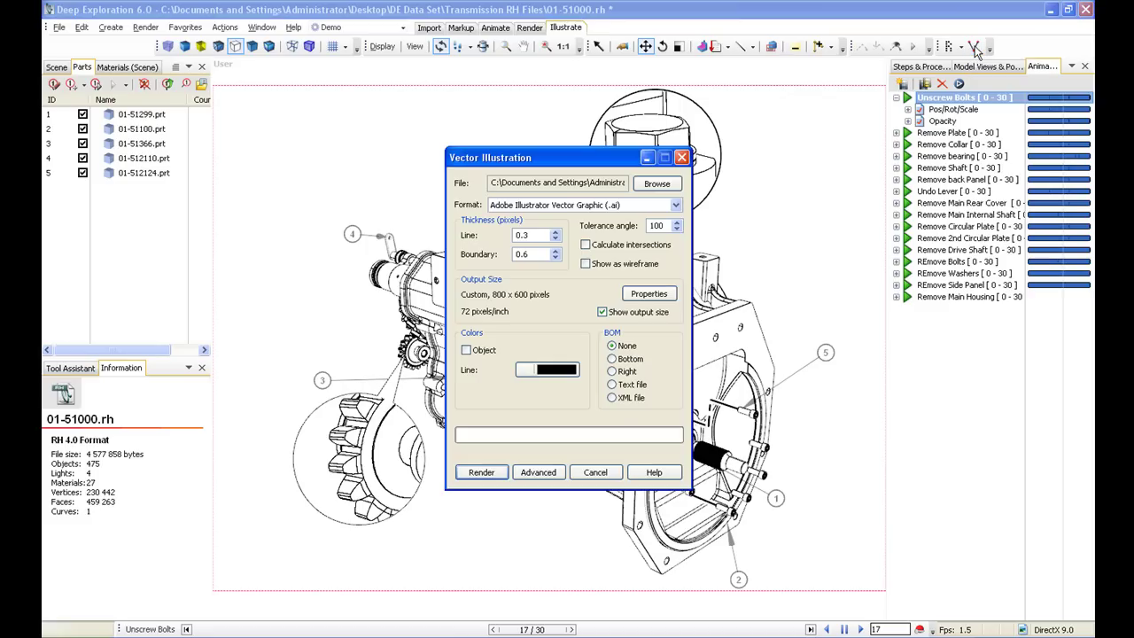
click(643, 182)
click(79, 140)
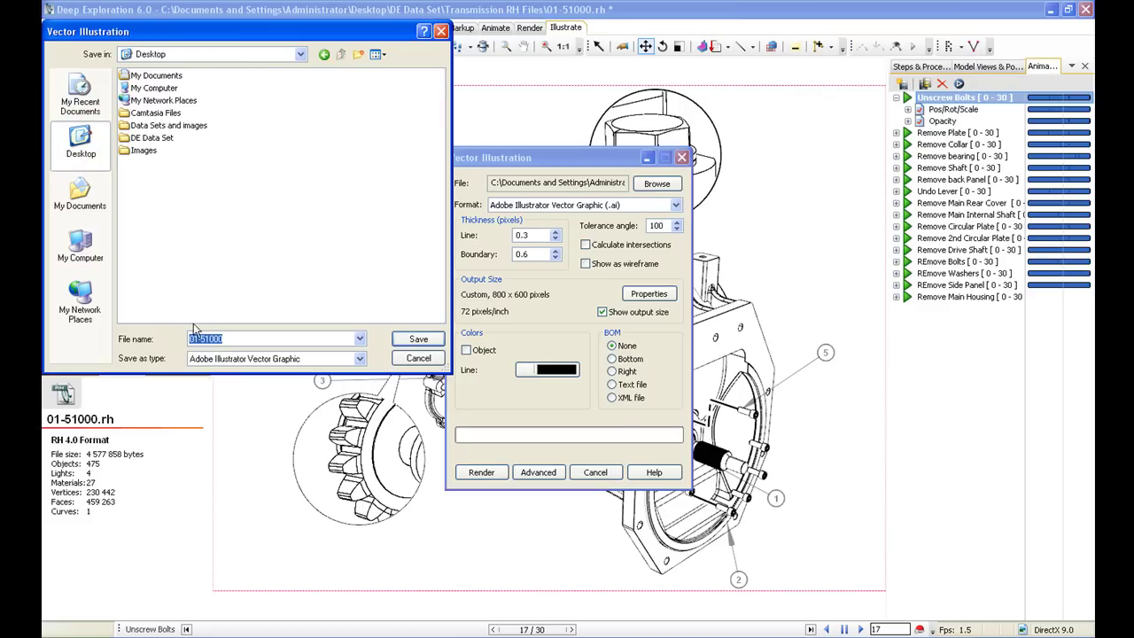
text(tye)
click(419, 339)
drag(560, 165, 337, 130)
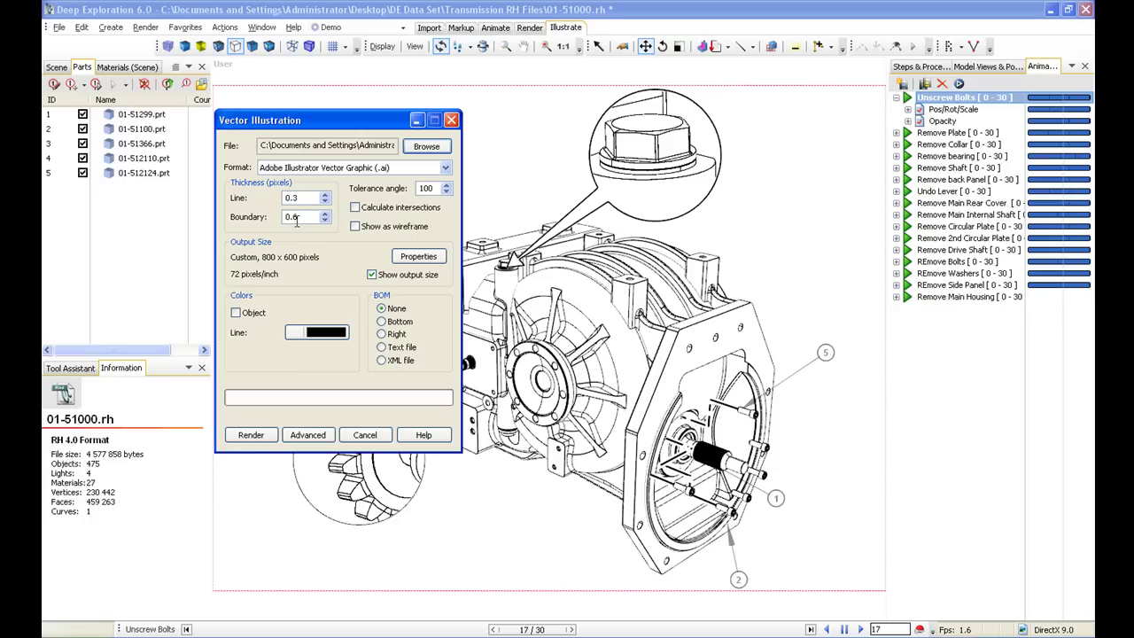
Keep Complete as the thick and thinning method in the advanced settings and render the vector illustration
click(316, 435)
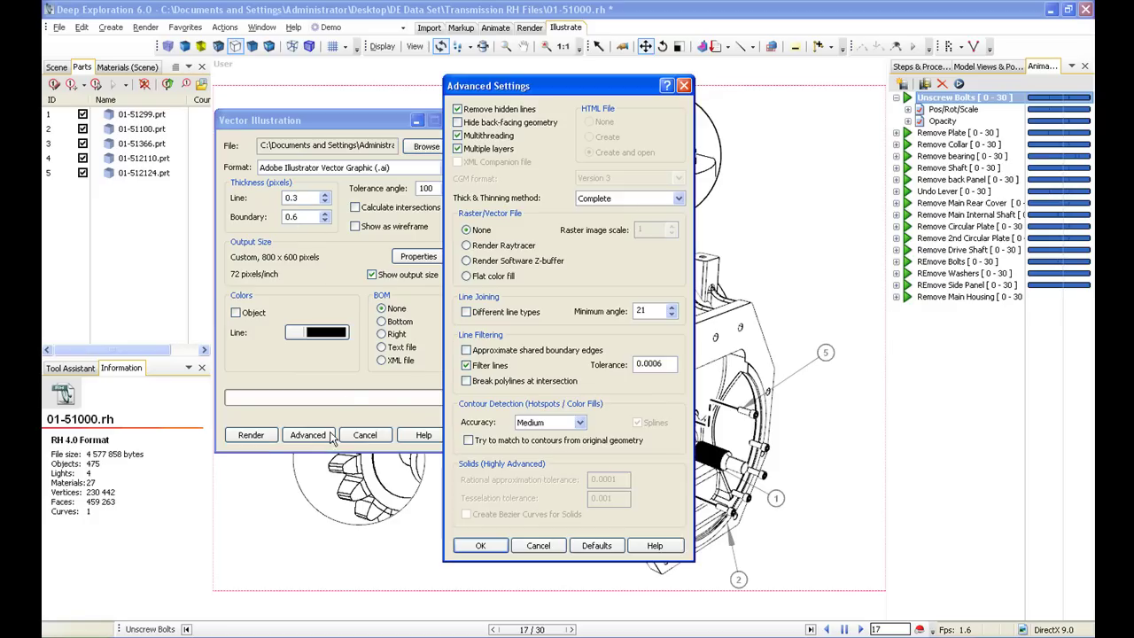
click(590, 202)
click(553, 198)
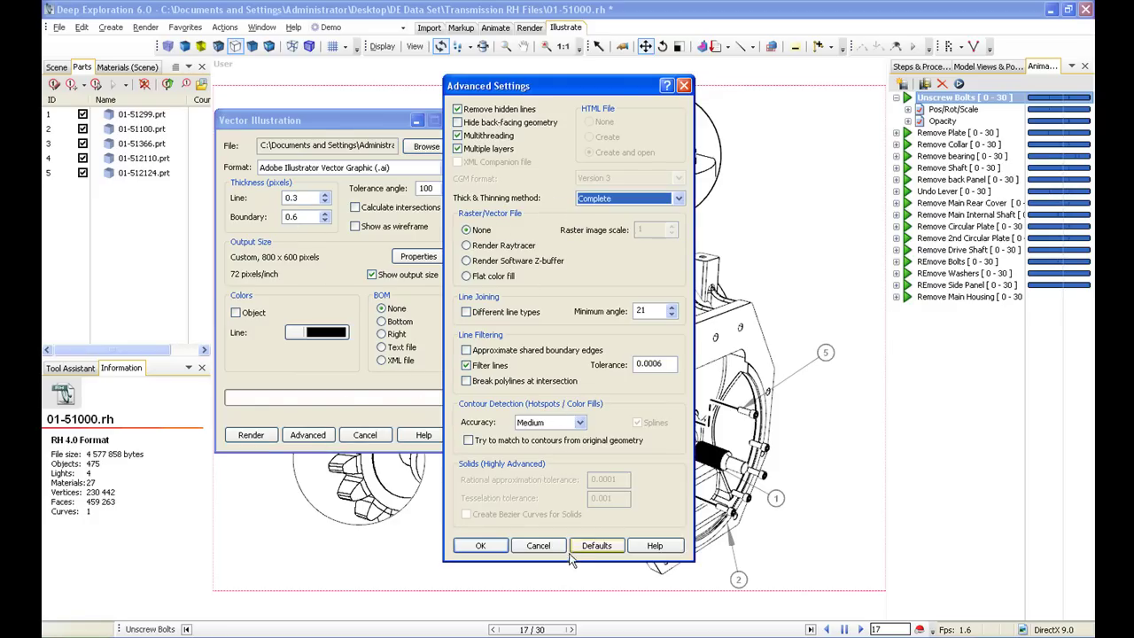
click(480, 546)
click(251, 435)
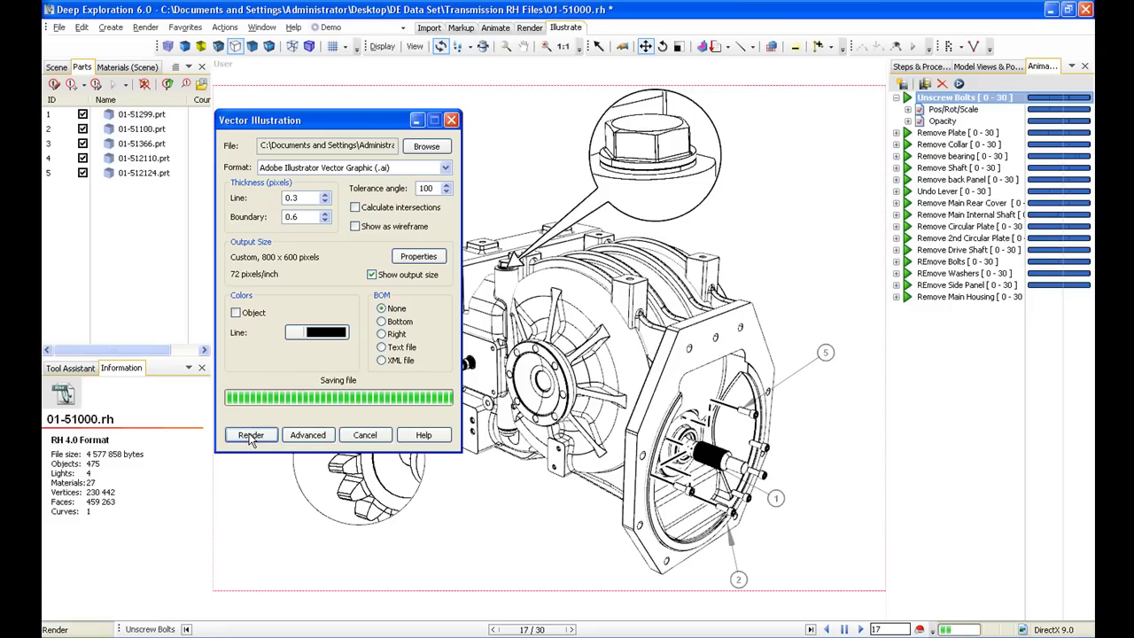
Minimize Deep Exploration, launch Deep View and open the exported test file from the desktop in it
click(1051, 9)
double_click(69, 365)
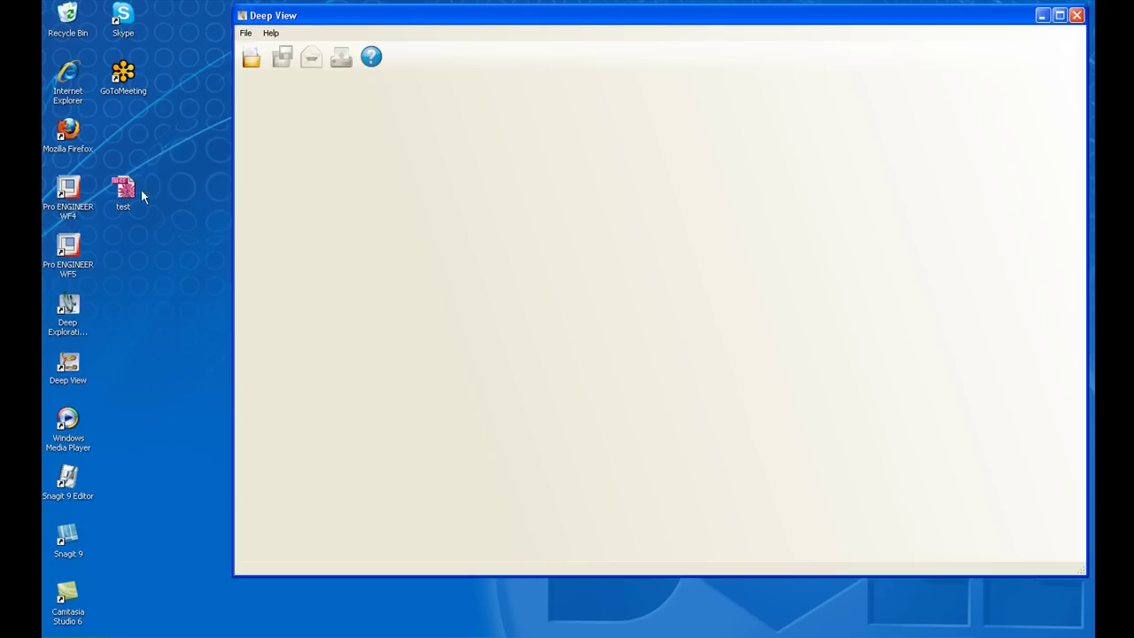
drag(124, 189, 472, 234)
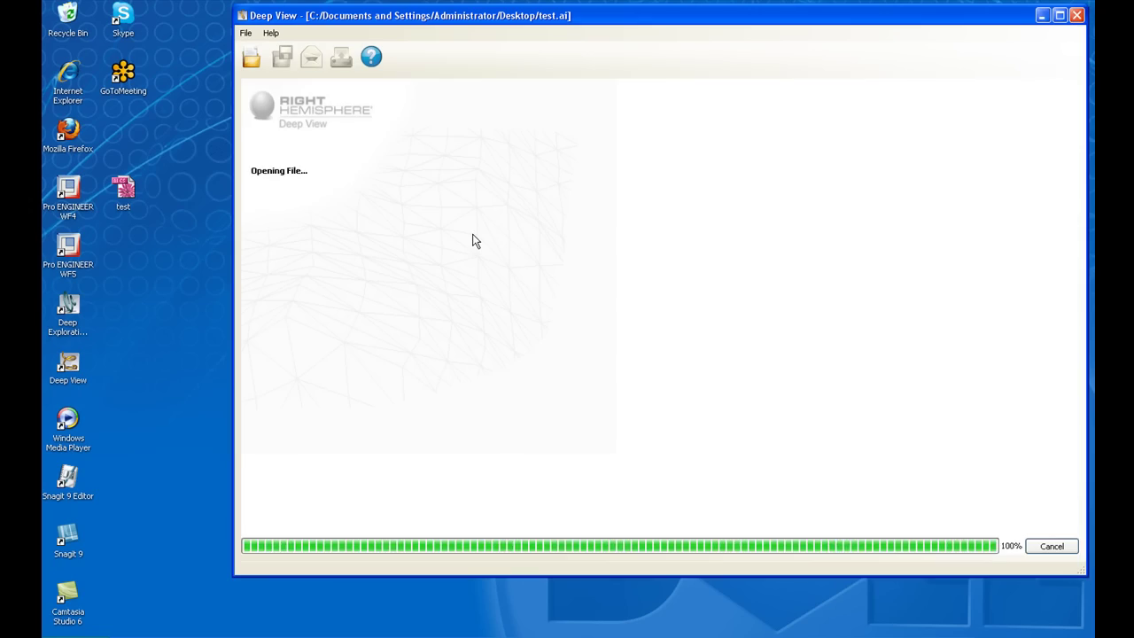
Examine the line quality and boundary thickness of the exported illustration up close around the housing, flange and side block
scroll(641, 330, up, 8)
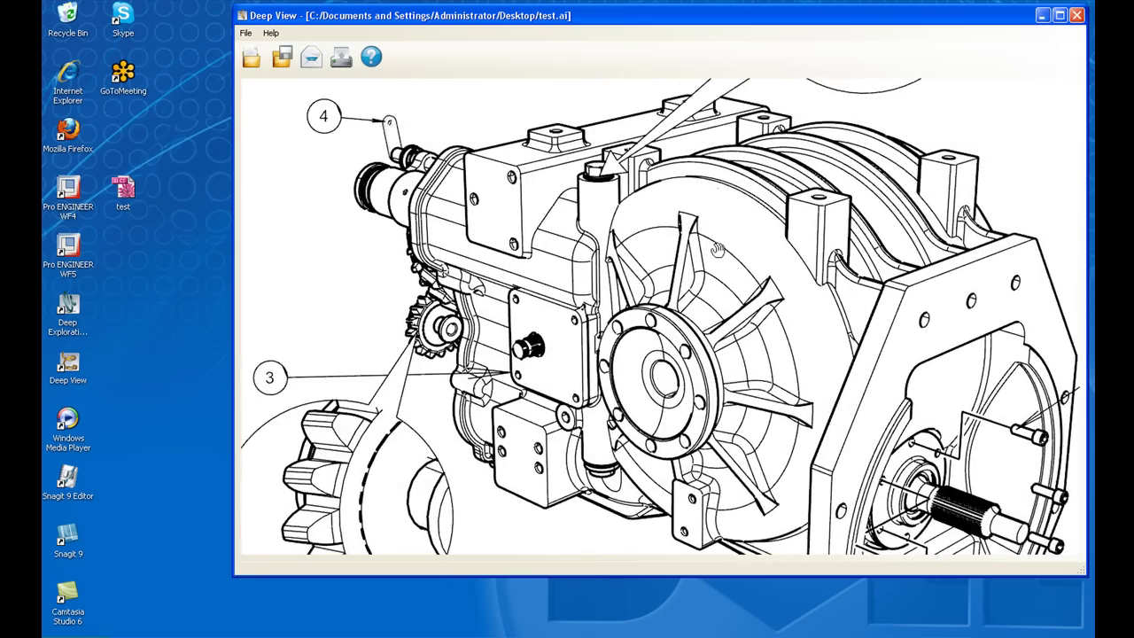
mouse_move(753, 163)
mouse_down()
mouse_move(622, 406)
mouse_move(579, 434)
mouse_move(733, 278)
mouse_up()
mouse_move(663, 546)
mouse_down()
mouse_move(564, 335)
mouse_move(580, 278)
mouse_move(676, 333)
mouse_move(794, 372)
mouse_up()
scroll(772, 362, up, 2)
drag(692, 450, 657, 349)
scroll(658, 348, up, 5)
drag(551, 361, 607, 378)
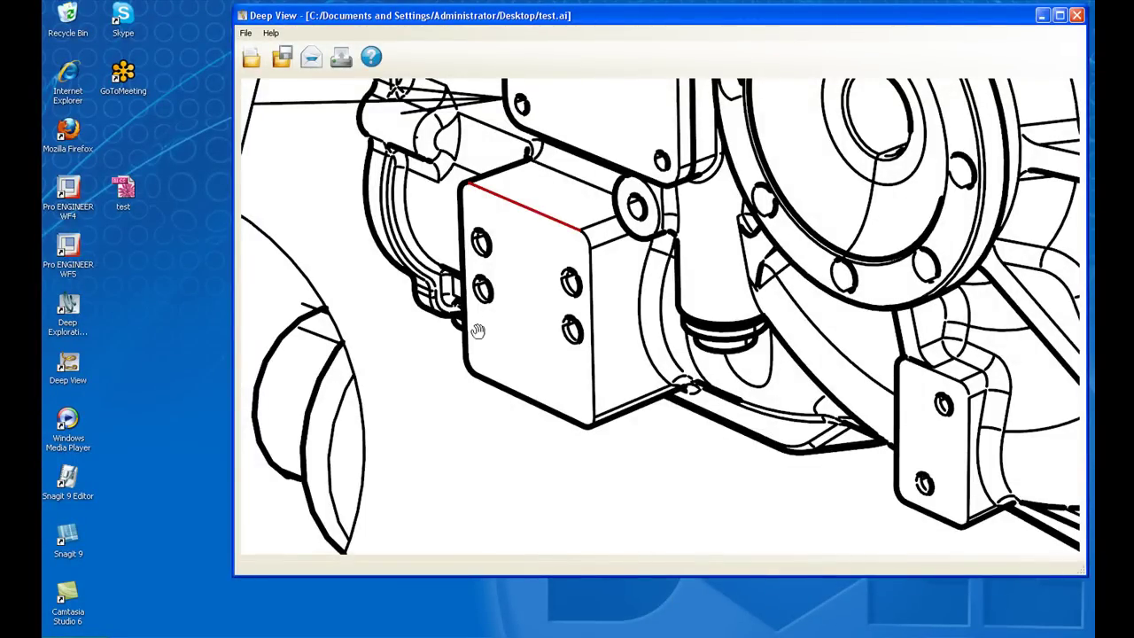
right_drag(603, 316, 691, 253)
mouse_move(691, 253)
mouse_down()
mouse_move(648, 361)
mouse_move(652, 349)
mouse_up()
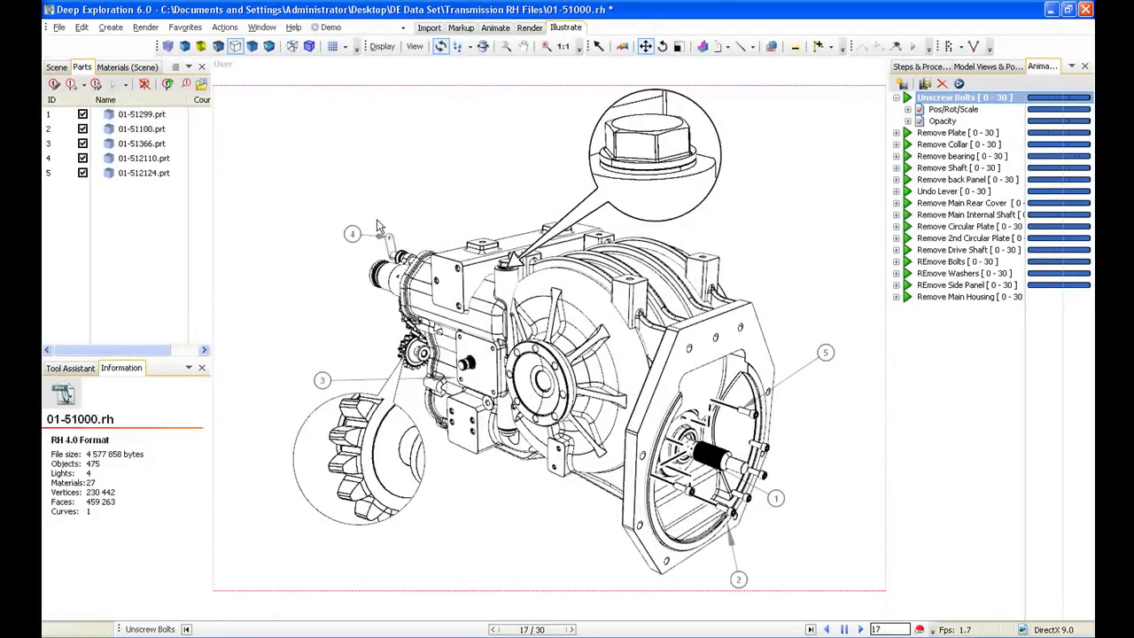
Hide the Callout Layer - Selection #1 and the Thrustlines in the scene tree
click(56, 67)
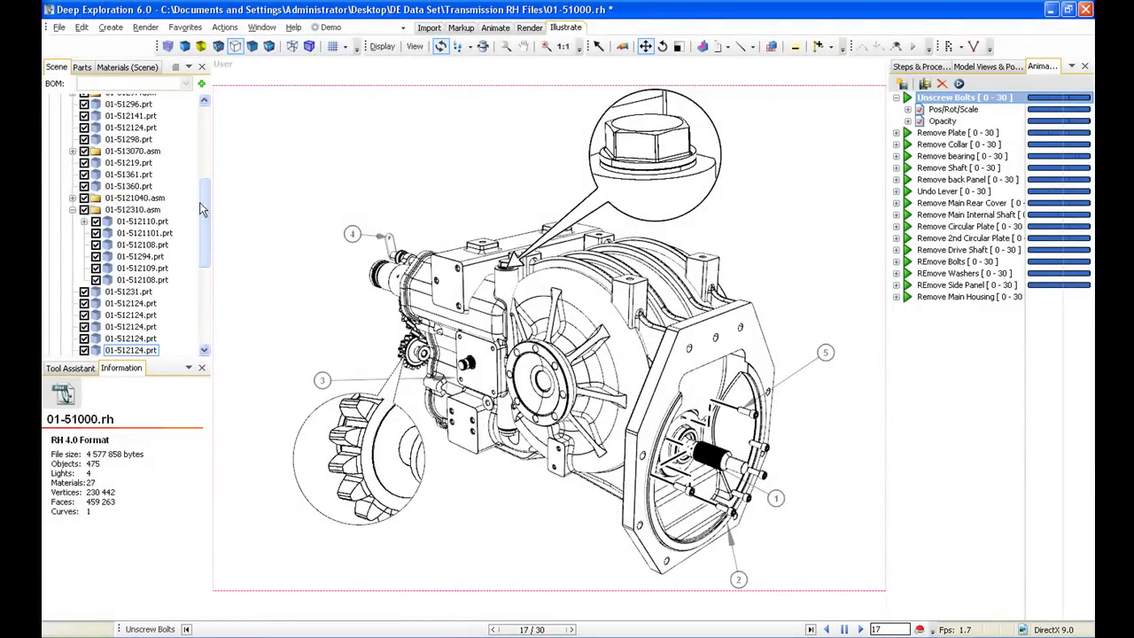
scroll(69, 128, up, 10)
click(60, 112)
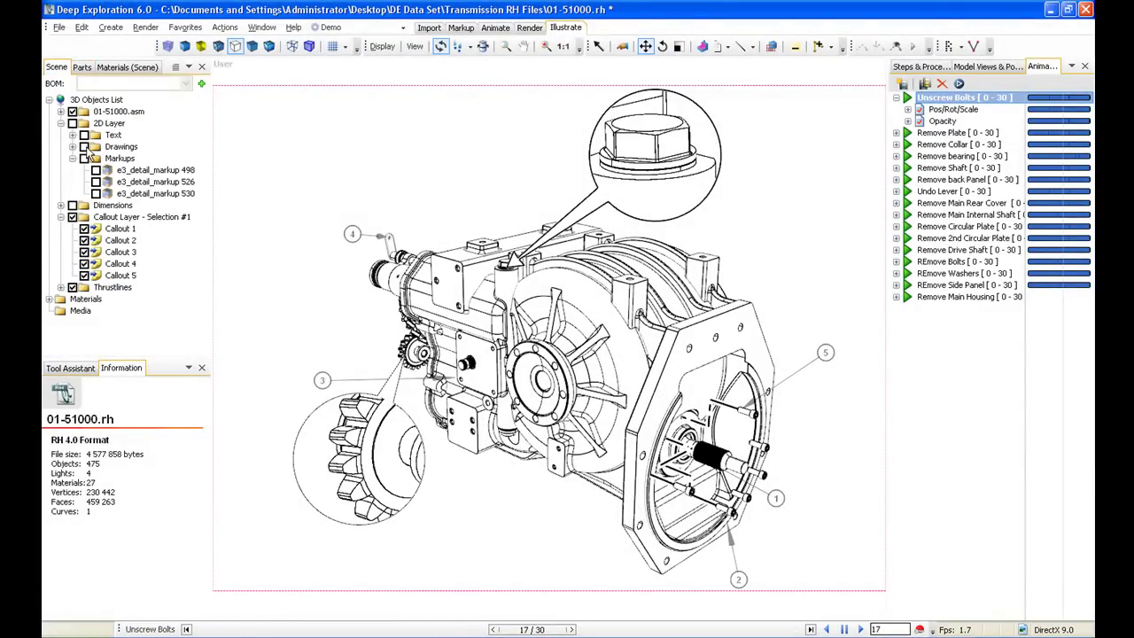
click(60, 123)
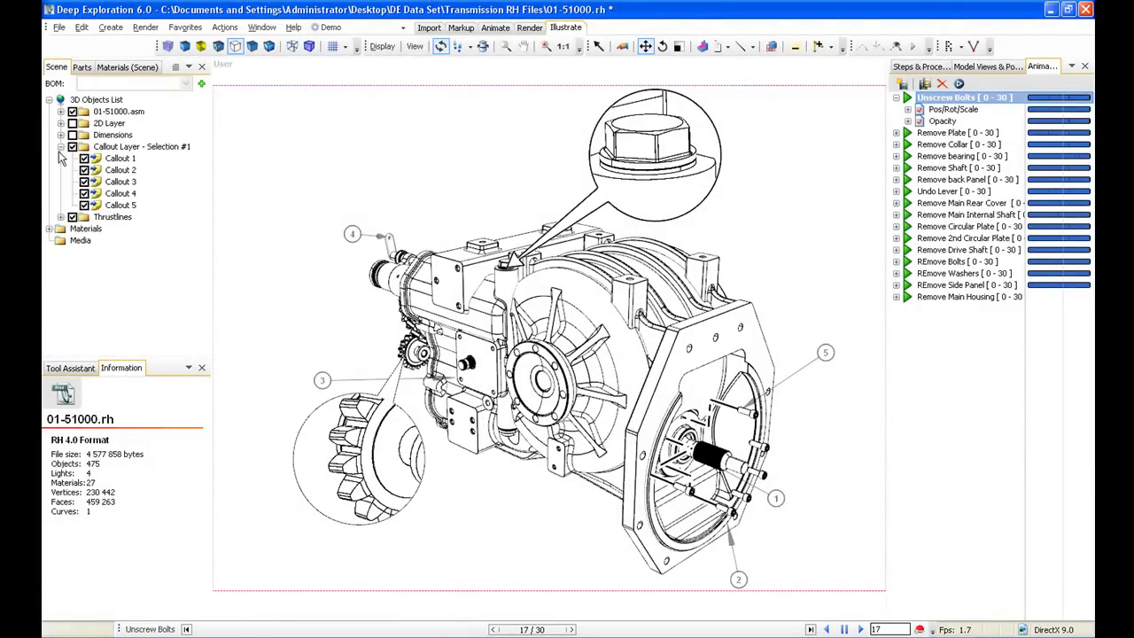
click(60, 146)
click(73, 146)
click(73, 158)
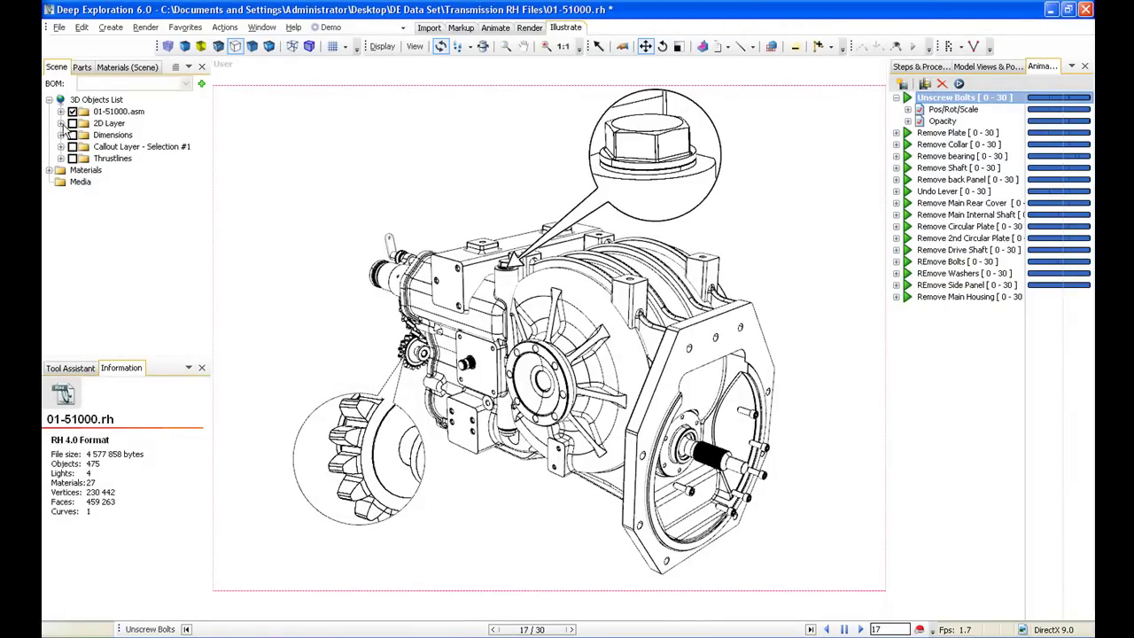
Show the three detail markups and close the enlarged detail views of the bolt and the gear
click(60, 124)
click(96, 169)
click(95, 181)
click(96, 193)
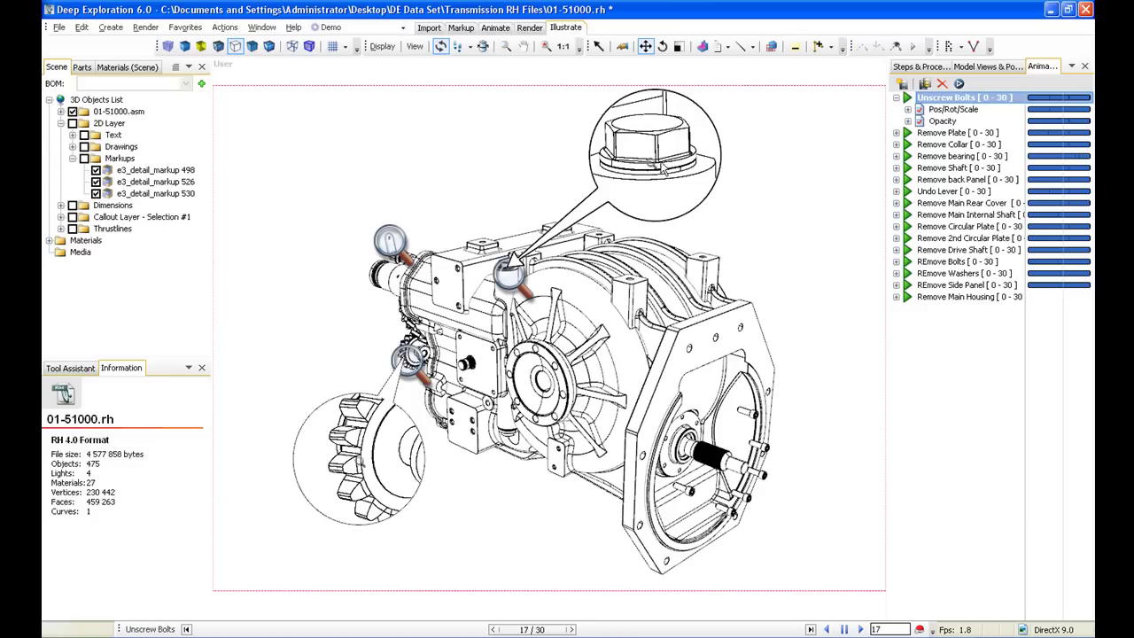
click(653, 171)
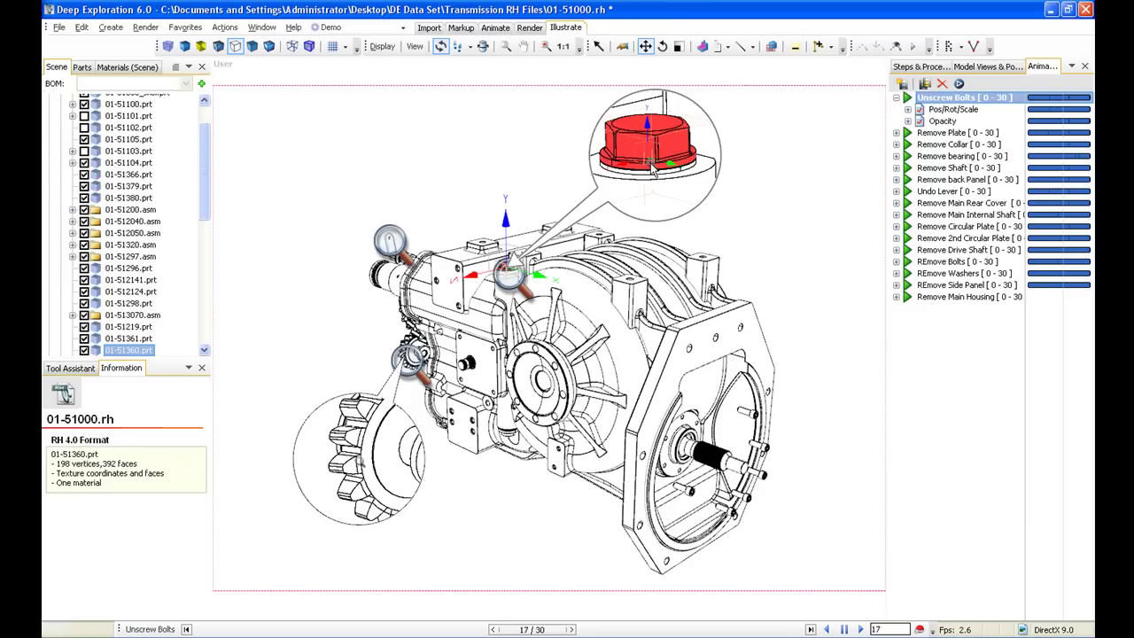
double_click(649, 165)
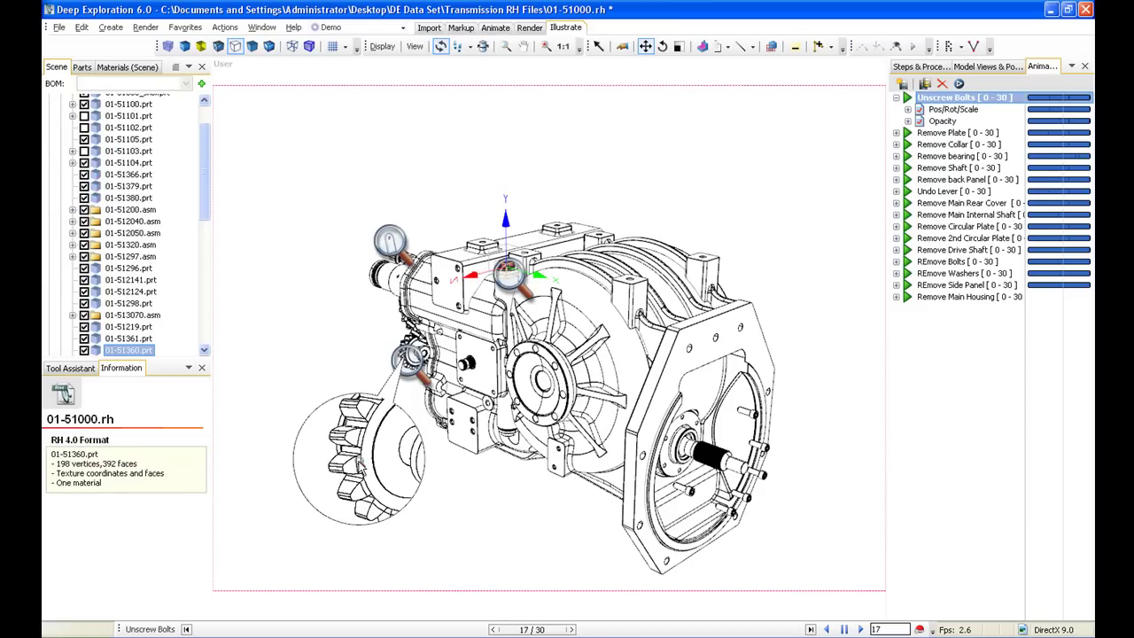
double_click(359, 459)
Hide the three detail markups in the 2D Layer again and deselect the gear
drag(205, 187, 203, 156)
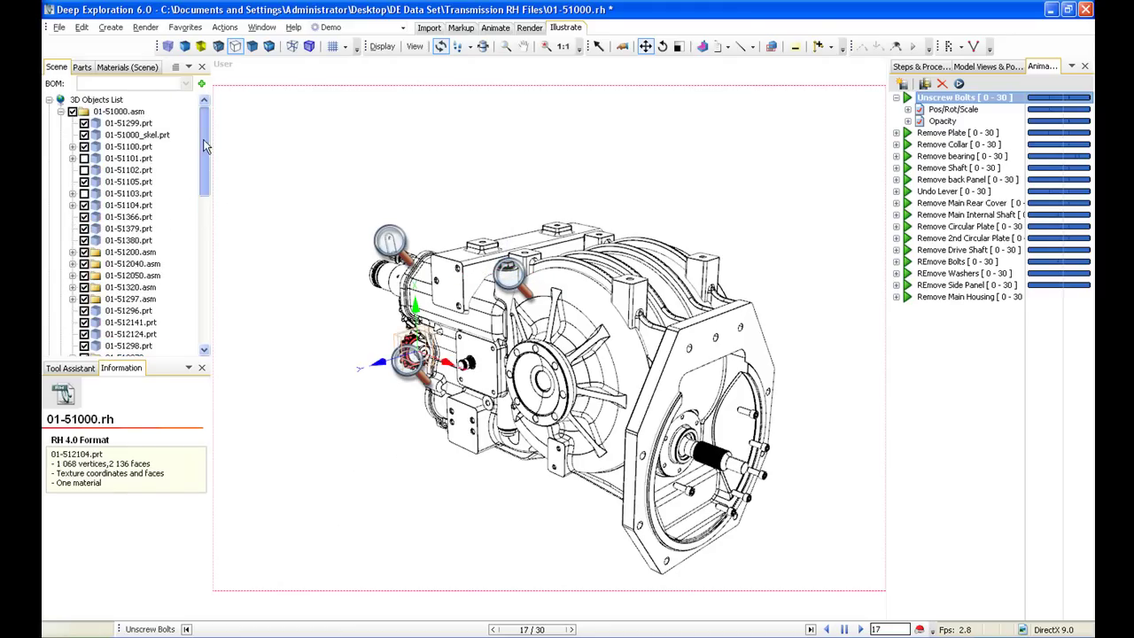
click(60, 111)
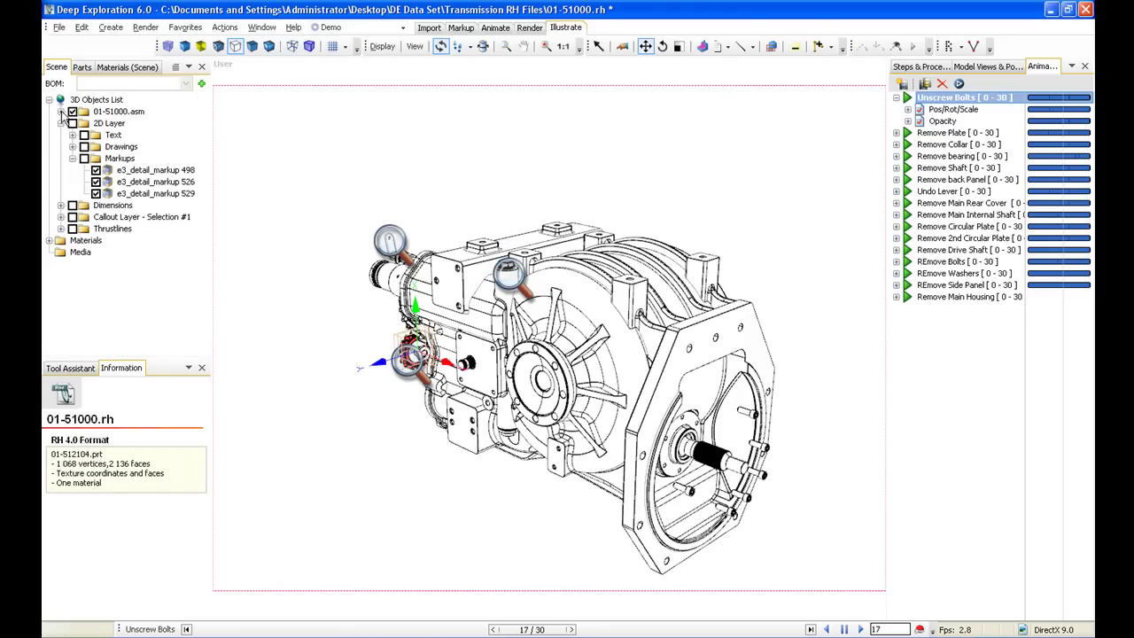
click(96, 169)
click(95, 181)
click(96, 193)
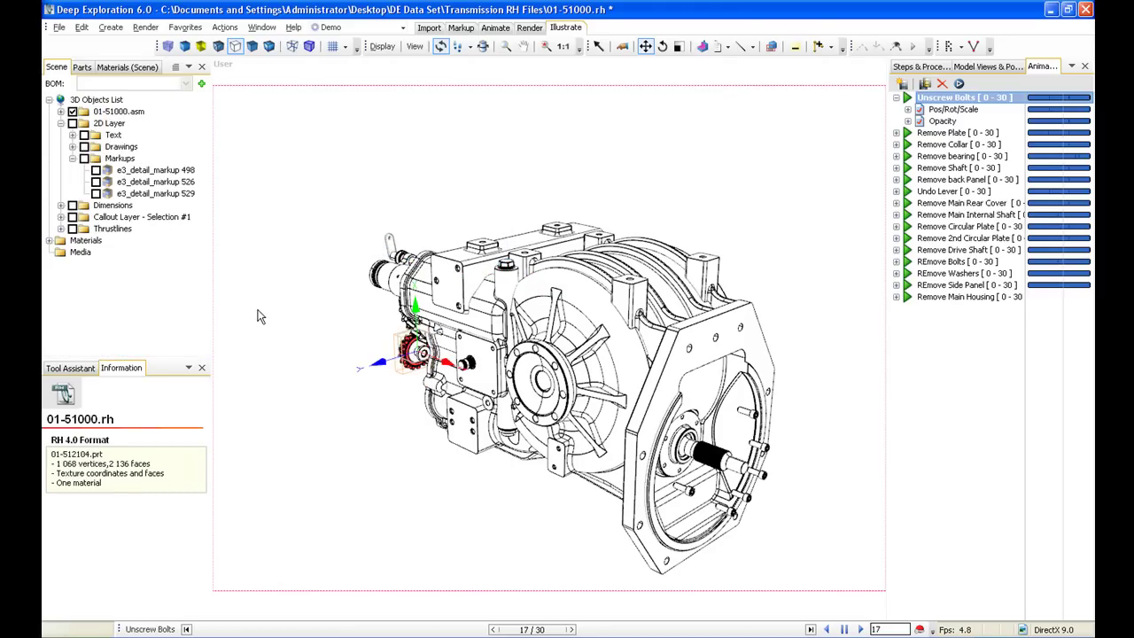
click(292, 311)
drag(484, 321, 463, 301)
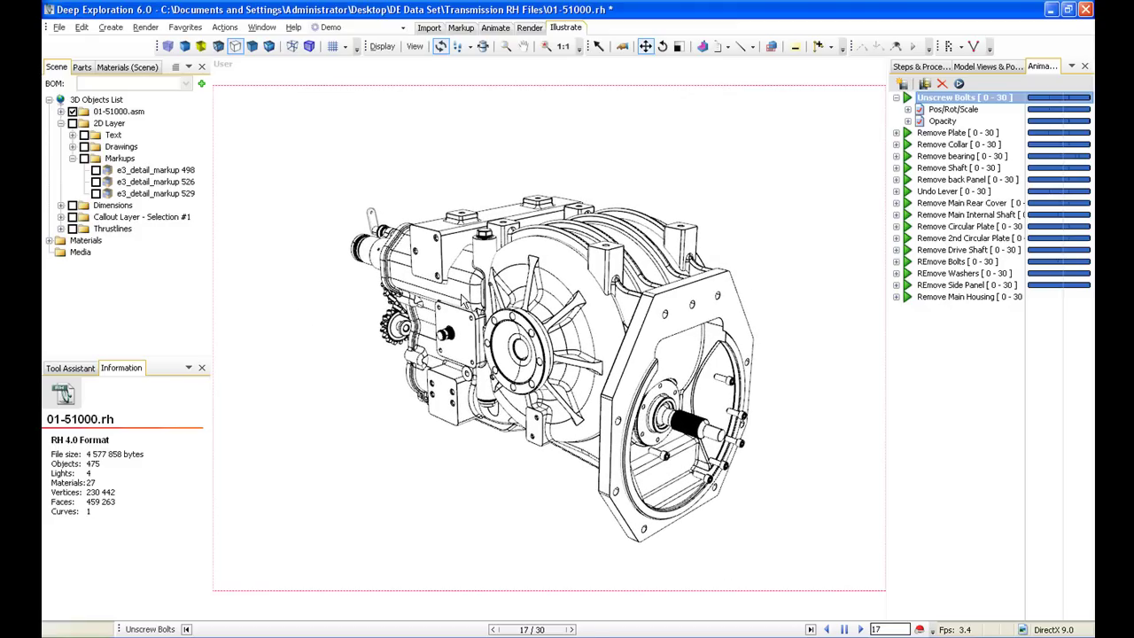
Start a section cut of the transmission with the half cut set to Back half and the quarter cut to First quarter
click(701, 46)
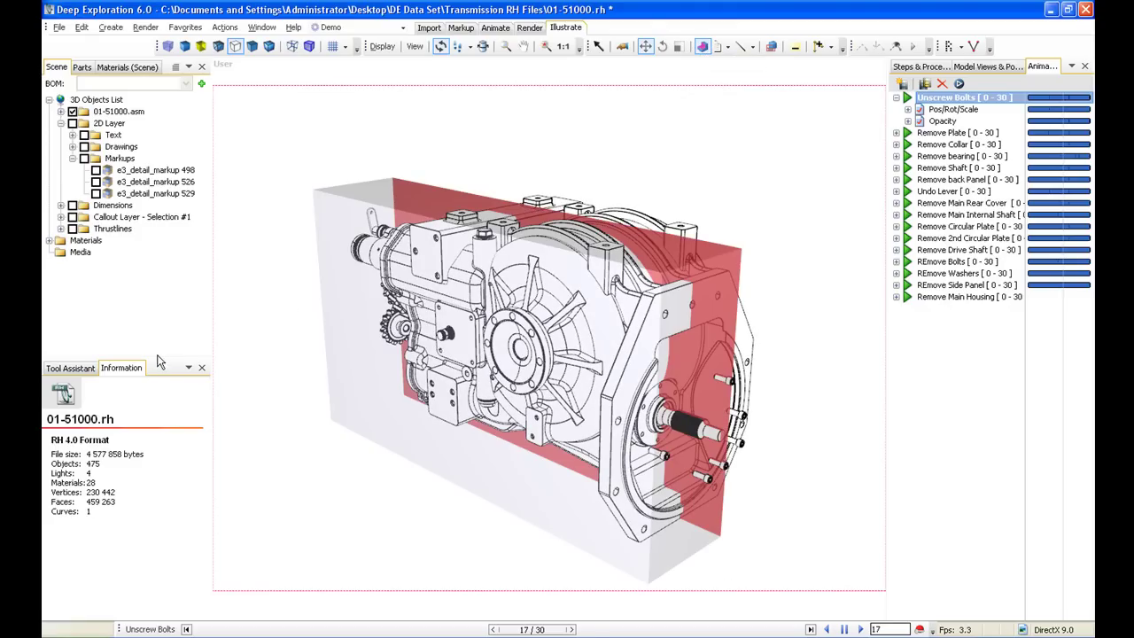
drag(156, 358, 144, 276)
click(72, 282)
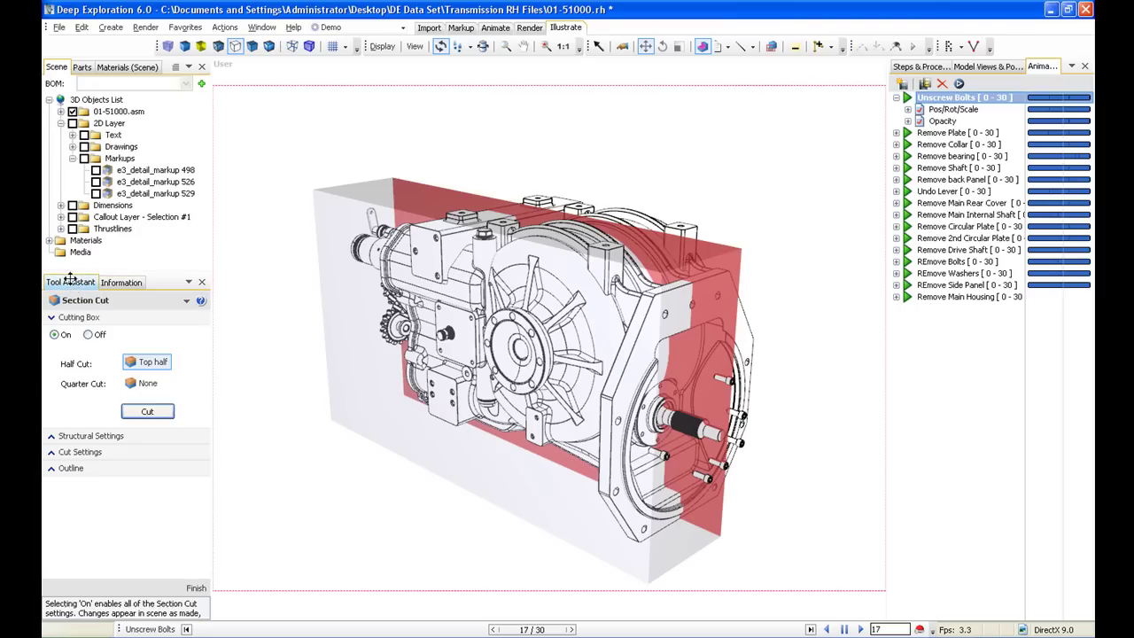
click(142, 365)
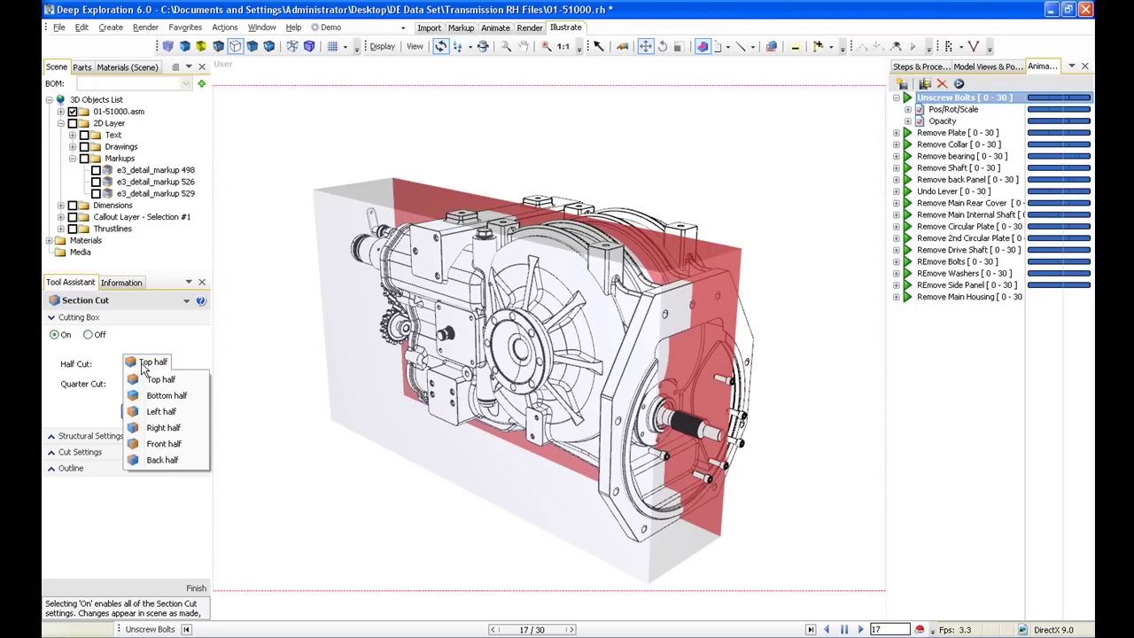
click(162, 460)
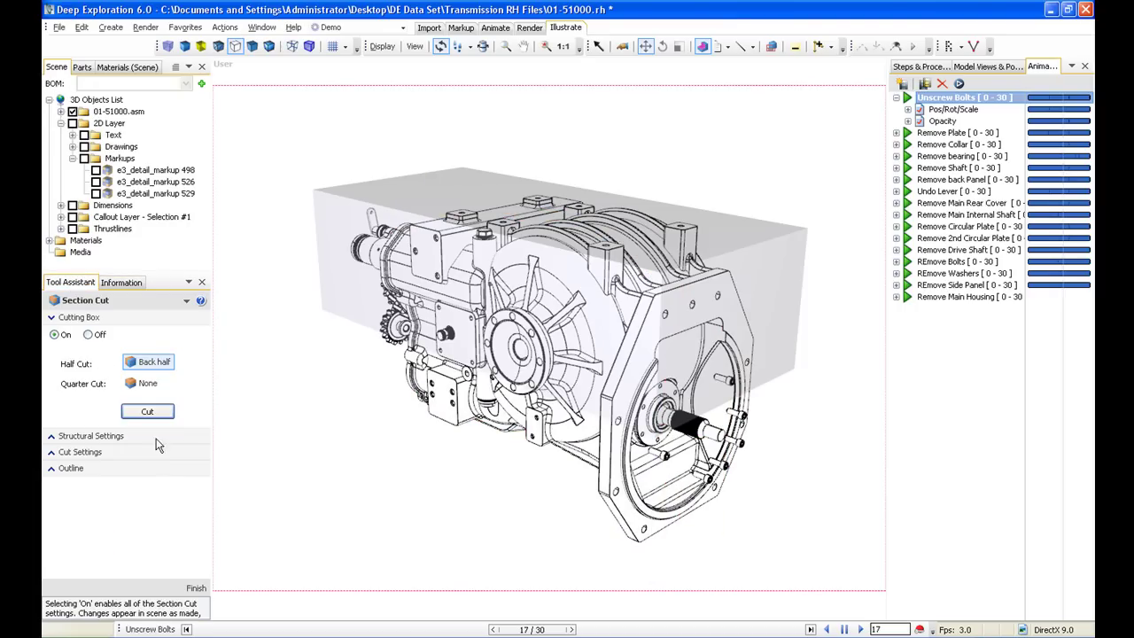
click(142, 383)
click(147, 418)
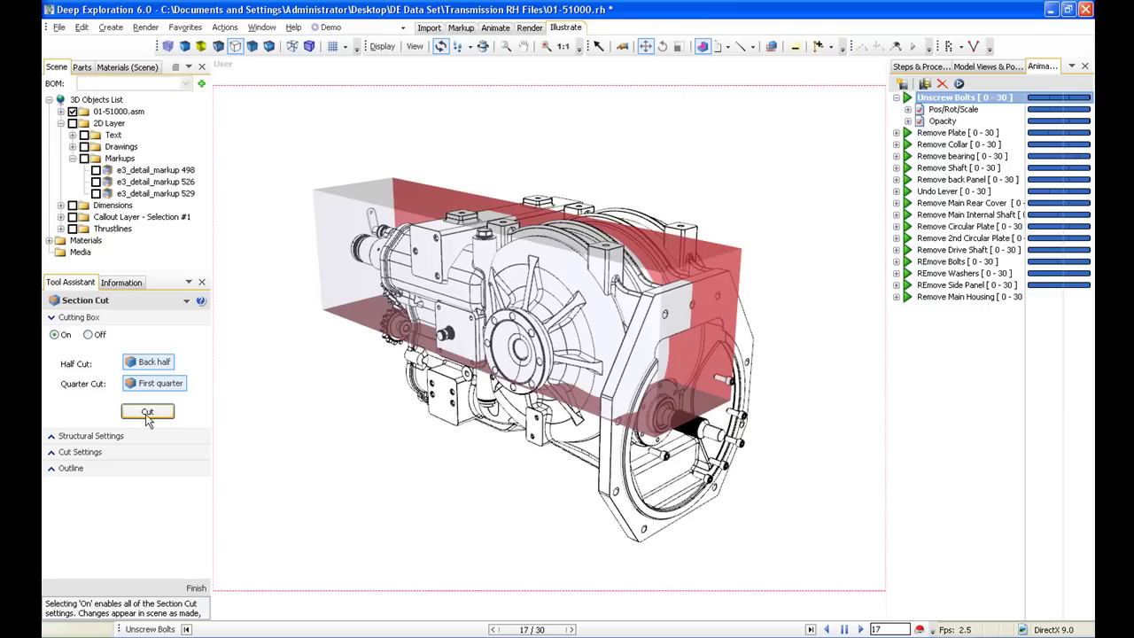
Section-cut the main housing 01-51100.prt with the cutting box, creating a black cut outline of width 5
click(60, 469)
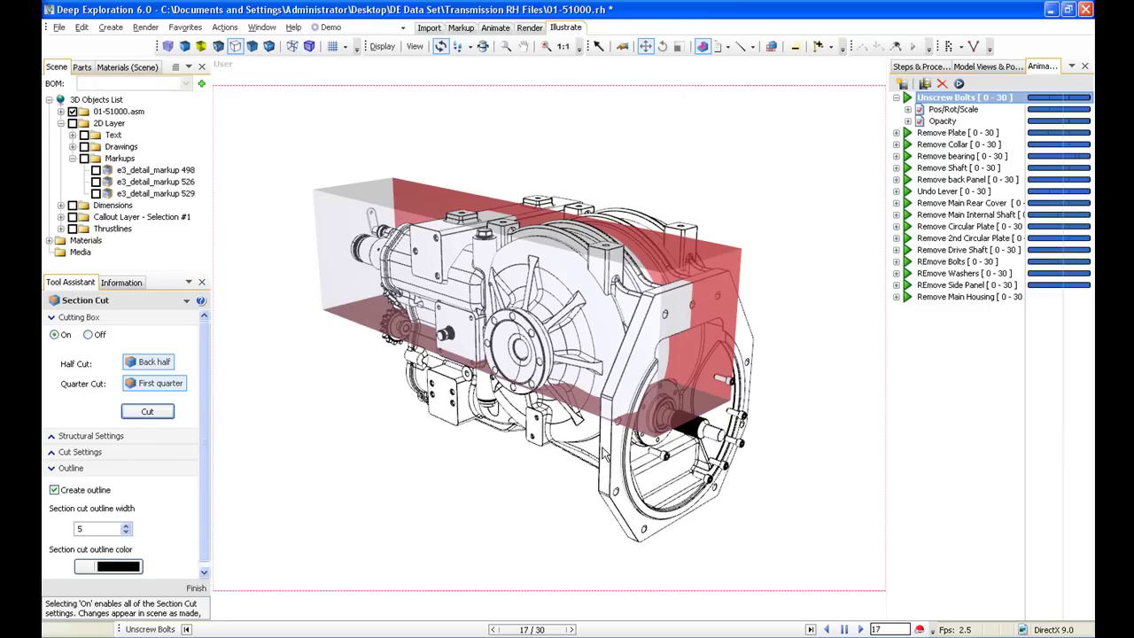
click(603, 451)
click(146, 412)
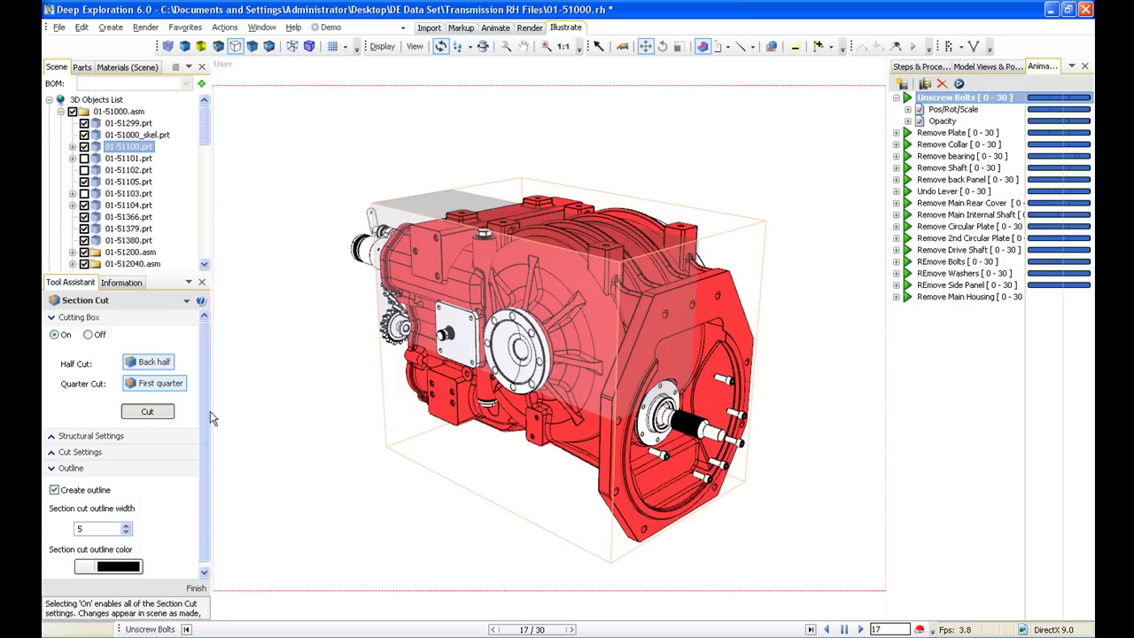
click(420, 156)
drag(450, 182, 455, 234)
right_drag(541, 283, 557, 249)
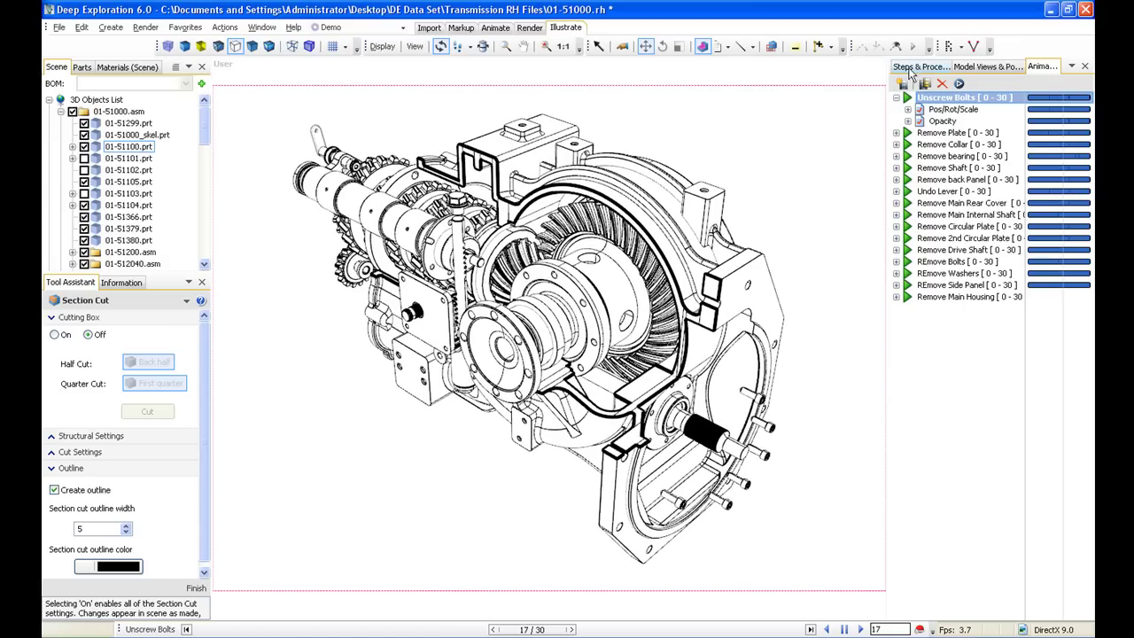
Render the cutaway with DirectX 9.0 at 800 x 600 in a new window, view it enlarged and close it without saving
click(946, 47)
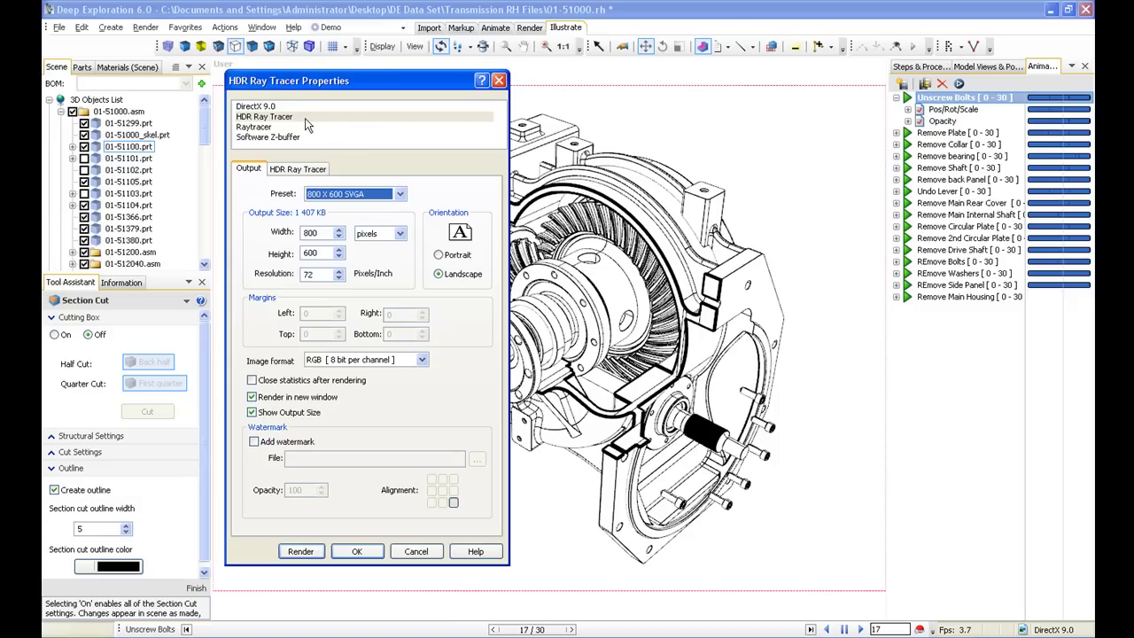
click(262, 107)
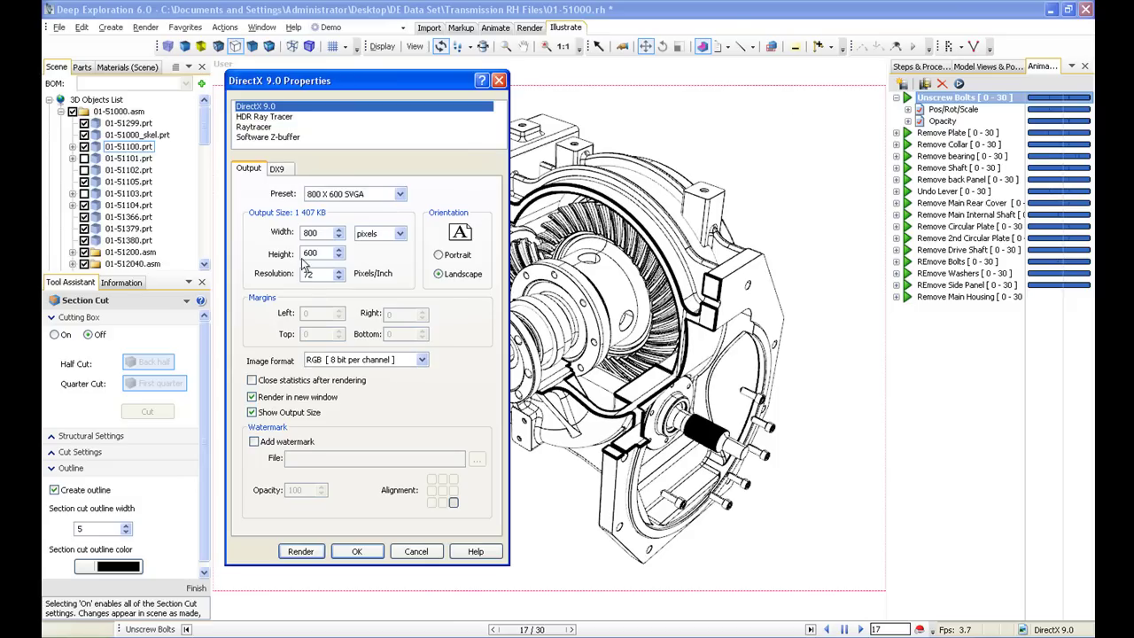
click(300, 551)
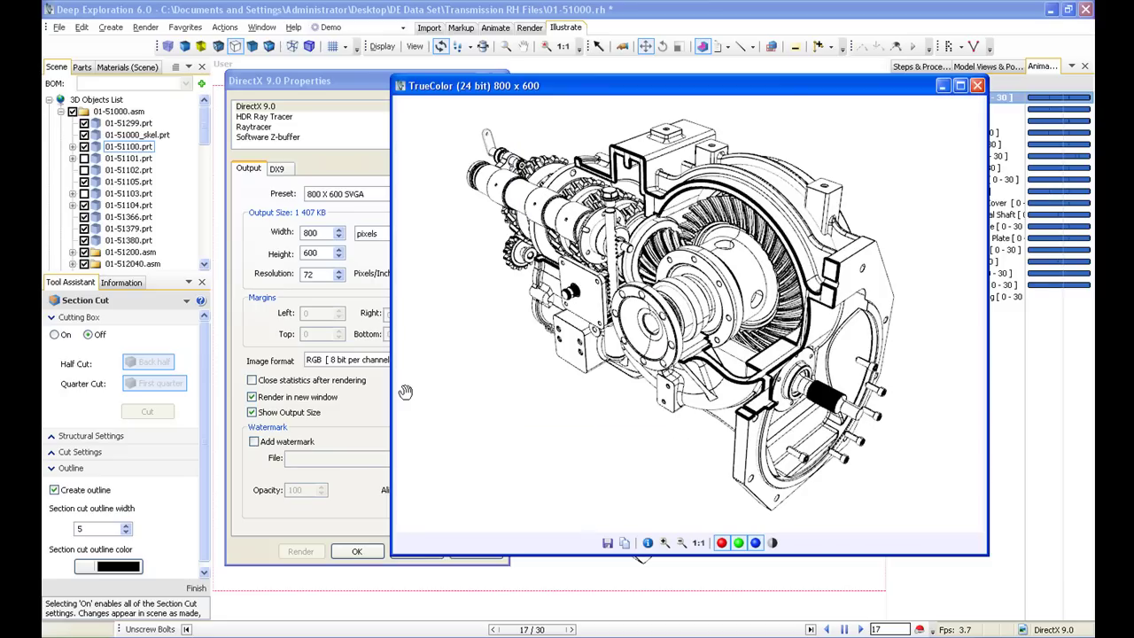
click(944, 88)
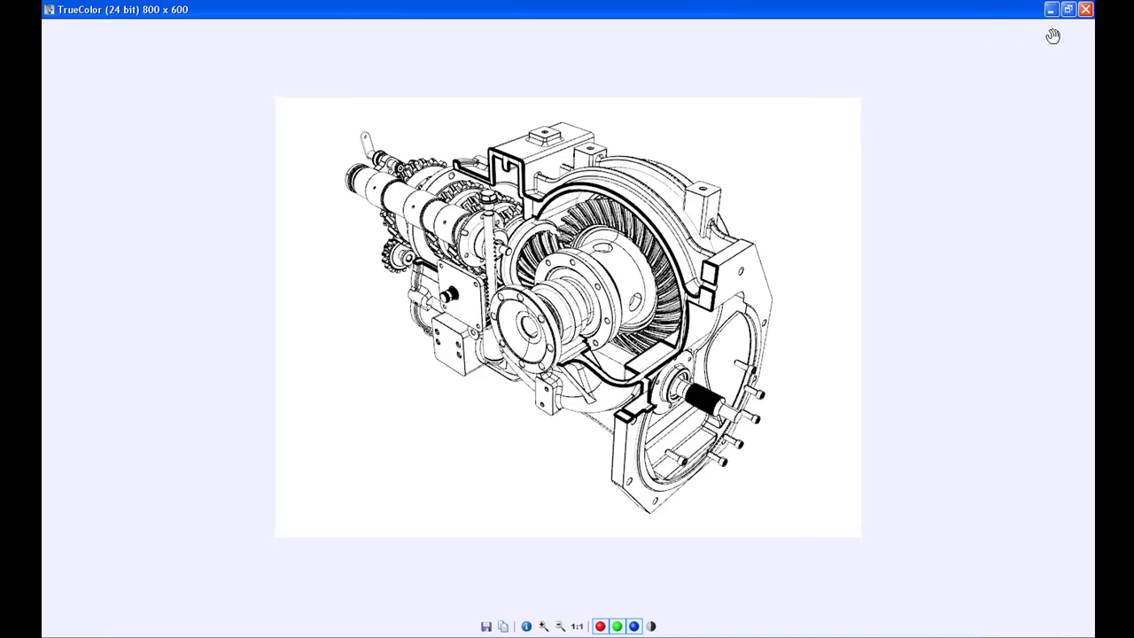
click(1085, 10)
click(642, 404)
click(416, 551)
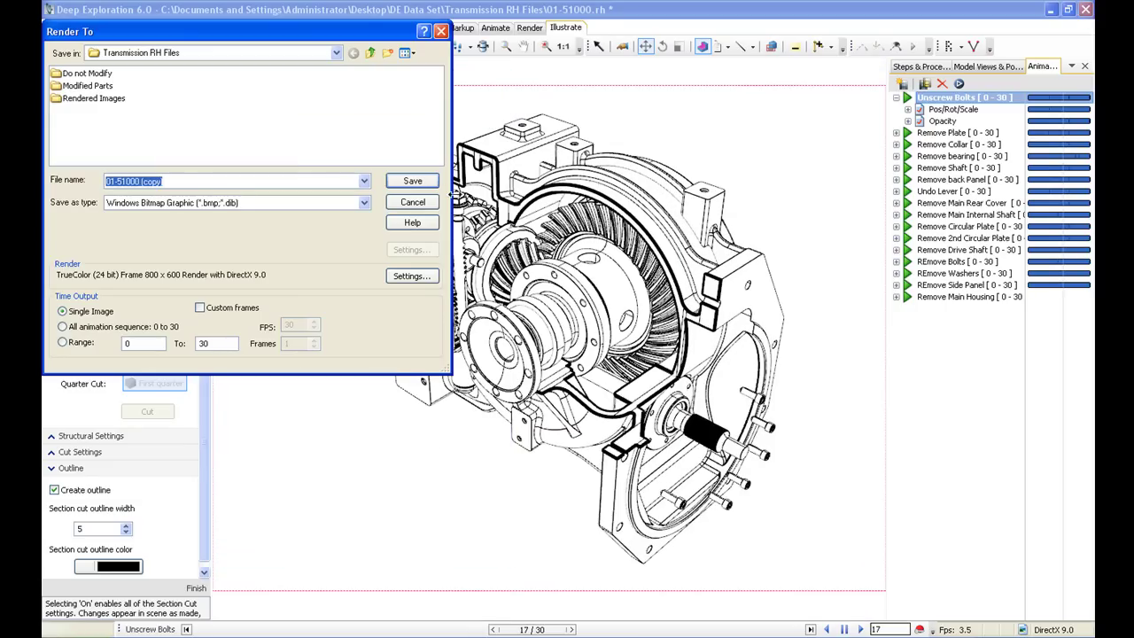
click(415, 204)
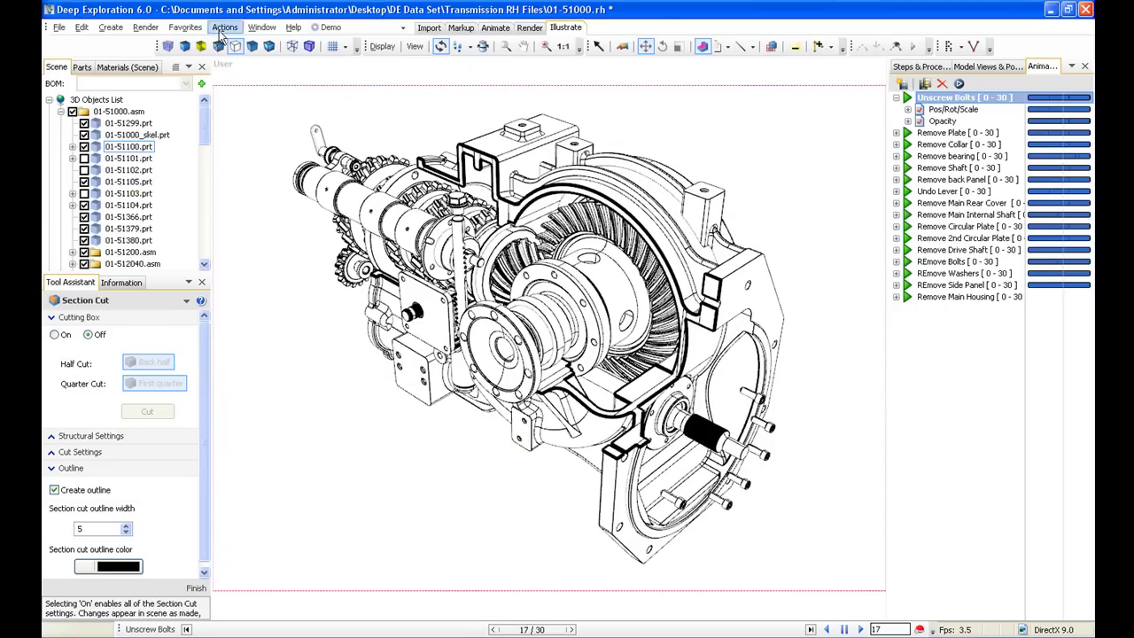
Undo the section cut on the main housing and recall the Standard model view
click(81, 27)
click(102, 41)
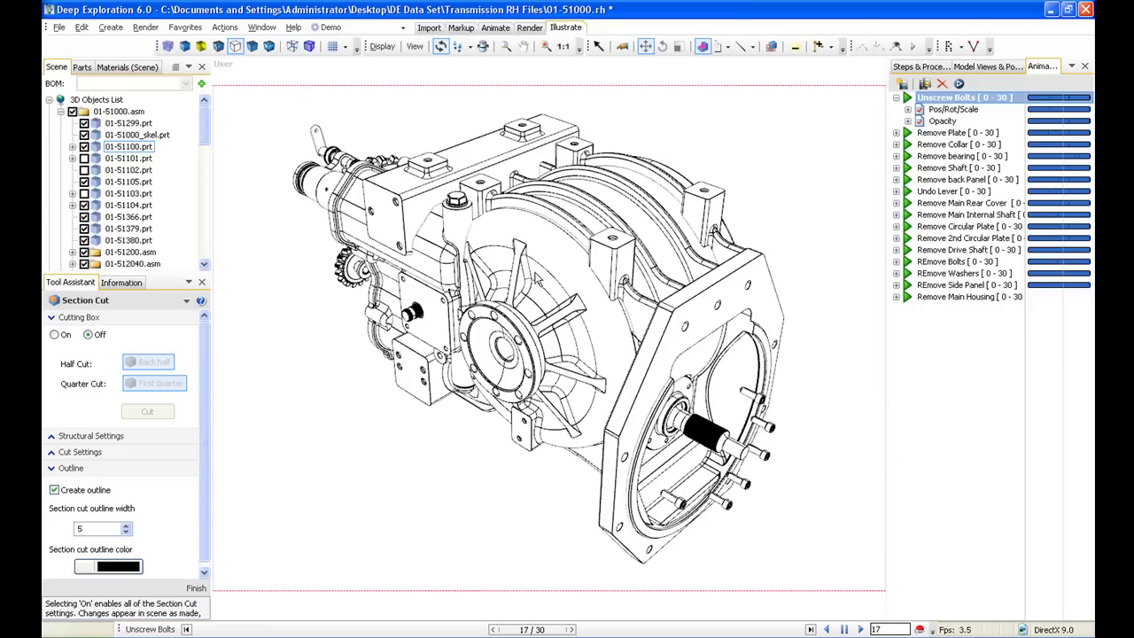
click(965, 67)
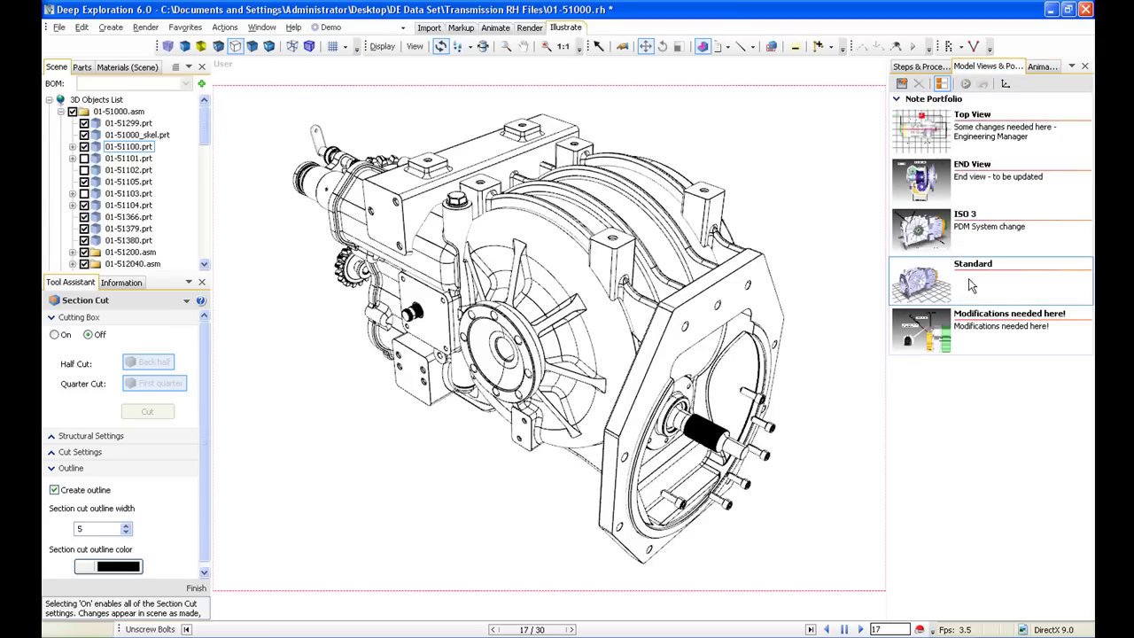
click(971, 278)
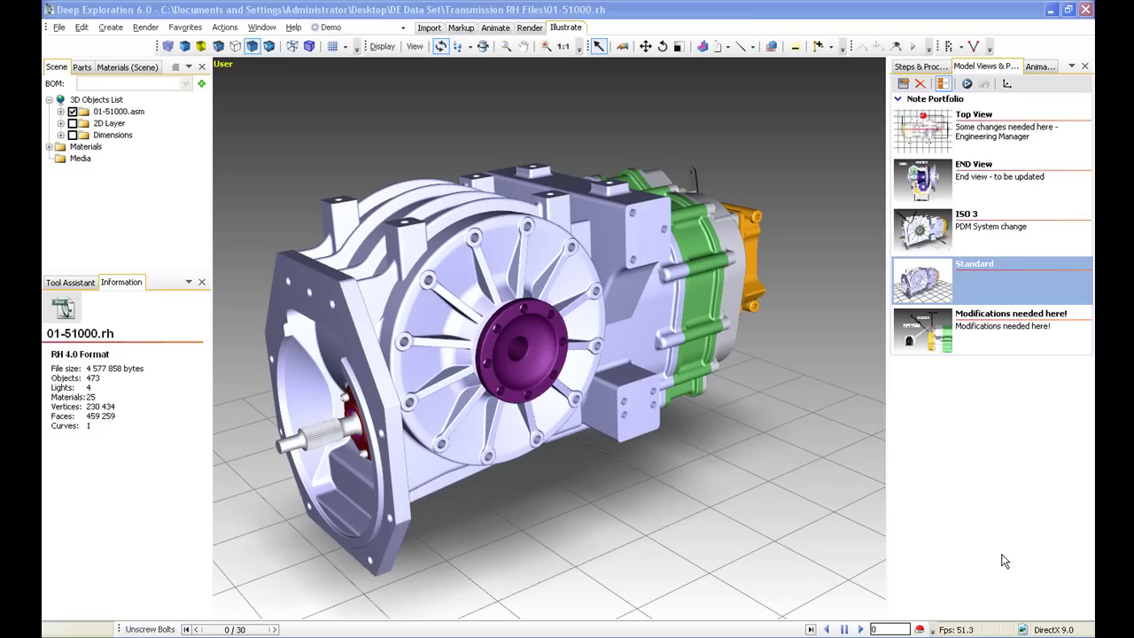
Replace the end cover 01-51103.prt with the version from the Modified Parts folder
click(1067, 9)
drag(759, 274, 731, 334)
click(624, 332)
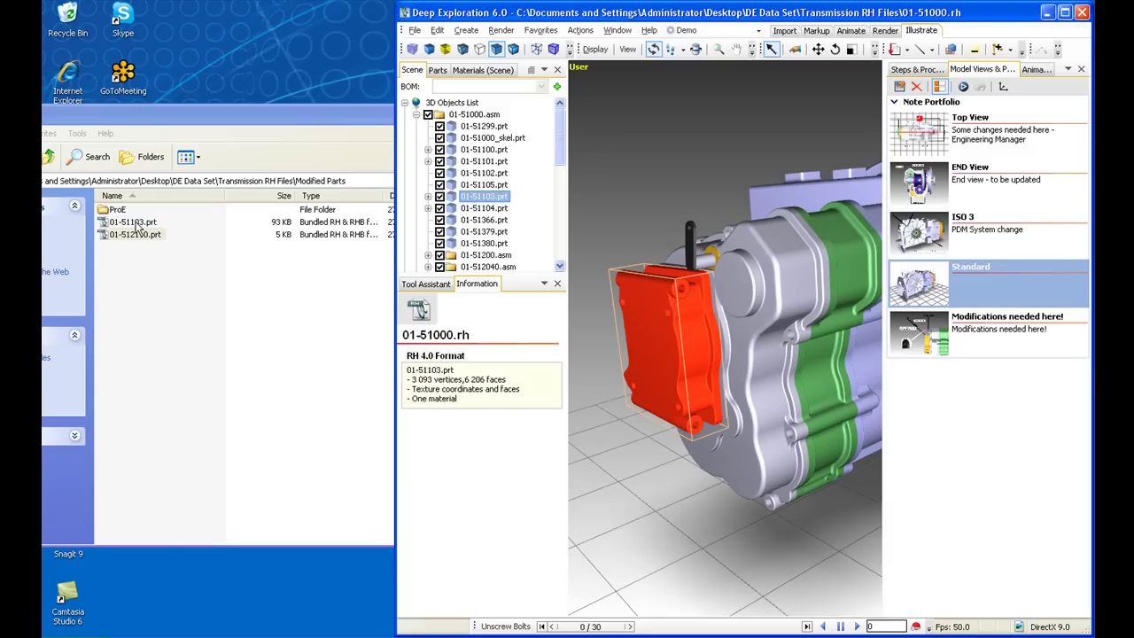
drag(136, 229, 665, 344)
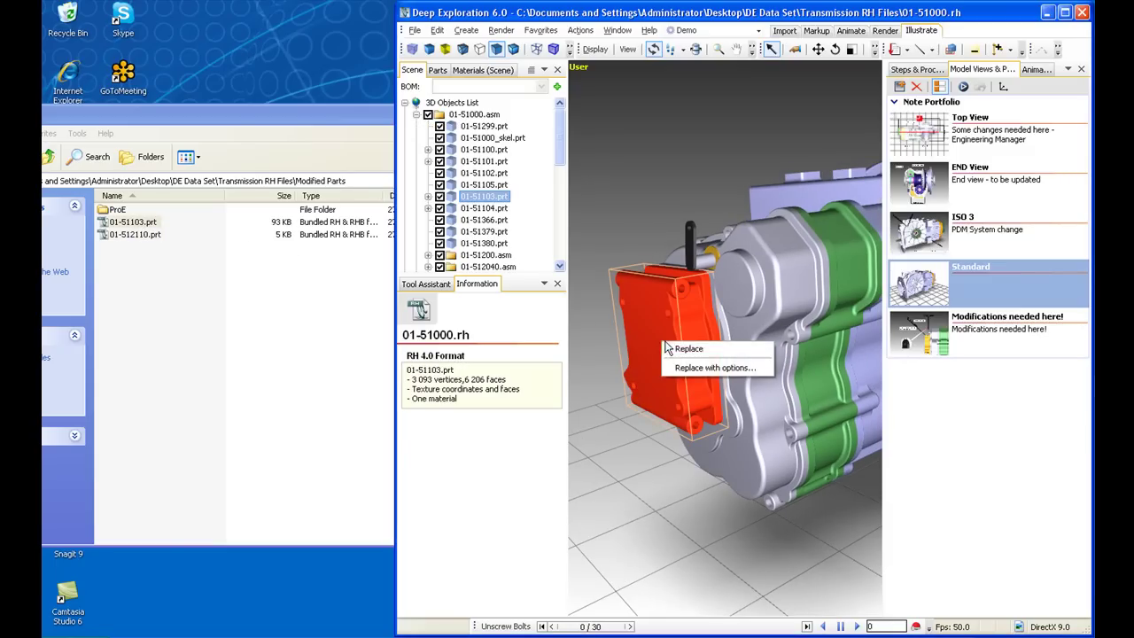
click(686, 350)
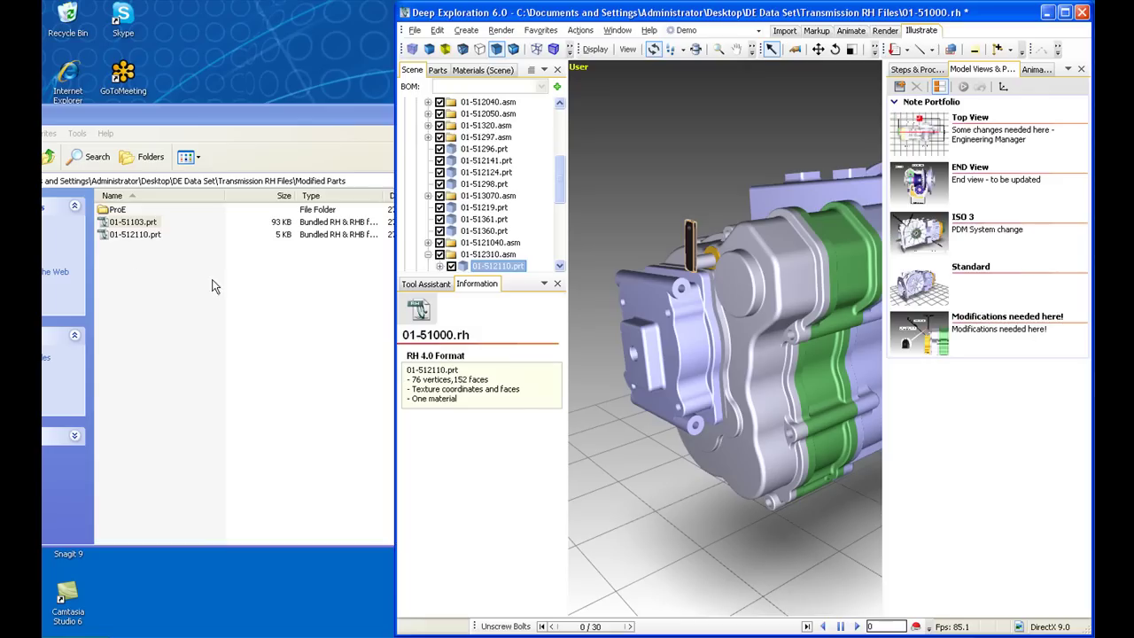
Replace the lever 01-512110.prt with its version from the Modified Parts folder and inspect it up close in the maximized window
drag(128, 236, 696, 249)
click(720, 252)
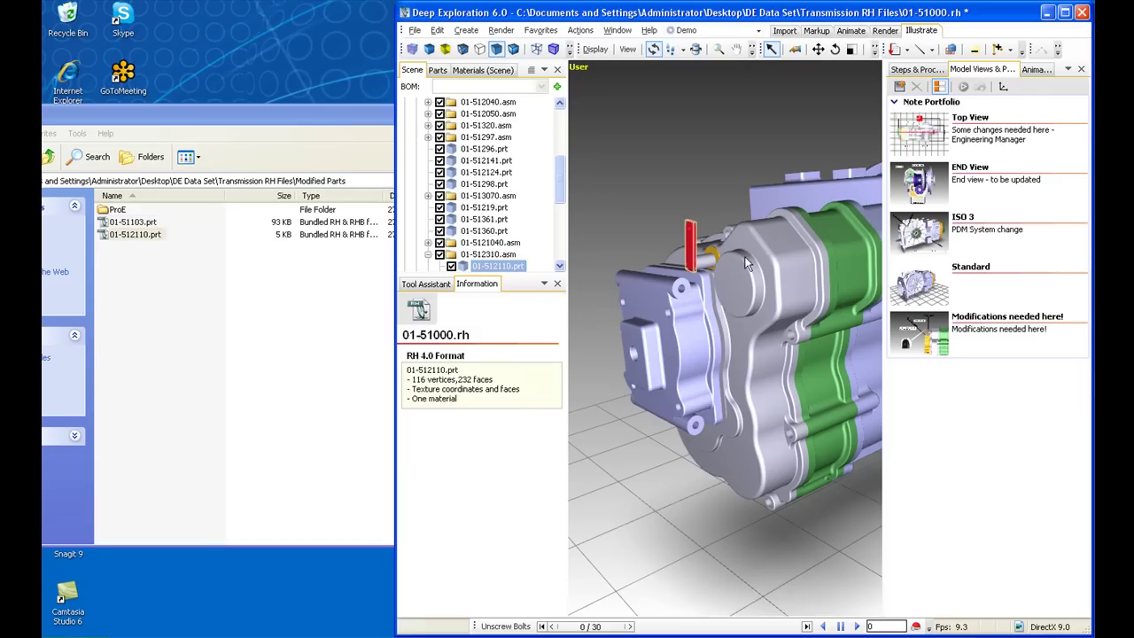
click(1064, 12)
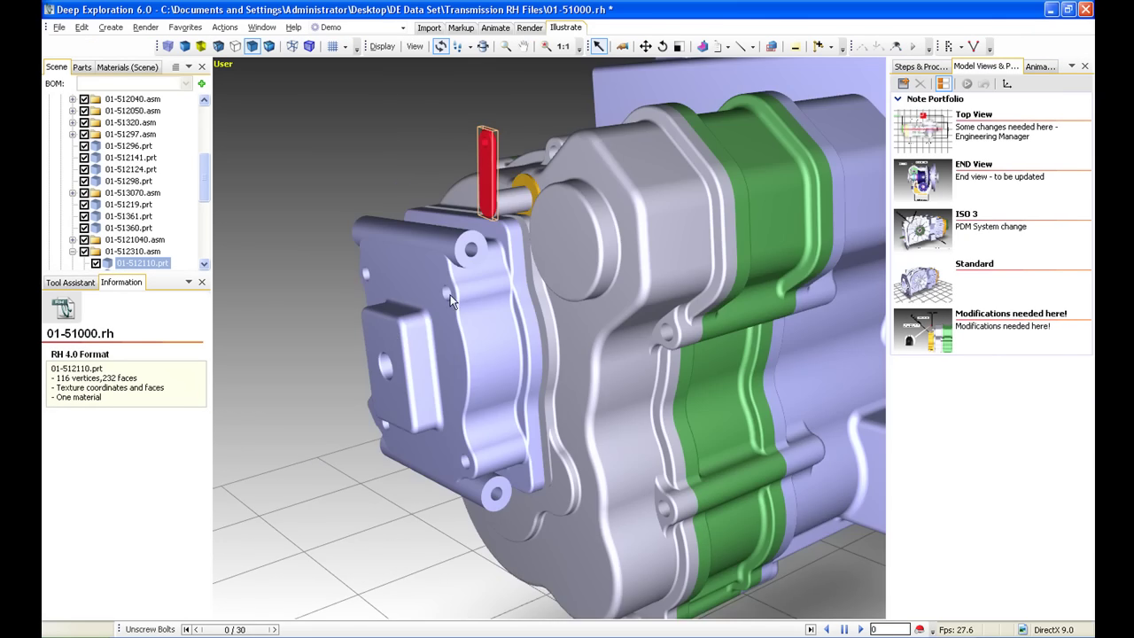
right_drag(449, 296, 527, 231)
middle_drag(526, 230, 471, 231)
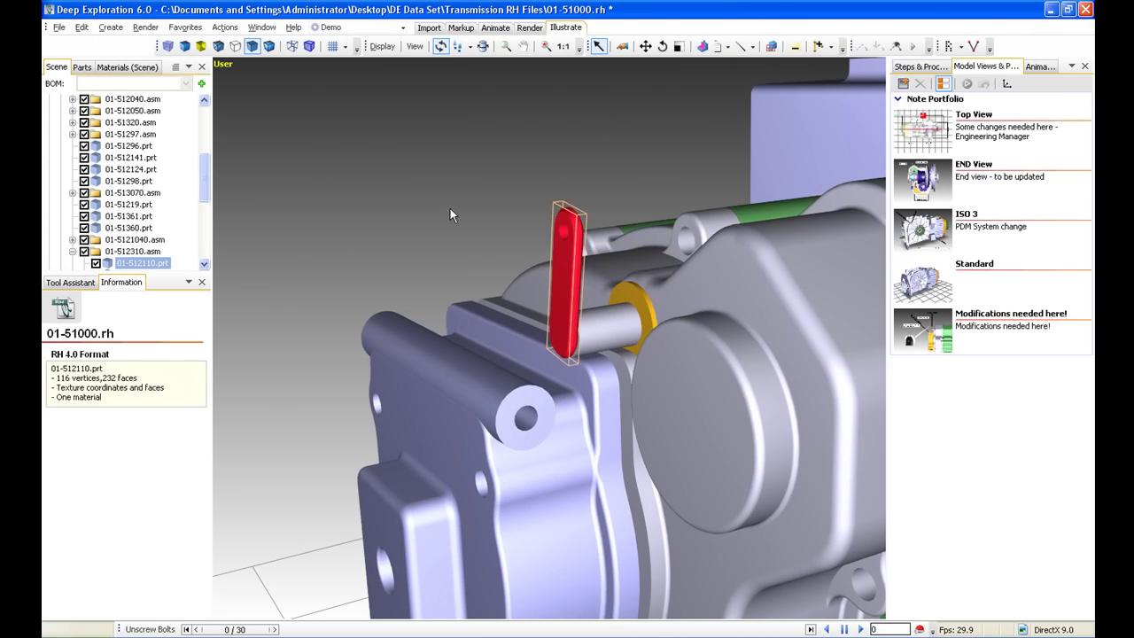
click(471, 231)
drag(569, 240, 512, 201)
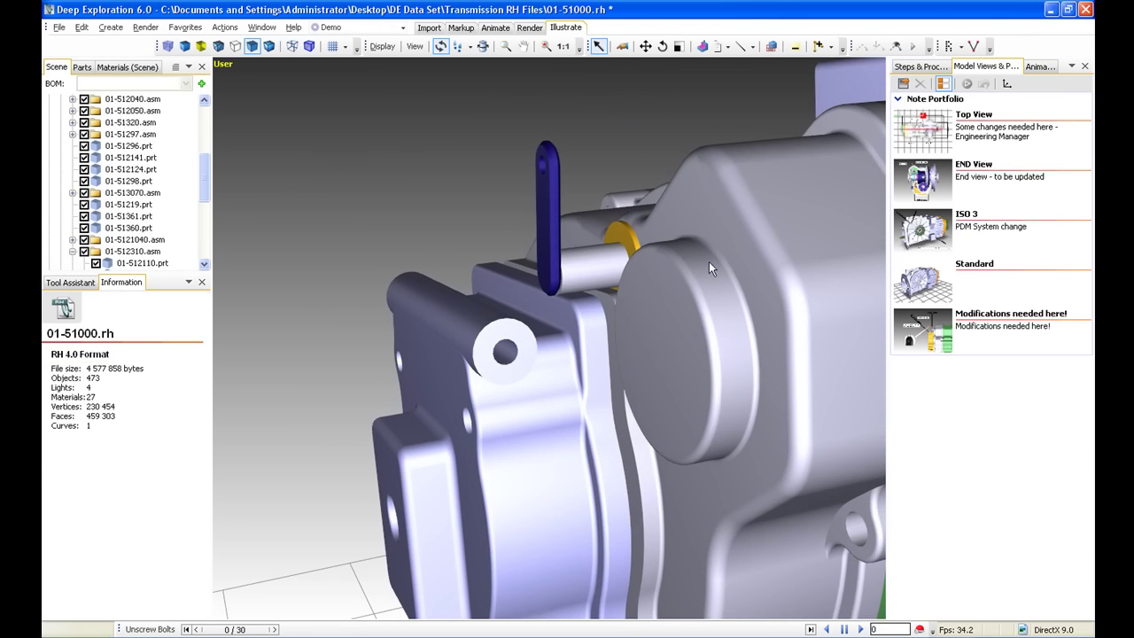
Recall the "Modifications needed here!" model view and add "DONE" on a separate line below the note about the cavity
click(988, 333)
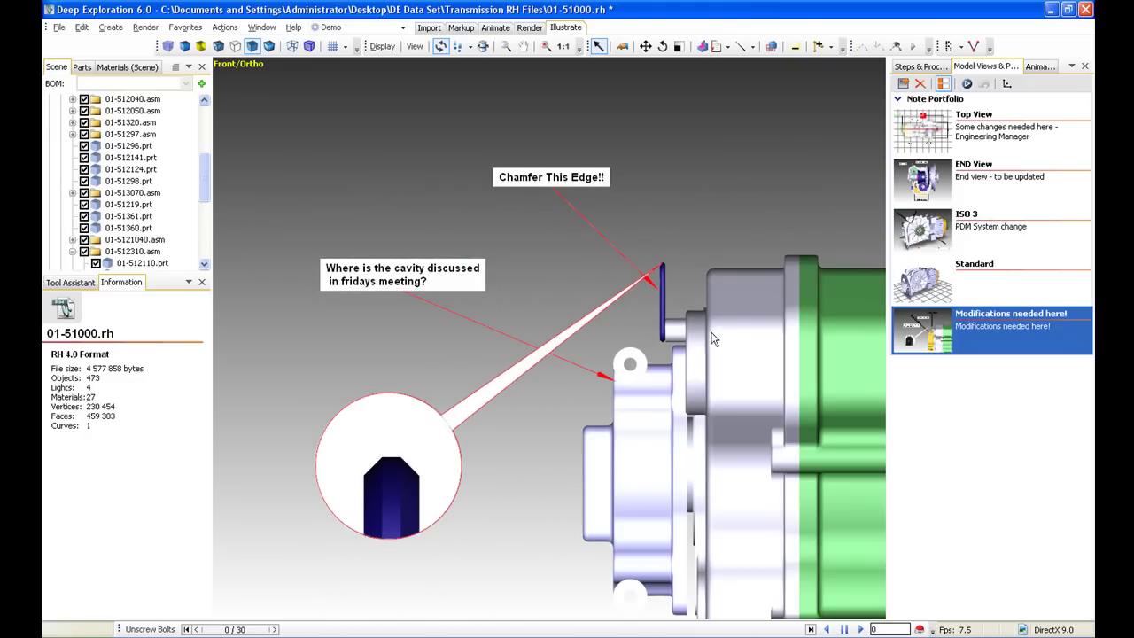
double_click(397, 273)
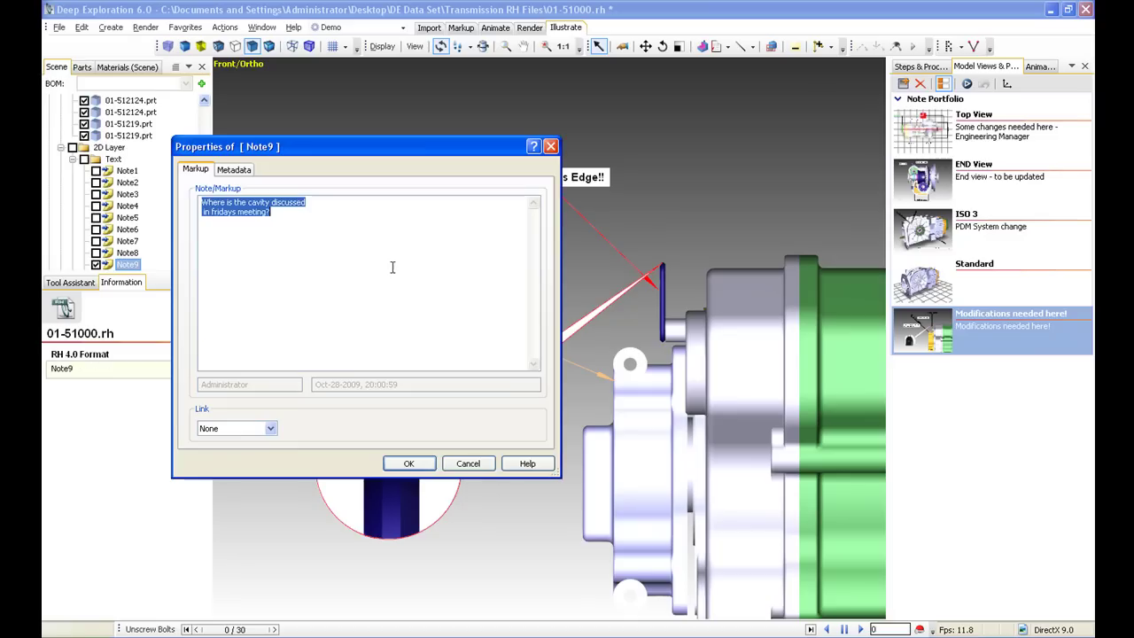
click(261, 235)
key(Return)
key(Return)
text(DONE)
click(408, 465)
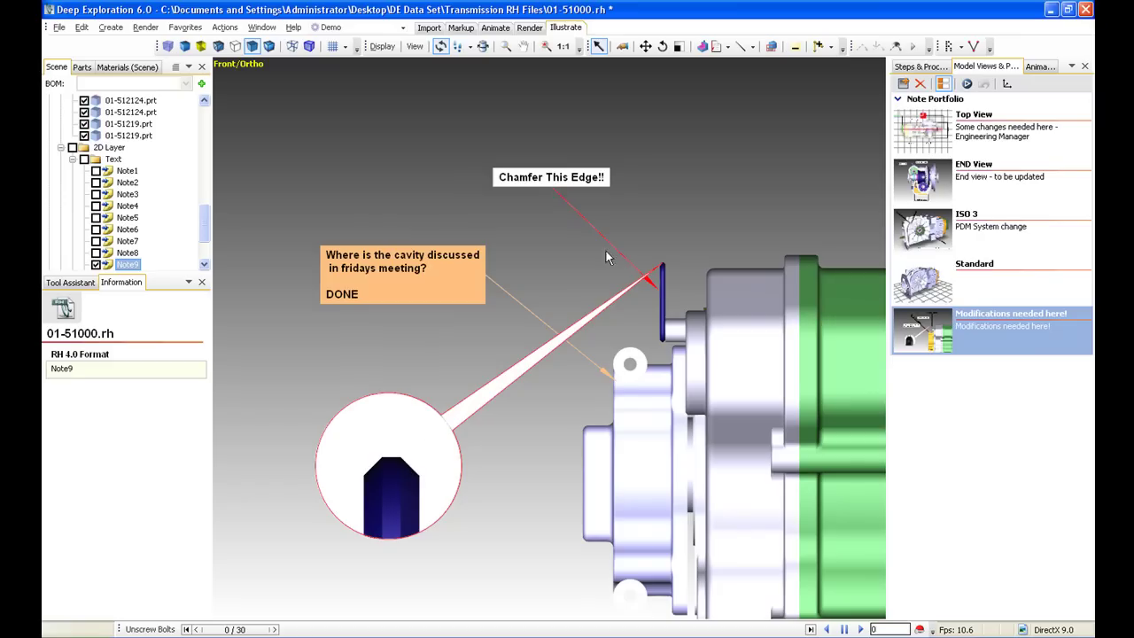
Delete the "Chamfer This Edge!!" note, update the "Modifications needed here!" model view with a closer framing, and check it against the Standard view
click(539, 178)
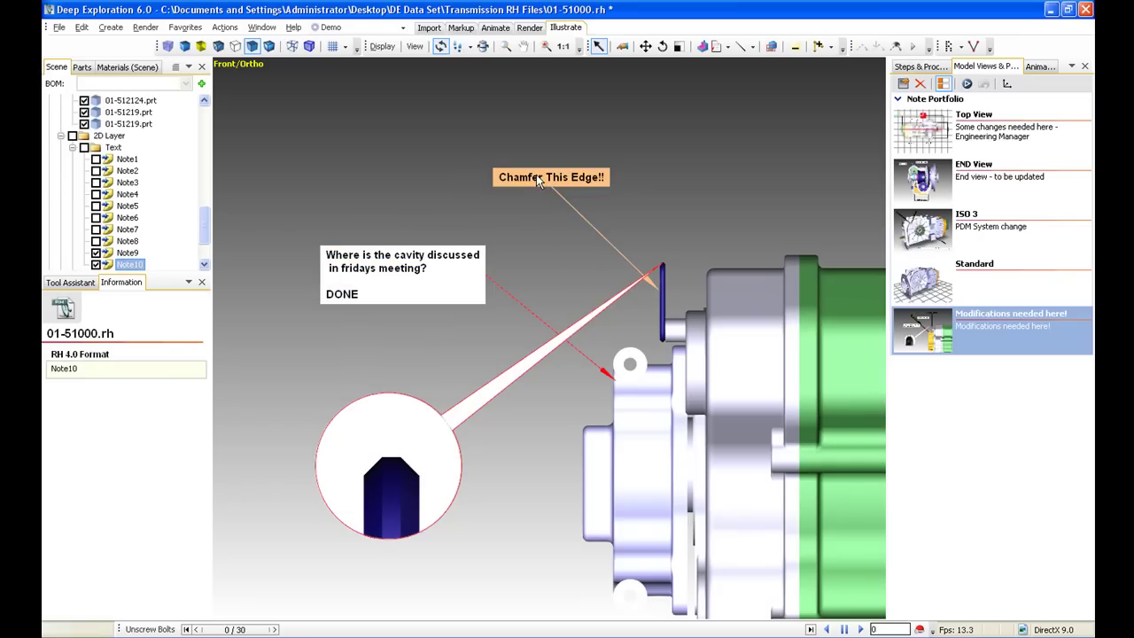
key(Delete)
scroll(665, 296, up, 3)
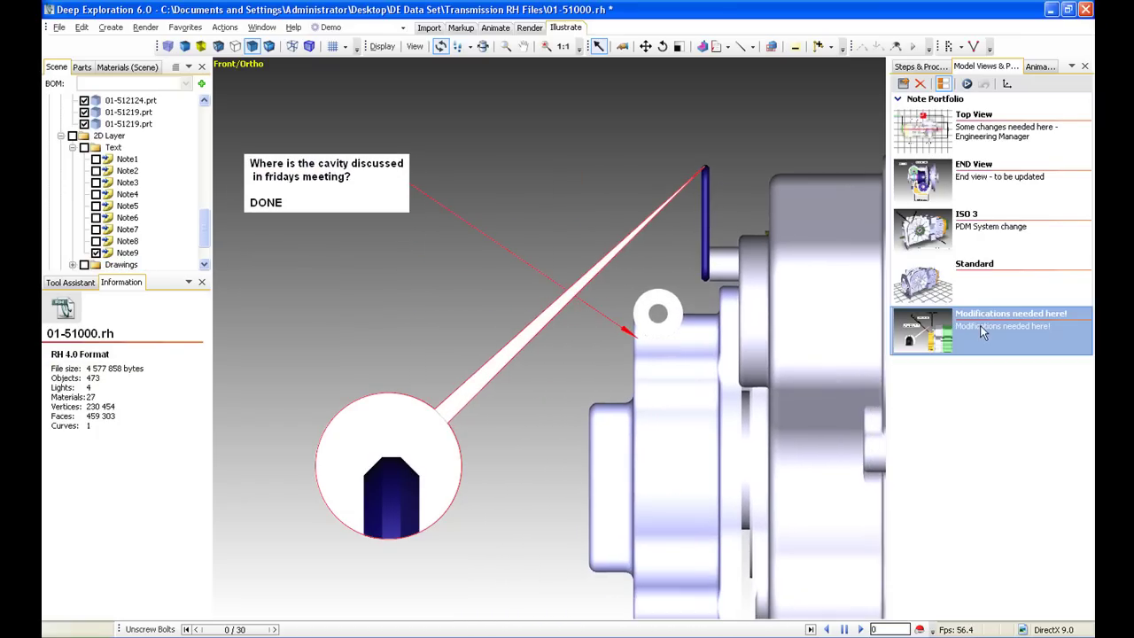
right_click(979, 328)
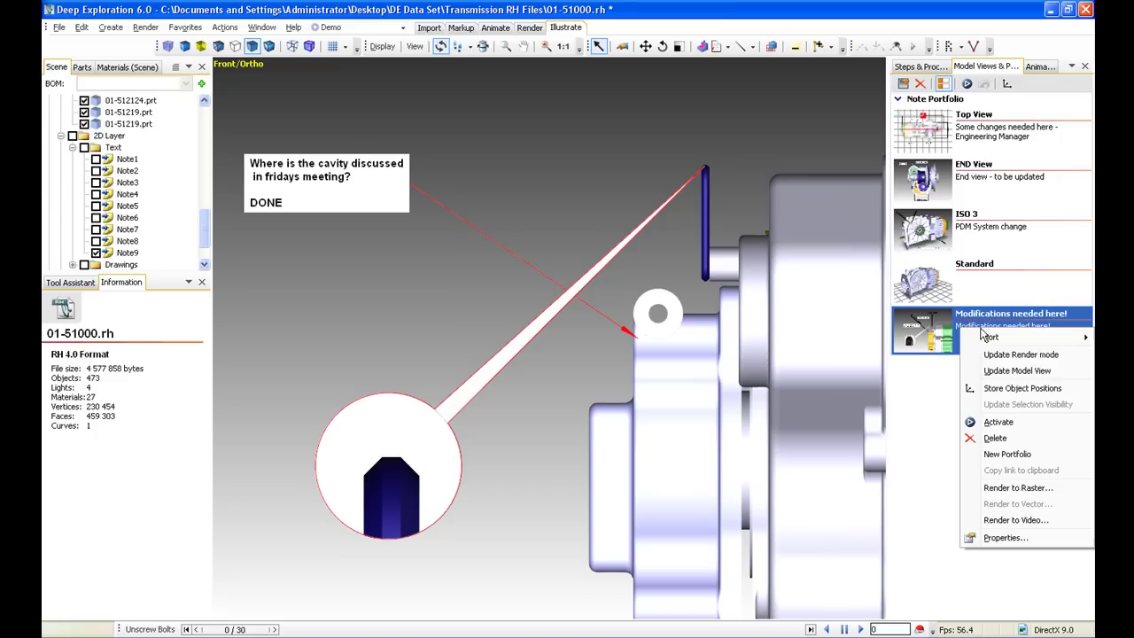
click(999, 372)
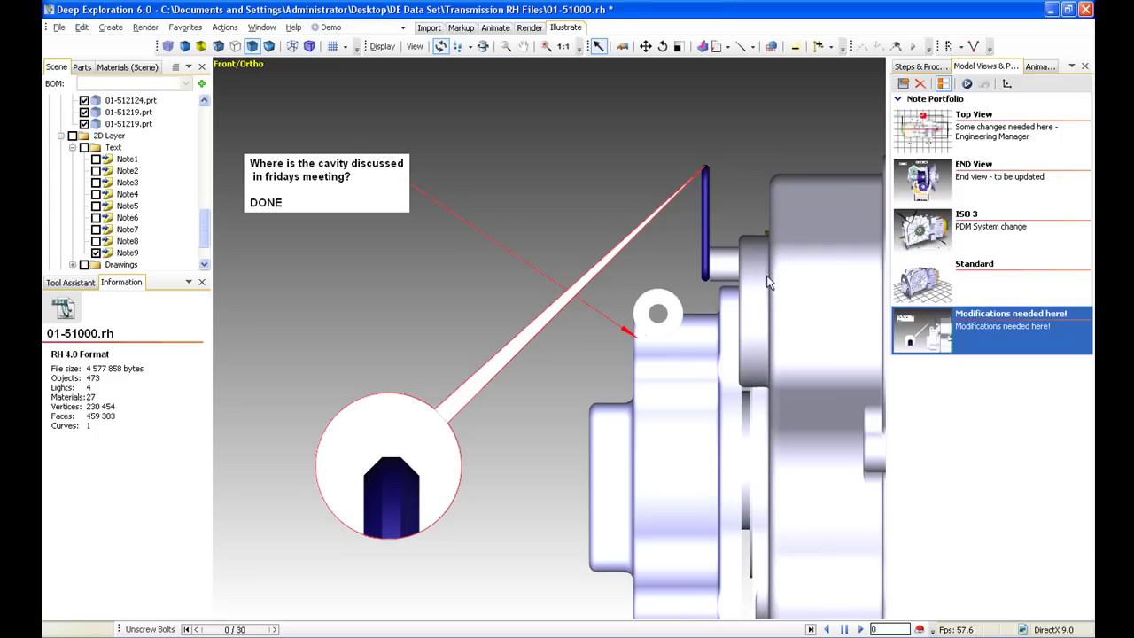
click(967, 289)
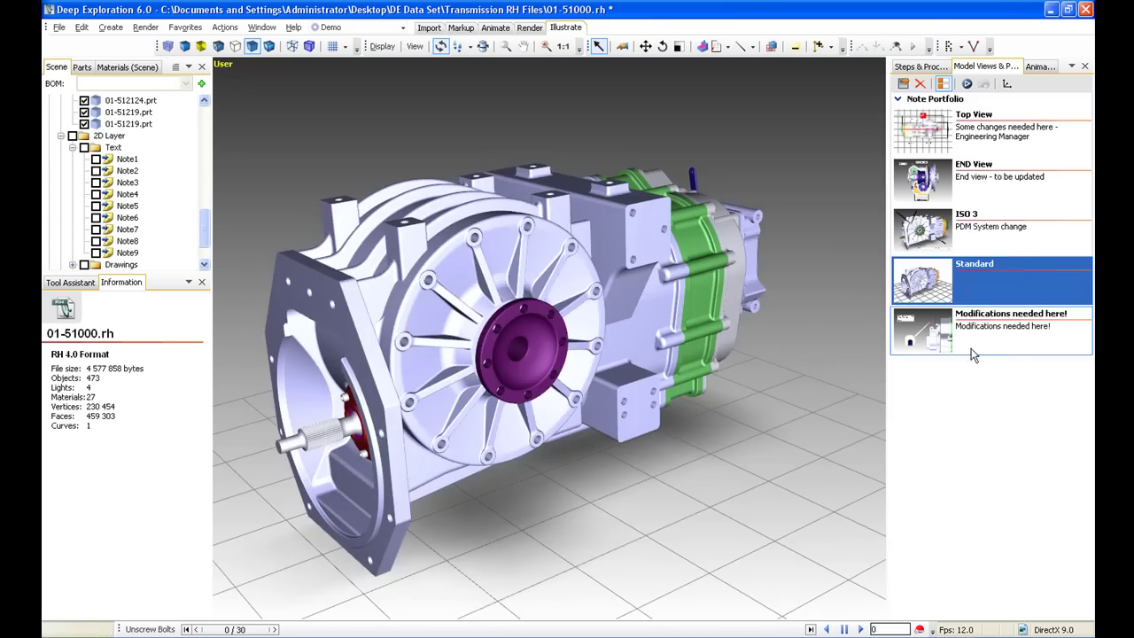
click(972, 352)
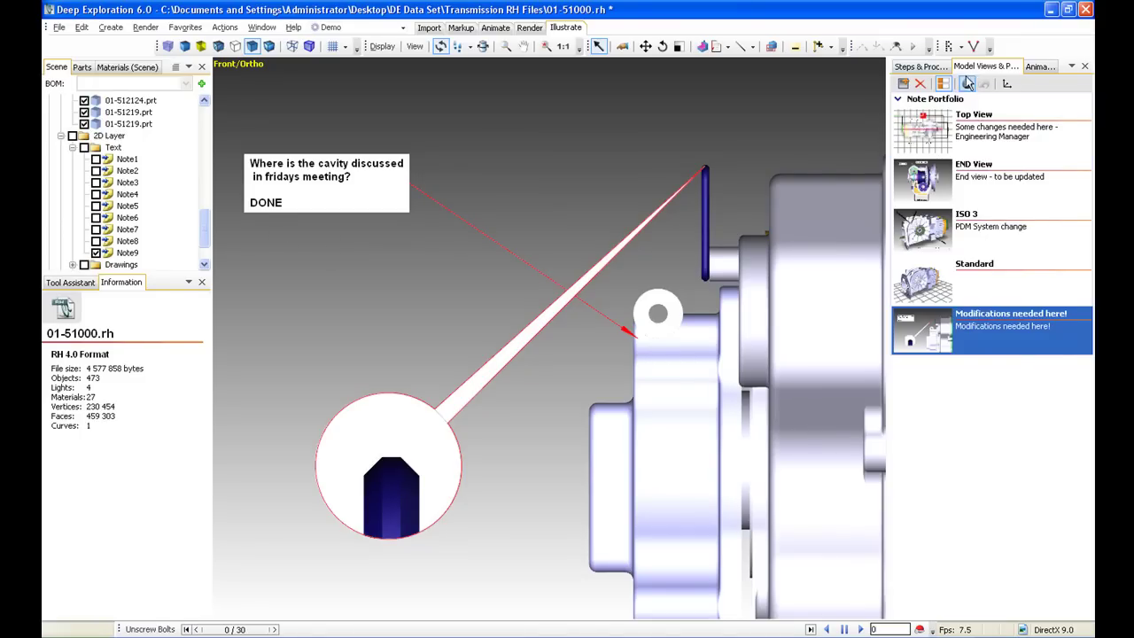
Play the Remove Main Internal Shaft procedure with the replaced parts, rewind the procedures to the start, and recall the Standard model view
click(925, 66)
click(1024, 83)
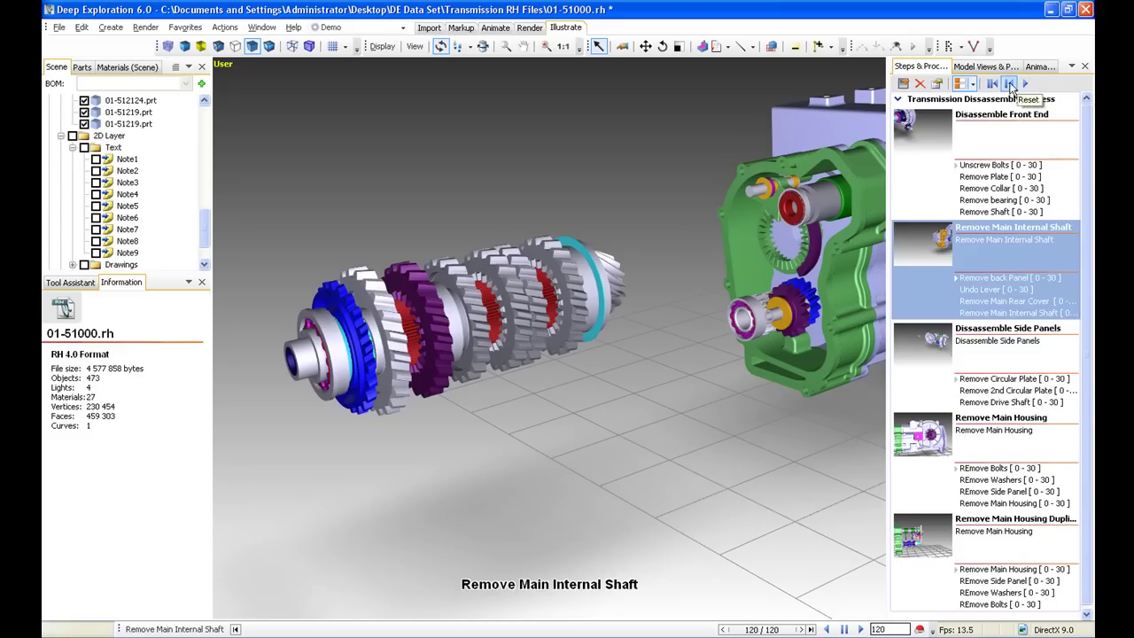
click(992, 84)
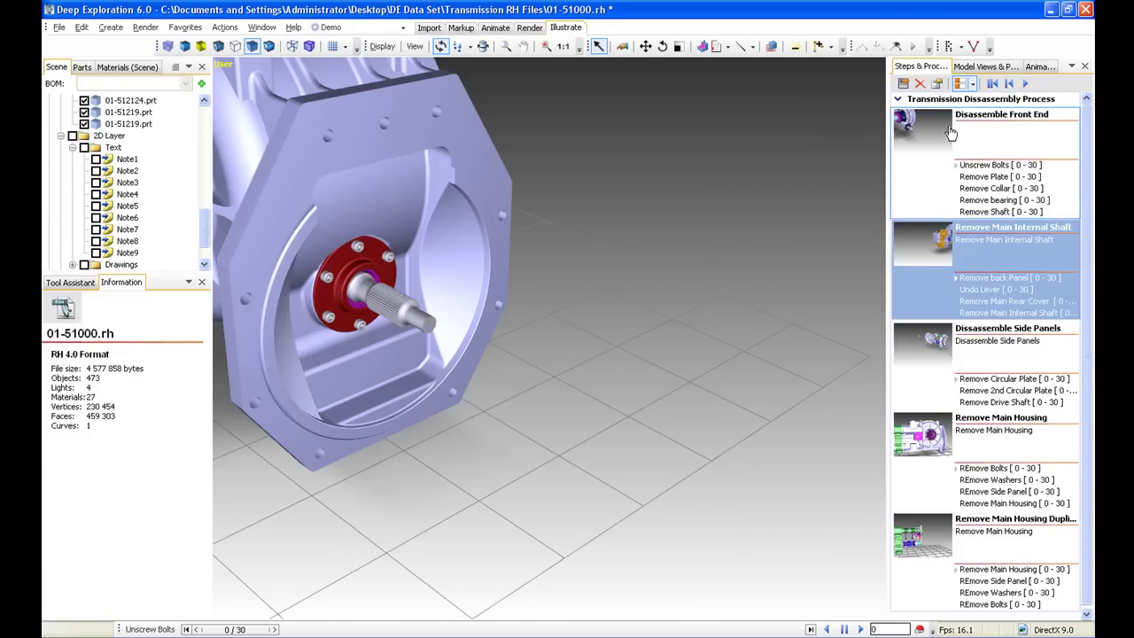
click(984, 66)
click(971, 275)
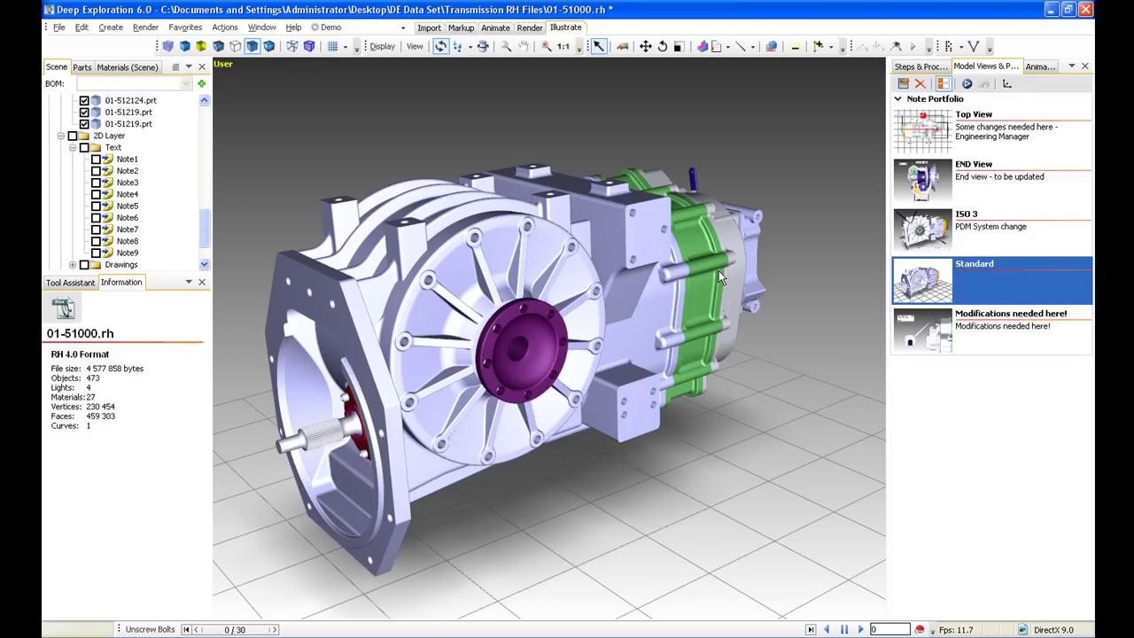
Set up a save in Adobe Portable Document 3D format using the "3D Procedures Steps BOM Template v1.0.pdf" template
click(59, 27)
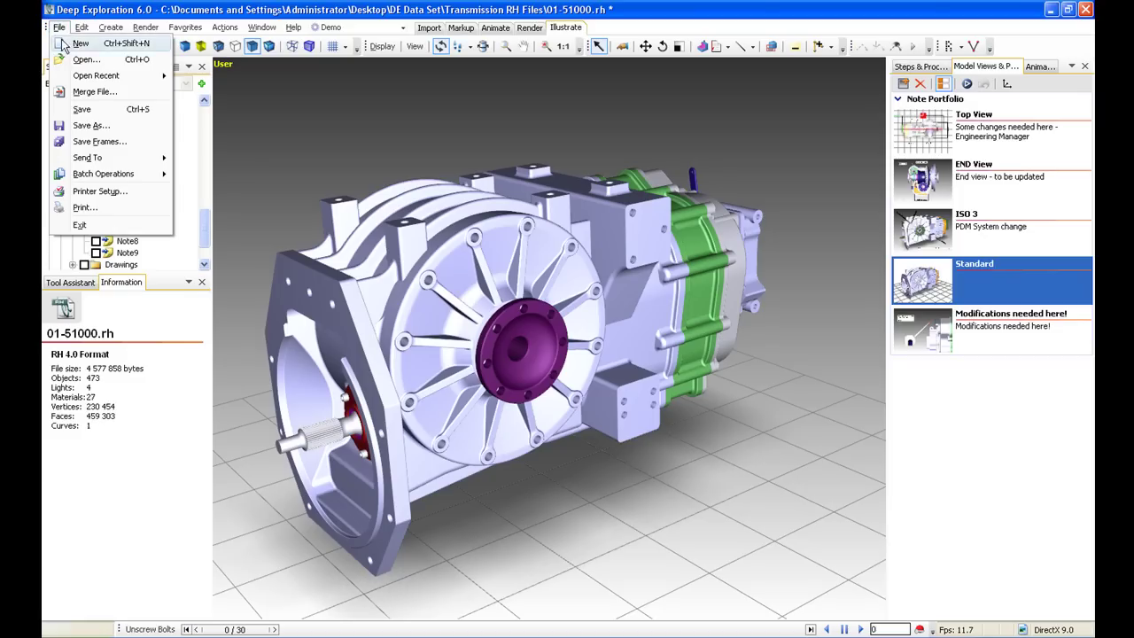
click(91, 126)
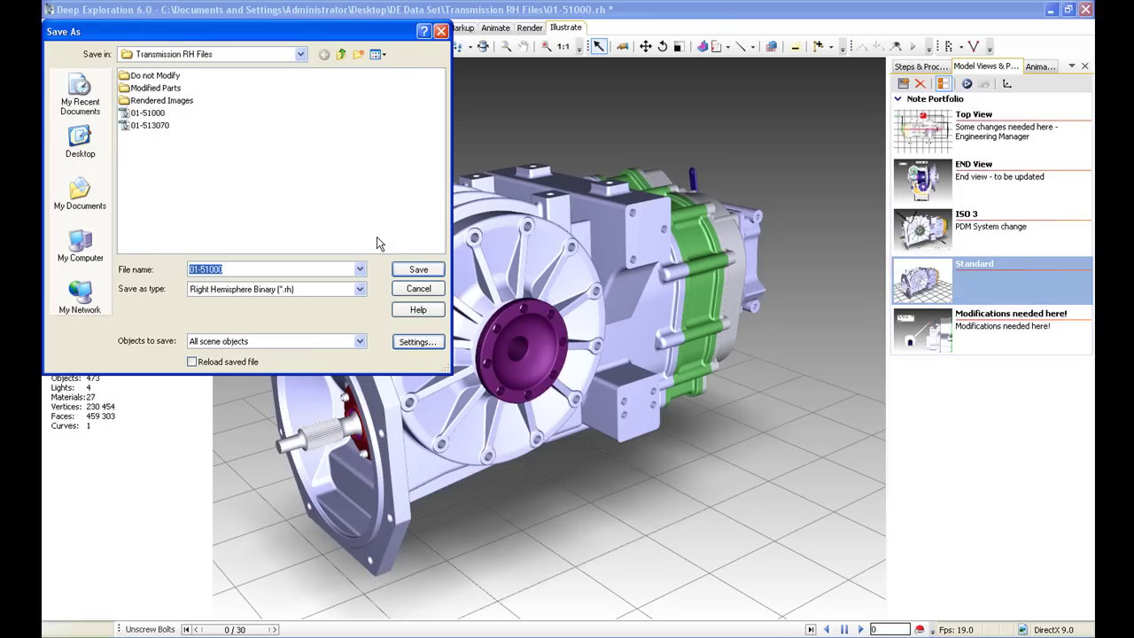
click(363, 290)
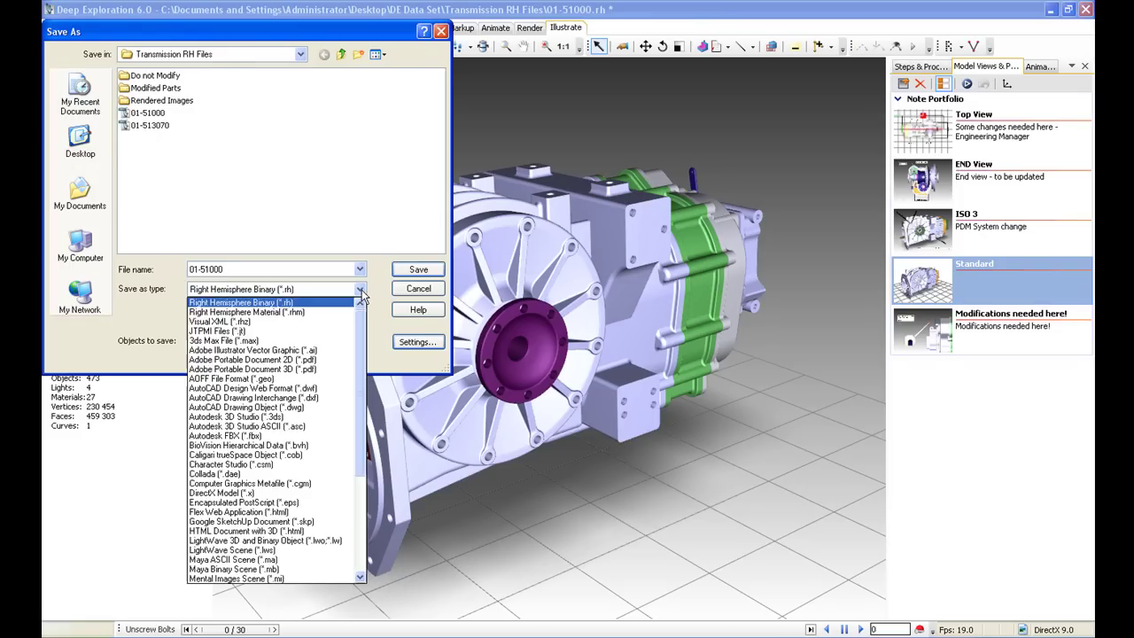
click(269, 369)
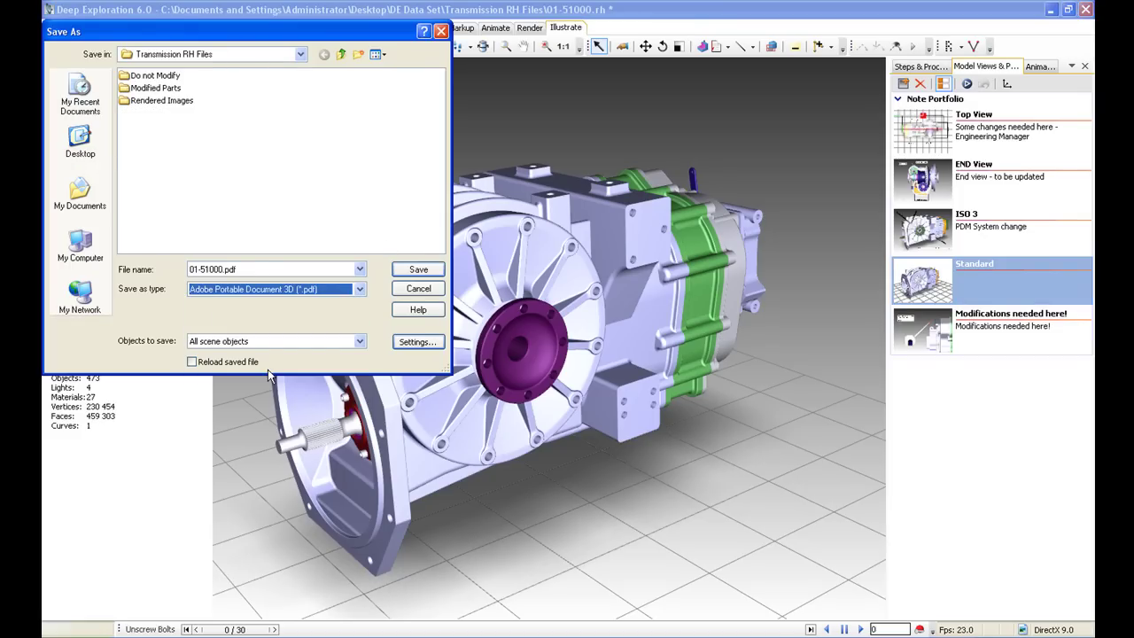
click(414, 342)
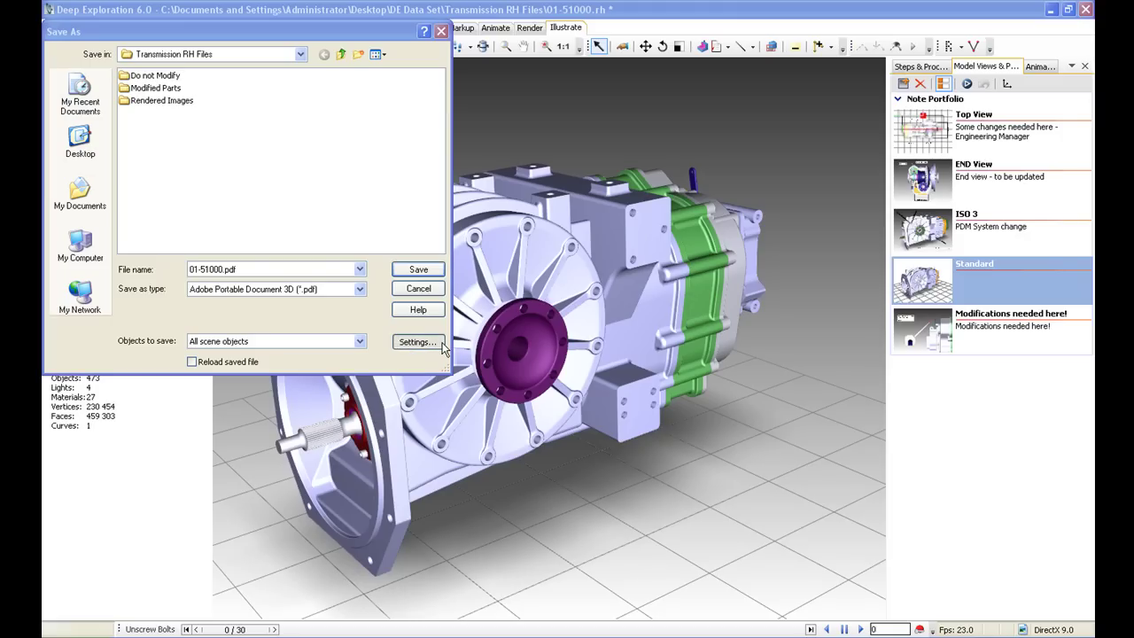
drag(336, 51, 606, 129)
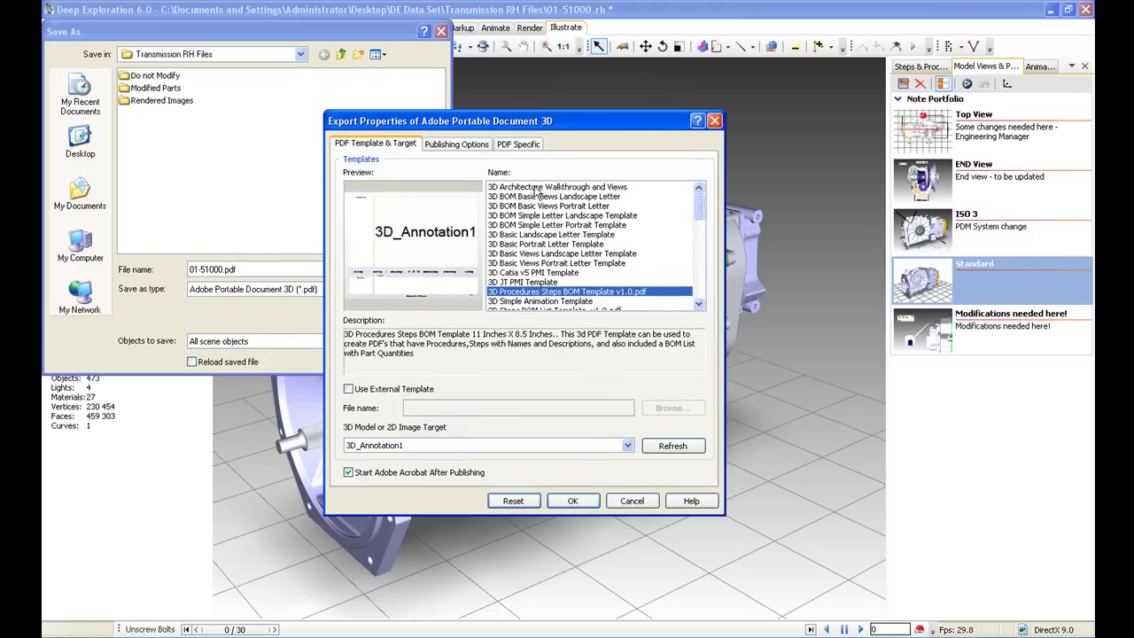
click(527, 205)
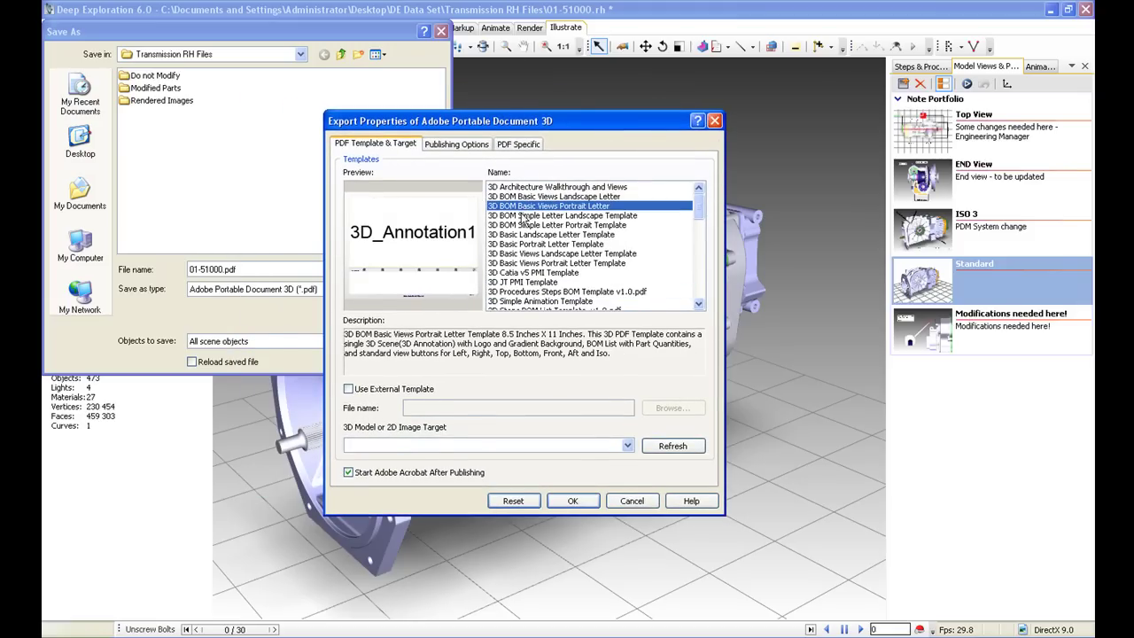
click(525, 216)
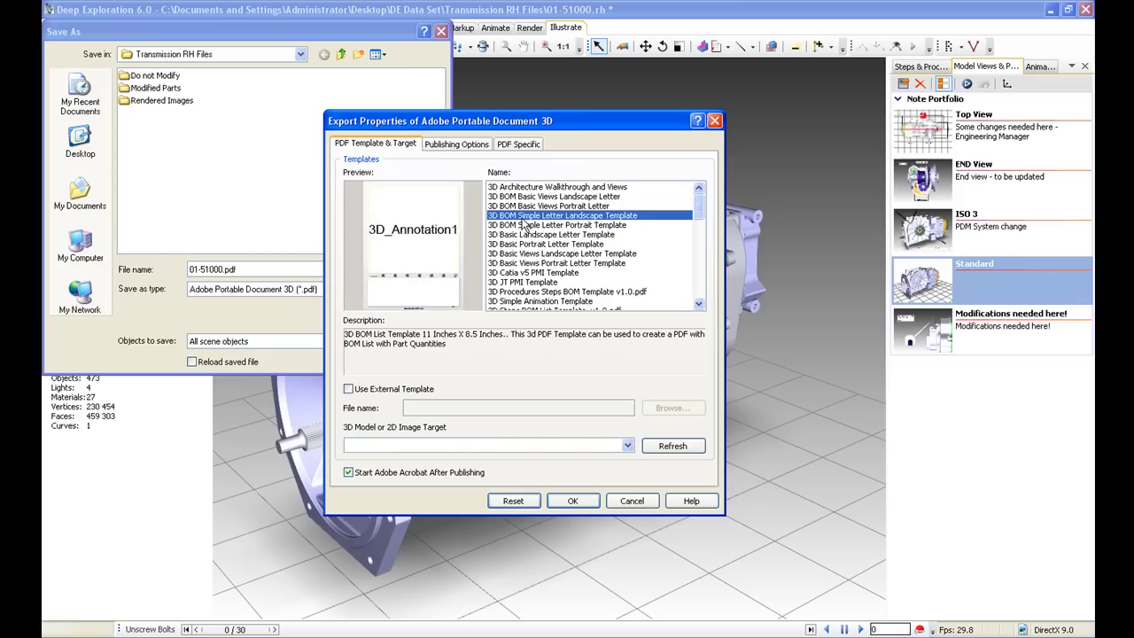
click(544, 291)
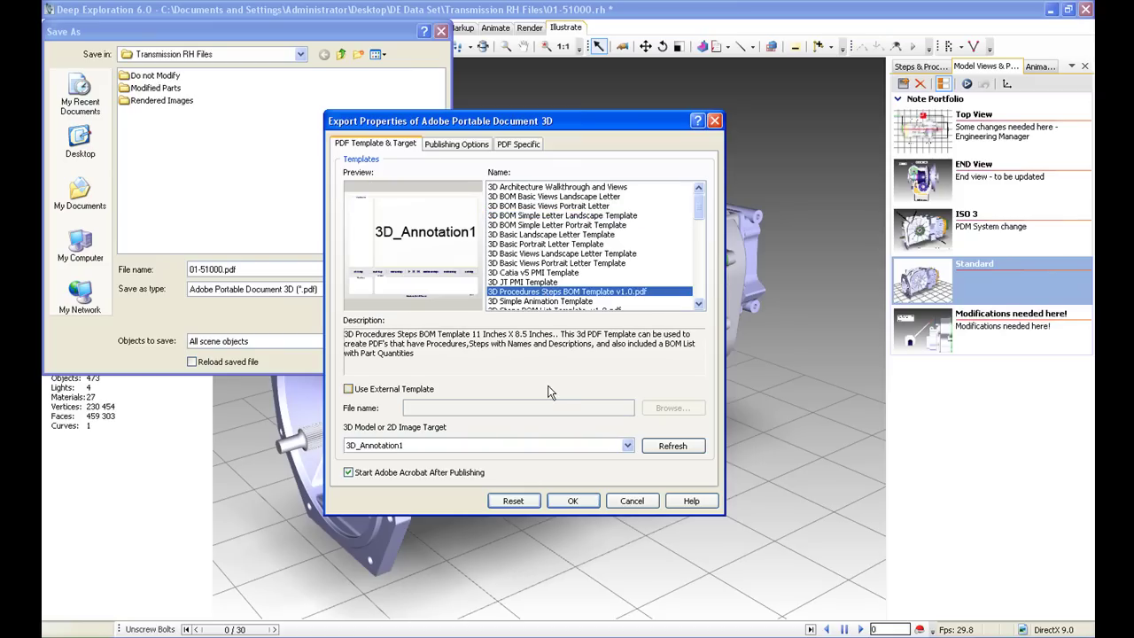
click(572, 499)
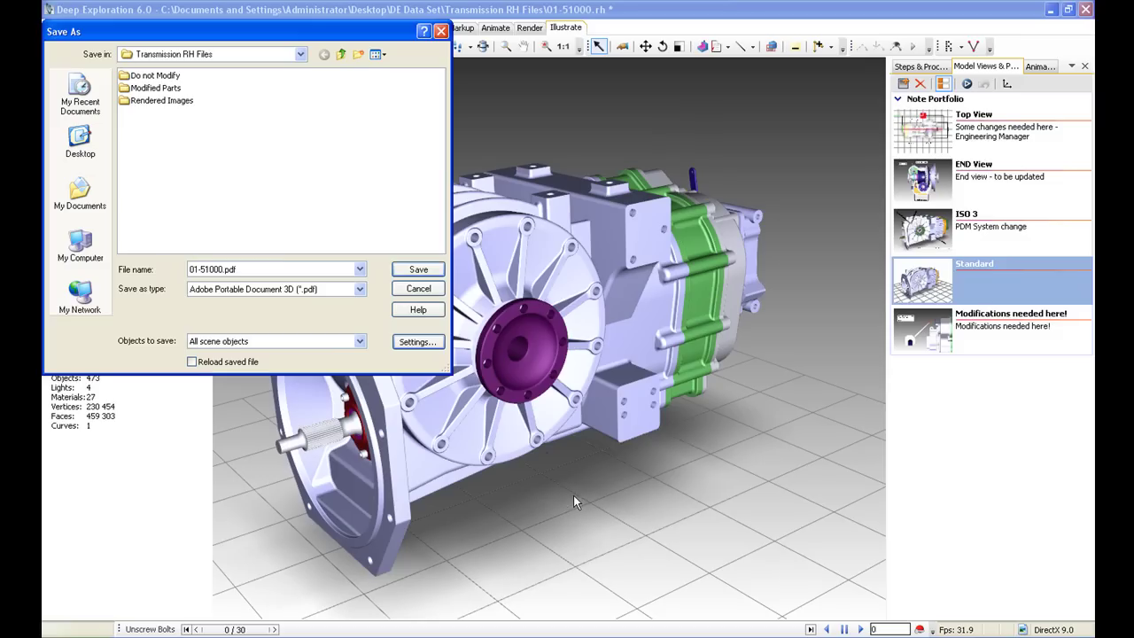
Save the 3D PDF to the Desktop under the file name test
click(80, 141)
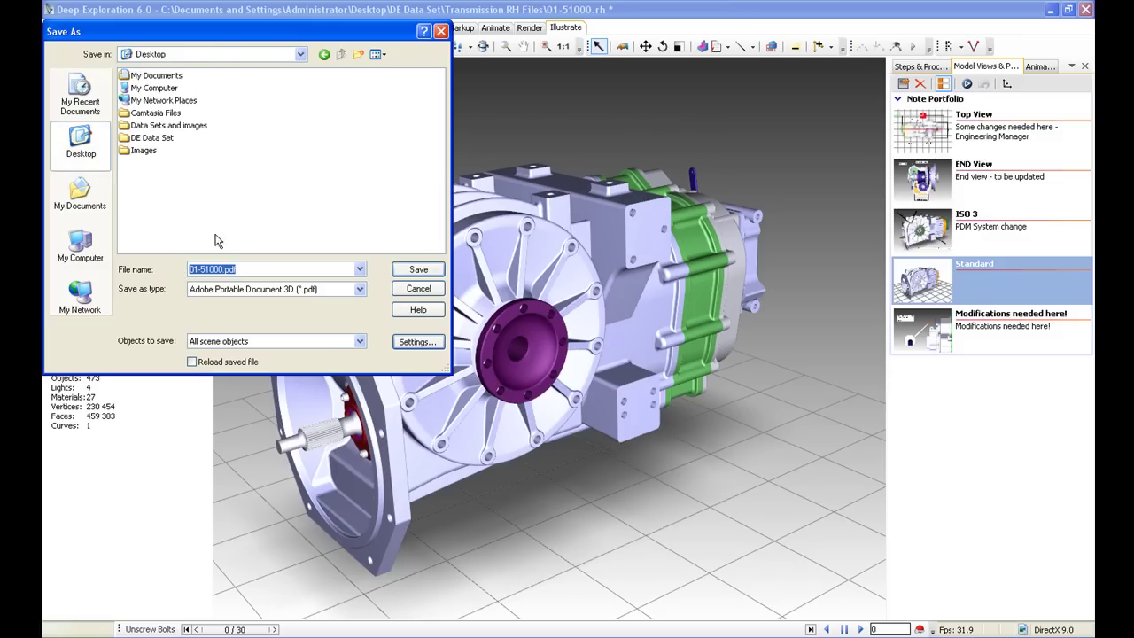
text(test)
click(418, 270)
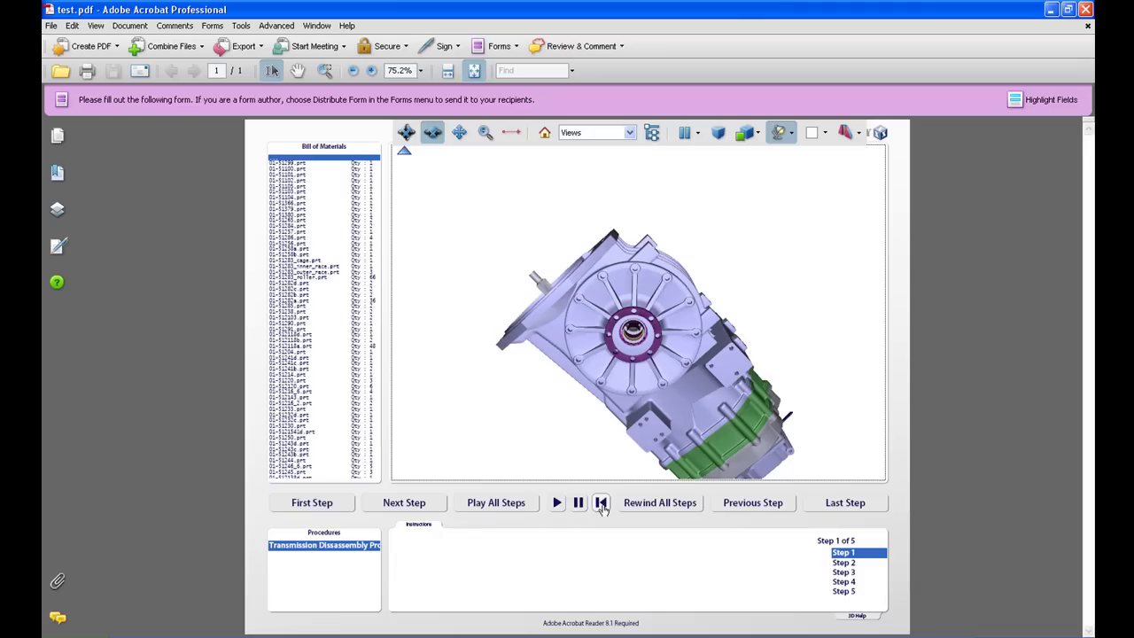
In Adobe Acrobat, play the Disassemble Front End step of test.pdf, then highlight the main housing and examine it from other angles
click(555, 507)
click(555, 503)
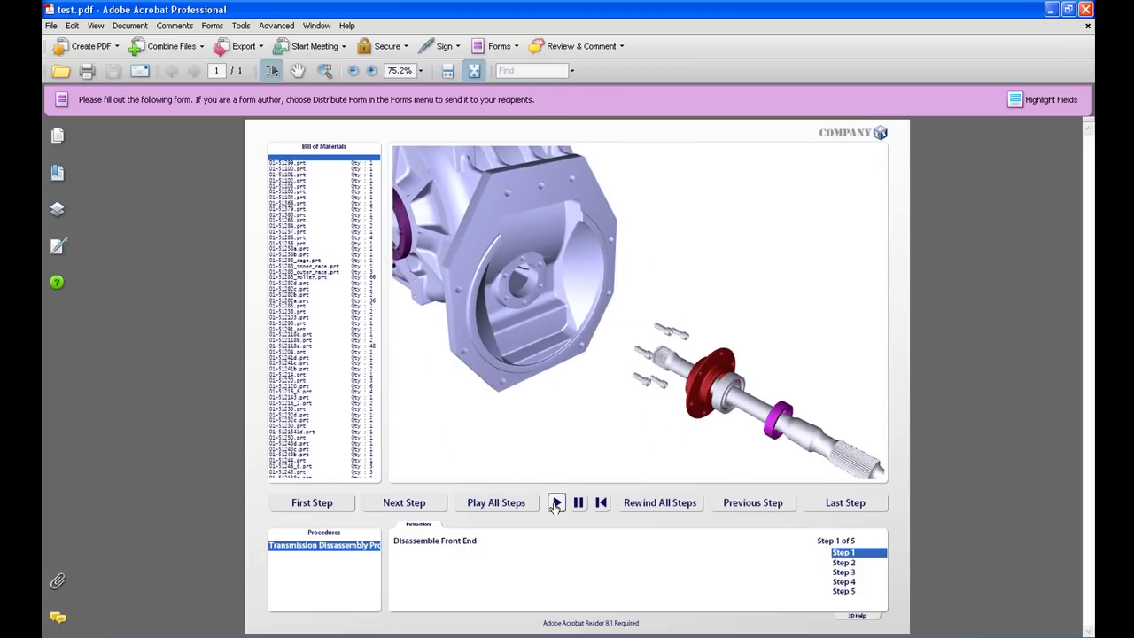
click(305, 278)
click(467, 281)
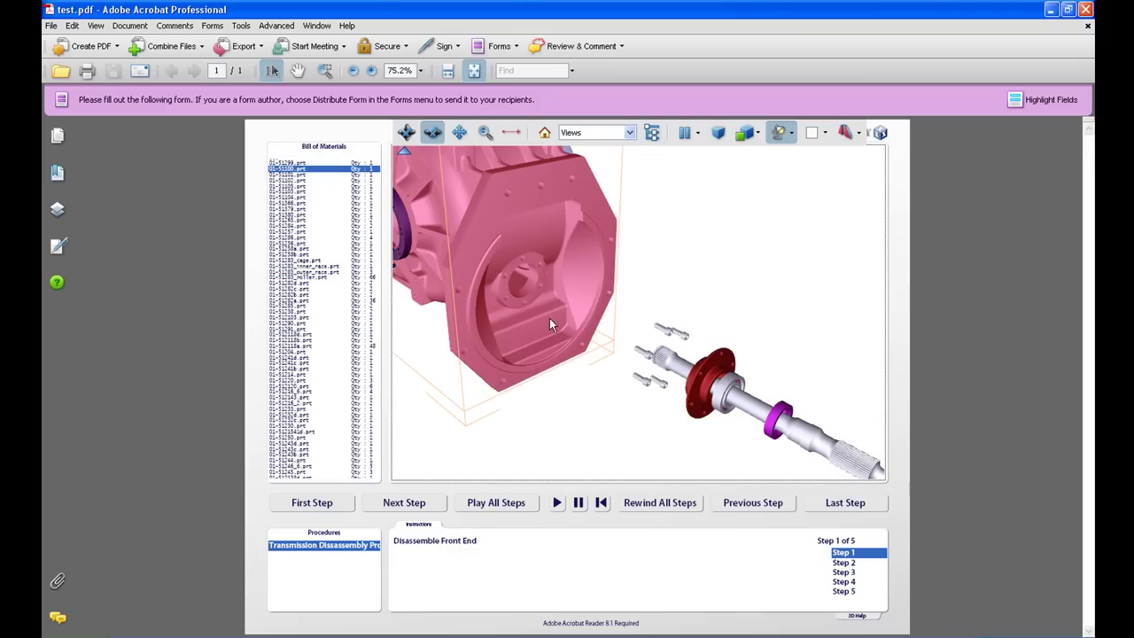
drag(660, 317, 658, 341)
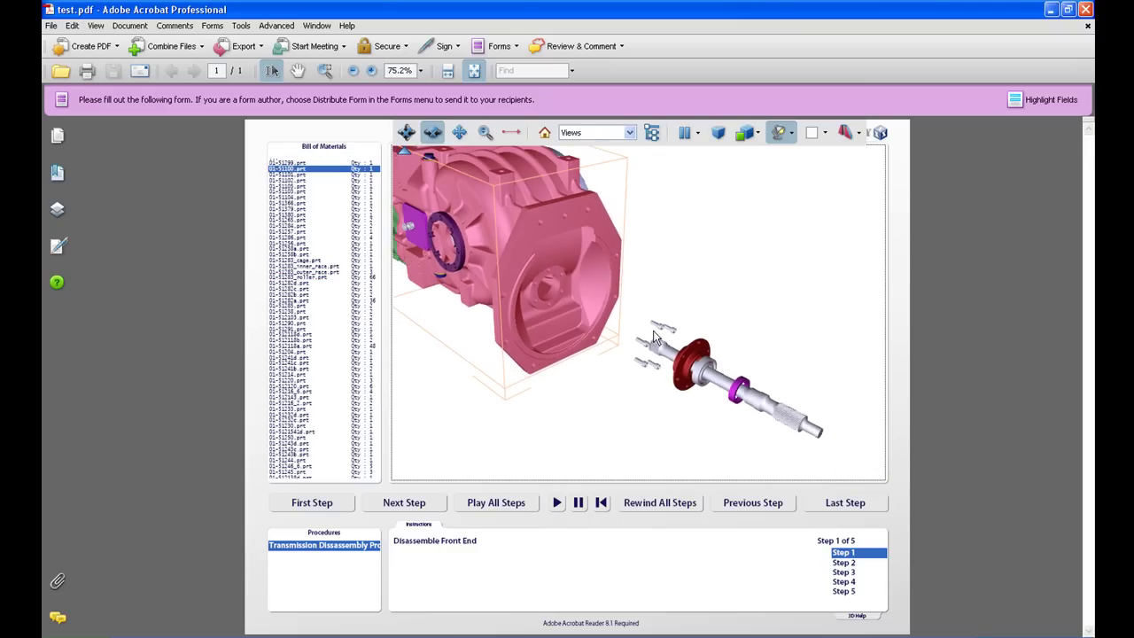
drag(571, 293, 663, 320)
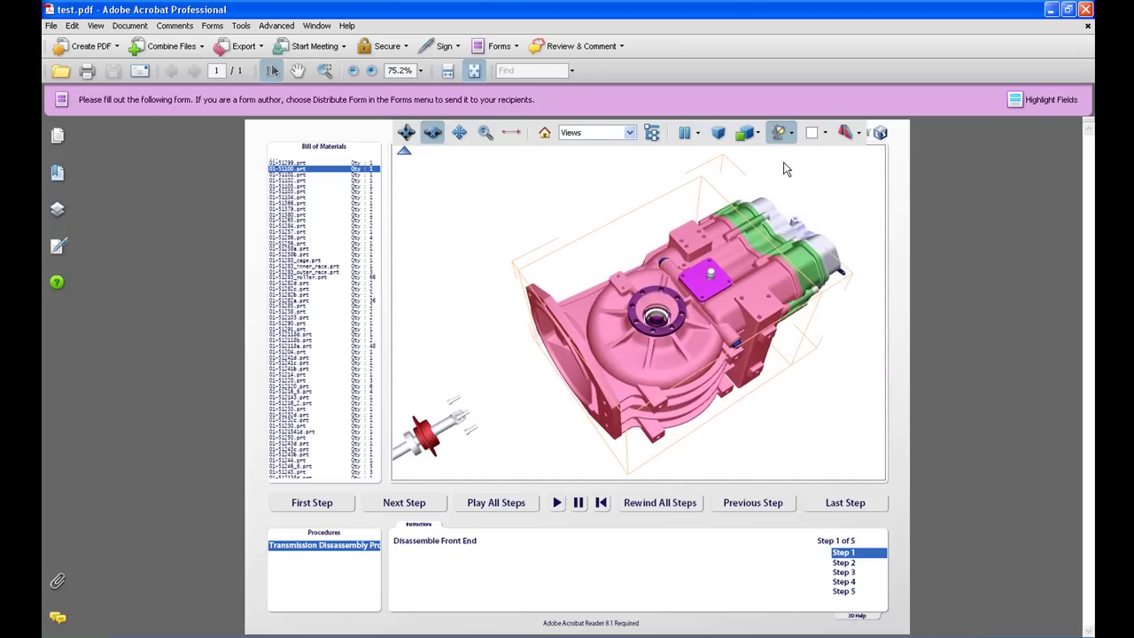
Cut a cross section through the transmission in the PDF, examine the internal gears up close, and close the document
click(845, 135)
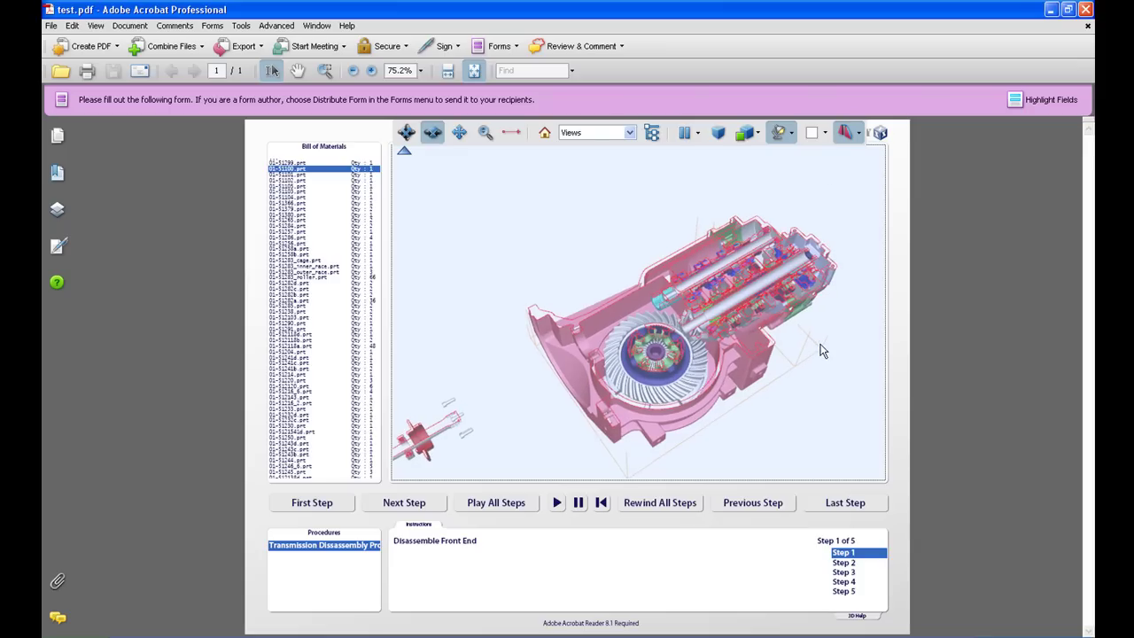
scroll(822, 333, up, 5)
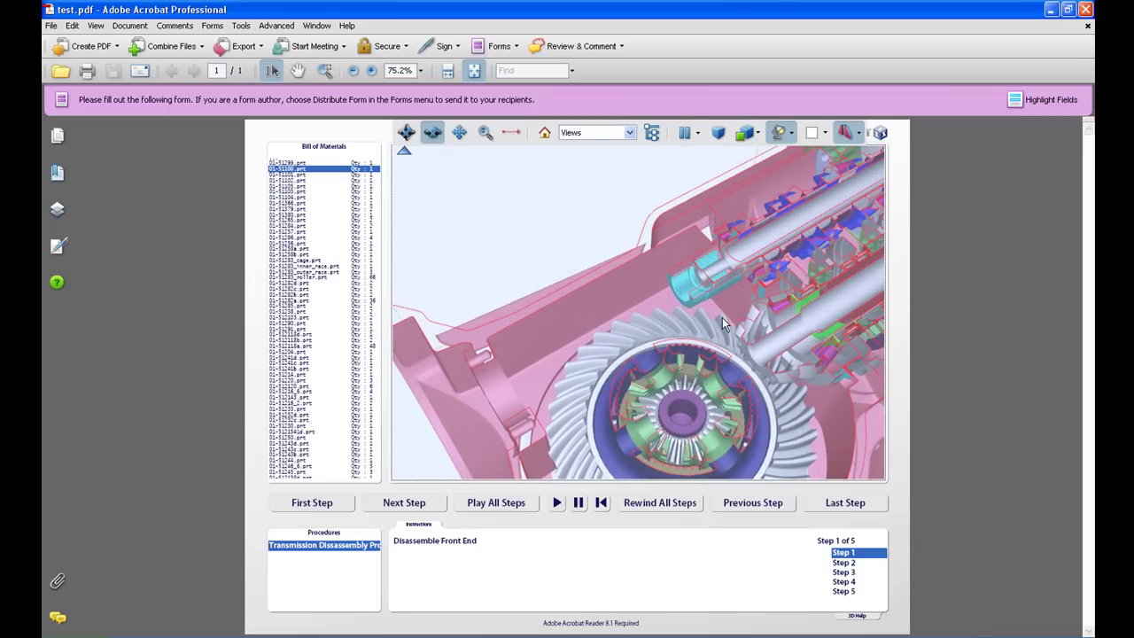
drag(717, 325, 680, 266)
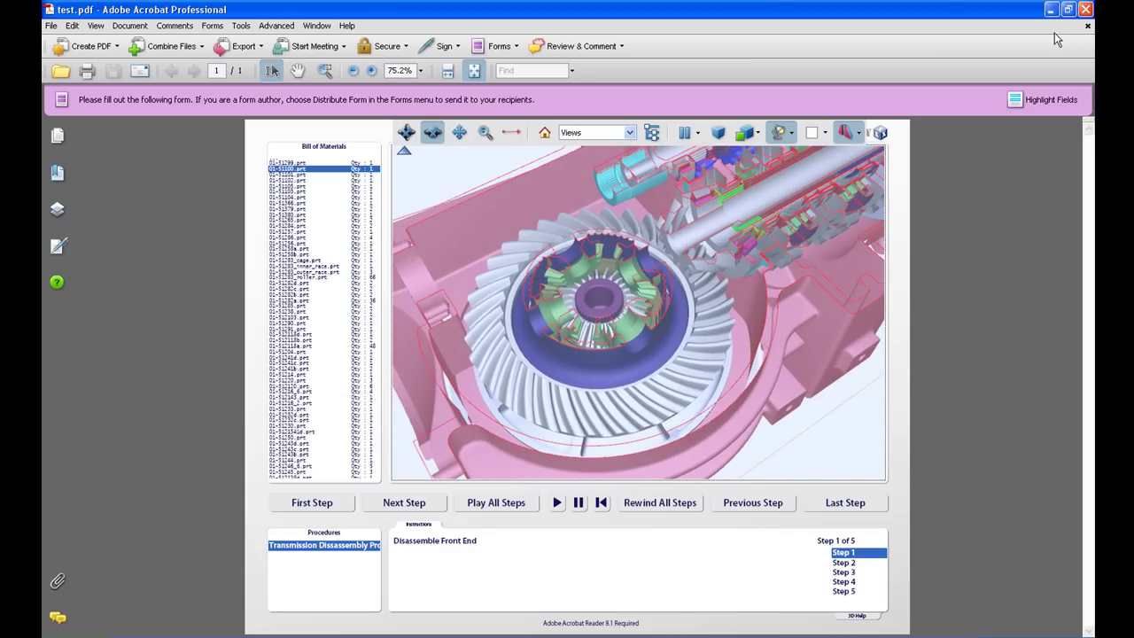
click(1086, 10)
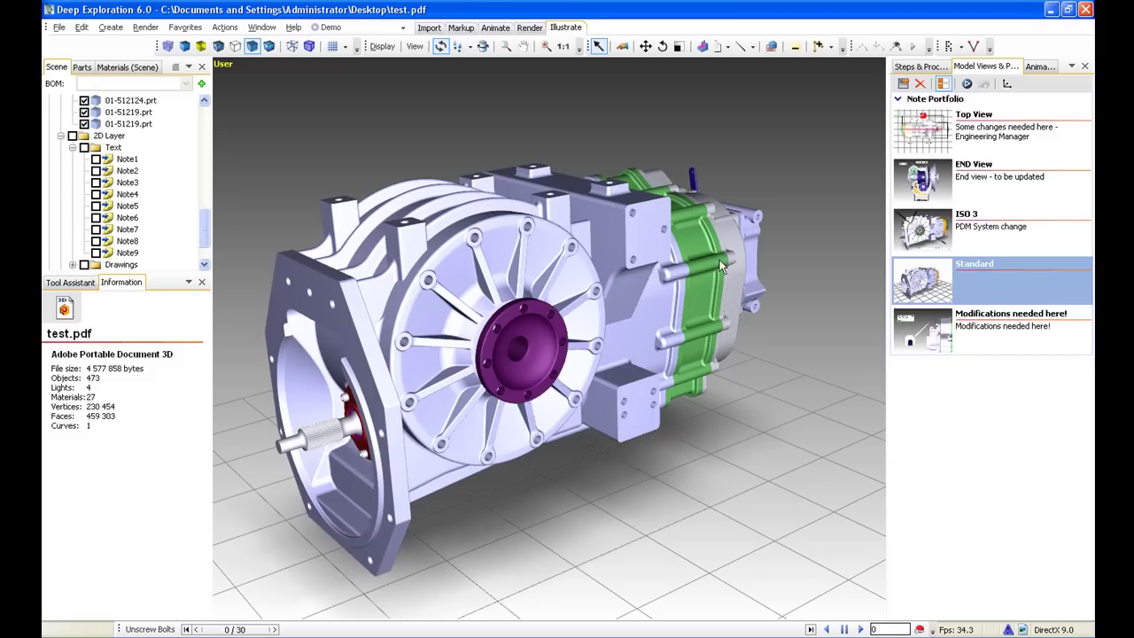